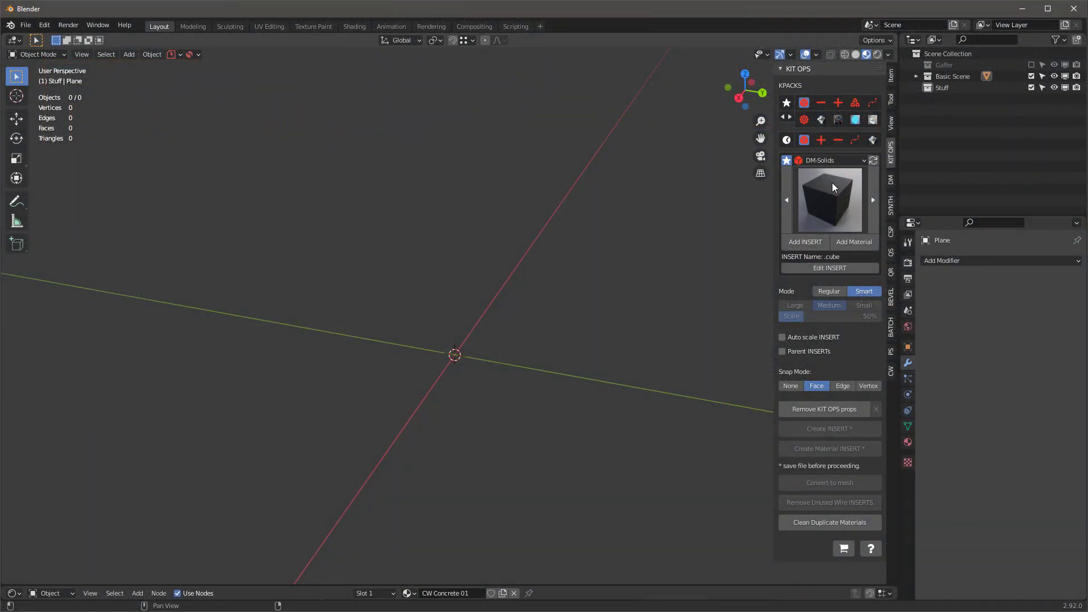
Add the box-09 INSERT from the DM-Solids KPACK at the scene origin and set its Bevel.001 amount to 0.284 m.
{"action": "left_click", "coordinate": [829, 200]}
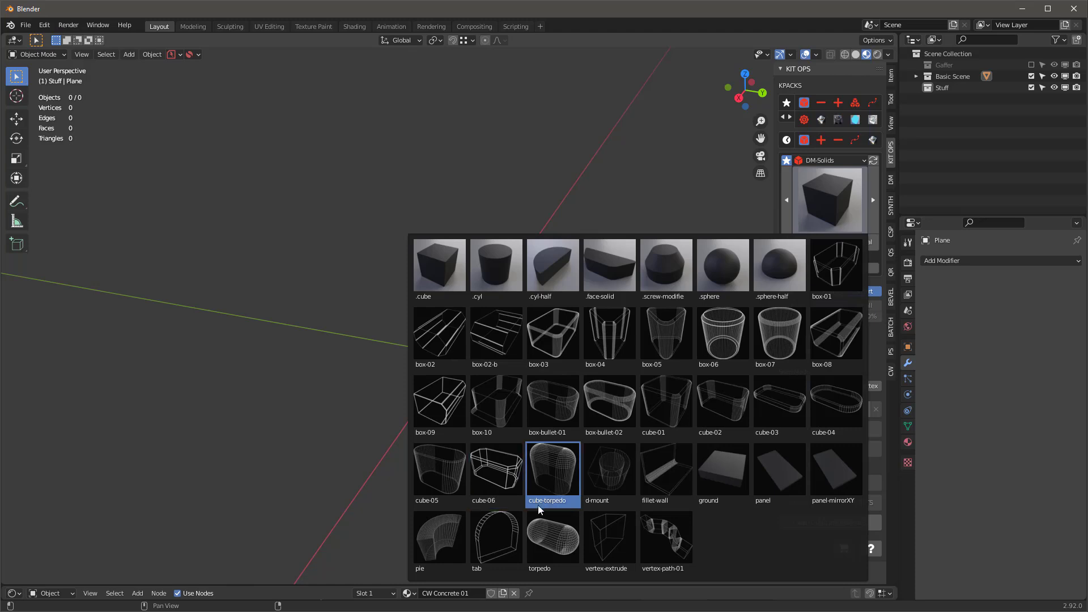
{"action": "left_click", "coordinate": [453, 401]}
{"action": "left_click", "coordinate": [811, 242]}
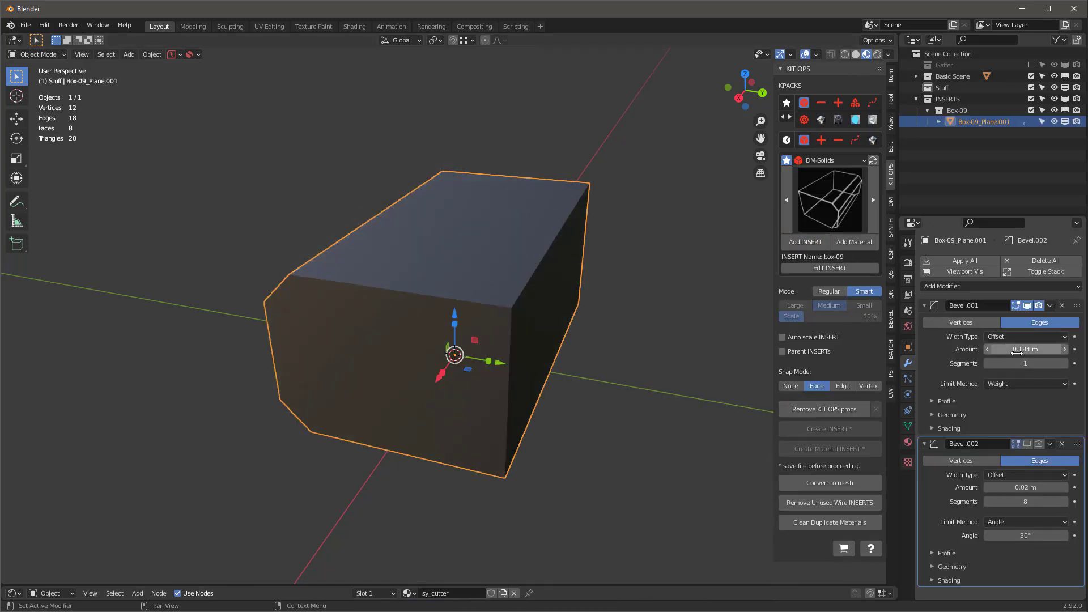
{"action": "left_click_drag", "start_coordinate": [1025, 349], "coordinate": [1048, 349]}
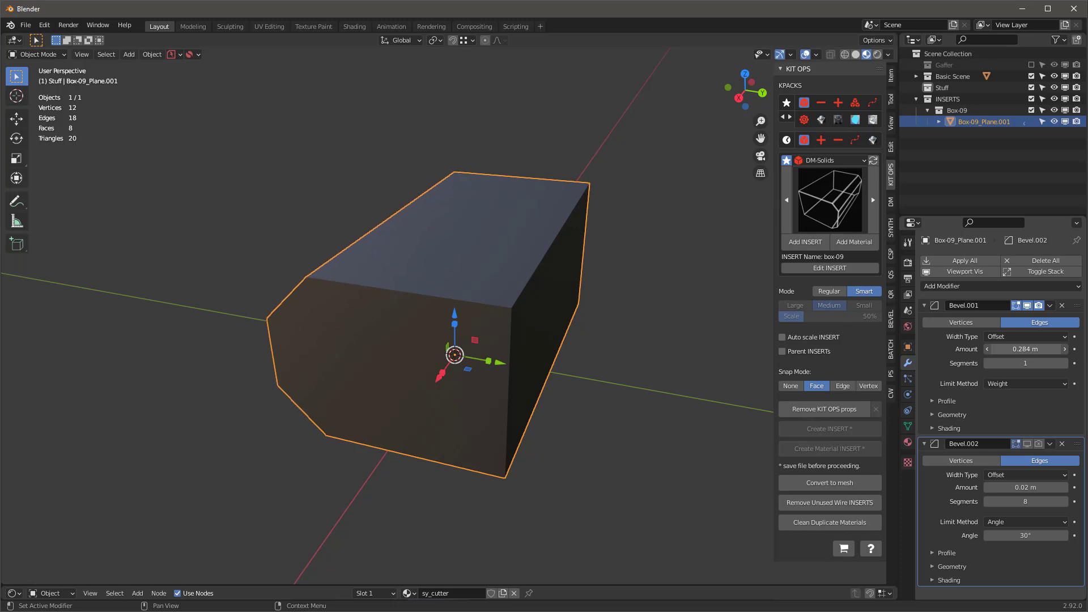
Shorten the beveled box along the X axis in Edit Mode and return to Object Mode.
{"action": "key", "text": "Tab"}
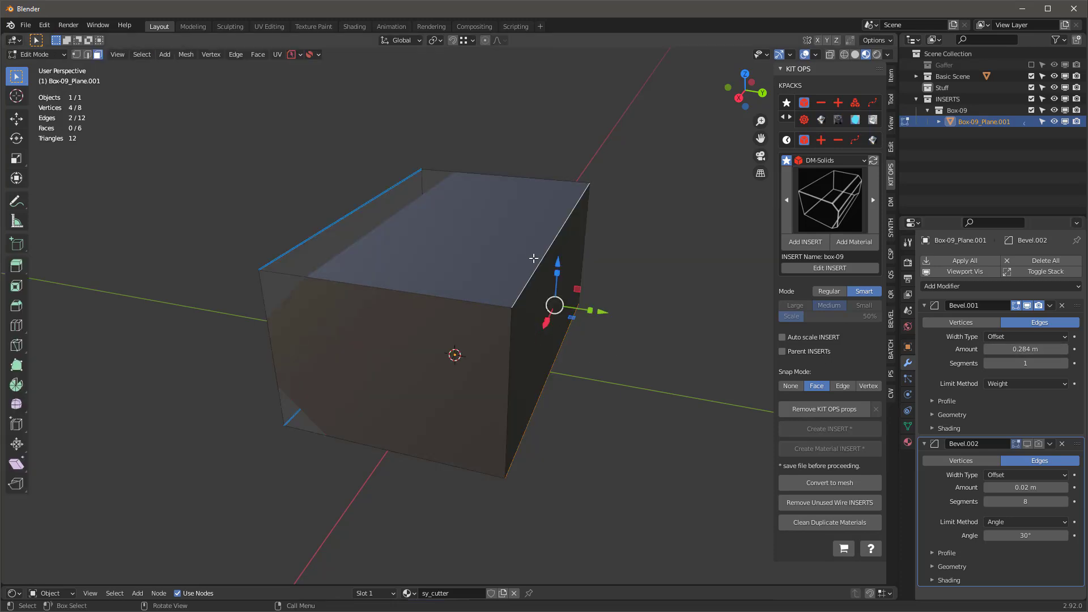
{"action": "left_click", "coordinate": [535, 368]}
{"action": "middle_click_drag", "start_coordinate": [363, 342], "coordinate": [383, 318]}
{"action": "left_click", "coordinate": [384, 318], "text": "shift"}
{"action": "scroll", "coordinate": [384, 318], "scroll_direction": "down", "scroll_amount": 2}
{"action": "middle_click_drag", "start_coordinate": [461, 312], "coordinate": [342, 340]}
{"action": "left_click_drag", "start_coordinate": [453, 336], "coordinate": [444, 333]}
{"action": "middle_click_drag", "start_coordinate": [443, 329], "coordinate": [536, 307]}
{"action": "key", "text": "a"}
{"action": "key", "text": "Tab"}
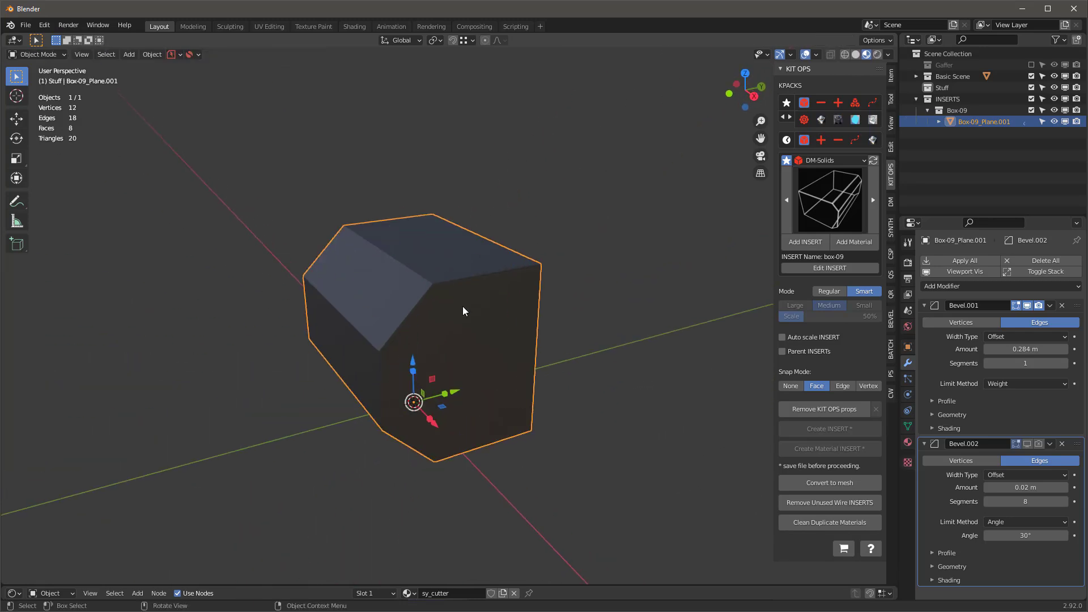
Apply the box's transform and set its origin to geometry with the center type Bounds Center.
{"action": "key", "text": "ctrl+a"}
{"action": "left_click", "coordinate": [447, 306]}
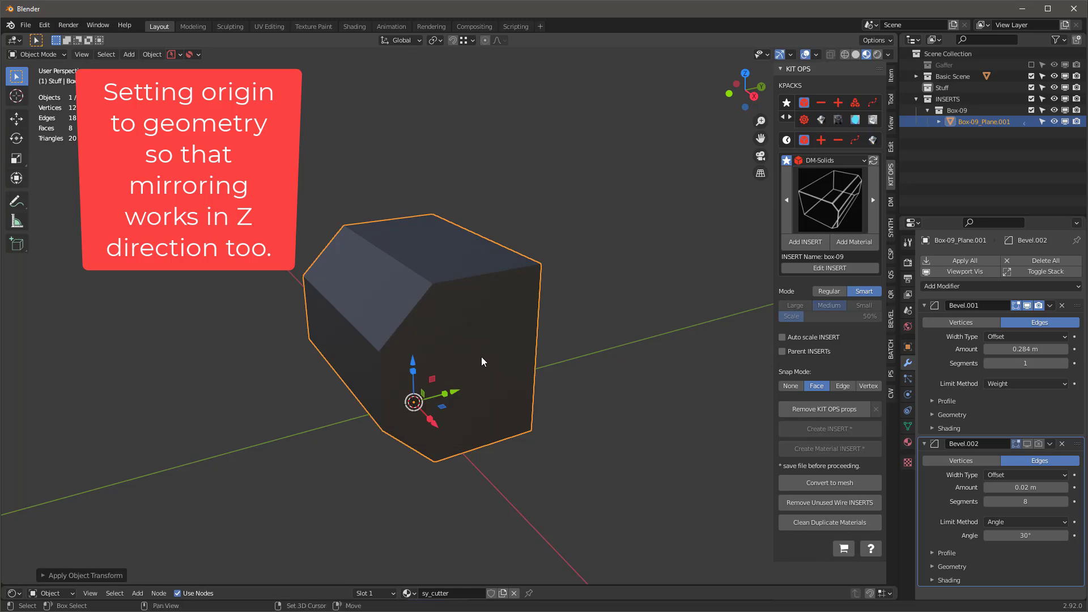
{"action": "key", "text": "ctrl+alt+shift+c"}
{"action": "left_click", "coordinate": [487, 294]}
{"action": "left_click", "coordinate": [43, 575]}
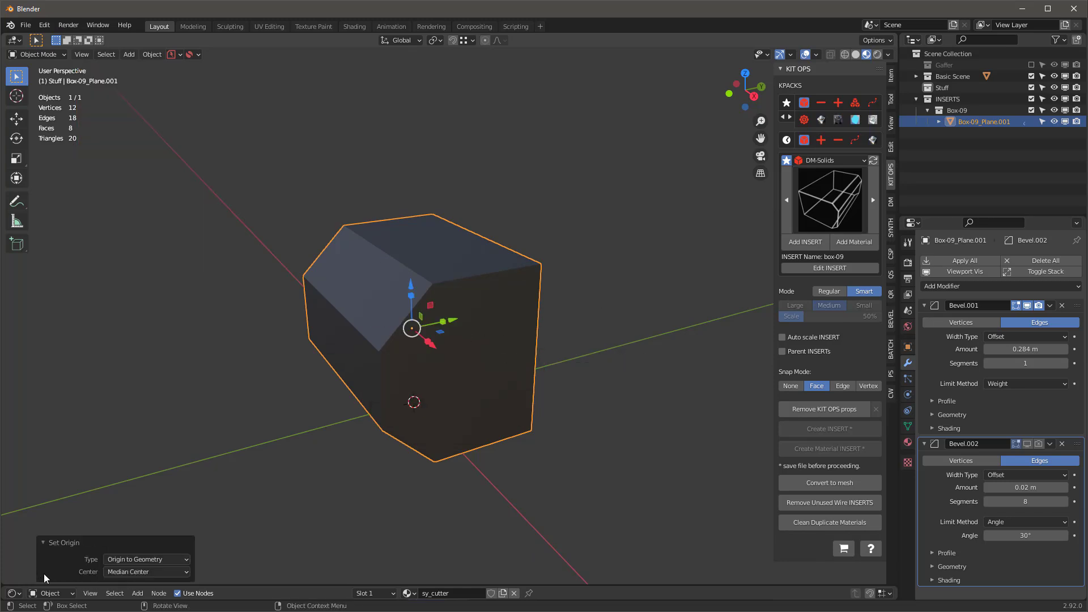
{"action": "left_click", "coordinate": [147, 572]}
{"action": "left_click", "coordinate": [130, 560]}
Narrow the box along the X axis in an orthographic front view and apply its scale.
{"action": "middle_click_drag", "start_coordinate": [452, 403], "coordinate": [468, 372]}
{"action": "key", "text": "KP_5"}
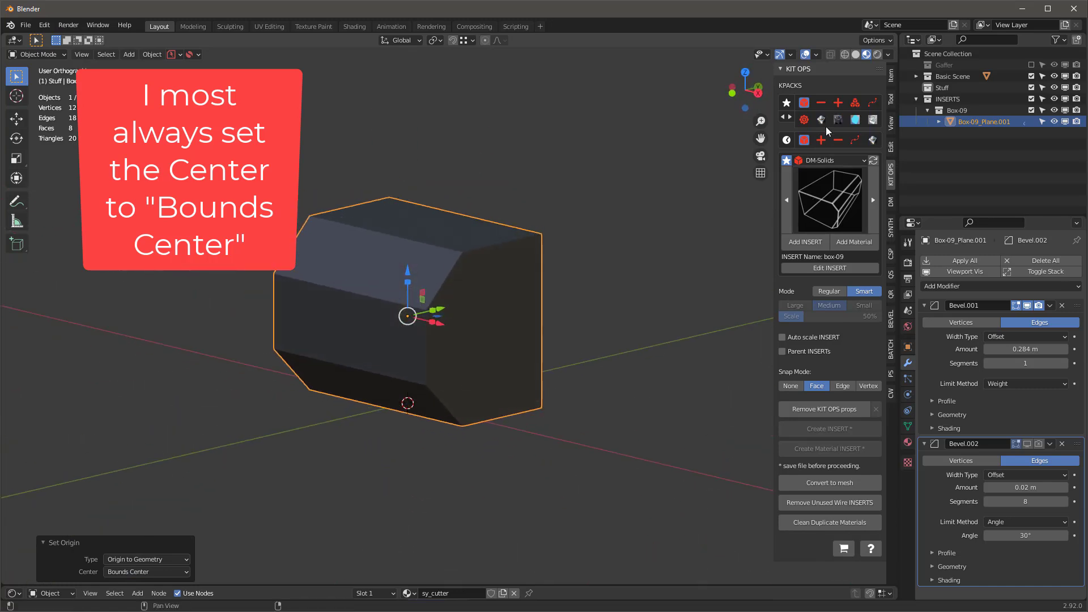
{"action": "middle_click_drag", "start_coordinate": [471, 260], "coordinate": [493, 277]}
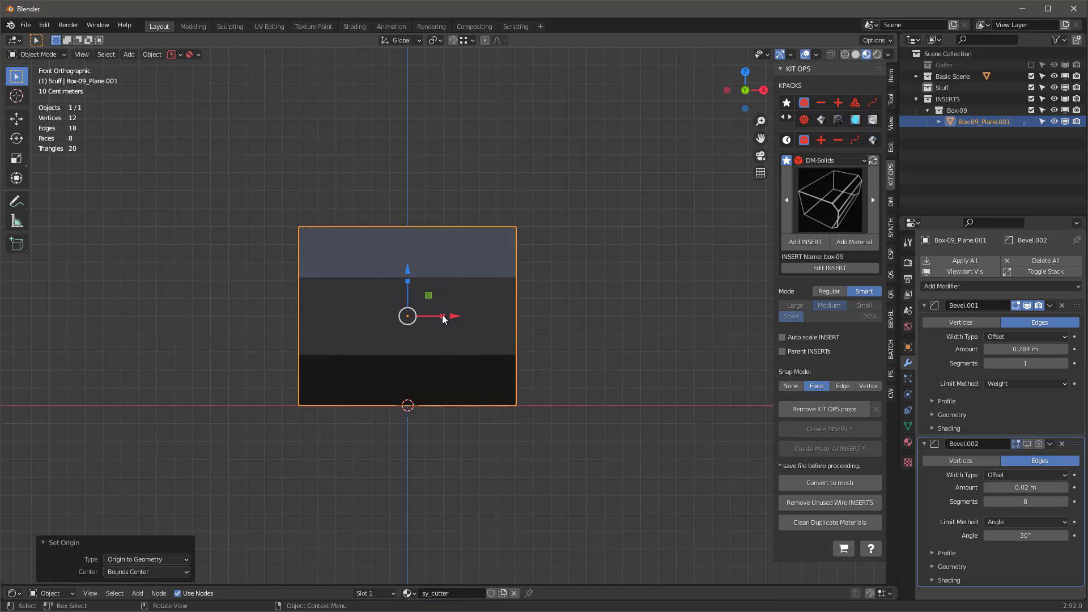
{"action": "left_click_drag", "start_coordinate": [442, 318], "coordinate": [427, 316]}
{"action": "key", "text": "ctrl+a"}
{"action": "left_click", "coordinate": [433, 315]}
{"action": "middle_click_drag", "start_coordinate": [432, 316], "coordinate": [463, 272]}
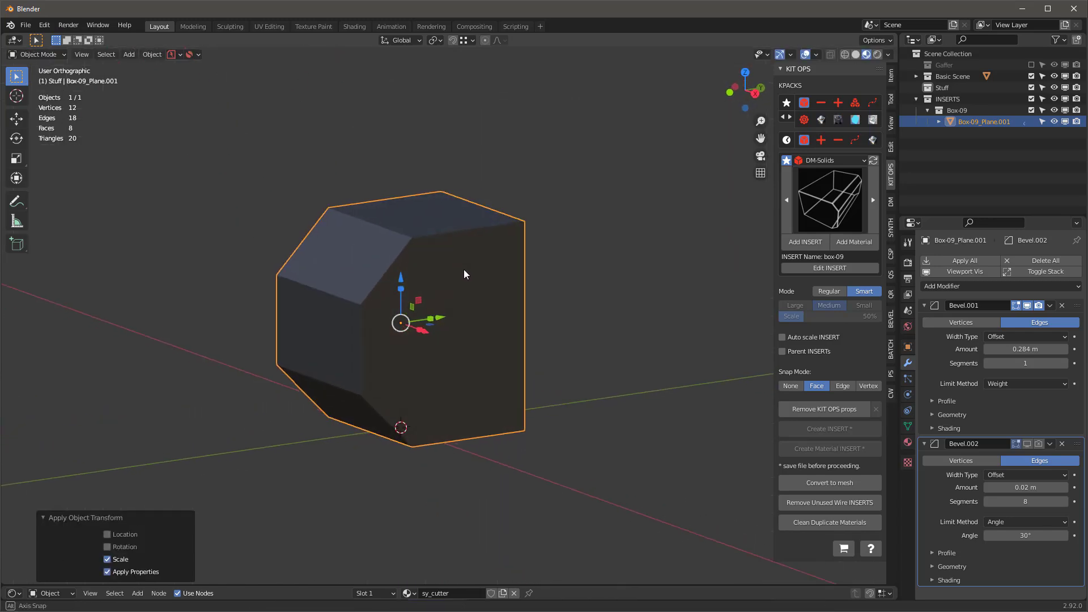
Switch KIT OPS to the DM+ KPACK, widen the box slightly along the X axis and apply its scale.
{"action": "left_click", "coordinate": [838, 103]}
{"action": "key", "text": "KP_1"}
{"action": "key", "text": "s"}
{"action": "key", "text": "x"}
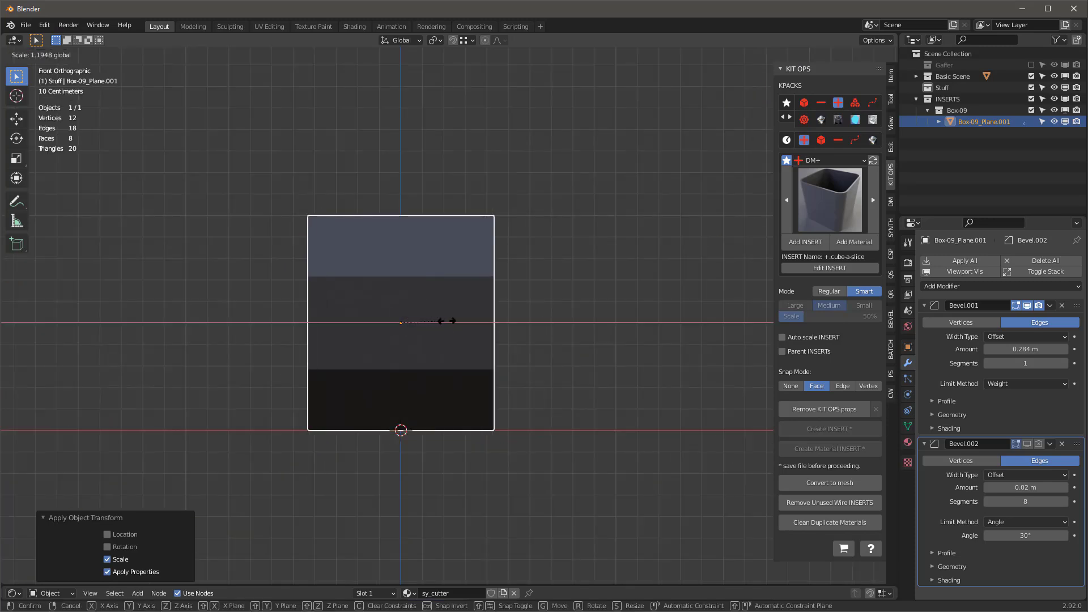
{"action": "left_click", "coordinate": [452, 321]}
{"action": "key", "text": "ctrl+a"}
{"action": "left_click", "coordinate": [451, 321]}
{"action": "middle_click_drag", "start_coordinate": [452, 321], "coordinate": [428, 322]}
{"action": "scroll", "coordinate": [428, 321], "scroll_direction": "down", "scroll_amount": 1}
{"action": "scroll", "coordinate": [428, 322], "scroll_direction": "up", "scroll_amount": 1}
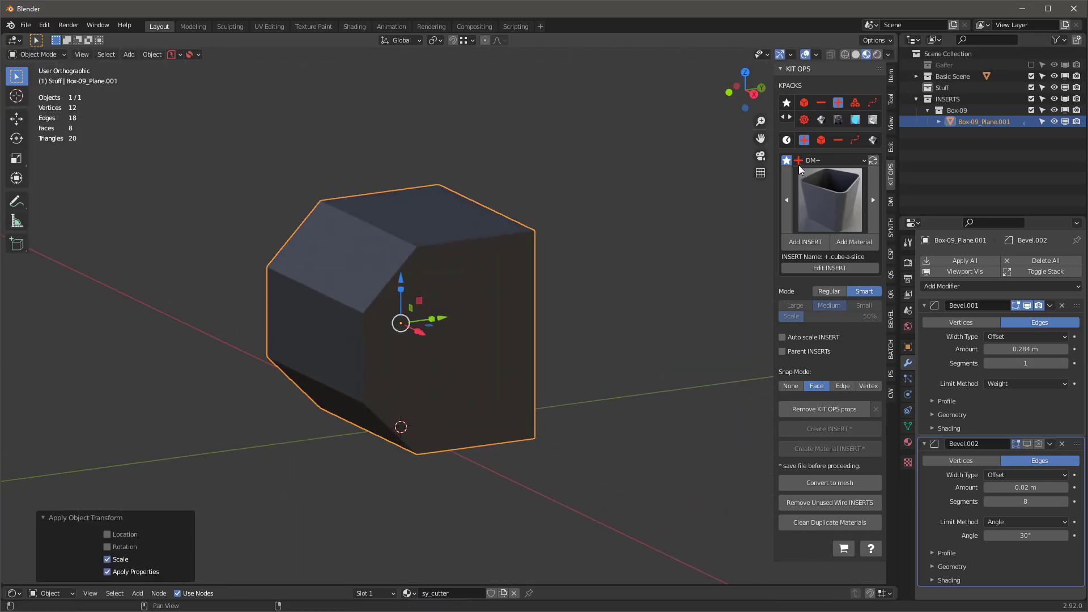
Place a small DM+ .cylinder INSERT, snapped to the edge center, on the end face's vertical edge at the beveled side.
{"action": "left_click", "coordinate": [823, 199]}
{"action": "left_click", "coordinate": [647, 274]}
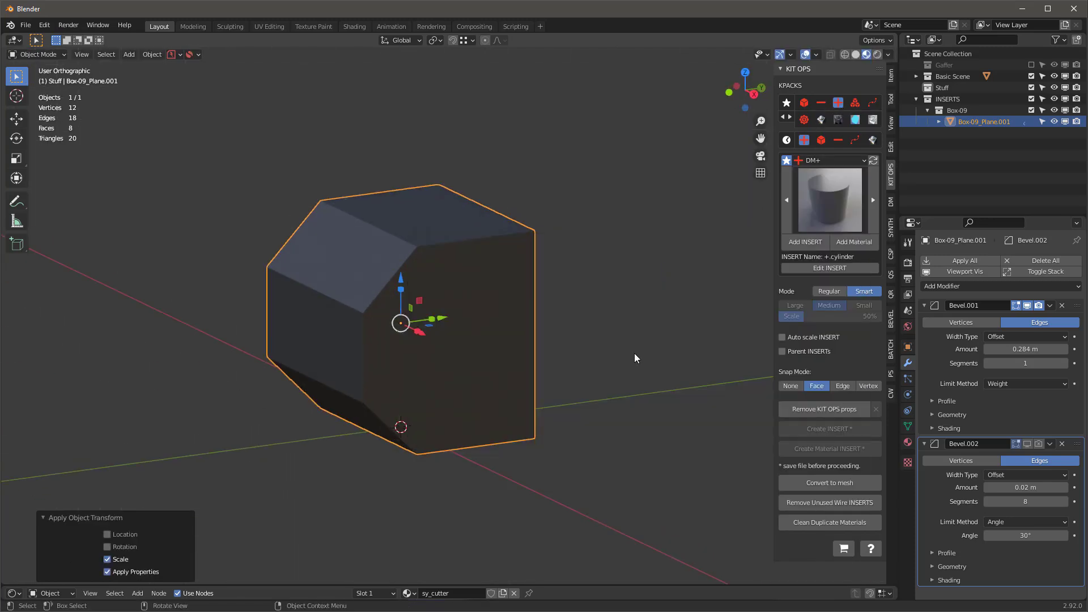
{"action": "left_click", "coordinate": [844, 386]}
{"action": "left_click", "coordinate": [803, 242]}
{"action": "scroll", "coordinate": [375, 343], "scroll_direction": "down", "scroll_amount": 3}
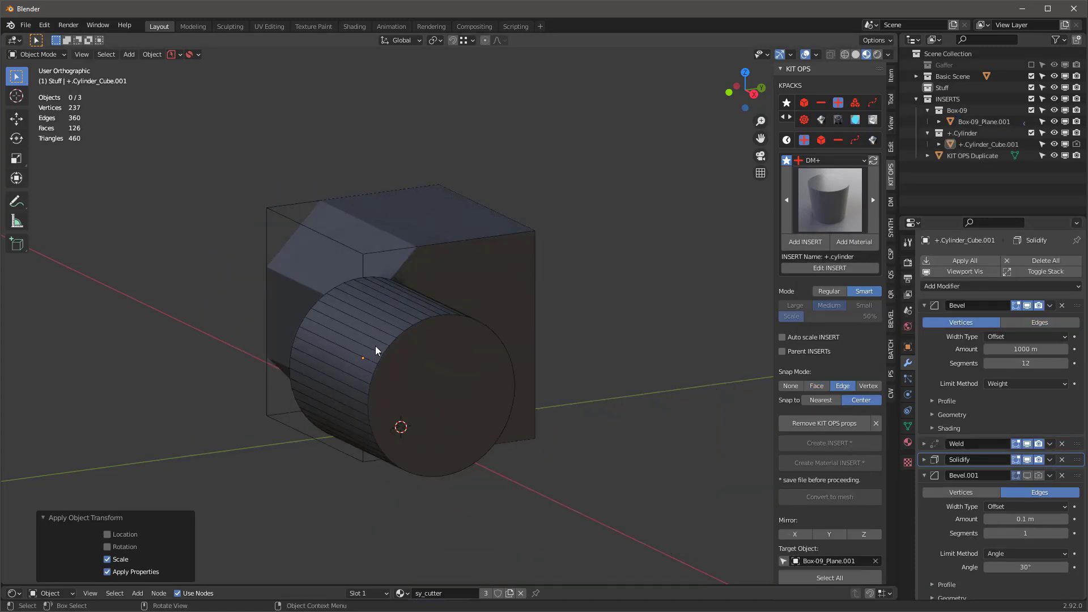
{"action": "left_click", "coordinate": [375, 344]}
{"action": "scroll", "coordinate": [375, 342], "scroll_direction": "up", "scroll_amount": 4}
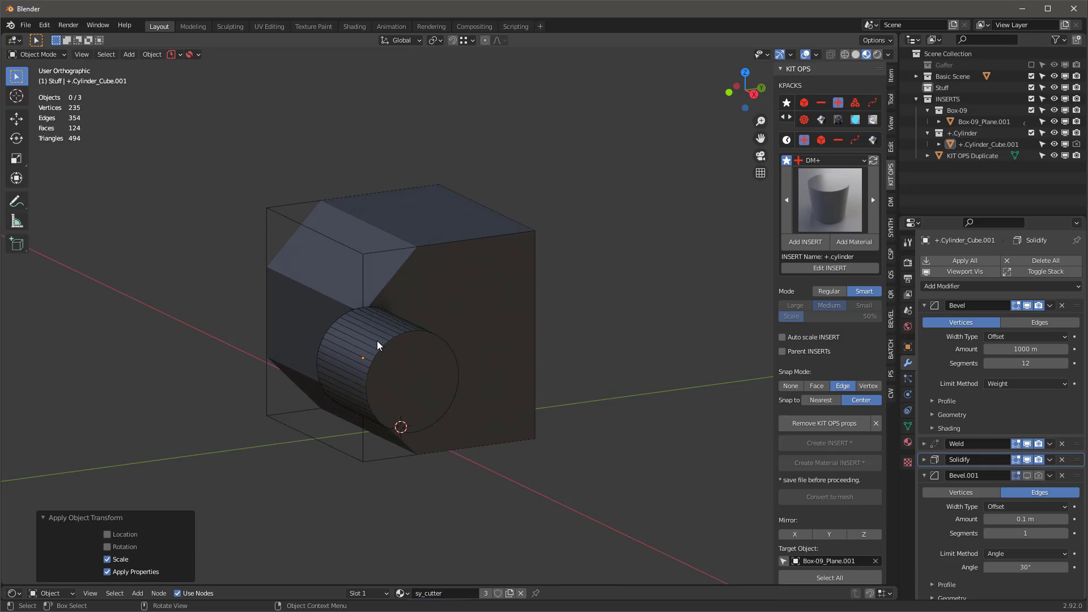
{"action": "left_click", "coordinate": [378, 342]}
Add two more DM+ .cylinder INSERTs at the centers of the same end face's upper and lower edges.
{"action": "middle_click_drag", "start_coordinate": [479, 283], "coordinate": [497, 296]}
{"action": "left_click", "coordinate": [815, 244]}
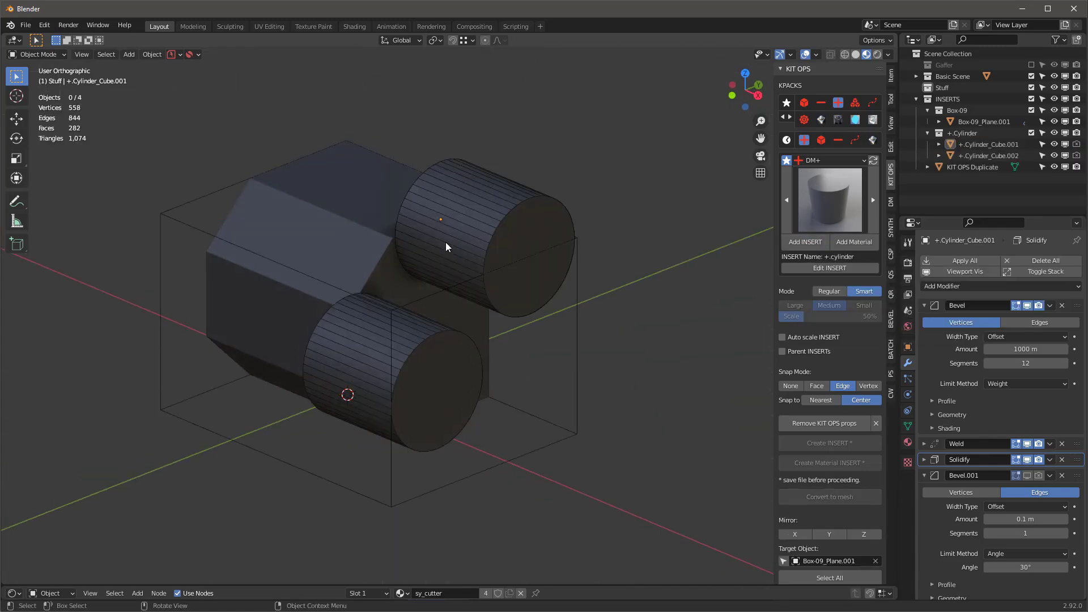
{"action": "left_click", "coordinate": [446, 244]}
{"action": "middle_click_drag", "start_coordinate": [444, 245], "coordinate": [440, 213]}
{"action": "left_click", "coordinate": [806, 242]}
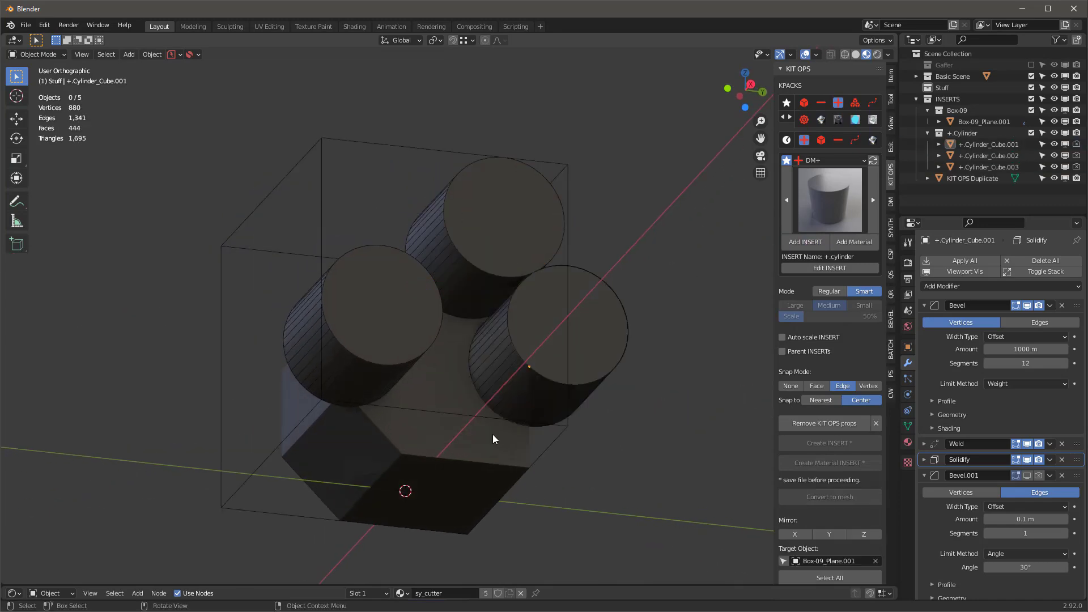
{"action": "left_click", "coordinate": [492, 434]}
{"action": "middle_click_drag", "start_coordinate": [492, 434], "coordinate": [536, 323]}
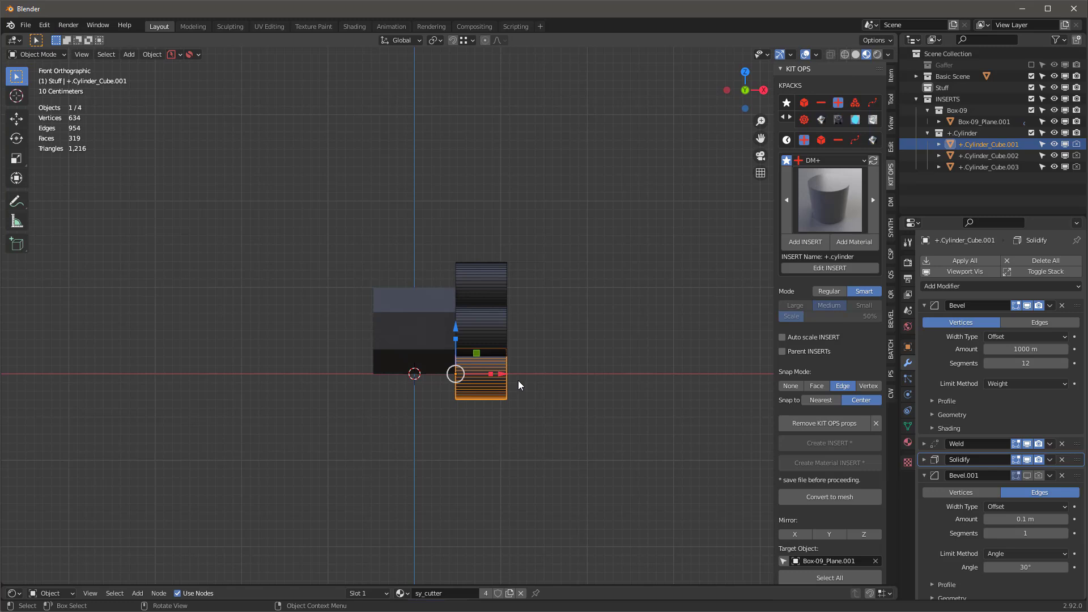
Select all three added cylinders, move them into the box along X and scale them by 0.485 on X.
{"action": "scroll", "coordinate": [481, 340], "scroll_direction": "up", "scroll_amount": 1}
{"action": "left_click", "coordinate": [482, 336], "text": "shift"}
{"action": "left_click", "coordinate": [492, 286], "text": "shift"}
{"action": "left_click_drag", "start_coordinate": [501, 330], "coordinate": [417, 332]}
{"action": "middle_click_drag", "start_coordinate": [417, 333], "coordinate": [342, 371]}
{"action": "scroll", "coordinate": [413, 295], "scroll_direction": "up", "scroll_amount": 5}
{"action": "left_click_drag", "start_coordinate": [341, 368], "coordinate": [463, 368]}
{"action": "scroll", "coordinate": [499, 366], "scroll_direction": "down", "scroll_amount": 4}
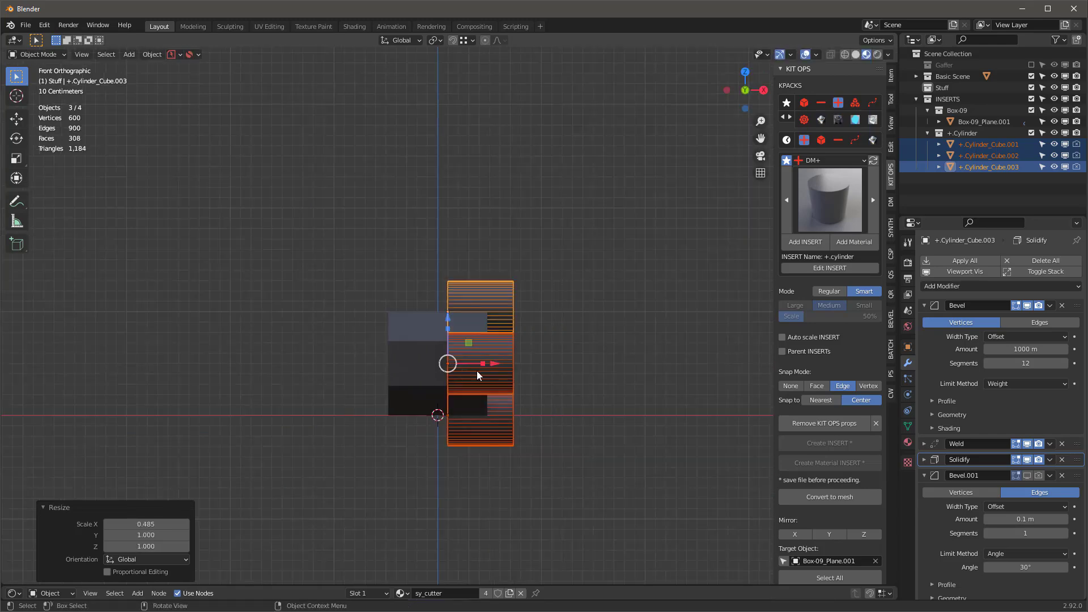
Shift the three cylinders outward along X by about 0.158 m and back inward by about 0.016 m.
{"action": "key", "text": "g"}
{"action": "left_click", "coordinate": [509, 365]}
{"action": "key", "text": "g"}
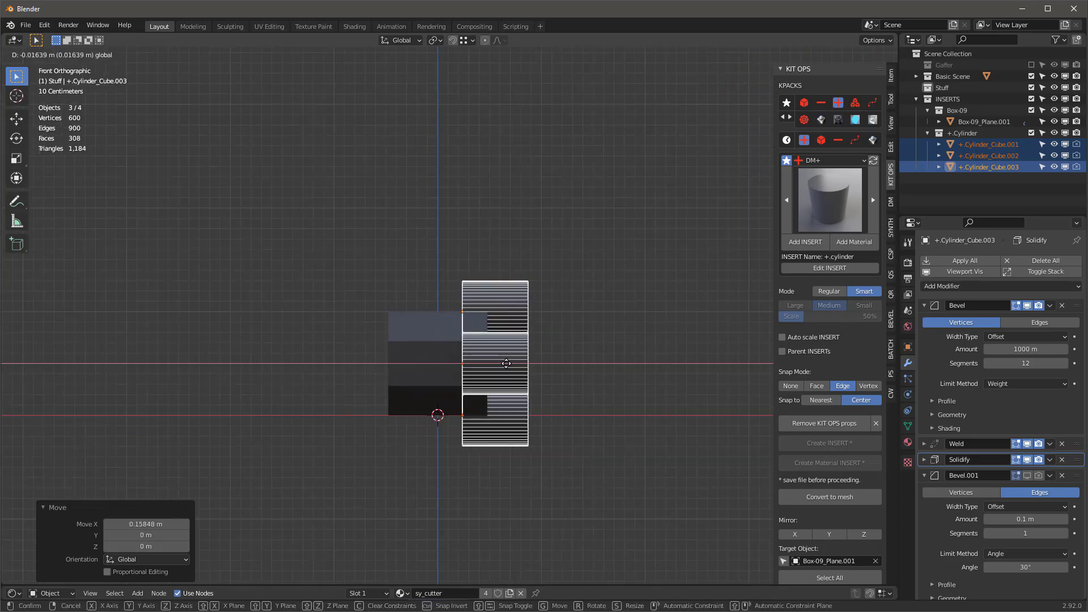
{"action": "left_click", "coordinate": [506, 363]}
Place a DM- .cylinder cutter INSERT with face snapping on the upper cylinder's end face, slightly smaller than the cylinder.
{"action": "middle_click_drag", "start_coordinate": [506, 363], "coordinate": [716, 314]}
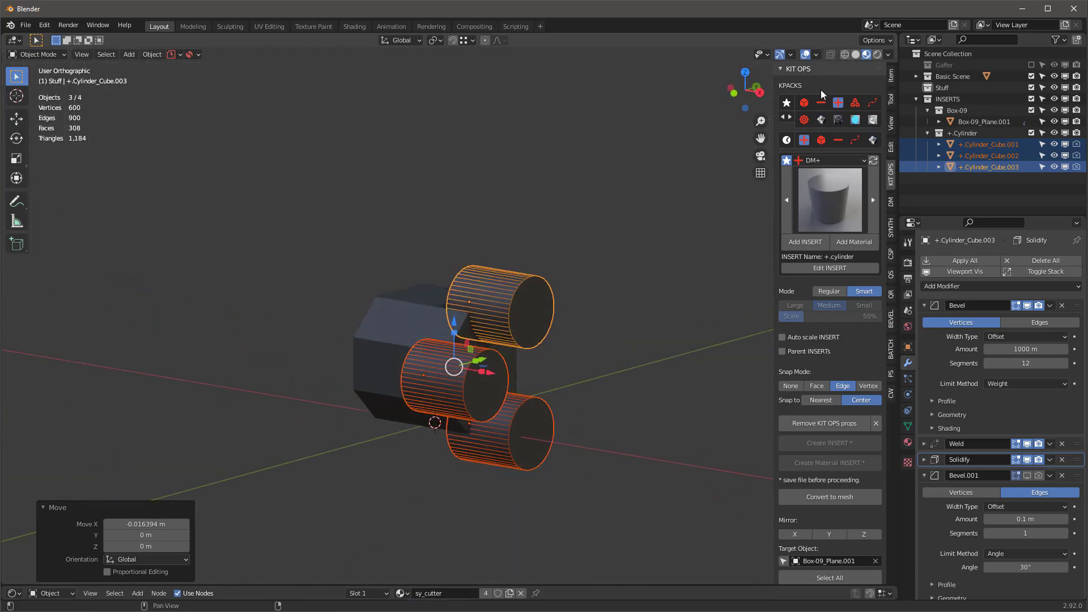
{"action": "middle_click_drag", "start_coordinate": [602, 315], "coordinate": [624, 299]}
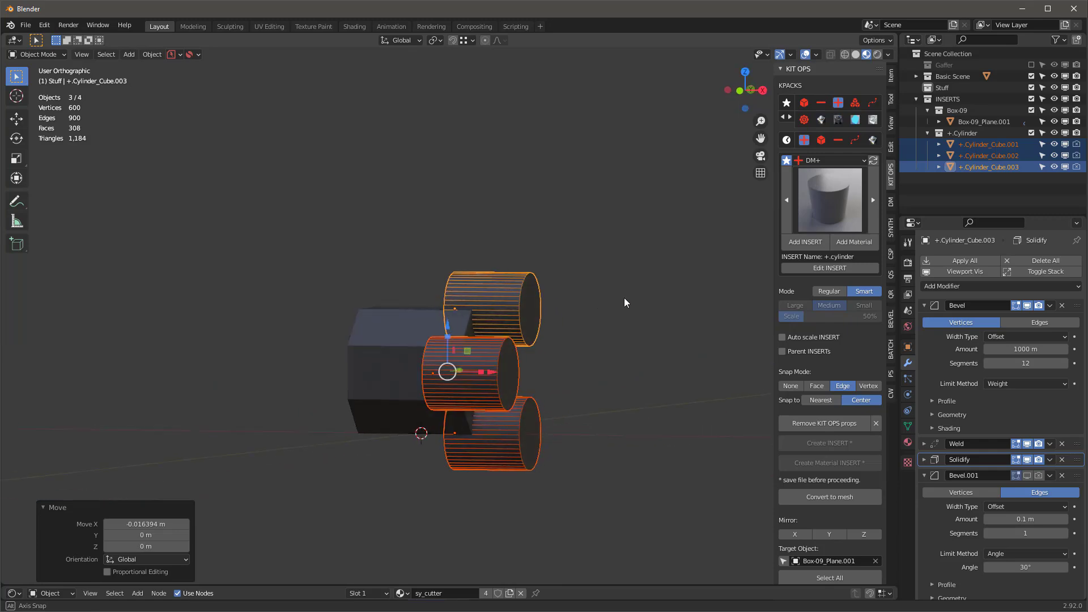
{"action": "left_click", "coordinate": [824, 104]}
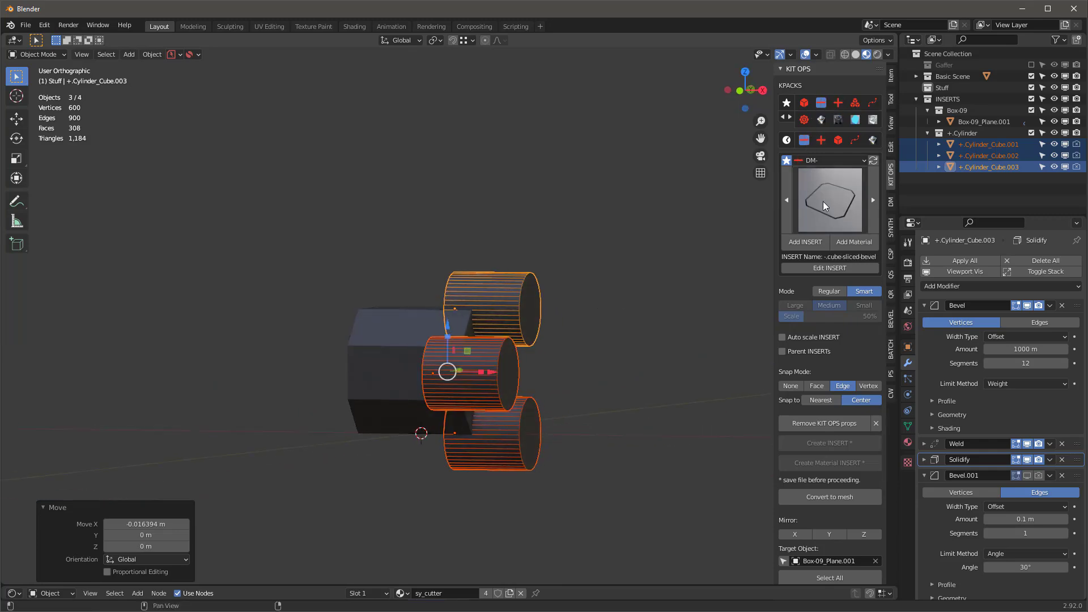
{"action": "left_click", "coordinate": [823, 202]}
{"action": "left_click", "coordinate": [670, 269]}
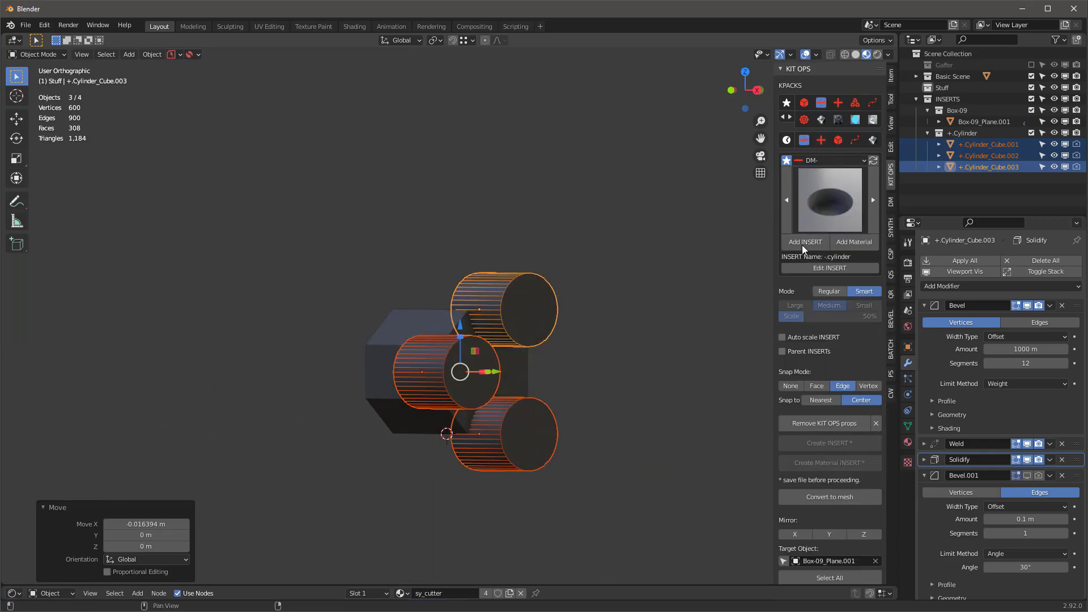
{"action": "left_click", "coordinate": [816, 241]}
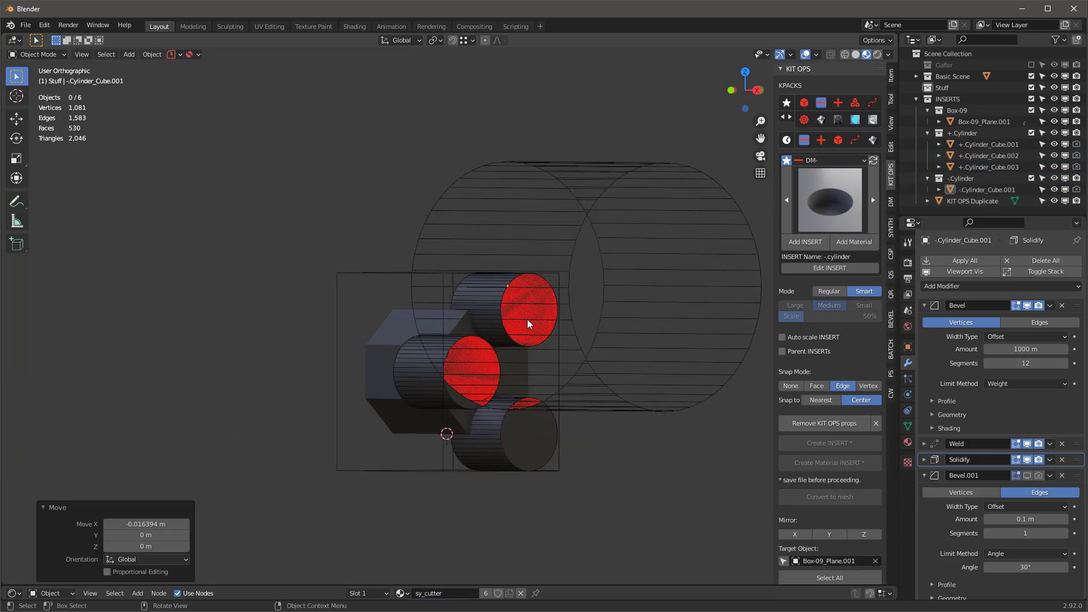
{"action": "scroll", "coordinate": [539, 315], "scroll_direction": "down", "scroll_amount": 8}
{"action": "scroll", "coordinate": [538, 314], "scroll_direction": "up", "scroll_amount": 1}
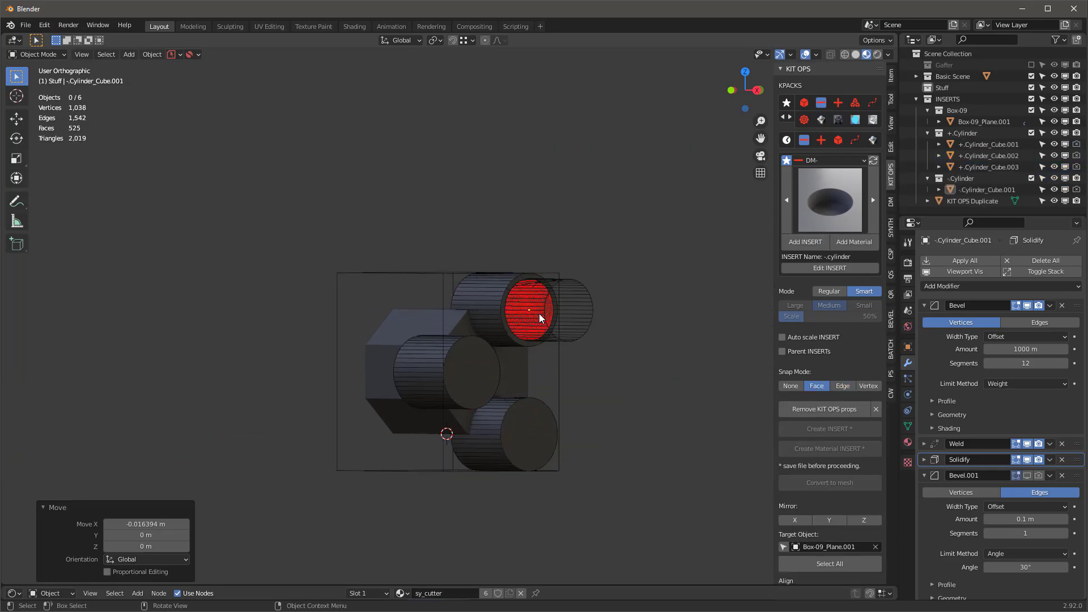
{"action": "scroll", "coordinate": [539, 314], "scroll_direction": "down", "scroll_amount": 1}
{"action": "left_click", "coordinate": [539, 314]}
Add matching DM- .cylinder cutter INSERTs to the end faces of the middle and lower cylinders.
{"action": "left_click", "coordinate": [808, 242]}
{"action": "left_click", "coordinate": [475, 373]}
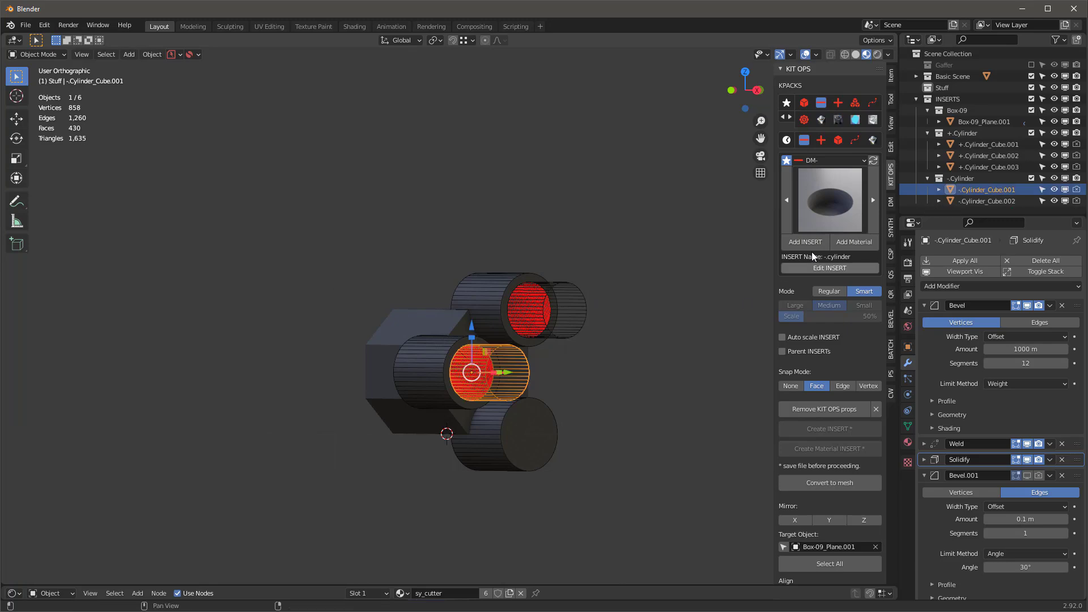
{"action": "left_click", "coordinate": [809, 243]}
{"action": "left_click", "coordinate": [553, 434]}
Select all three cutter cylinders and move them inward along X to recess the cylinder ends.
{"action": "middle_click_drag", "start_coordinate": [642, 363], "coordinate": [722, 356], "text": "alt"}
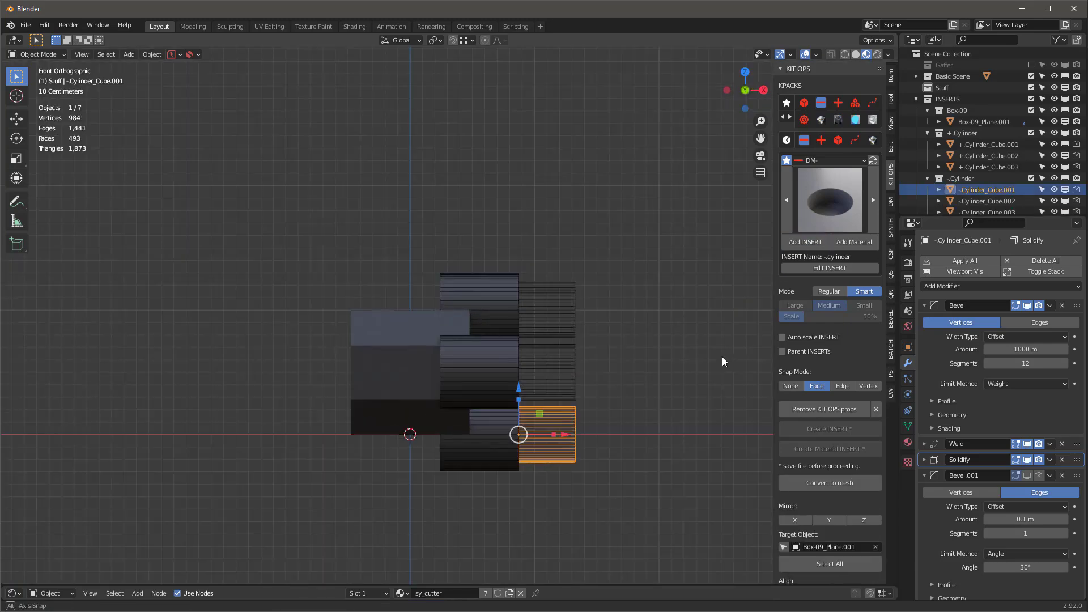
{"action": "left_click", "coordinate": [574, 350], "text": "shift"}
{"action": "left_click", "coordinate": [570, 324], "text": "shift"}
{"action": "left_click_drag", "start_coordinate": [565, 374], "coordinate": [545, 376]}
{"action": "left_click", "coordinate": [627, 314]}
Select the main box and examine its modifier stack, its back side and the INSERTs offered in DM-Solids.
{"action": "scroll", "coordinate": [628, 313], "scroll_direction": "down", "scroll_amount": 2}
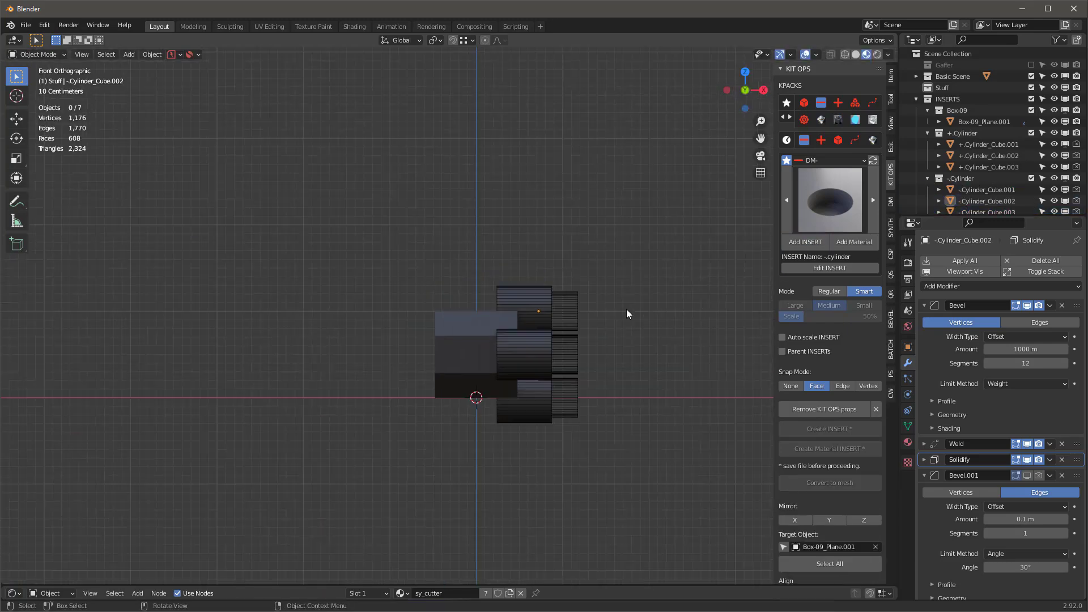
{"action": "scroll", "coordinate": [628, 311], "scroll_direction": "up", "scroll_amount": 3}
{"action": "left_click", "coordinate": [350, 345]}
{"action": "scroll", "coordinate": [963, 441], "scroll_direction": "down", "scroll_amount": 3}
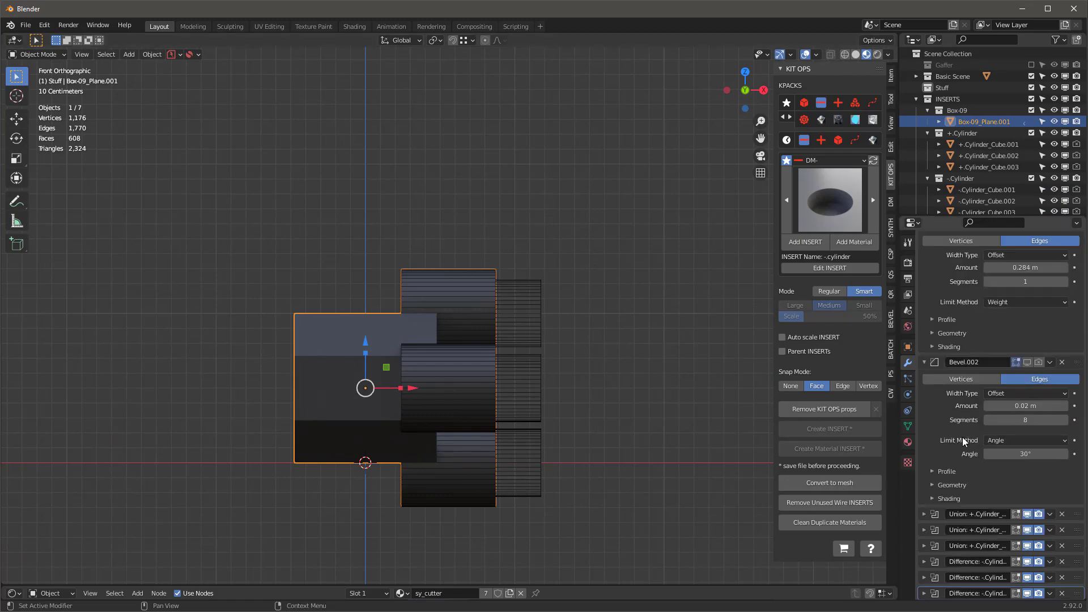
{"action": "scroll", "coordinate": [963, 441], "scroll_direction": "up", "scroll_amount": 4}
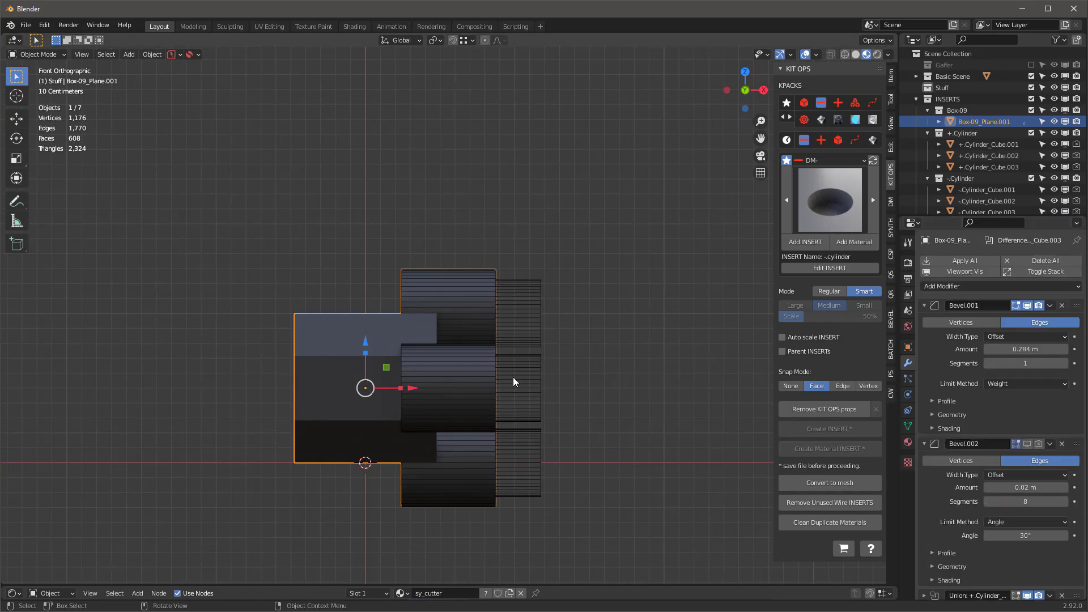
{"action": "middle_click_drag", "start_coordinate": [593, 369], "coordinate": [755, 226]}
{"action": "left_click", "coordinate": [805, 104]}
{"action": "left_click", "coordinate": [843, 203]}
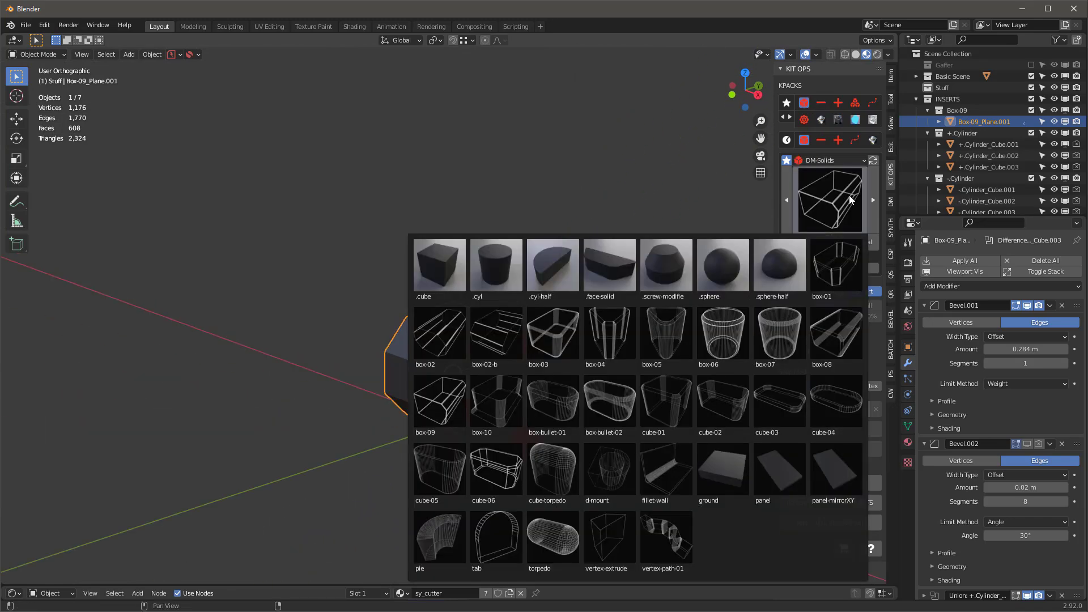
{"action": "middle_click_drag", "start_coordinate": [522, 170], "coordinate": [408, 329]}
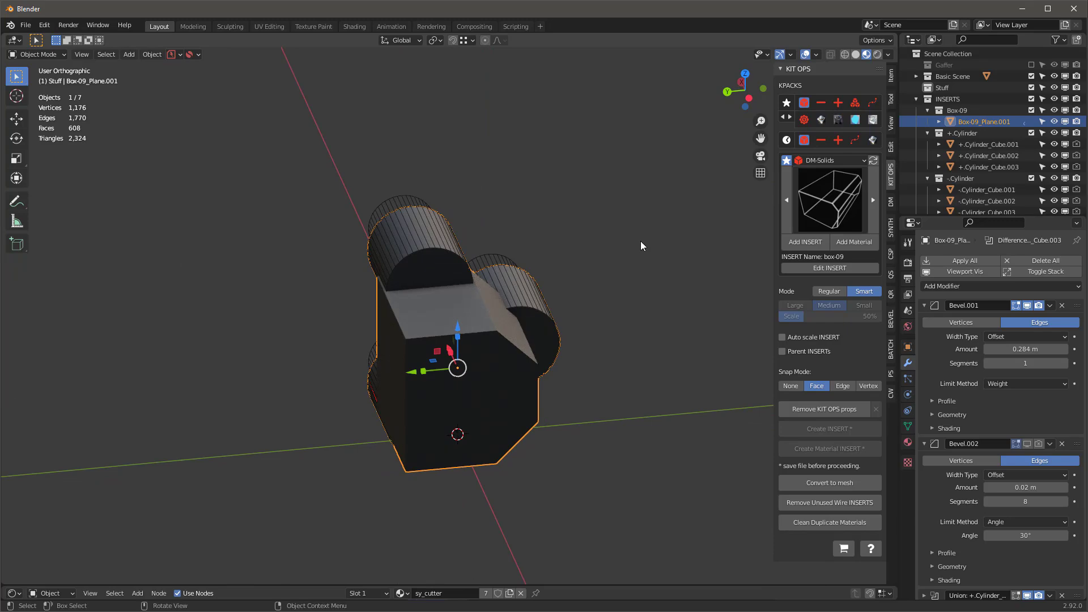
Switch KIT OPS to the additive DM+ KPACK and browse its INSERTs.
{"action": "left_click", "coordinate": [837, 104]}
{"action": "left_click", "coordinate": [841, 193]}
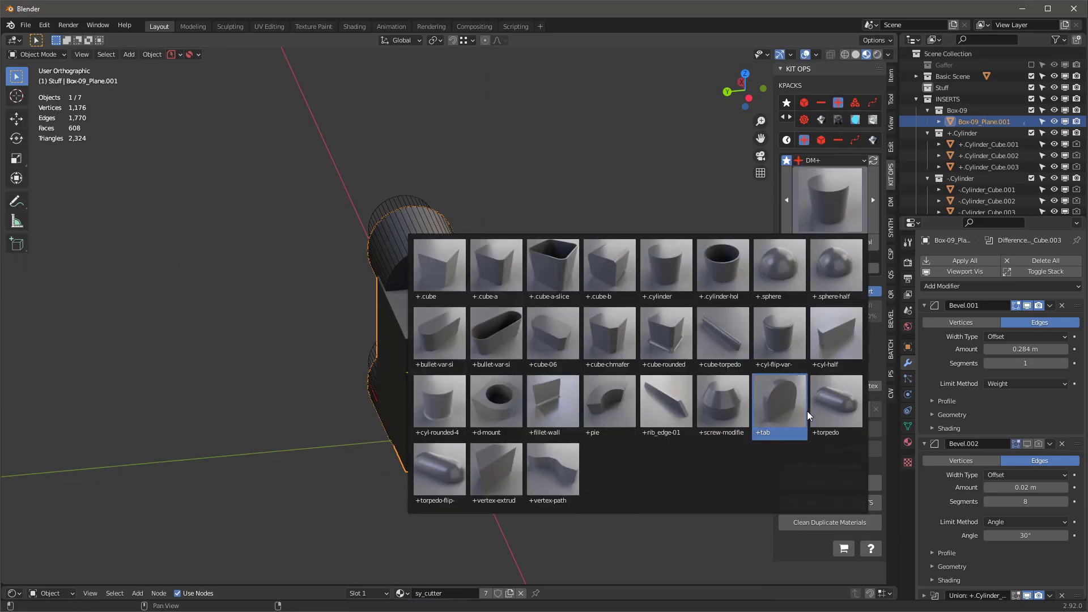
{"action": "left_click", "coordinate": [723, 403]}
{"action": "middle_click_drag", "start_coordinate": [723, 403], "coordinate": [548, 420]}
{"action": "left_click", "coordinate": [842, 205]}
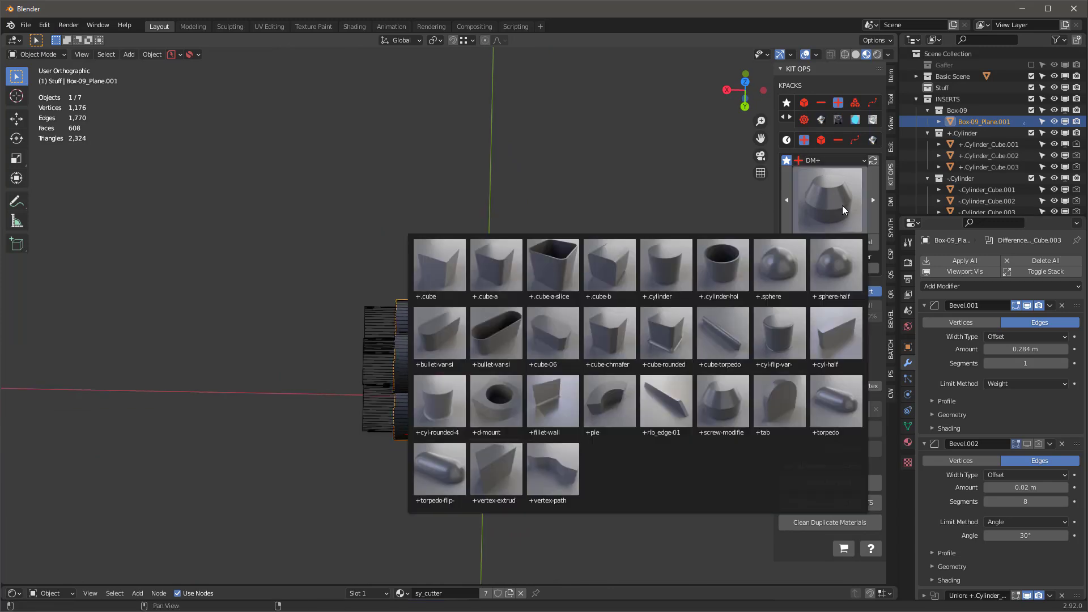
{"action": "left_click", "coordinate": [613, 278]}
{"action": "middle_click_drag", "start_coordinate": [613, 279], "coordinate": [487, 247]}
{"action": "left_click", "coordinate": [811, 241]}
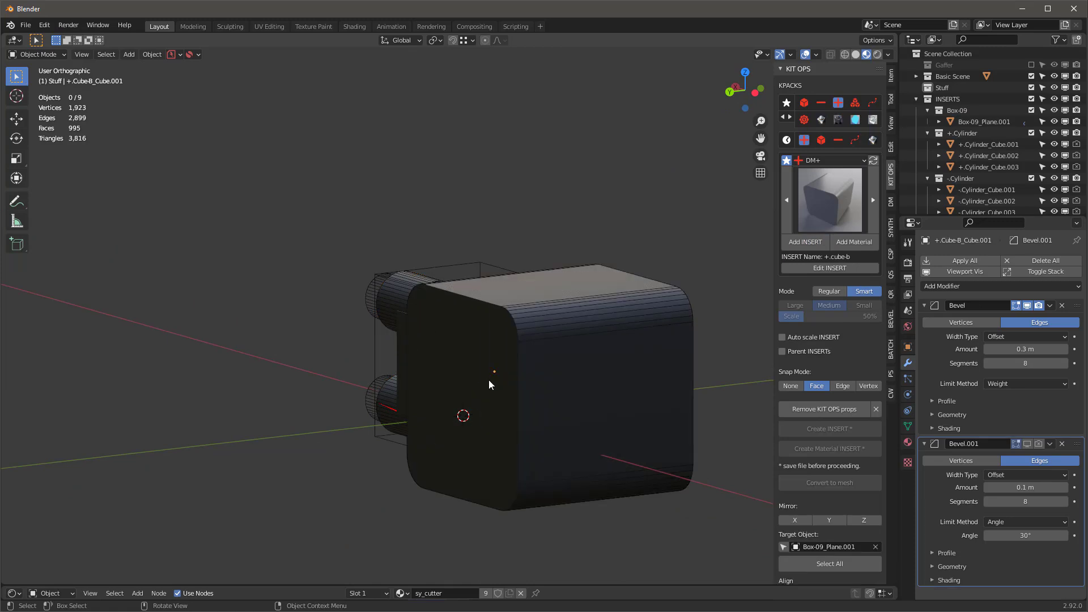
{"action": "left_click", "coordinate": [489, 380]}
Add the +.cube-a INSERT with face snapping to the main box's end face opposite the cylinders.
{"action": "left_click", "coordinate": [837, 199]}
{"action": "left_click", "coordinate": [496, 268]}
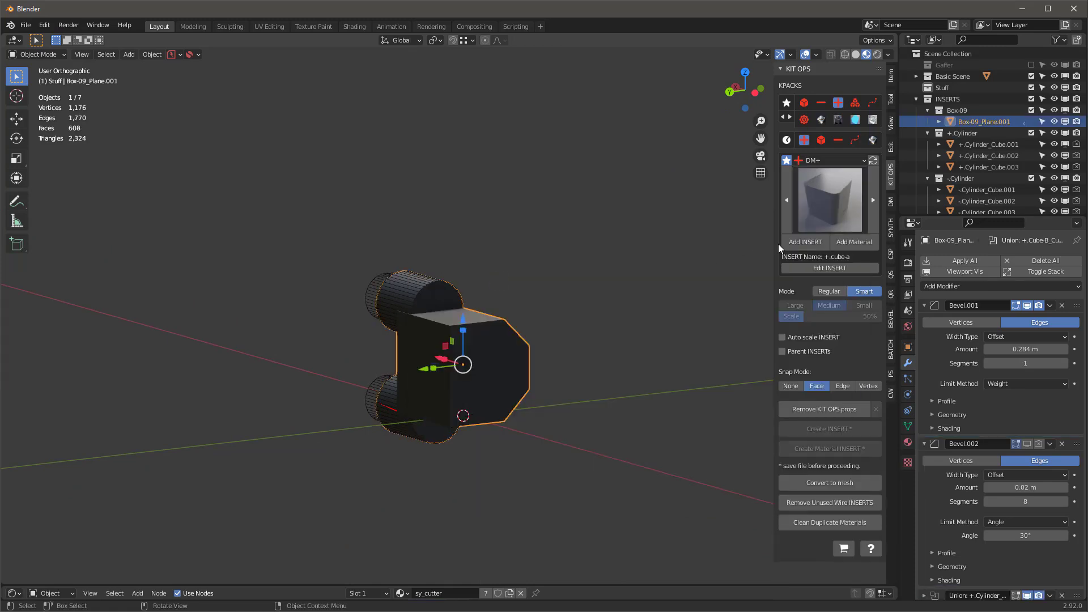
{"action": "left_click", "coordinate": [478, 374]}
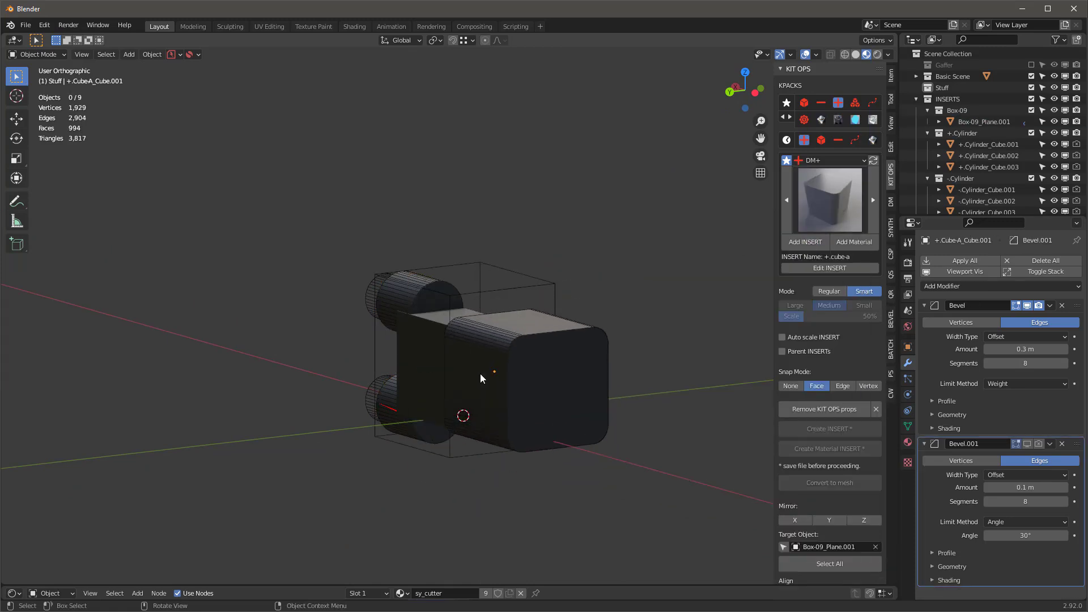
{"action": "left_click", "coordinate": [481, 374]}
Move the cube-a INSERT about 0.57 m along X into the box and scale it to about 0.3 along X.
{"action": "middle_click_drag", "start_coordinate": [480, 373], "coordinate": [561, 376]}
{"action": "left_click_drag", "start_coordinate": [418, 380], "coordinate": [363, 380]}
{"action": "left_click", "coordinate": [362, 381]}
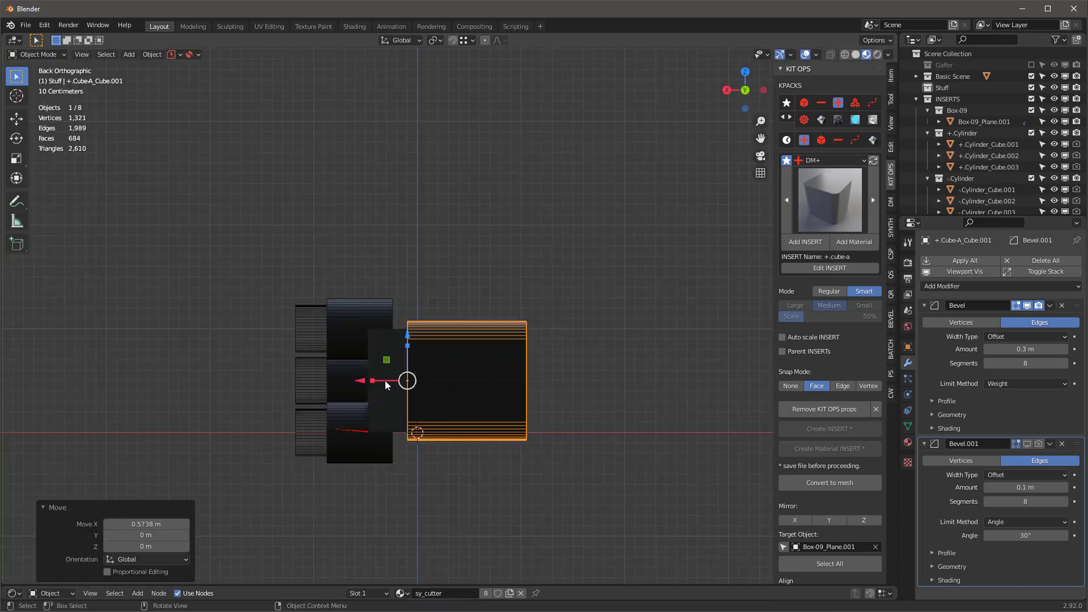
{"action": "key", "text": "s"}
{"action": "key", "text": "x"}
{"action": "left_click", "coordinate": [408, 381]}
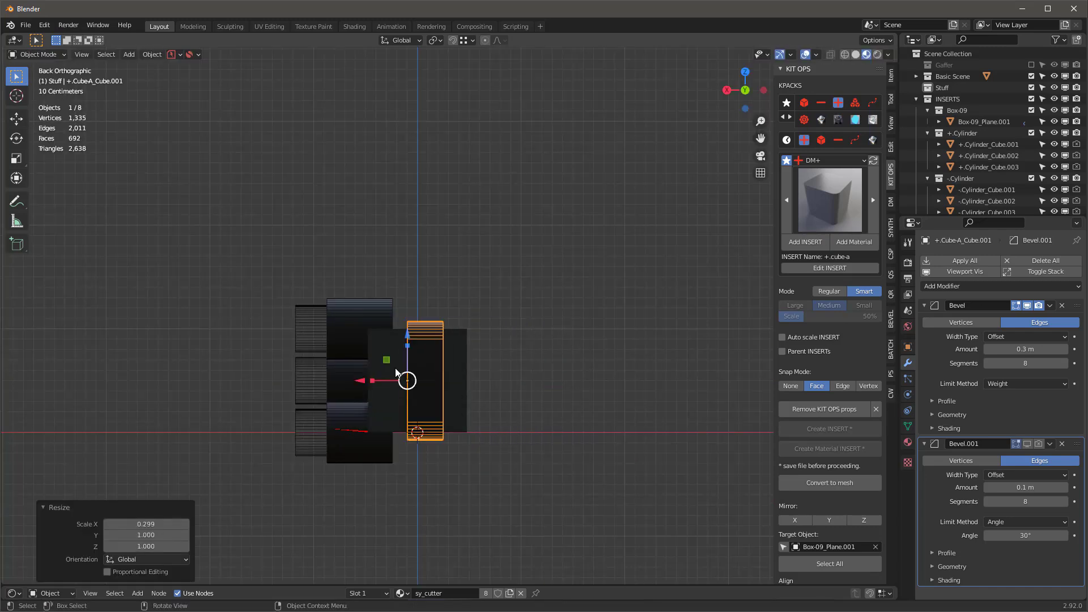
Add a Mirror modifier to the main box with mirroring and bisecting on the X axis.
{"action": "left_click", "coordinate": [409, 381]}
{"action": "left_click", "coordinate": [929, 286]}
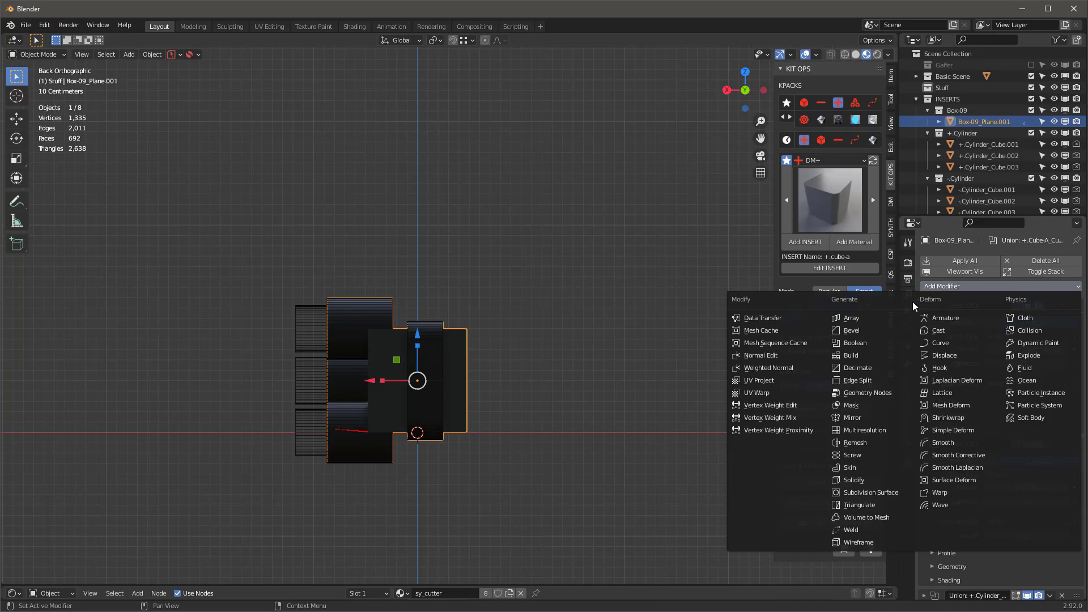
{"action": "left_click", "coordinate": [868, 416]}
{"action": "scroll", "coordinate": [1047, 516], "scroll_direction": "down", "scroll_amount": 6}
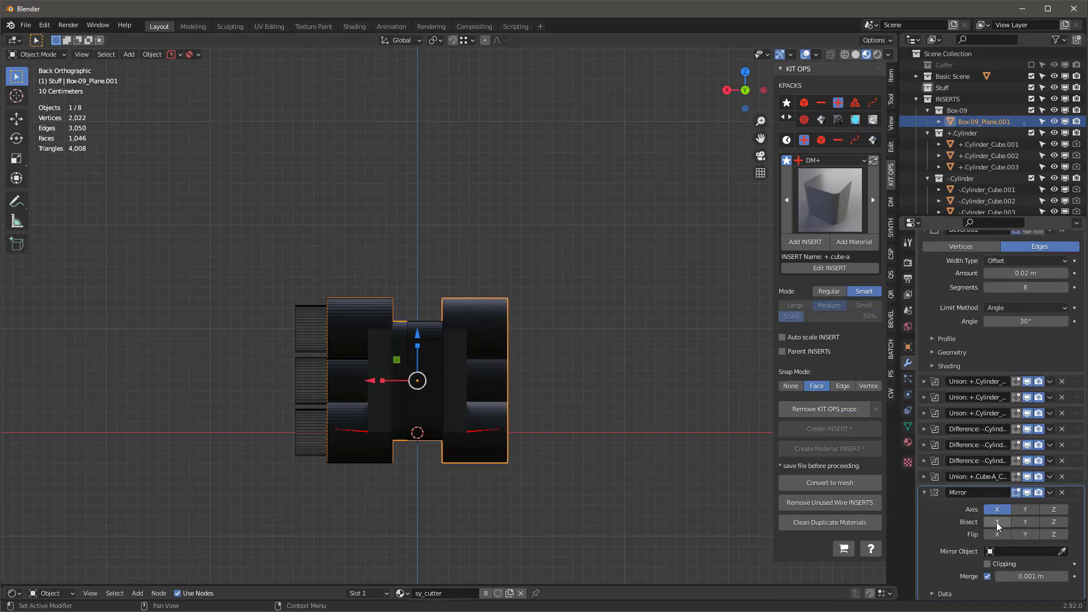
{"action": "left_click", "coordinate": [997, 522]}
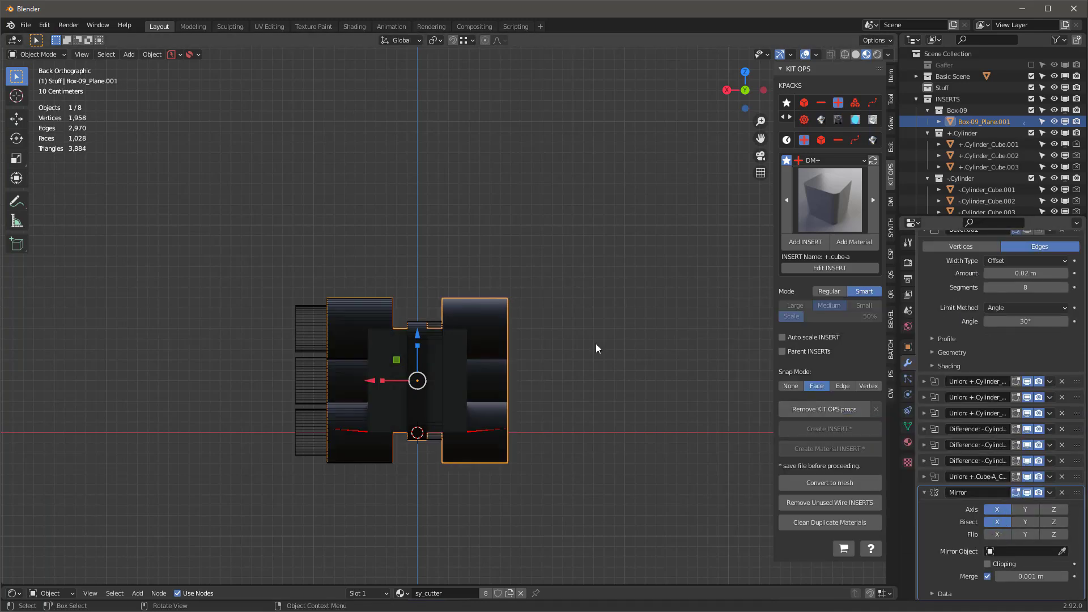
Move the cube-a plate about 0.07 m along X.
{"action": "left_click", "coordinate": [434, 325]}
{"action": "left_click_drag", "start_coordinate": [359, 382], "coordinate": [352, 381]}
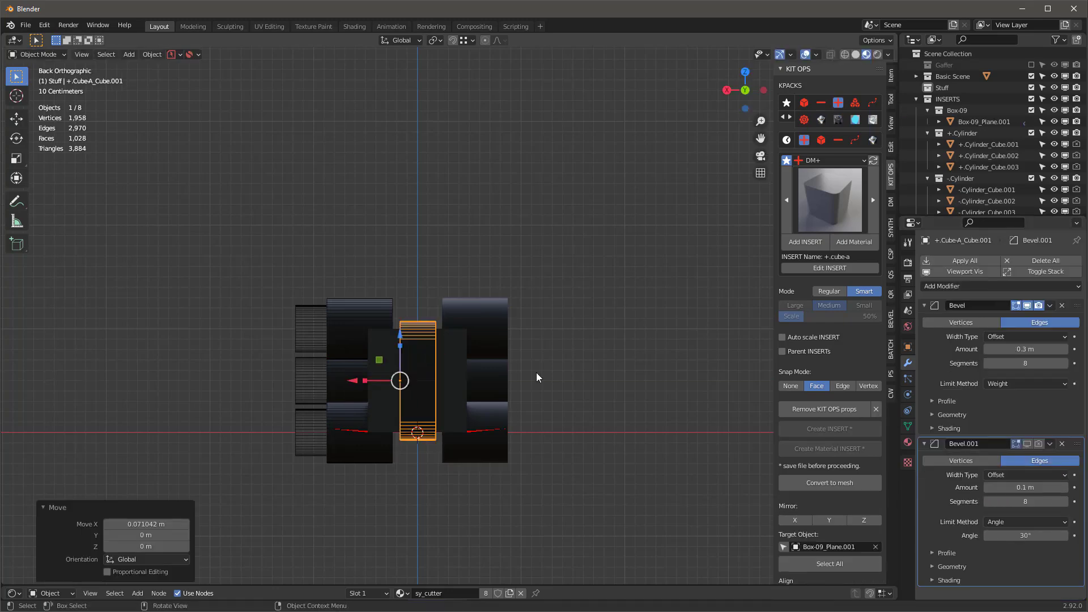
{"action": "left_click", "coordinate": [565, 369]}
Select the main box and move it about -0.057 m along Y.
{"action": "middle_click_drag", "start_coordinate": [590, 354], "coordinate": [315, 365]}
{"action": "scroll", "coordinate": [699, 366], "scroll_direction": "up", "scroll_amount": 2}
{"action": "middle_click_drag", "start_coordinate": [699, 365], "coordinate": [562, 234]}
{"action": "left_click", "coordinate": [339, 305]}
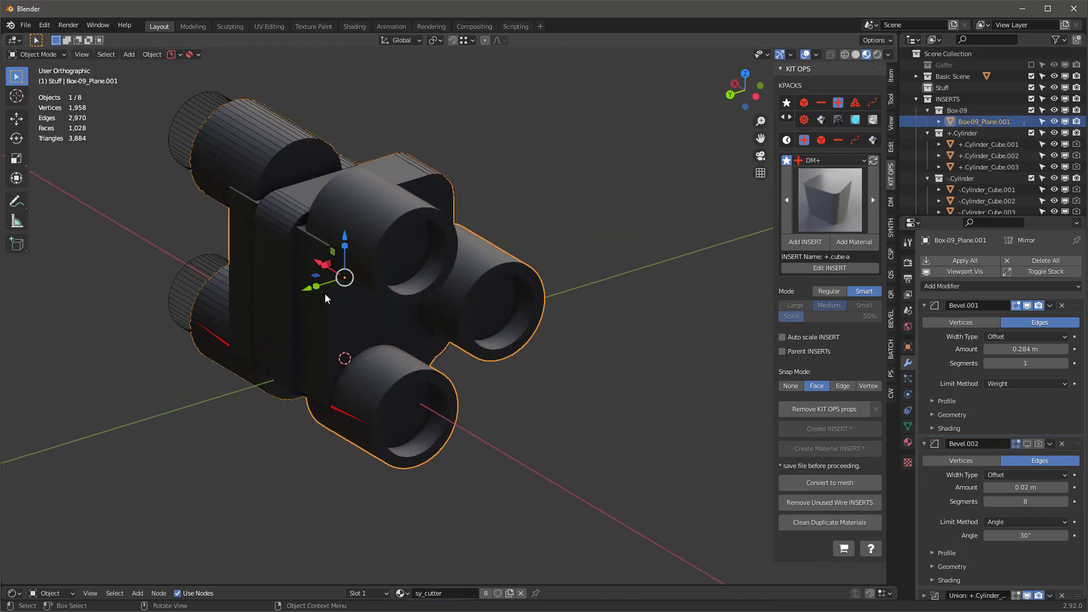
{"action": "left_click_drag", "start_coordinate": [306, 290], "coordinate": [317, 288]}
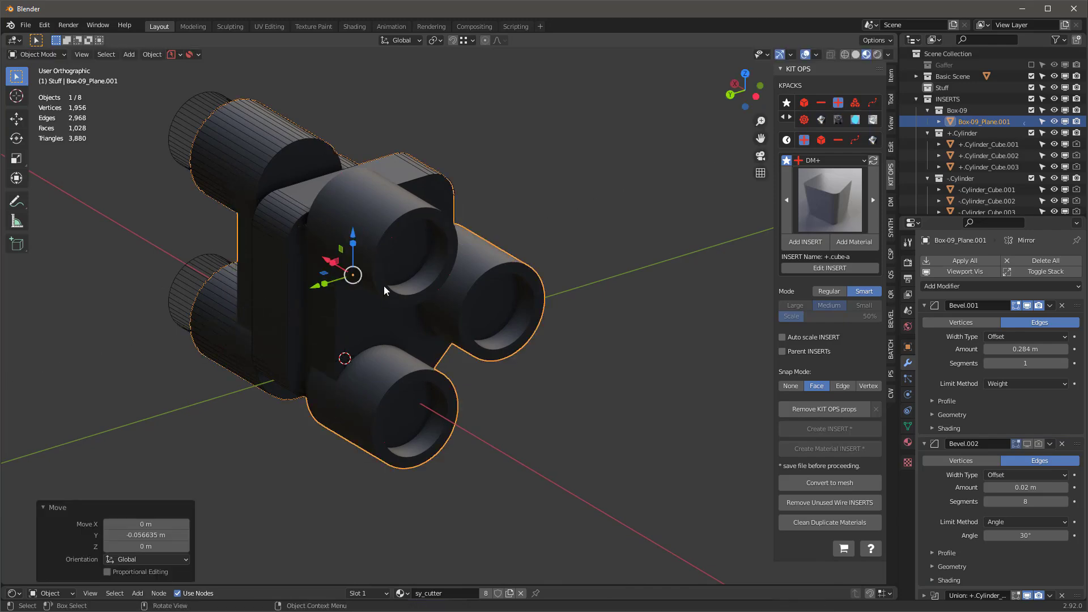
{"action": "middle_click_drag", "start_coordinate": [383, 286], "coordinate": [393, 233]}
Scale the cube-a plate by about 1.33 along X and move it about 0.23 m along X.
{"action": "left_click", "coordinate": [401, 292]}
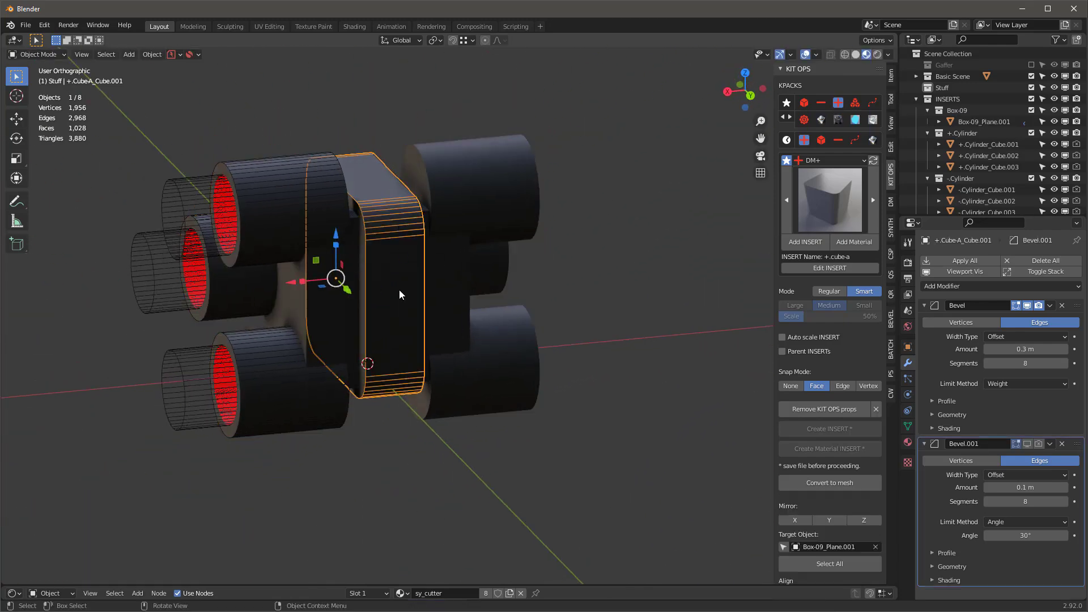
{"action": "key", "text": "s"}
{"action": "key", "text": "x"}
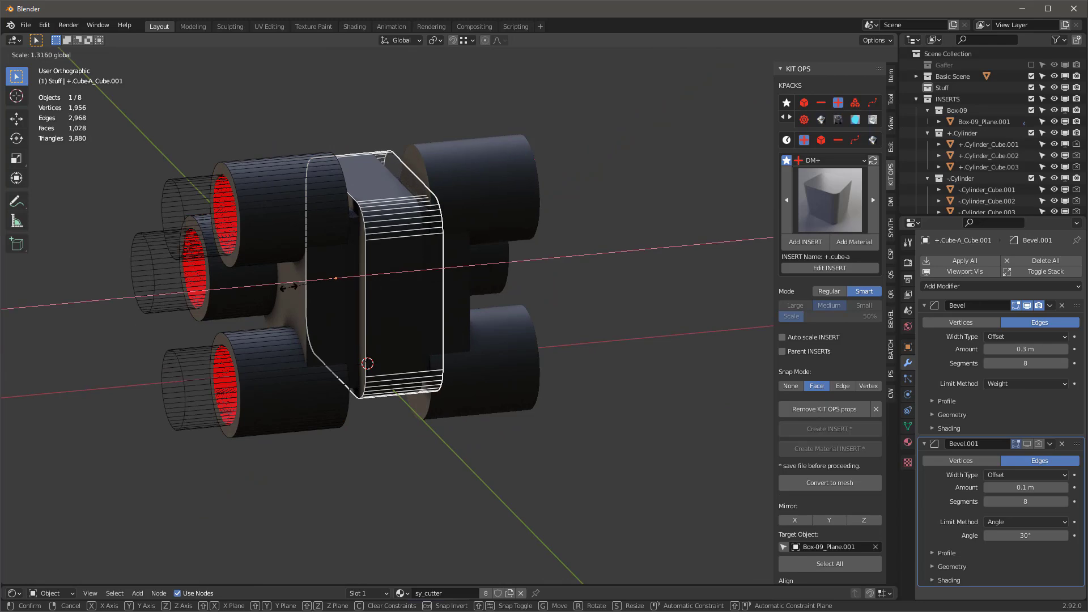
{"action": "left_click", "coordinate": [425, 303]}
{"action": "middle_click_drag", "start_coordinate": [425, 304], "coordinate": [318, 291]}
{"action": "key", "text": "g"}
{"action": "key", "text": "x"}
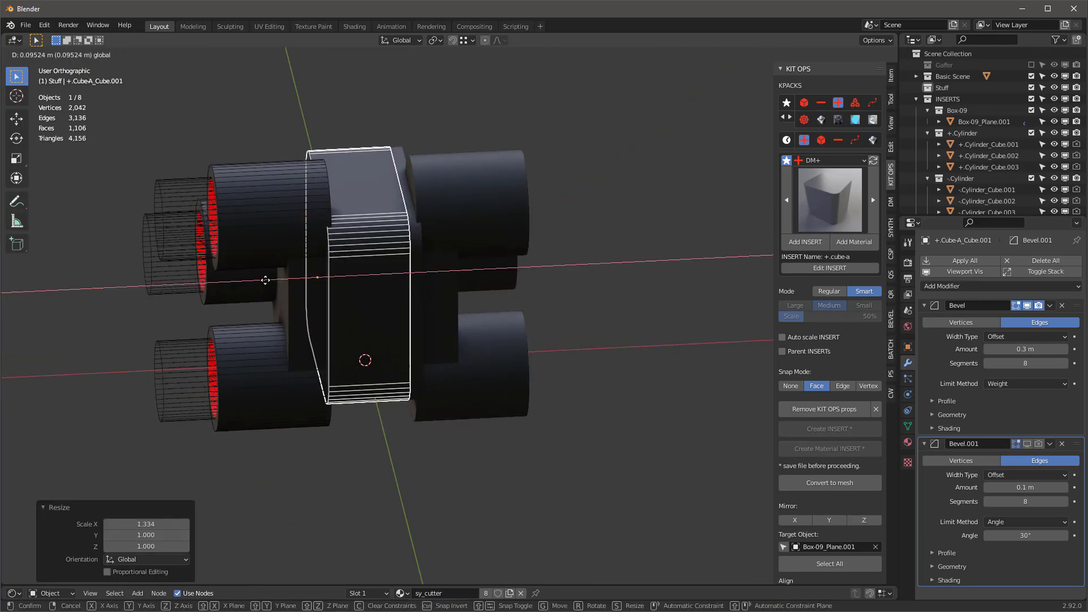
{"action": "left_click", "coordinate": [243, 284]}
{"action": "middle_click_drag", "start_coordinate": [243, 284], "coordinate": [371, 301]}
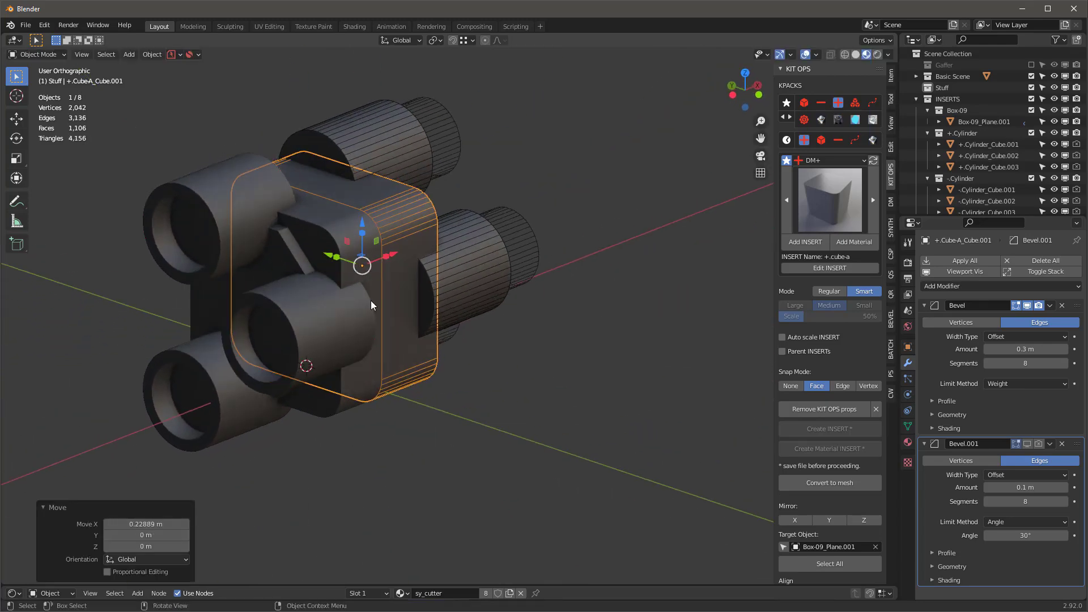
Undo a small Y move of the cube-a plate and thin the plate to about 0.29 along X.
{"action": "left_click_drag", "start_coordinate": [327, 258], "coordinate": [334, 260]}
{"action": "key", "text": "ctrl+z"}
{"action": "key", "text": "s"}
{"action": "key", "text": "x"}
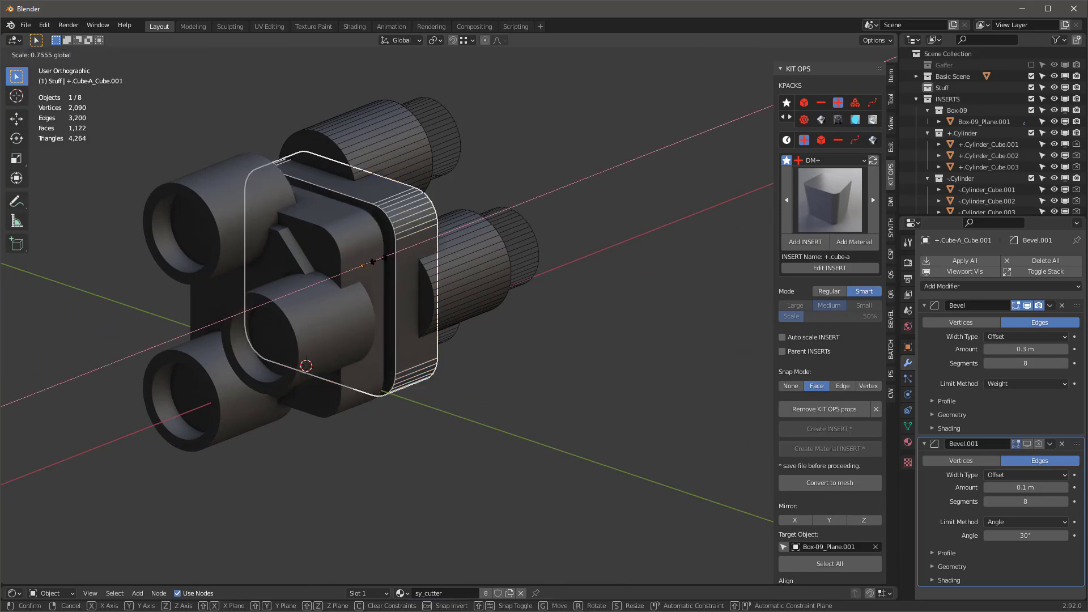
{"action": "left_click", "coordinate": [369, 264]}
{"action": "middle_click_drag", "start_coordinate": [369, 264], "coordinate": [408, 267]}
Reposition the cube-a plate along X, thicken it by about 1.48 along X and deselect it.
{"action": "key", "text": "g"}
{"action": "key", "text": "x"}
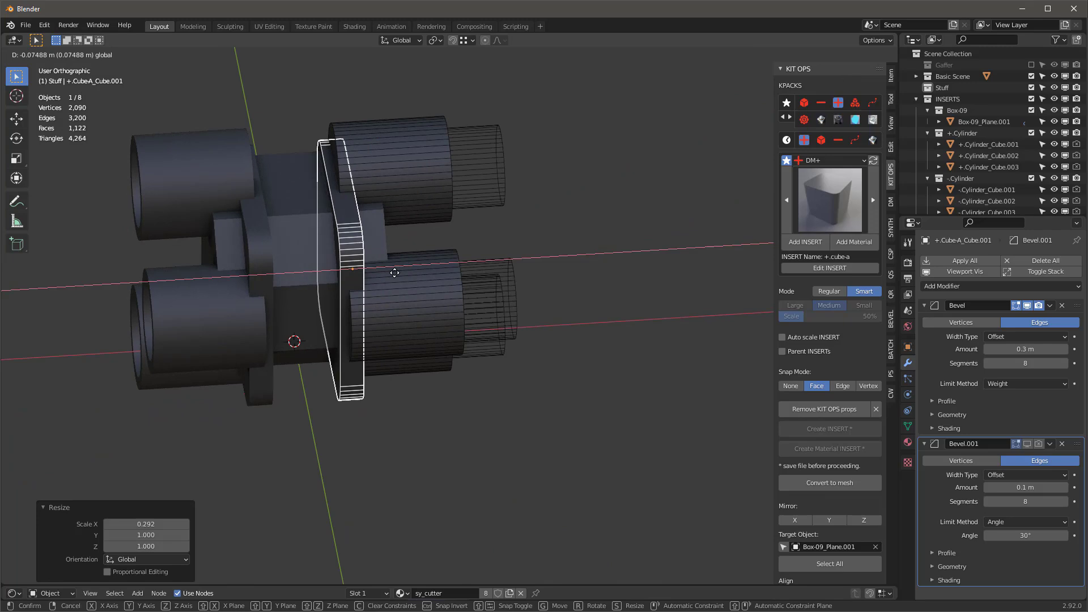
{"action": "left_click", "coordinate": [391, 271]}
{"action": "key", "text": "s"}
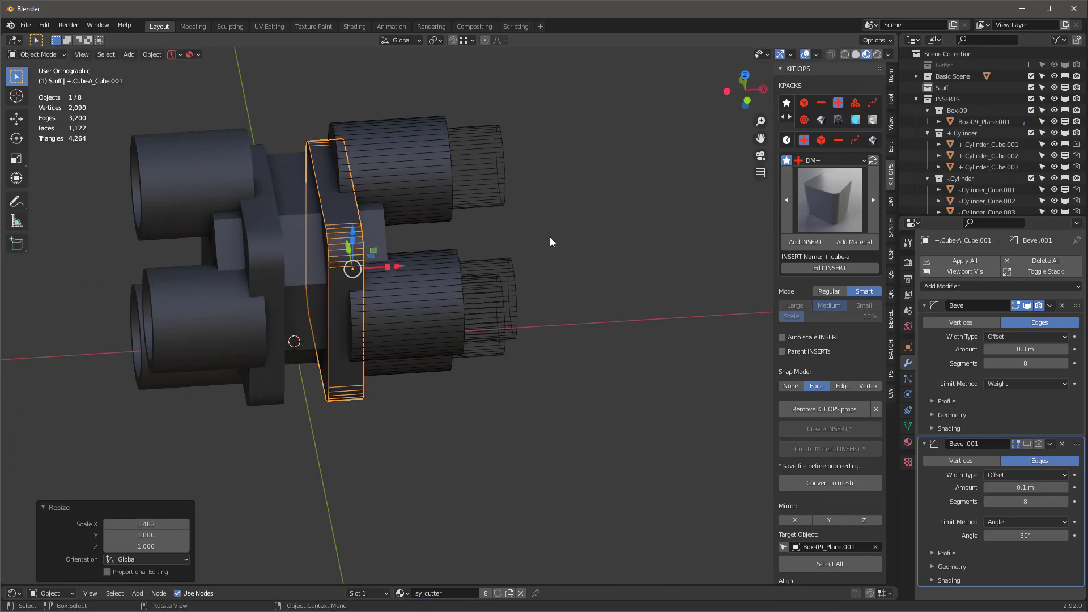
{"action": "left_click", "coordinate": [548, 247]}
Place a small DM- .cylinder cutter INSERT without snapping on the mirrored plate's upper rounded corner.
{"action": "middle_click_drag", "start_coordinate": [547, 251], "coordinate": [497, 301]}
{"action": "scroll", "coordinate": [499, 263], "scroll_direction": "up", "scroll_amount": 4}
{"action": "middle_click_drag", "start_coordinate": [499, 263], "coordinate": [519, 254]}
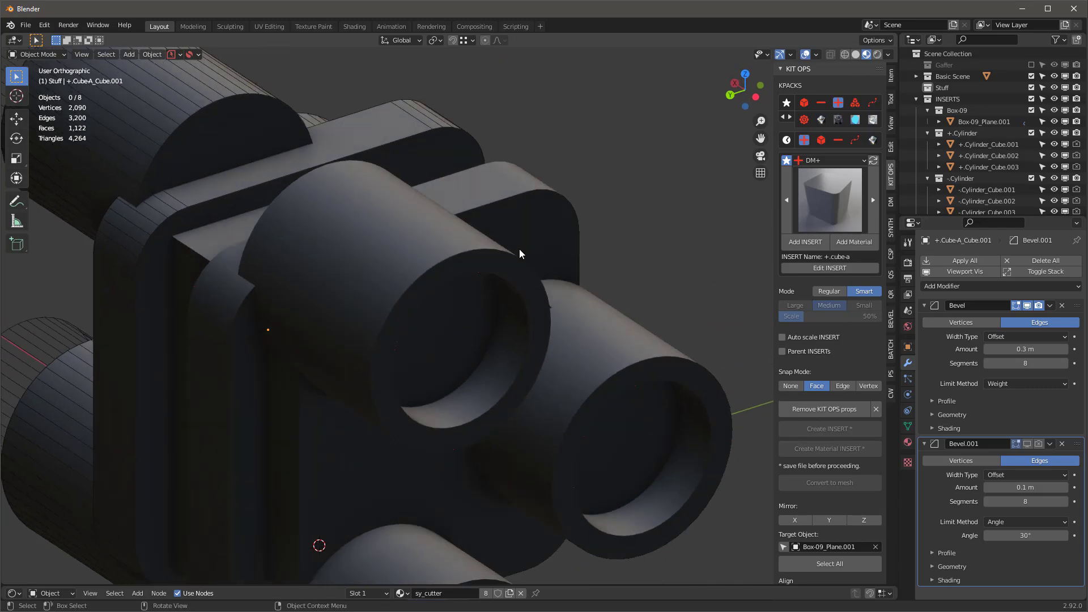
{"action": "left_click", "coordinate": [820, 103]}
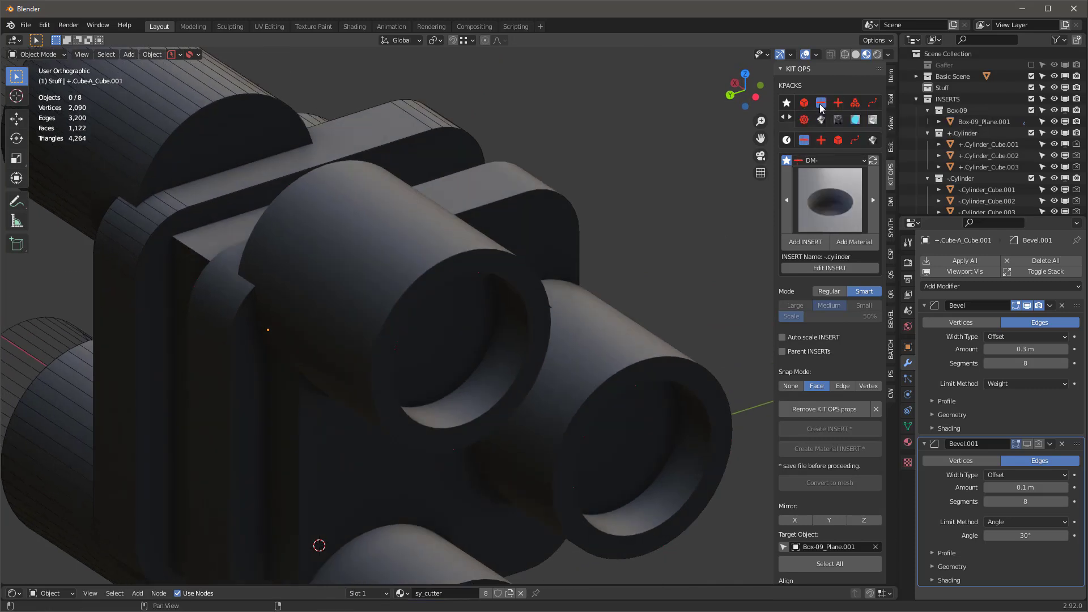
{"action": "left_click", "coordinate": [805, 242]}
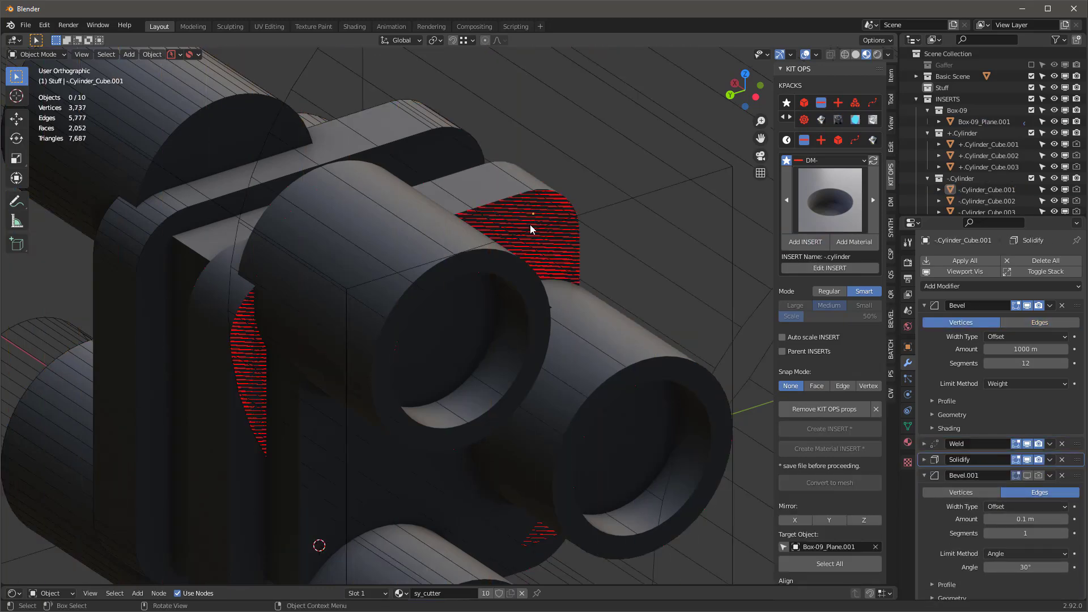
{"action": "scroll", "coordinate": [533, 226], "scroll_direction": "down", "scroll_amount": 6}
{"action": "scroll", "coordinate": [429, 176], "scroll_direction": "down", "scroll_amount": 3}
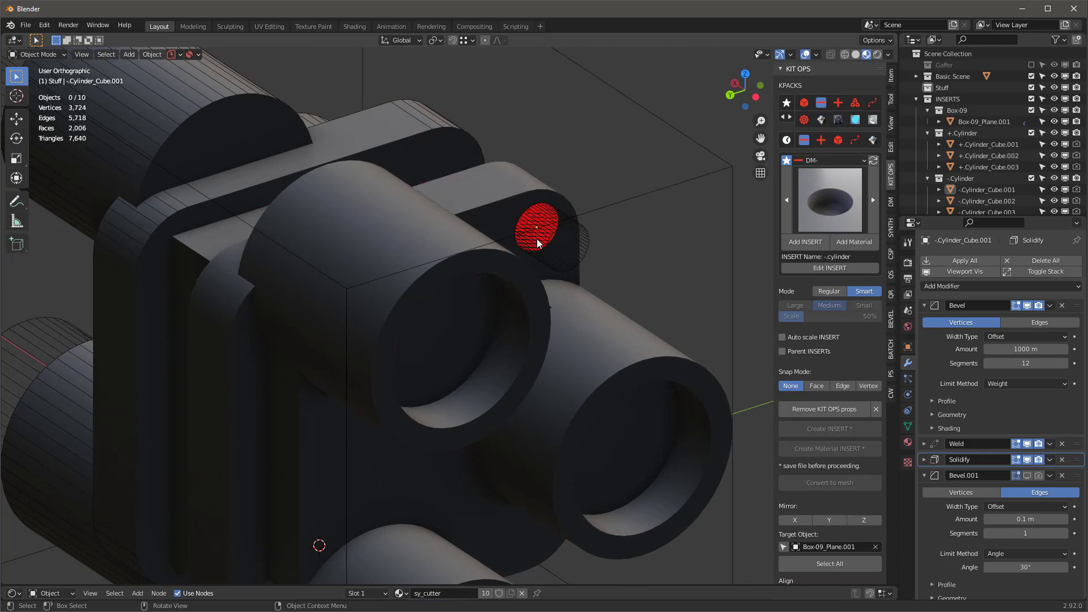
{"action": "left_click", "coordinate": [538, 243]}
Move the corner cutter about 0.12 m along X and scale it by about 1.375 along X to span the plate.
{"action": "middle_click_drag", "start_coordinate": [539, 242], "coordinate": [613, 304], "text": "alt"}
{"action": "key", "text": "s"}
{"action": "key", "text": "x"}
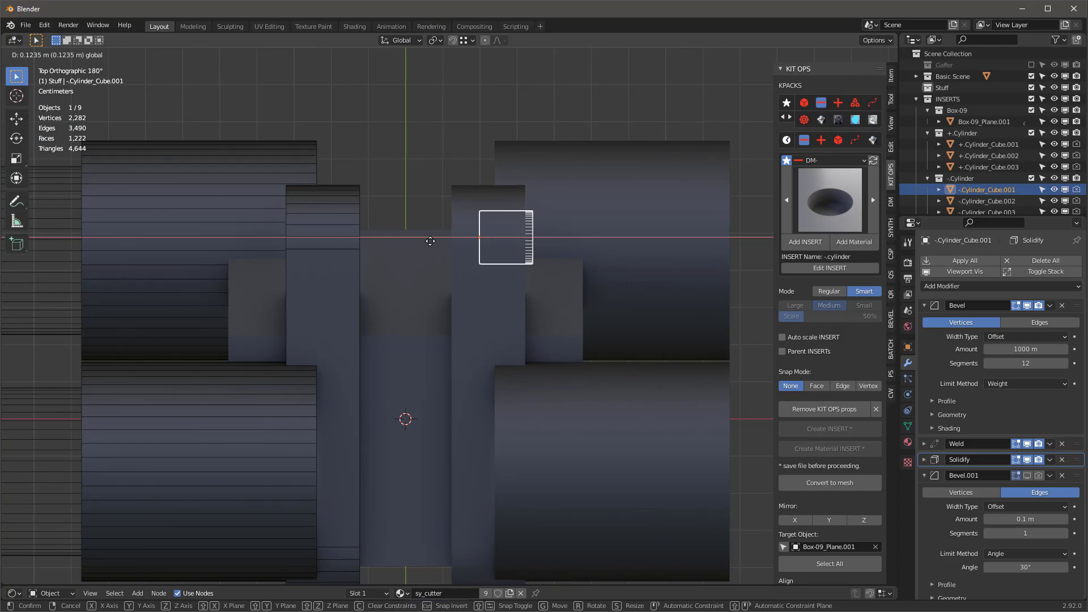
{"action": "left_click", "coordinate": [441, 237]}
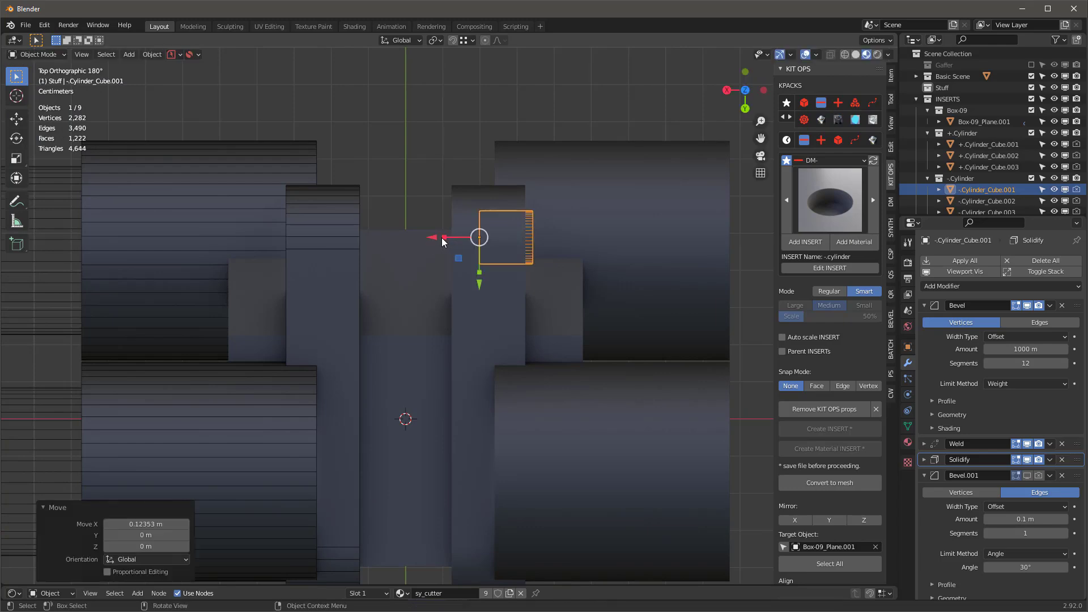
Mirror the corner cutter across the X and Z axes only.
{"action": "left_click", "coordinate": [791, 519]}
{"action": "left_click", "coordinate": [863, 520]}
{"action": "middle_click_drag", "start_coordinate": [544, 283], "coordinate": [448, 434]}
{"action": "scroll", "coordinate": [474, 430], "scroll_direction": "up", "scroll_amount": 5}
{"action": "scroll", "coordinate": [474, 430], "scroll_direction": "down", "scroll_amount": 4}
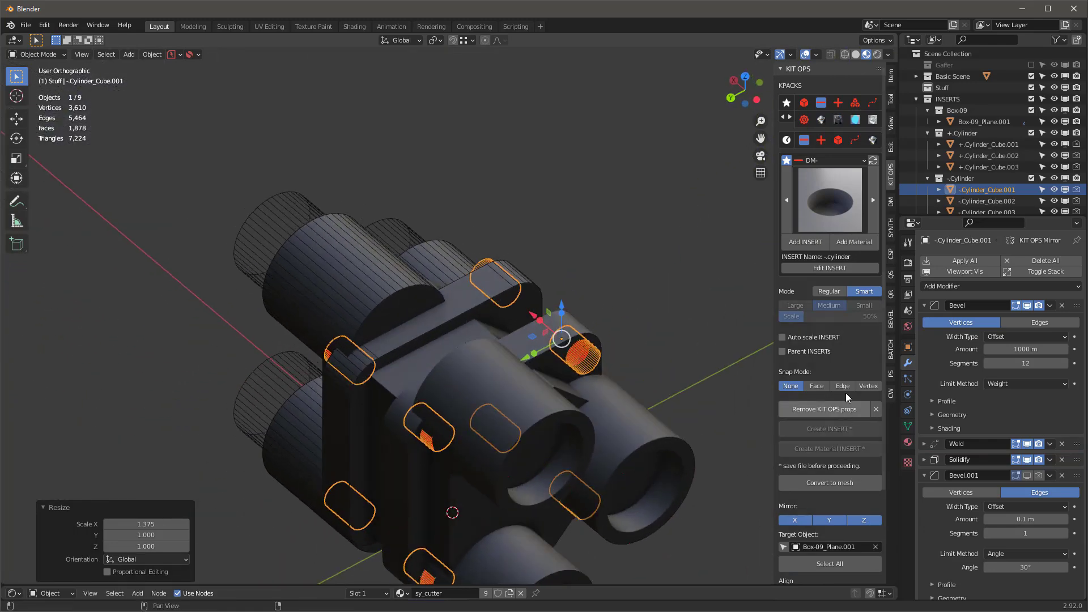
{"action": "left_click", "coordinate": [830, 520]}
Place another DM- .cylinder cutter with edge snapping set to Center on the mirrored plate's vertical side edge.
{"action": "middle_click_drag", "start_coordinate": [550, 420], "coordinate": [533, 326]}
{"action": "scroll", "coordinate": [461, 406], "scroll_direction": "up", "scroll_amount": 2}
{"action": "middle_click_drag", "start_coordinate": [461, 411], "coordinate": [499, 368]}
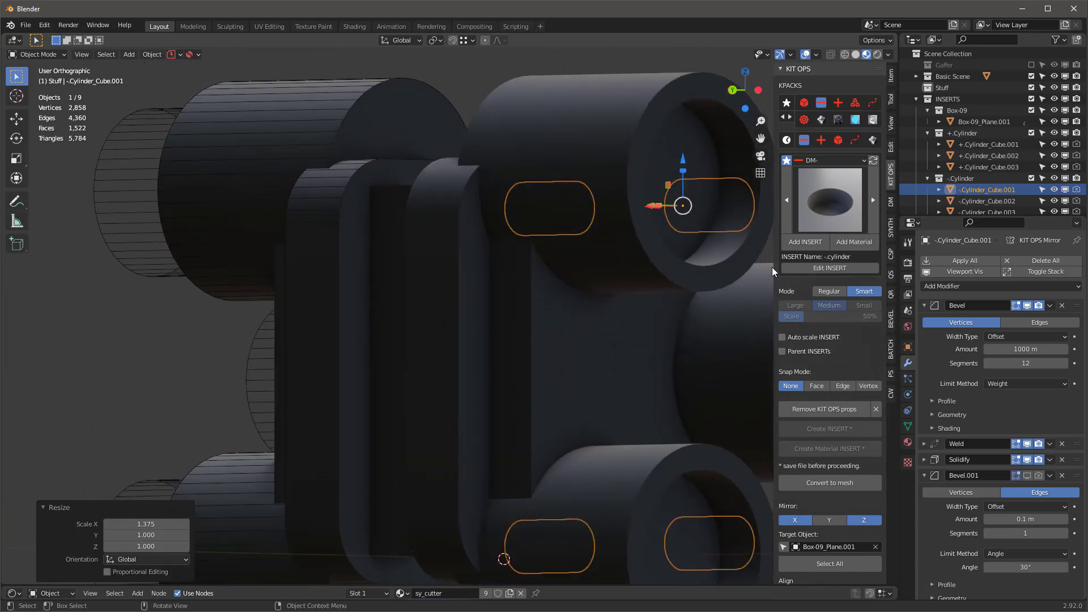
{"action": "left_click", "coordinate": [805, 242]}
{"action": "key", "text": "e"}
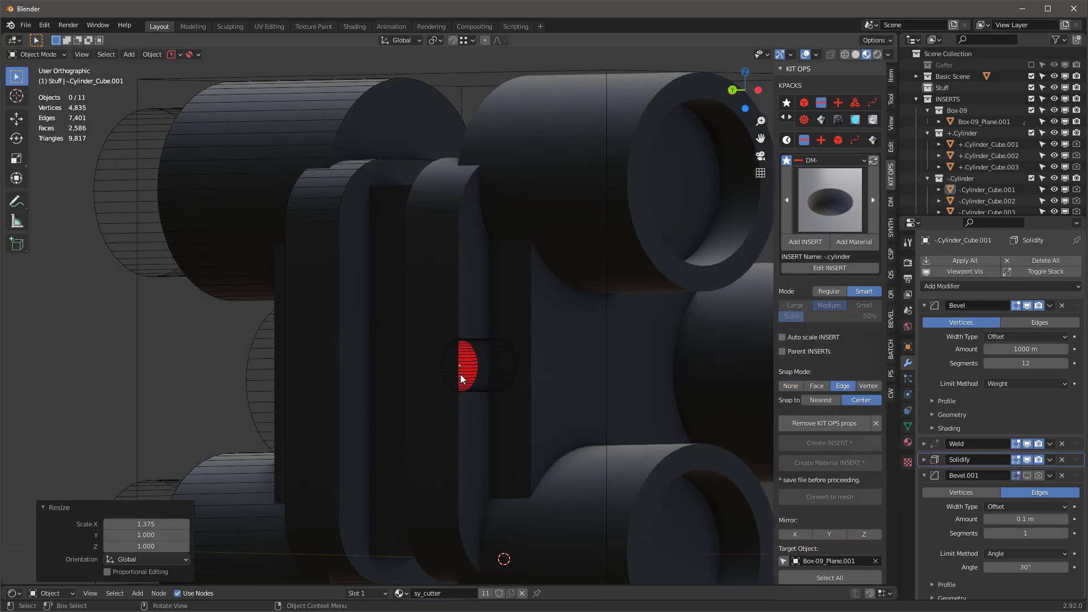
{"action": "key", "text": "e"}
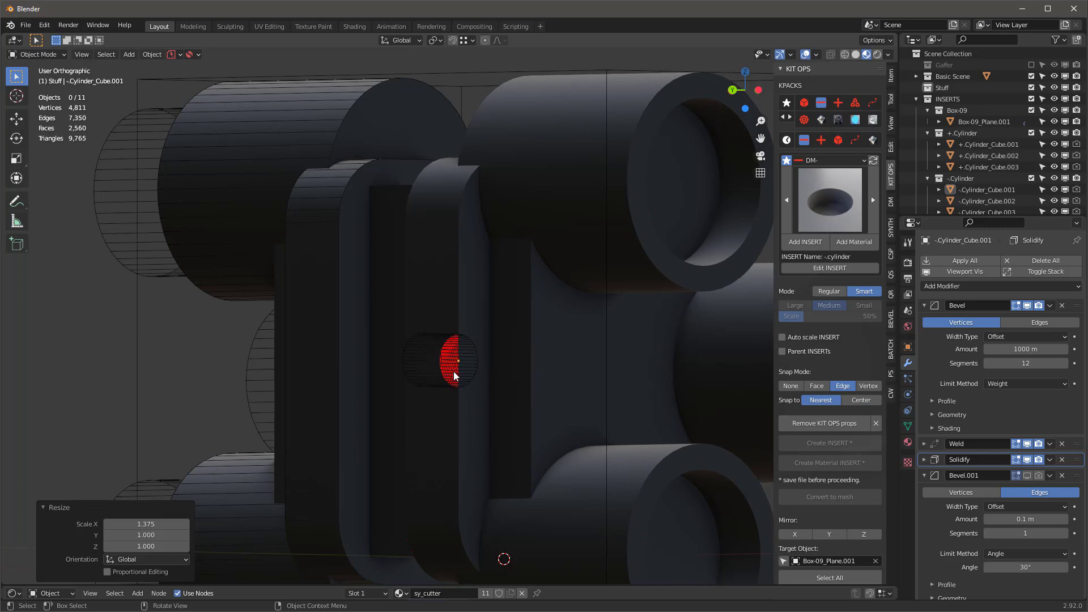
{"action": "left_click", "coordinate": [468, 382]}
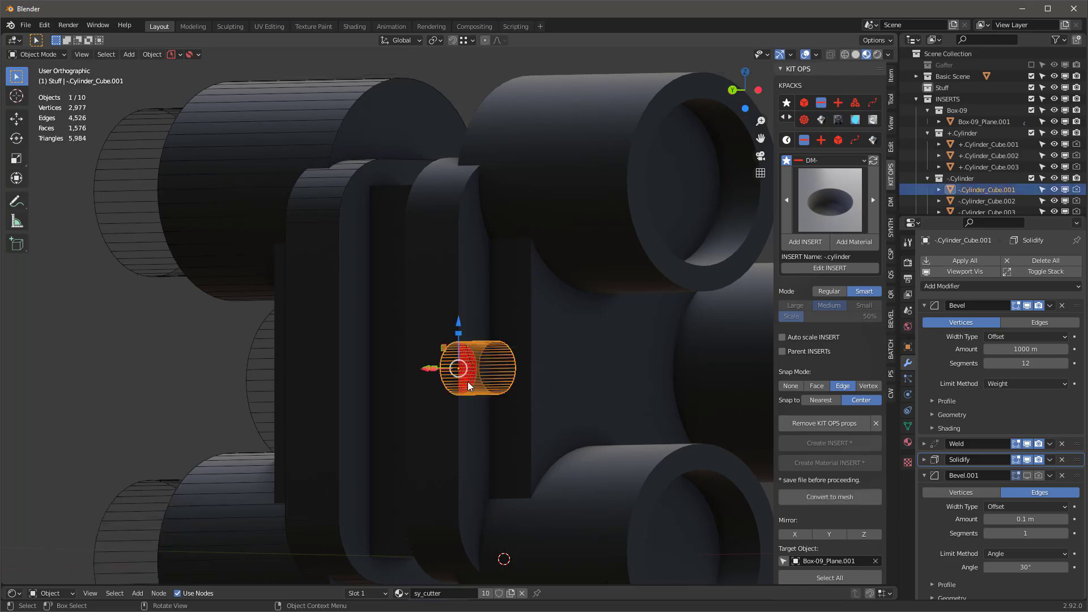
Move the side-edge cutter about 0.11 m along X into the plate.
{"action": "scroll", "coordinate": [467, 382], "scroll_direction": "down", "scroll_amount": 5}
{"action": "middle_click_drag", "start_coordinate": [468, 382], "coordinate": [391, 378]}
{"action": "scroll", "coordinate": [473, 360], "scroll_direction": "up", "scroll_amount": 5}
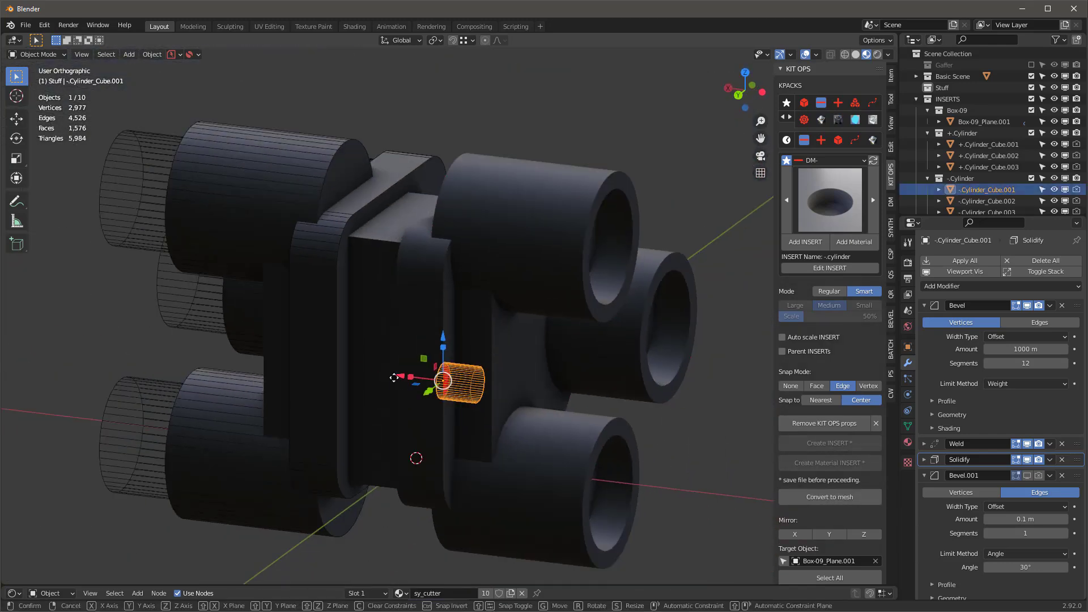
{"action": "key", "text": "g"}
{"action": "key", "text": "x"}
{"action": "left_click", "coordinate": [373, 382]}
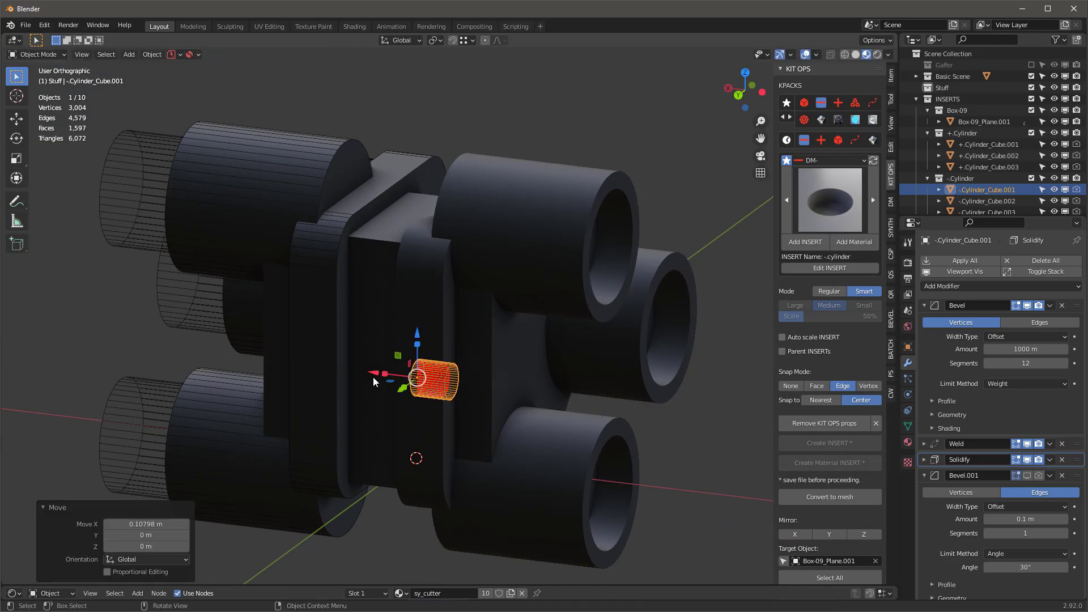
Mirror the side-edge cutter across the X axis and deselect it.
{"action": "left_click", "coordinate": [795, 534]}
{"action": "scroll", "coordinate": [560, 316], "scroll_direction": "down", "scroll_amount": 5}
{"action": "middle_click_drag", "start_coordinate": [559, 317], "coordinate": [531, 352]}
{"action": "scroll", "coordinate": [482, 339], "scroll_direction": "up", "scroll_amount": 5}
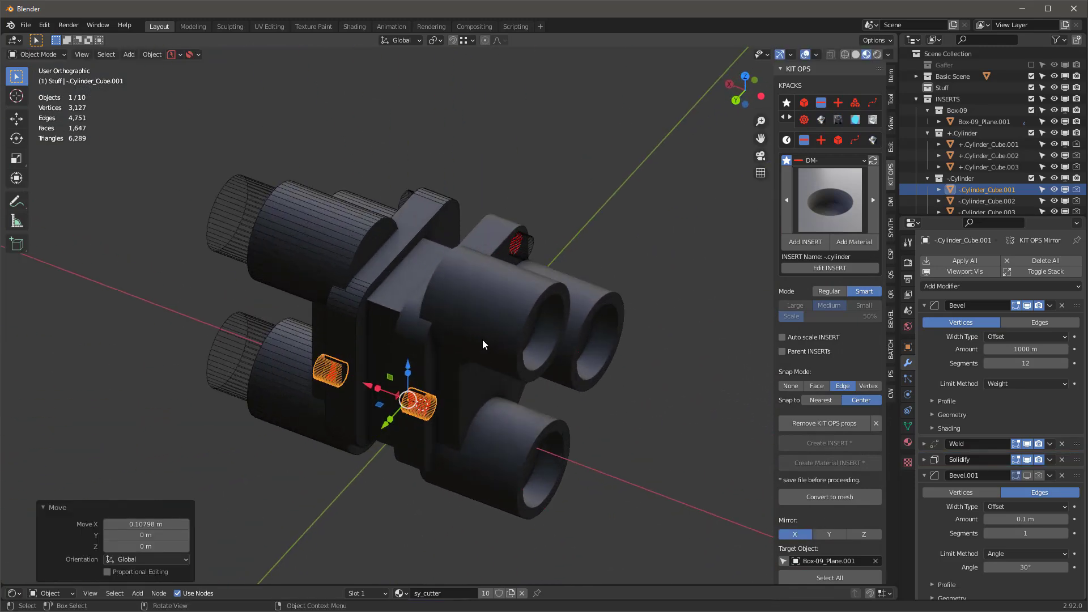
{"action": "left_click", "coordinate": [607, 222]}
{"action": "scroll", "coordinate": [404, 253], "scroll_direction": "up", "scroll_amount": 2}
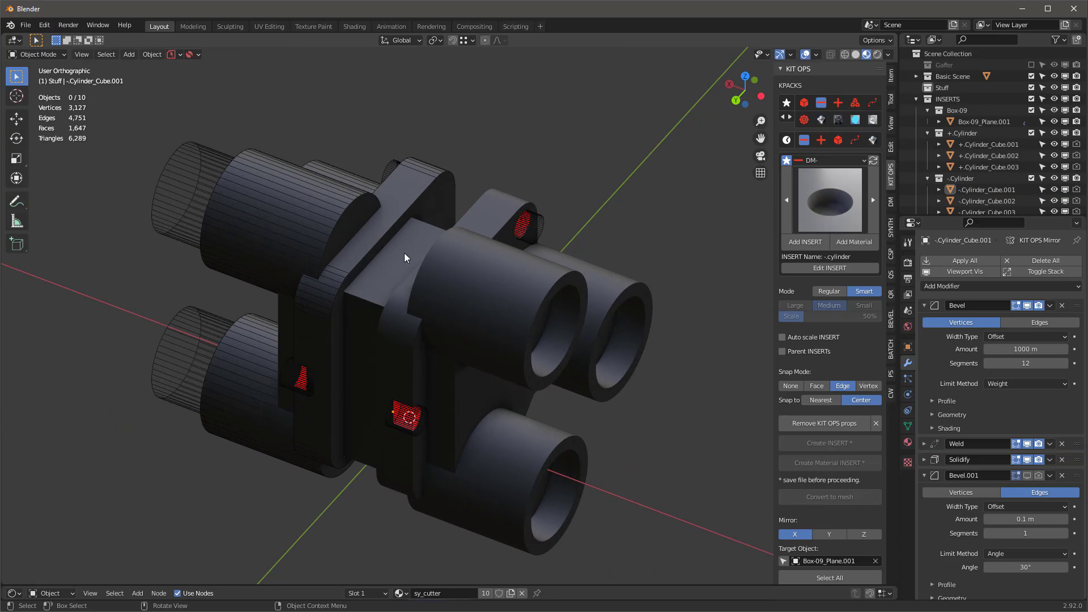
Select the main body and save the scene with PowerSave.
{"action": "left_click", "coordinate": [403, 253]}
{"action": "left_click", "coordinate": [175, 55]}
{"action": "left_click", "coordinate": [181, 94]}
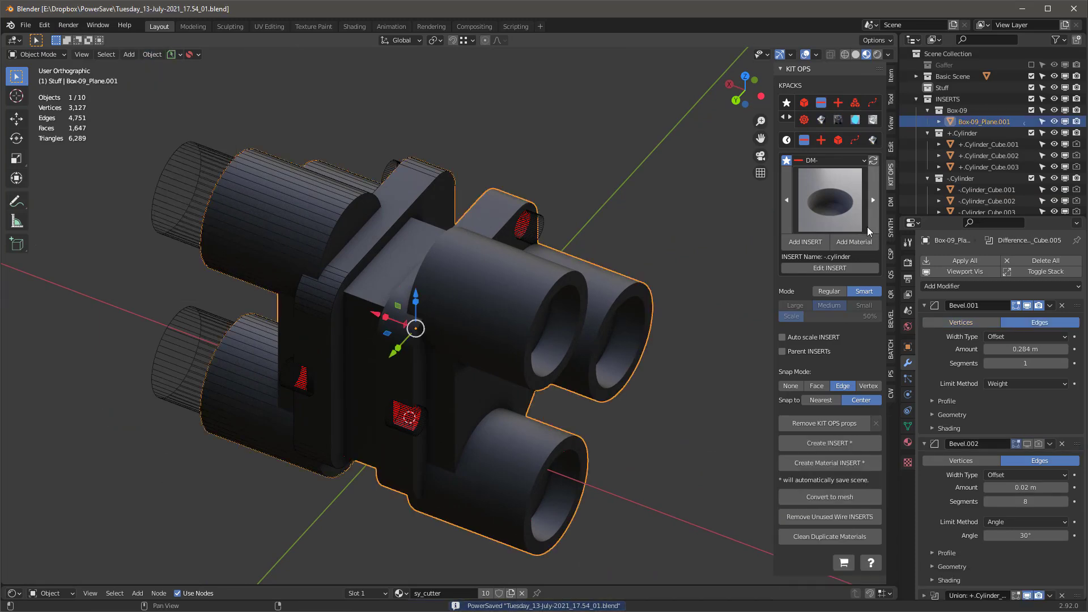
Turn off the viewport display of the cylinder Difference modifiers on the body.
{"action": "left_click", "coordinate": [889, 203]}
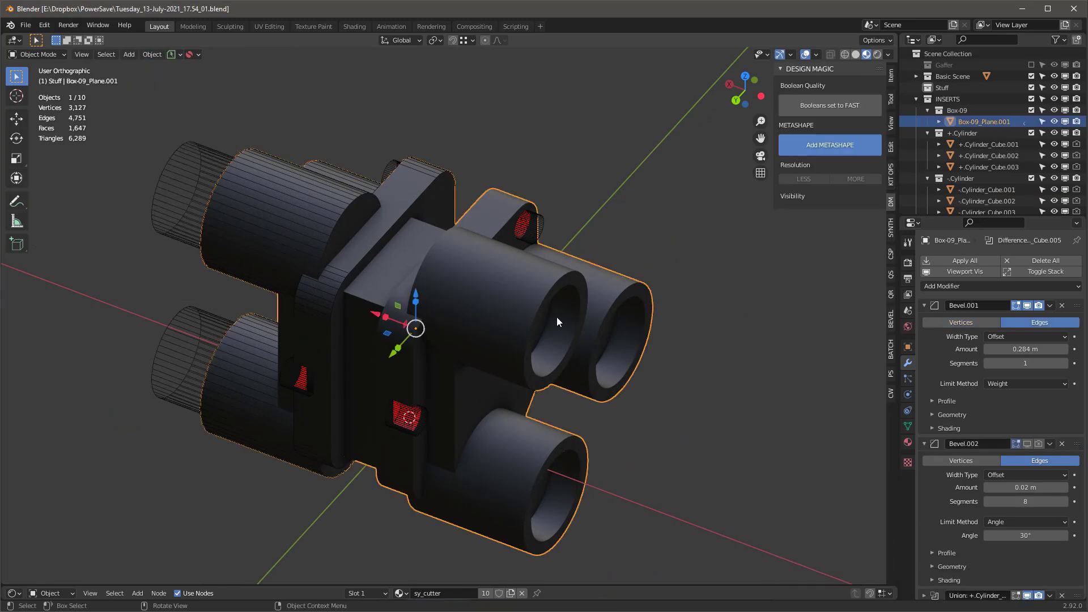
{"action": "scroll", "coordinate": [951, 466], "scroll_direction": "down", "scroll_amount": 10}
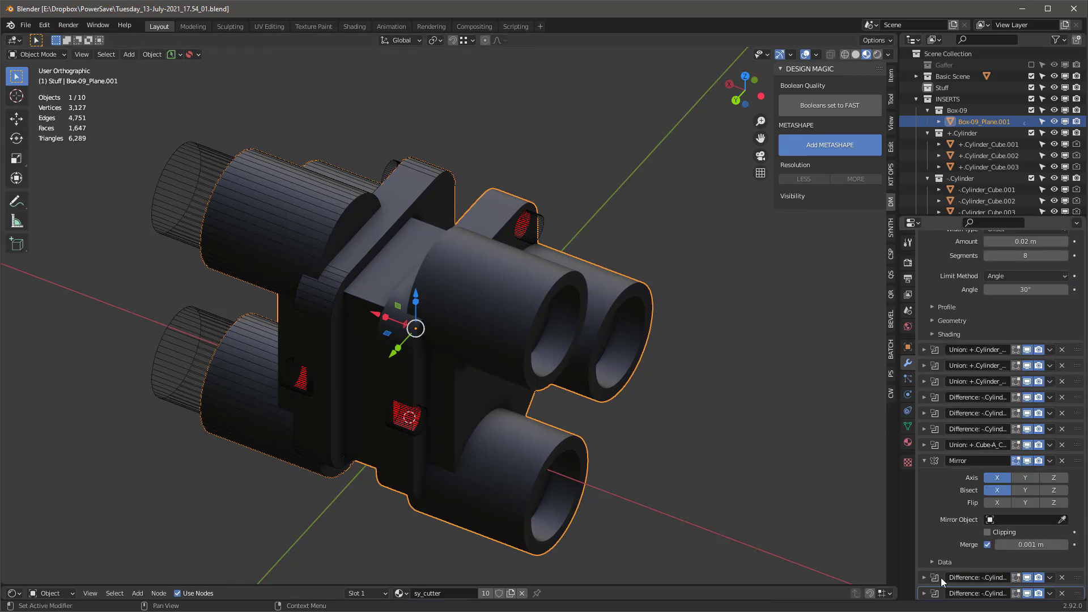
{"action": "left_click", "coordinate": [1028, 429]}
{"action": "left_click", "coordinate": [1026, 413]}
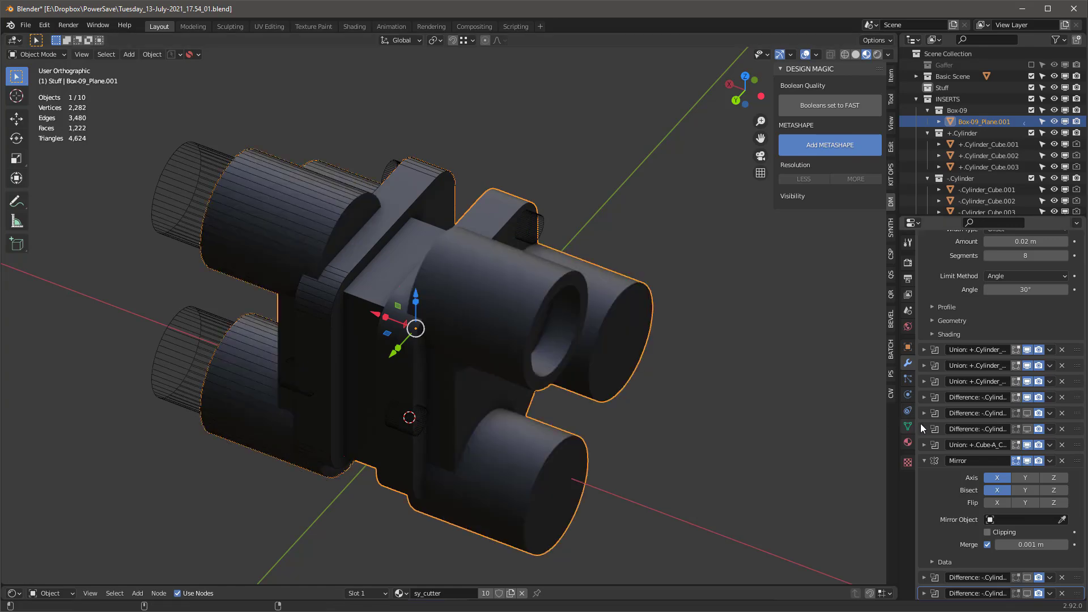
{"action": "left_click", "coordinate": [1027, 397]}
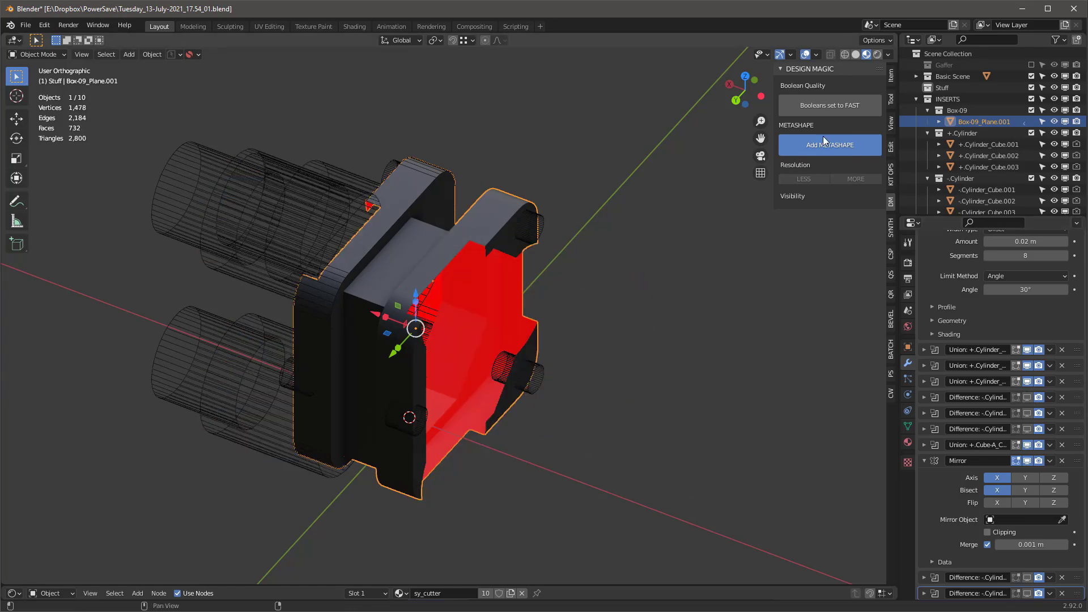
Set the body's boolean quality to EXACT and add a METASHAPE to it.
{"action": "left_click", "coordinate": [827, 105]}
{"action": "middle_click_drag", "start_coordinate": [566, 318], "coordinate": [576, 274]}
{"action": "left_click", "coordinate": [235, 268]}
{"action": "middle_click_drag", "start_coordinate": [235, 268], "coordinate": [576, 233]}
{"action": "left_click", "coordinate": [576, 234]}
{"action": "scroll", "coordinate": [566, 328], "scroll_direction": "up", "scroll_amount": 2}
{"action": "scroll", "coordinate": [601, 290], "scroll_direction": "down", "scroll_amount": 3}
{"action": "left_click", "coordinate": [589, 303]}
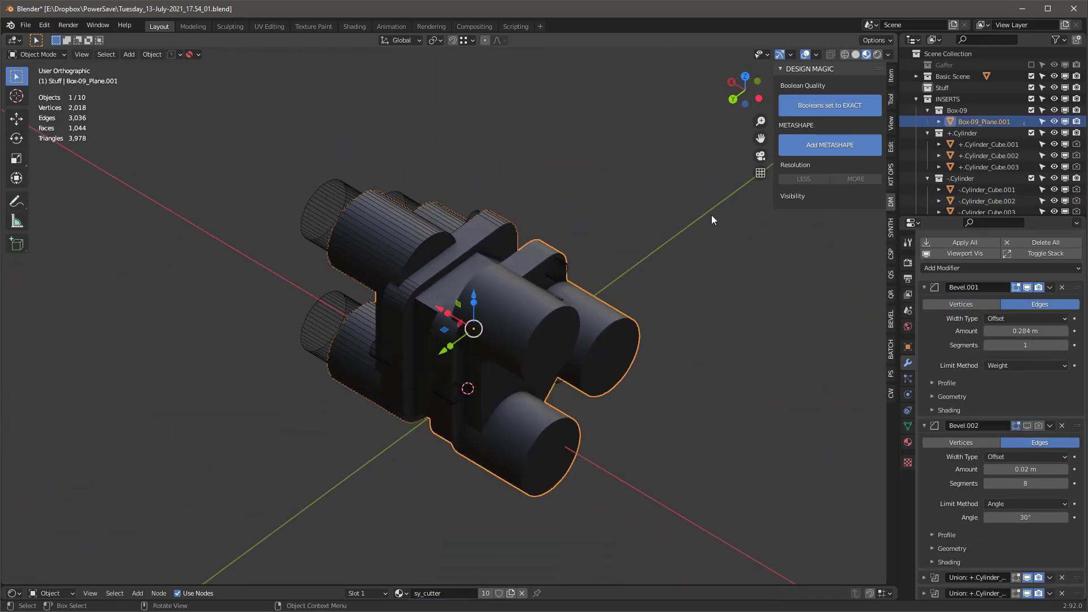
{"action": "left_click", "coordinate": [827, 145]}
{"action": "scroll", "coordinate": [606, 312], "scroll_direction": "up", "scroll_amount": 2}
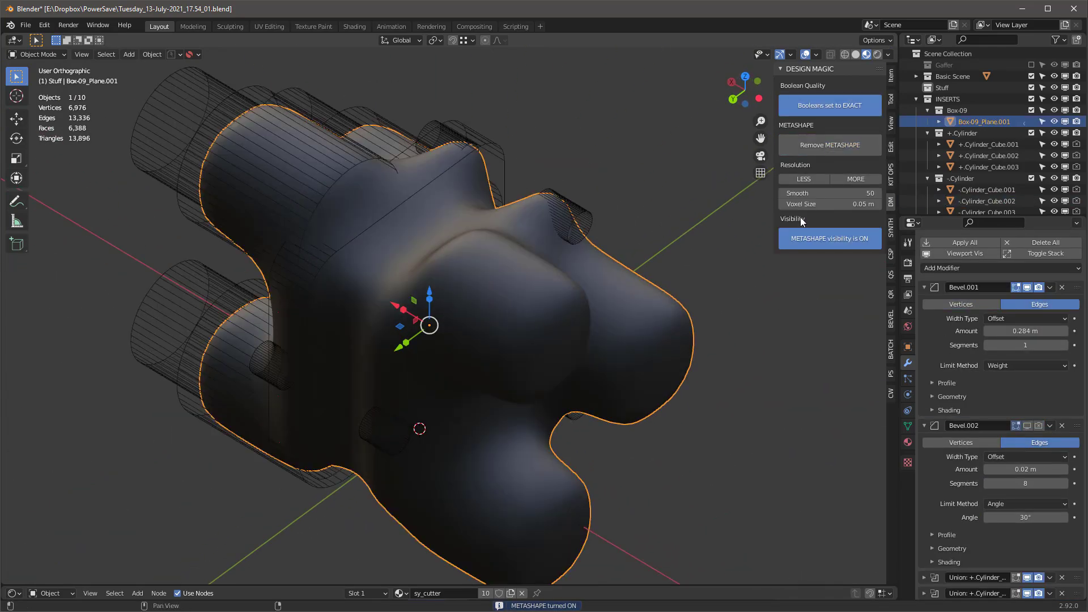
Refine the METASHAPE to a 0.025 m voxel size with Smooth 20 and turn its visibility off.
{"action": "left_click", "coordinate": [855, 179]}
{"action": "left_click", "coordinate": [846, 193]}
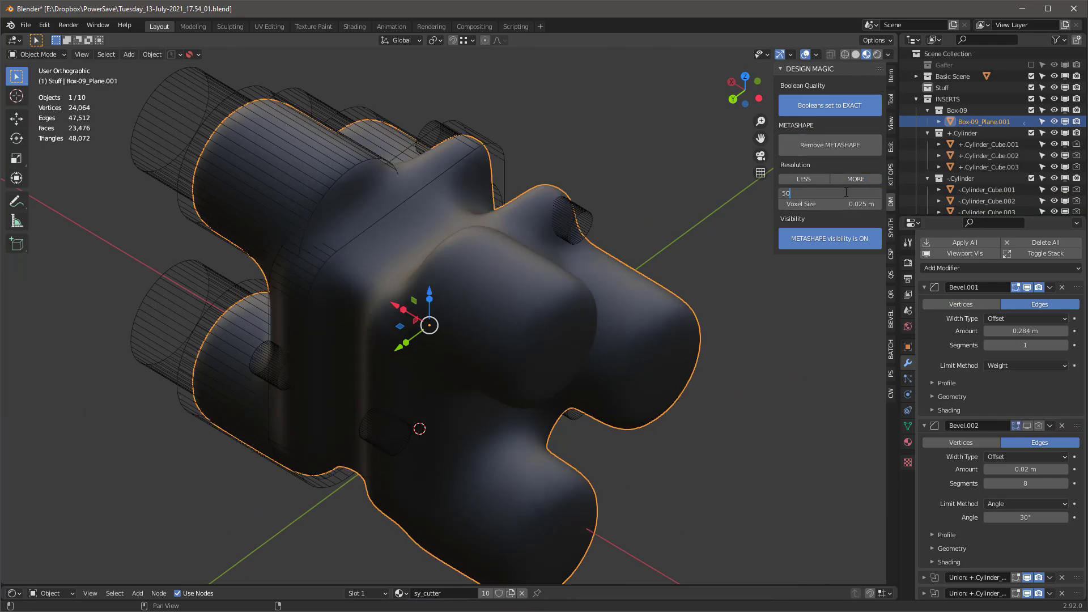
{"action": "key", "text": "Return"}
{"action": "scroll", "coordinate": [430, 312], "scroll_direction": "down", "scroll_amount": 2}
{"action": "middle_click_drag", "start_coordinate": [431, 312], "coordinate": [855, 251]}
{"action": "left_click", "coordinate": [839, 193]}
{"action": "type", "text": "20"}
{"action": "key", "text": "Return"}
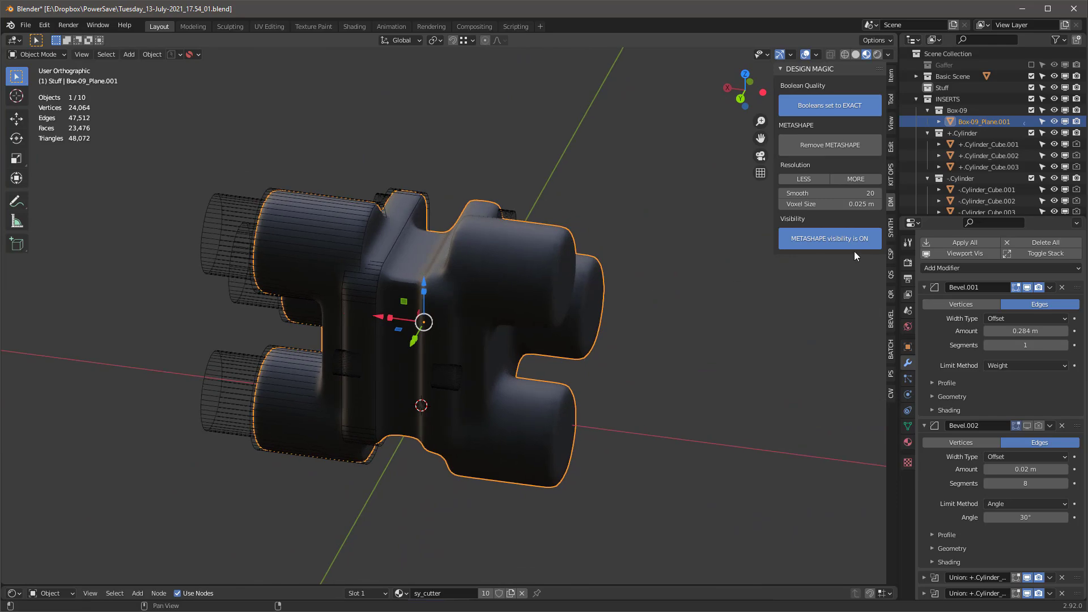
{"action": "left_click", "coordinate": [854, 239]}
{"action": "middle_click_drag", "start_coordinate": [499, 306], "coordinate": [723, 322]}
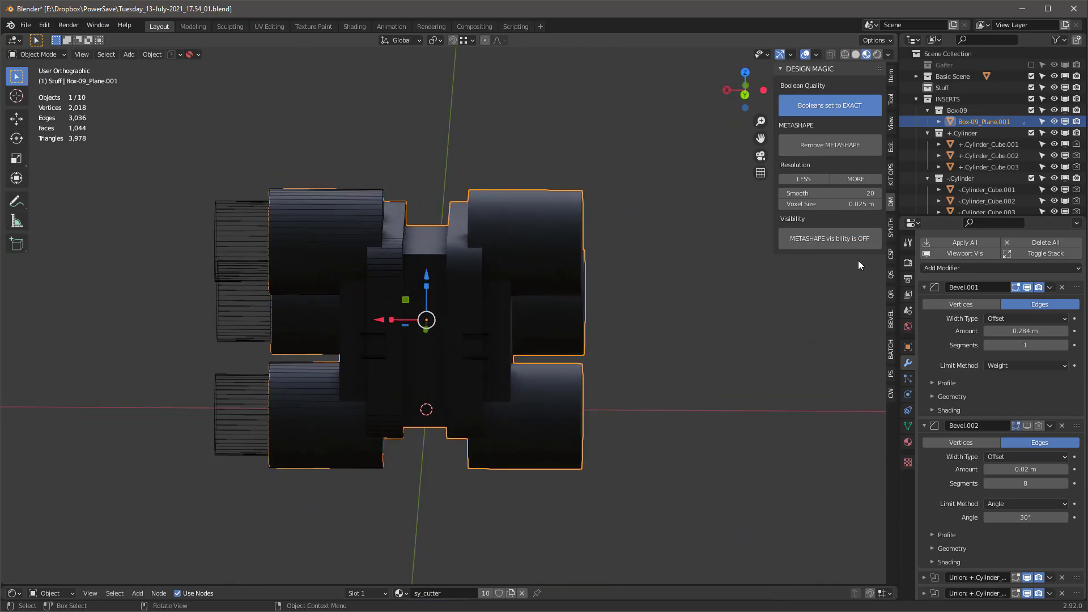
Place a DM- -.cube cutter with face snapping on the narrow side face of the mirrored plate, working in solid shading.
{"action": "left_click", "coordinate": [890, 175]}
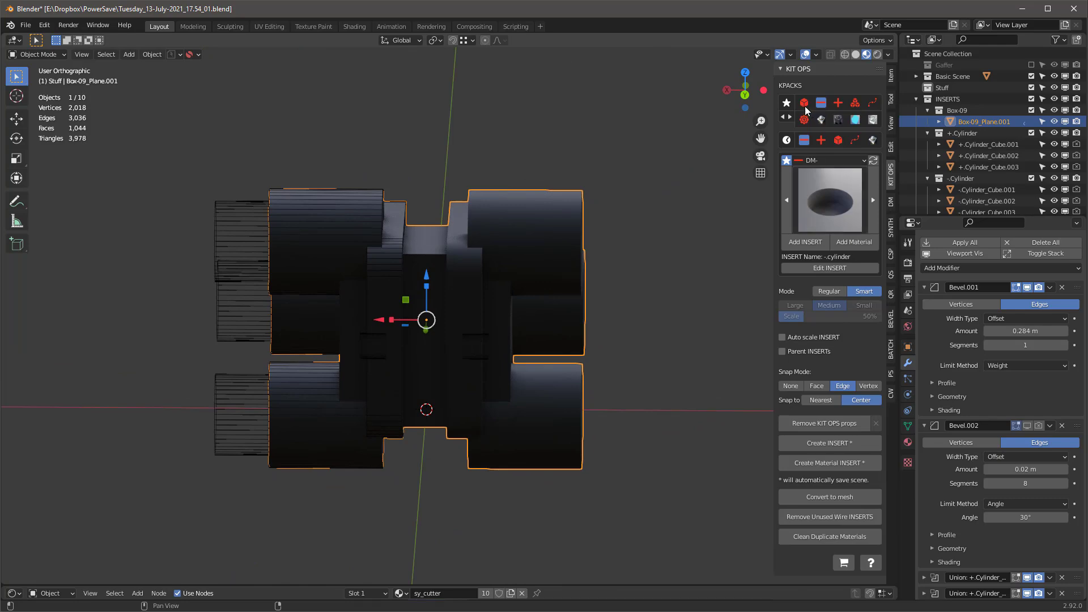
{"action": "left_click", "coordinate": [832, 202]}
{"action": "left_click", "coordinate": [446, 266]}
{"action": "middle_click_drag", "start_coordinate": [478, 264], "coordinate": [539, 251]}
{"action": "left_click", "coordinate": [817, 385]}
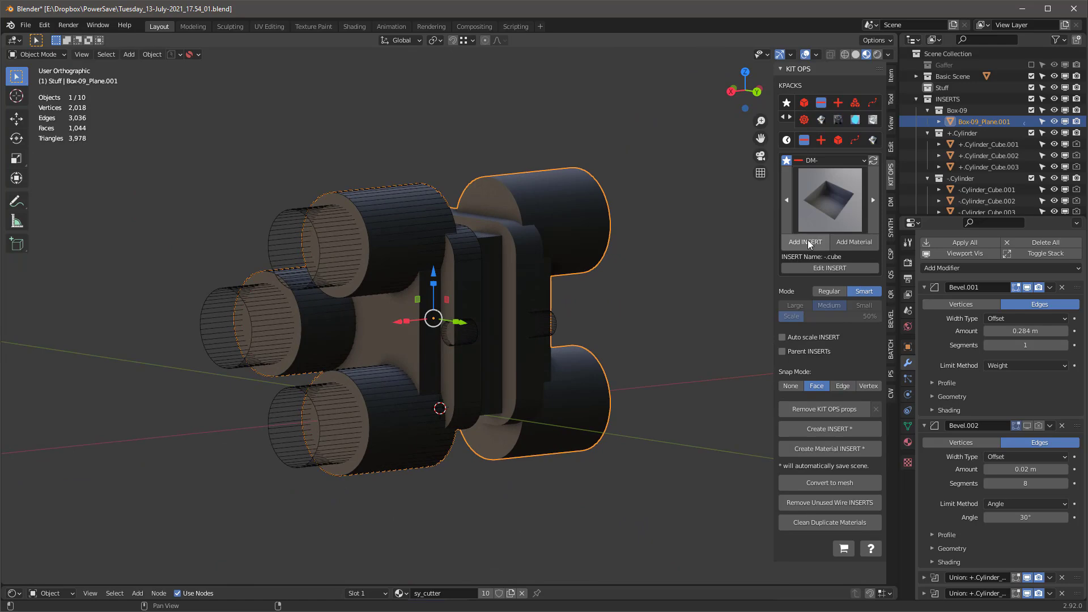
{"action": "key", "text": "z"}
{"action": "middle_click_drag", "start_coordinate": [572, 301], "coordinate": [565, 308]}
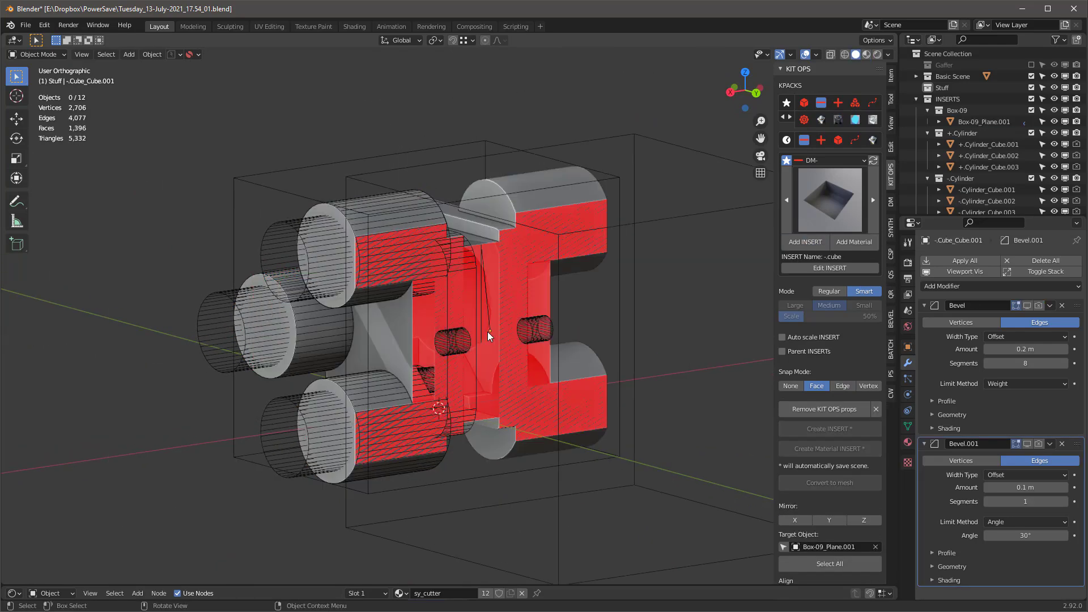
{"action": "scroll", "coordinate": [482, 335], "scroll_direction": "down", "scroll_amount": 3}
{"action": "left_click", "coordinate": [482, 334]}
{"action": "scroll", "coordinate": [482, 332], "scroll_direction": "down", "scroll_amount": 2}
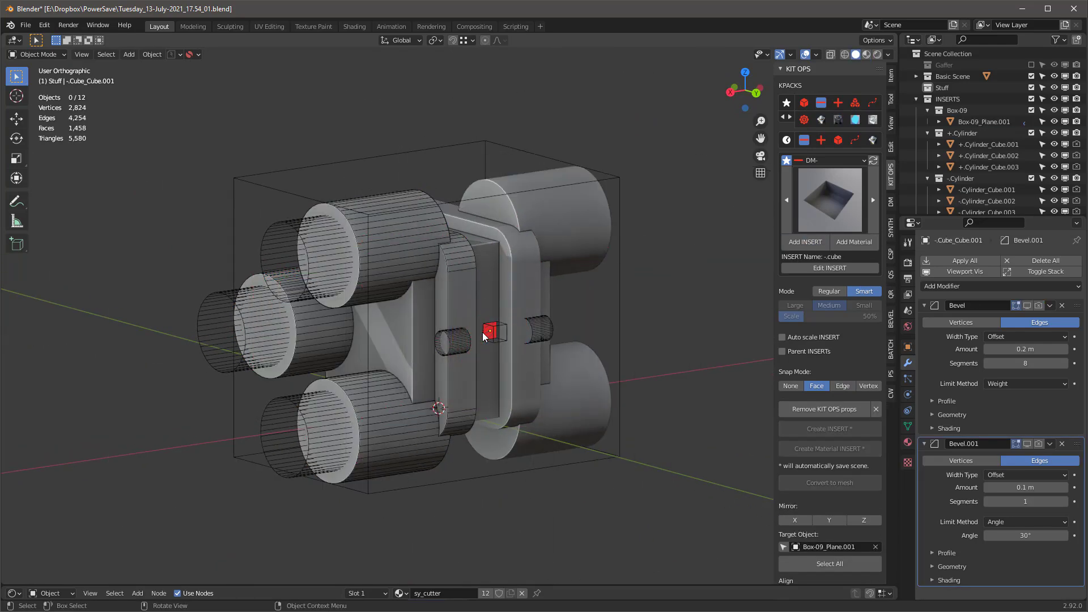
{"action": "left_click", "coordinate": [527, 276]}
Stretch the cube cutter vertically past the plate, move it about -1.39 m along Y and scale it by about 26.5 along Y.
{"action": "scroll", "coordinate": [527, 277], "scroll_direction": "up", "scroll_amount": 5}
{"action": "left_click_drag", "start_coordinate": [519, 357], "coordinate": [524, 91]}
{"action": "scroll", "coordinate": [568, 461], "scroll_direction": "down", "scroll_amount": 5}
{"action": "left_click_drag", "start_coordinate": [549, 414], "coordinate": [555, 332]}
{"action": "key", "text": "KP_3"}
{"action": "left_click_drag", "start_coordinate": [594, 448], "coordinate": [340, 447]}
{"action": "key", "text": "s"}
{"action": "key", "text": "y"}
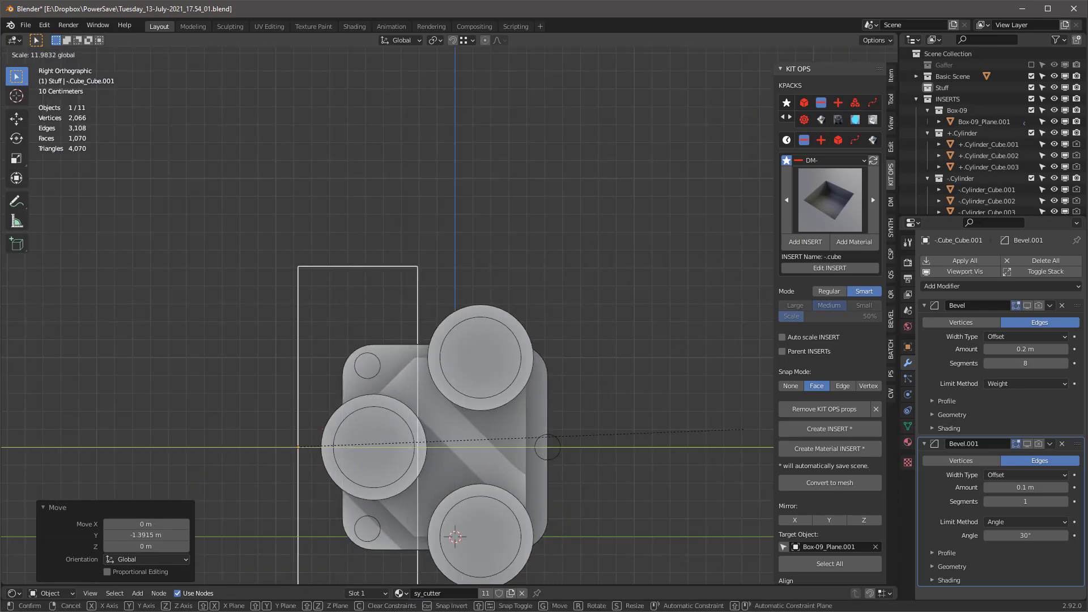
{"action": "left_click", "coordinate": [381, 454]}
Set the cube cutter's X dimension to 0.01 m.
{"action": "middle_click_drag", "start_coordinate": [323, 498], "coordinate": [378, 420]}
{"action": "scroll", "coordinate": [381, 419], "scroll_direction": "up", "scroll_amount": 8}
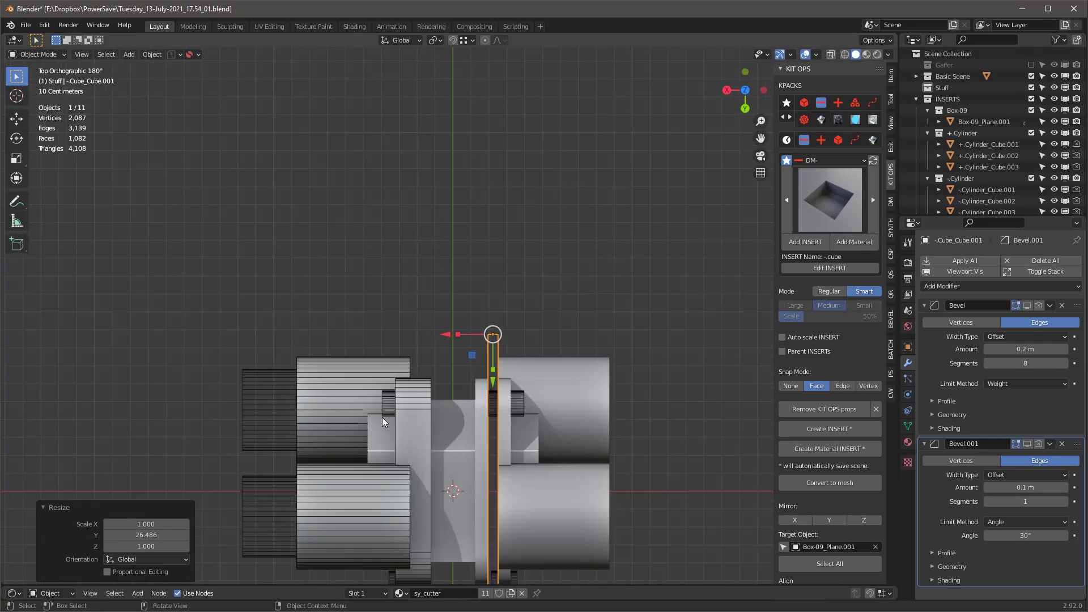
{"action": "left_click", "coordinate": [891, 75]}
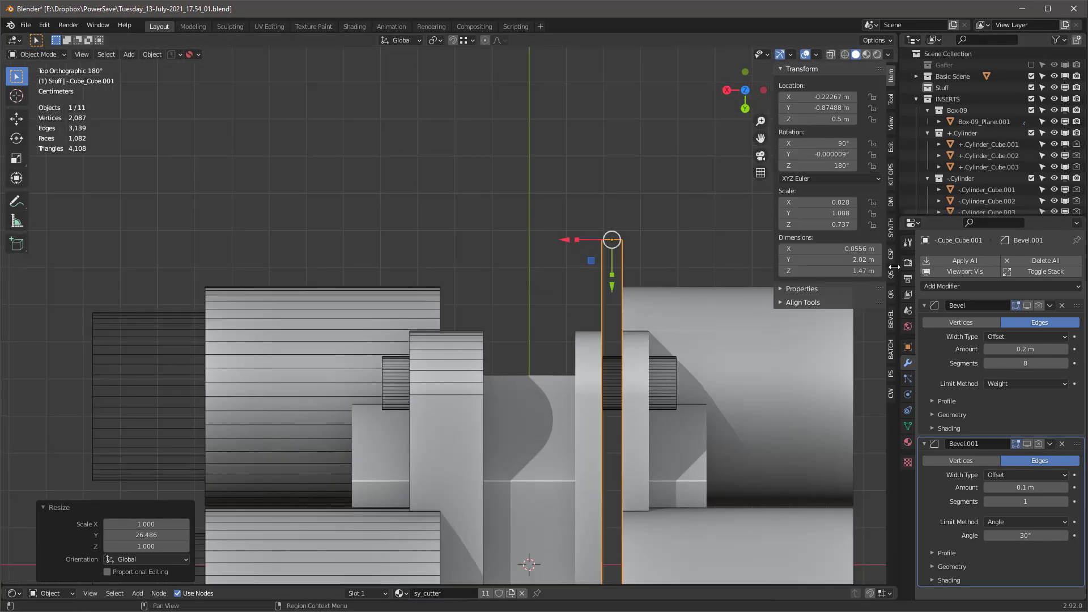
{"action": "type", "text": "0.01"}
{"action": "key", "text": "Return"}
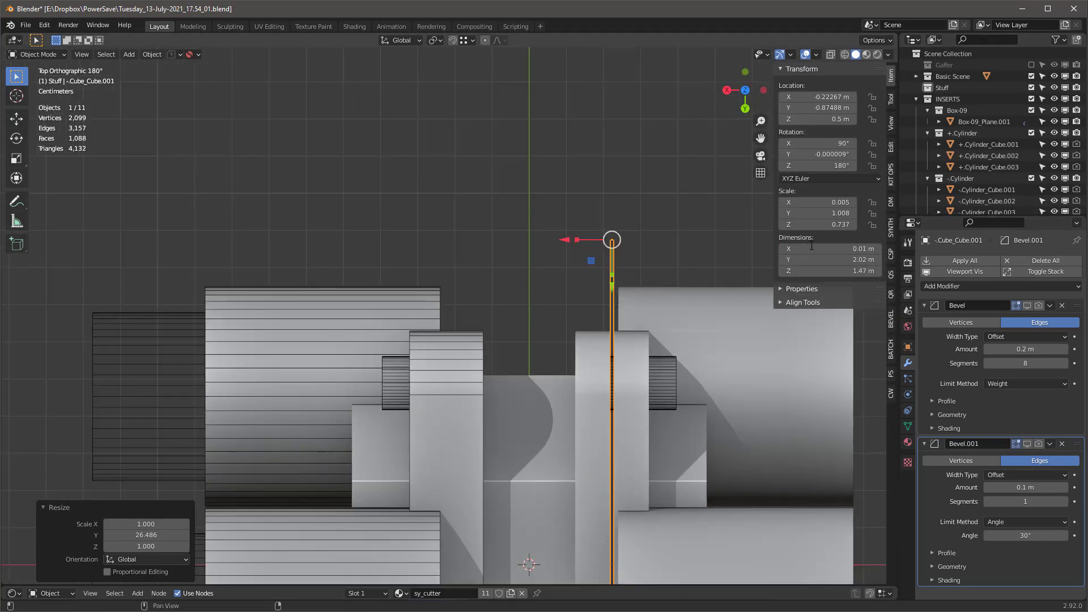
Mirror the thin cube cutter across the X axis and deselect it.
{"action": "scroll", "coordinate": [472, 374], "scroll_direction": "down", "scroll_amount": 5}
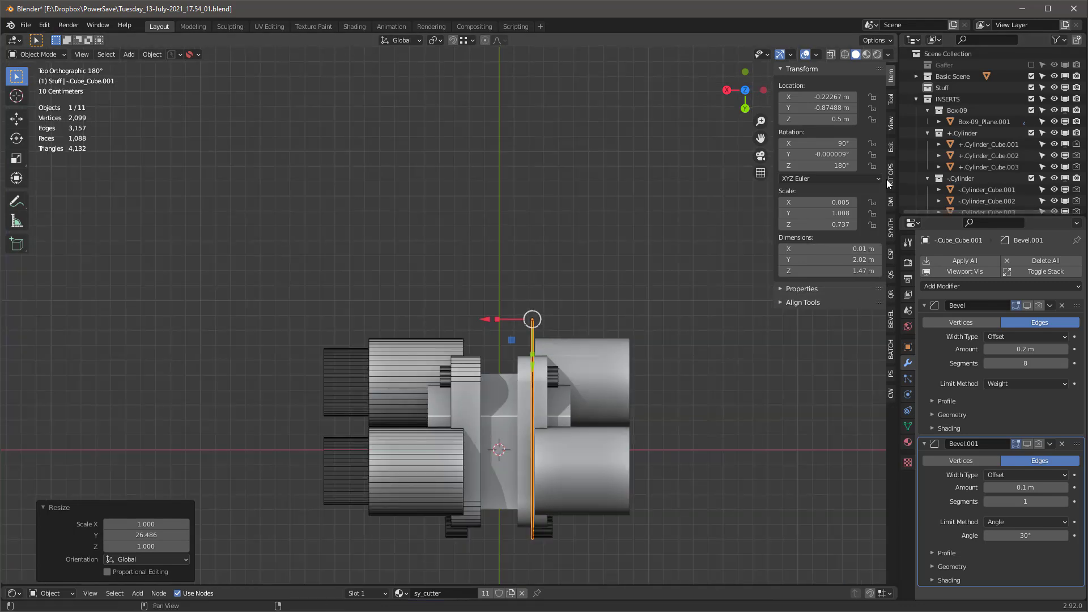
{"action": "left_click", "coordinate": [891, 174]}
{"action": "left_click", "coordinate": [791, 521]}
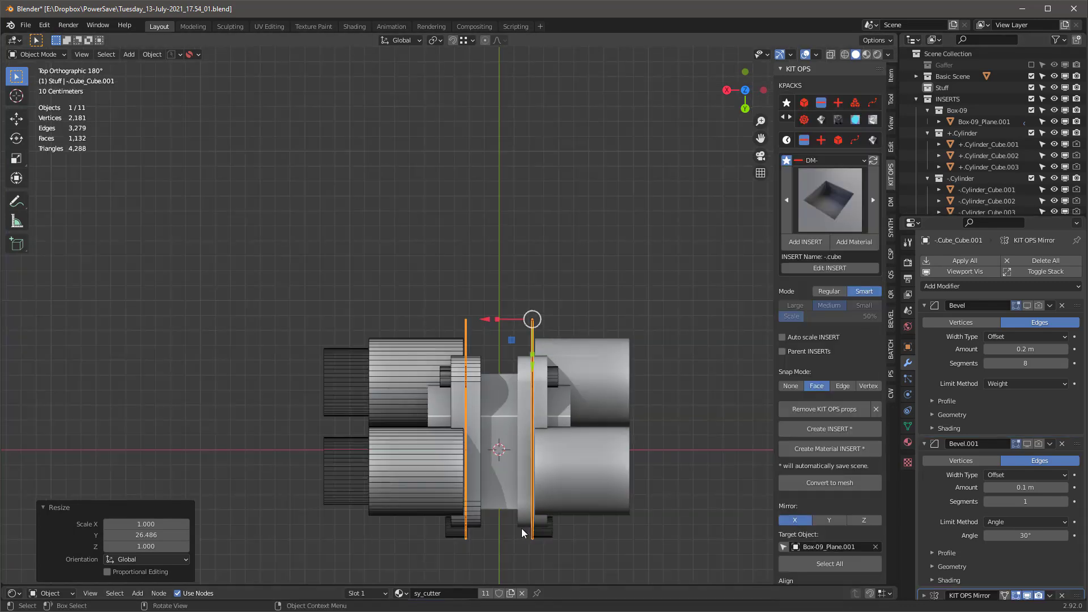
{"action": "middle_click_drag", "start_coordinate": [522, 528], "coordinate": [523, 392]}
{"action": "scroll", "coordinate": [524, 392], "scroll_direction": "down", "scroll_amount": 3}
{"action": "key", "text": "alt+a"}
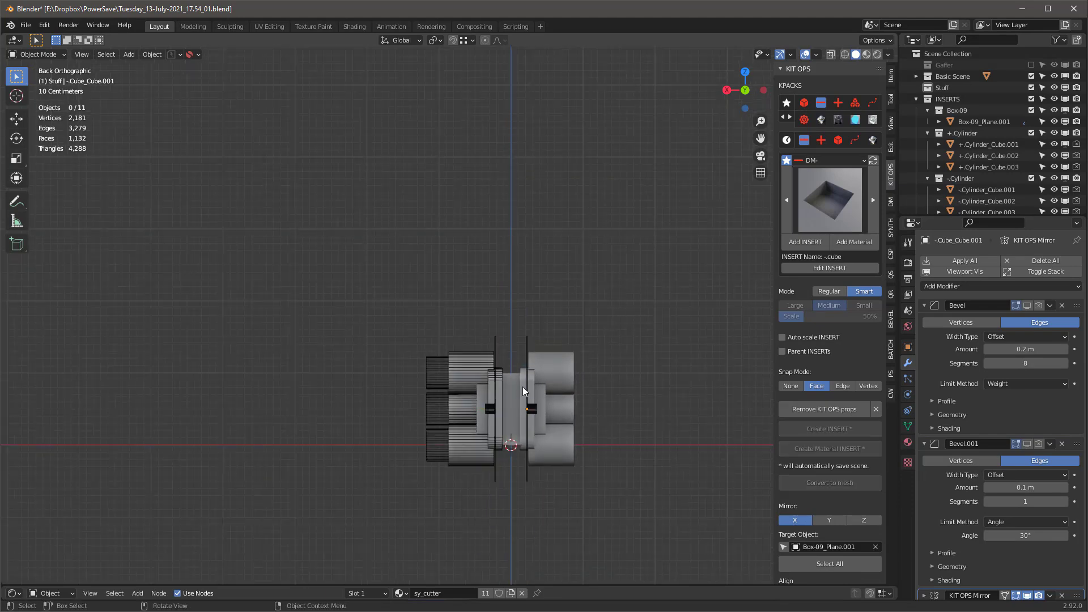
Move the side-edge cylinder cutter outward along X, clear of the thin cube cutter, and deselect it.
{"action": "scroll", "coordinate": [523, 386], "scroll_direction": "up", "scroll_amount": 4}
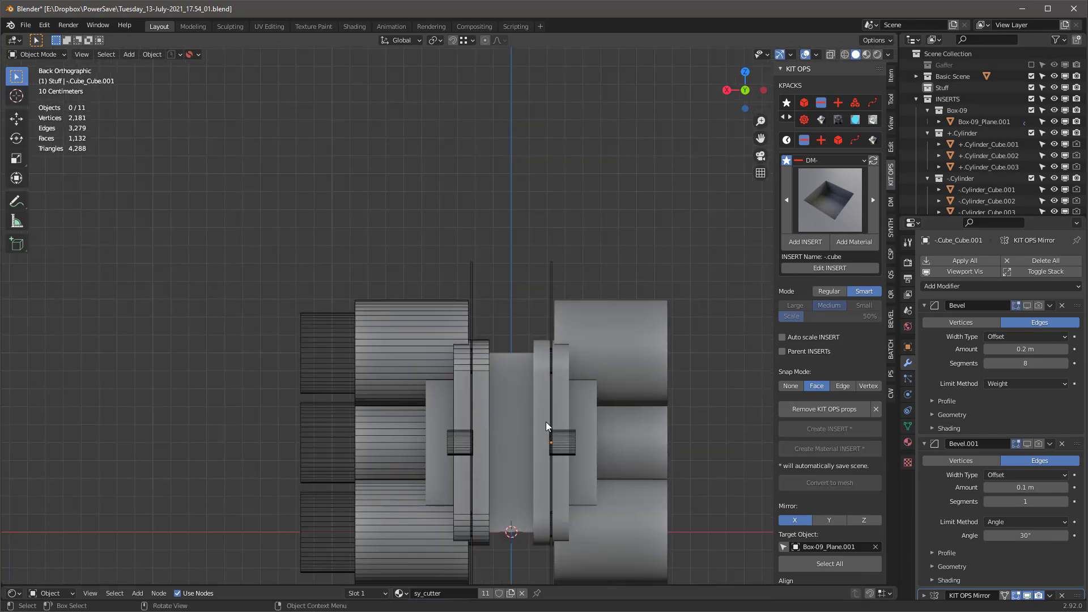
{"action": "left_click", "coordinate": [551, 443]}
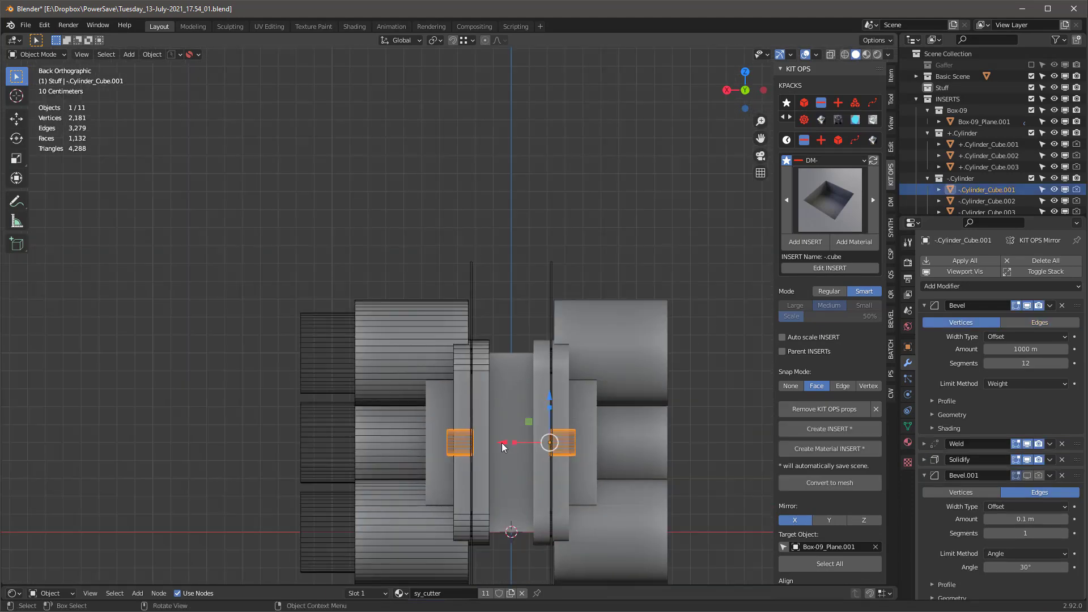
{"action": "key", "text": "alt+a"}
Move the corner cylinder cutter about -0.05 m along X, clear of the thin cube cutter, and deselect it.
{"action": "middle_click_drag", "start_coordinate": [533, 290], "coordinate": [446, 376], "text": "alt"}
{"action": "scroll", "coordinate": [444, 376], "scroll_direction": "up", "scroll_amount": 4}
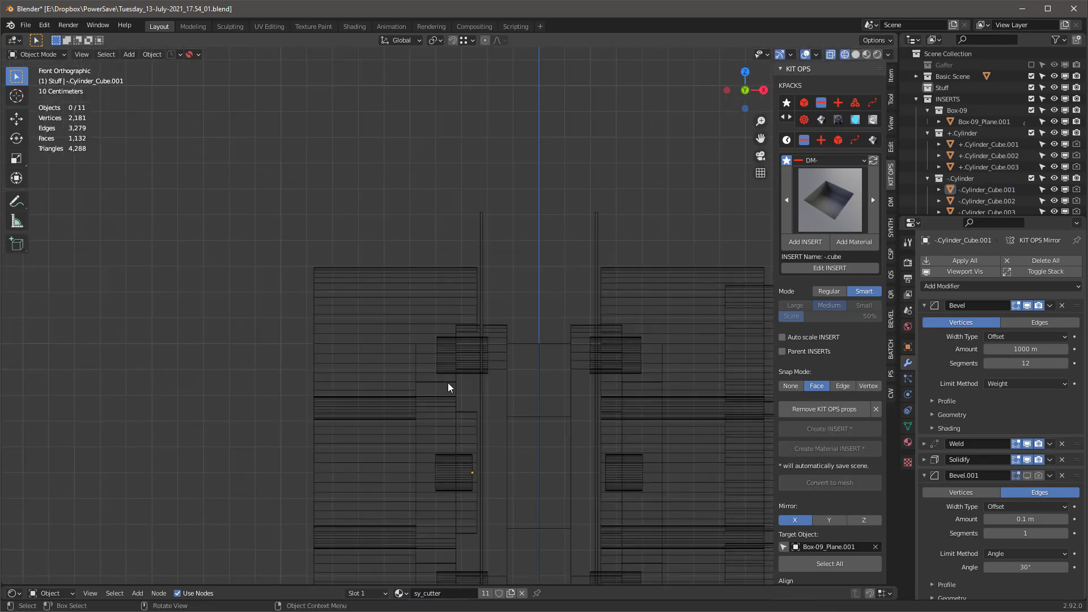
{"action": "left_click", "coordinate": [440, 361]}
{"action": "left_click", "coordinate": [440, 358]}
{"action": "key", "text": "g"}
{"action": "key", "text": "x"}
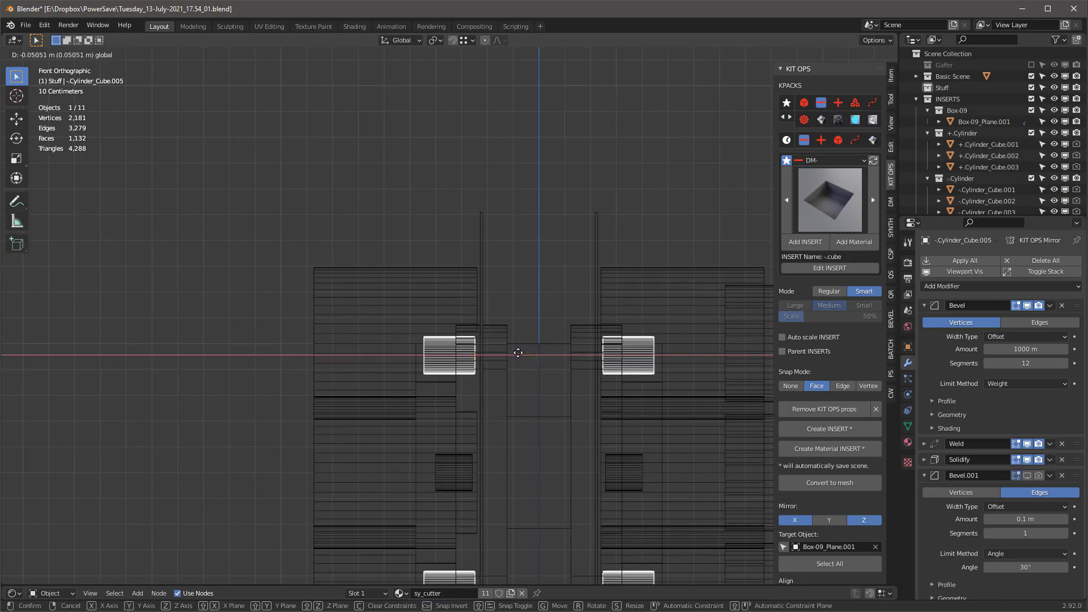
{"action": "left_click", "coordinate": [516, 352]}
{"action": "key", "text": "alt+a"}
{"action": "scroll", "coordinate": [412, 280], "scroll_direction": "down", "scroll_amount": 4}
{"action": "mouse_move", "coordinate": [413, 280]}
{"action": "middle_mouse_down"}
{"action": "mouse_move", "coordinate": [406, 256]}
{"action": "mouse_move", "coordinate": [603, 251]}
{"action": "middle_mouse_up"}
{"action": "key", "text": "shift+z"}
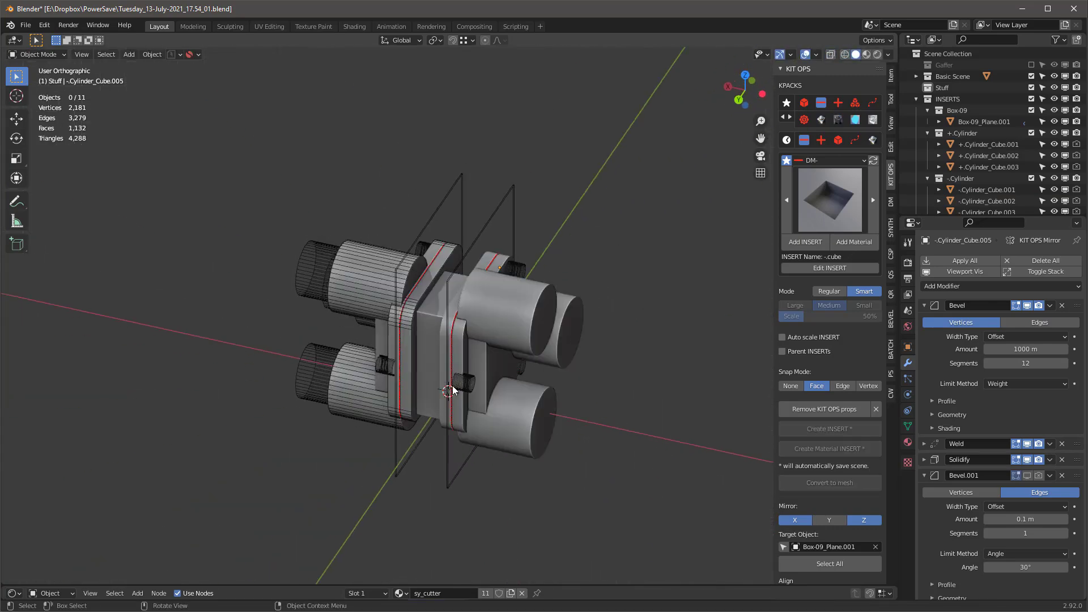
Preview the METASHAPE on the body and turn its visibility off again.
{"action": "scroll", "coordinate": [452, 390], "scroll_direction": "up", "scroll_amount": 3}
{"action": "left_click", "coordinate": [553, 229]}
{"action": "left_click", "coordinate": [891, 201]}
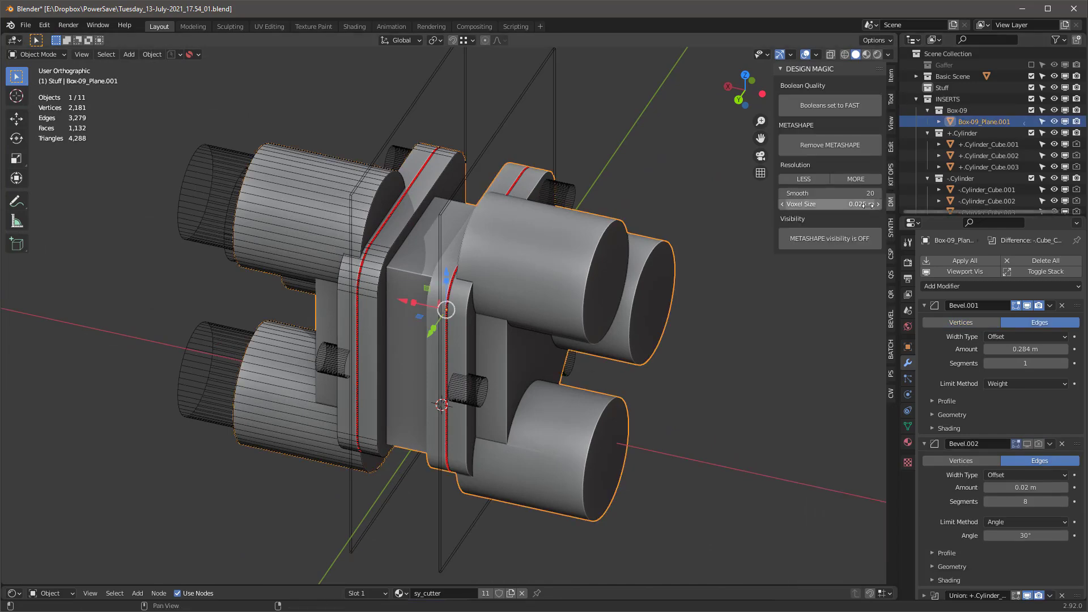
{"action": "left_click", "coordinate": [837, 240]}
{"action": "middle_click_drag", "start_coordinate": [550, 287], "coordinate": [562, 264]}
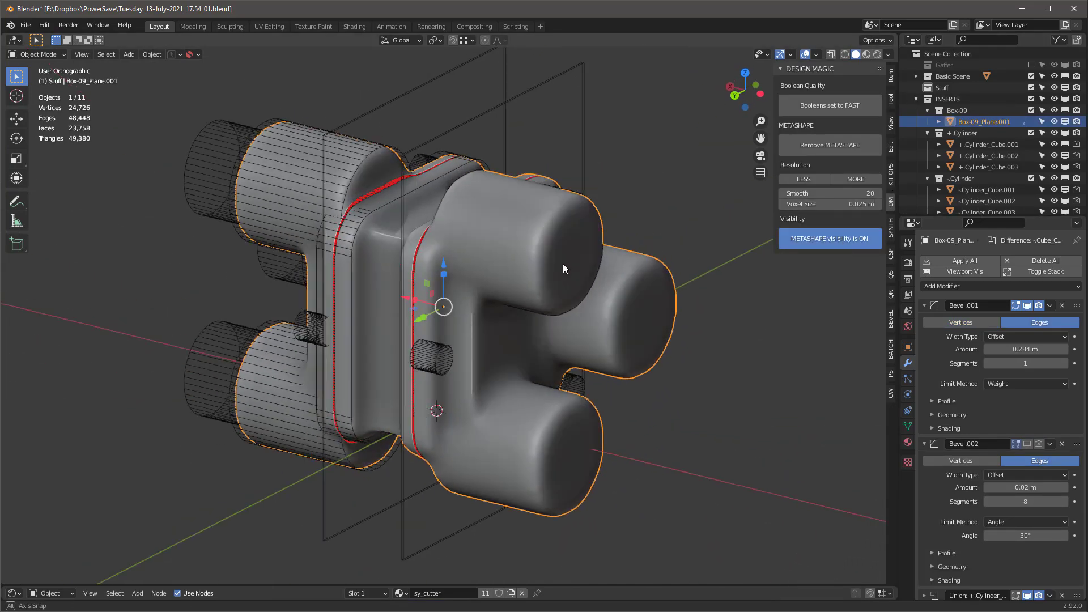
{"action": "left_click", "coordinate": [844, 238]}
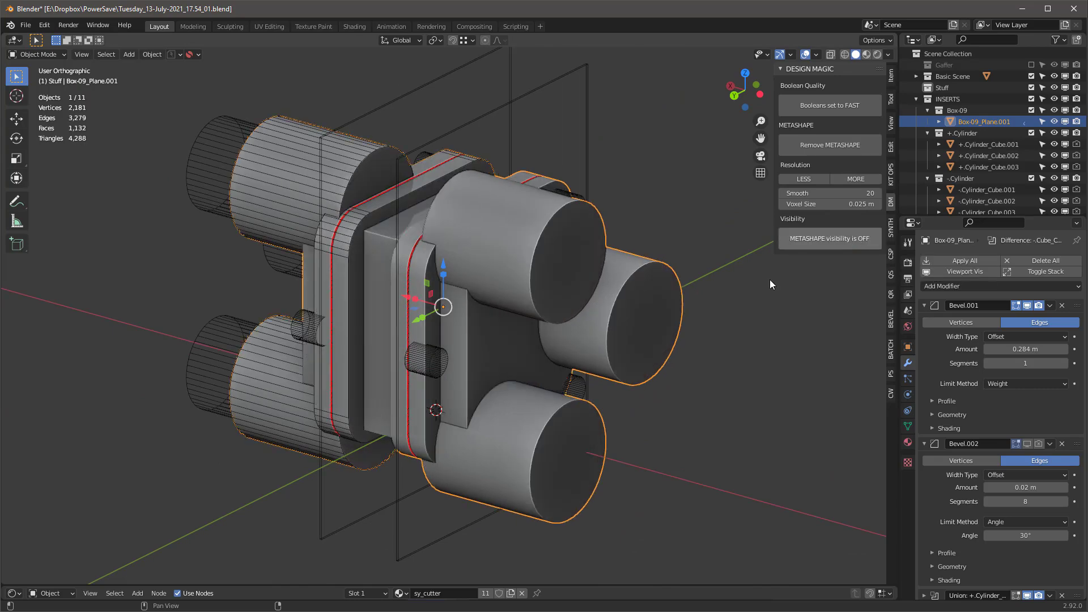
Duplicate the thin cube cutter and move the copy about -0.66 m along X to the outer ends of the large cylinders.
{"action": "middle_click_drag", "start_coordinate": [769, 280], "coordinate": [675, 272], "text": "alt"}
{"action": "left_click", "coordinate": [500, 105]}
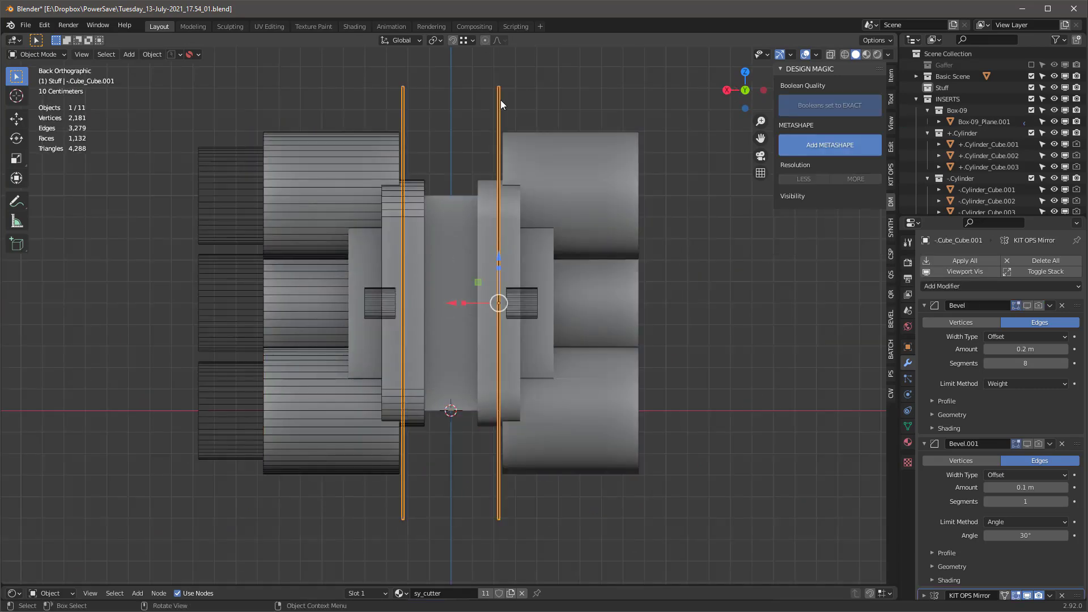
{"action": "key", "text": "shift+d"}
{"action": "key", "text": "x"}
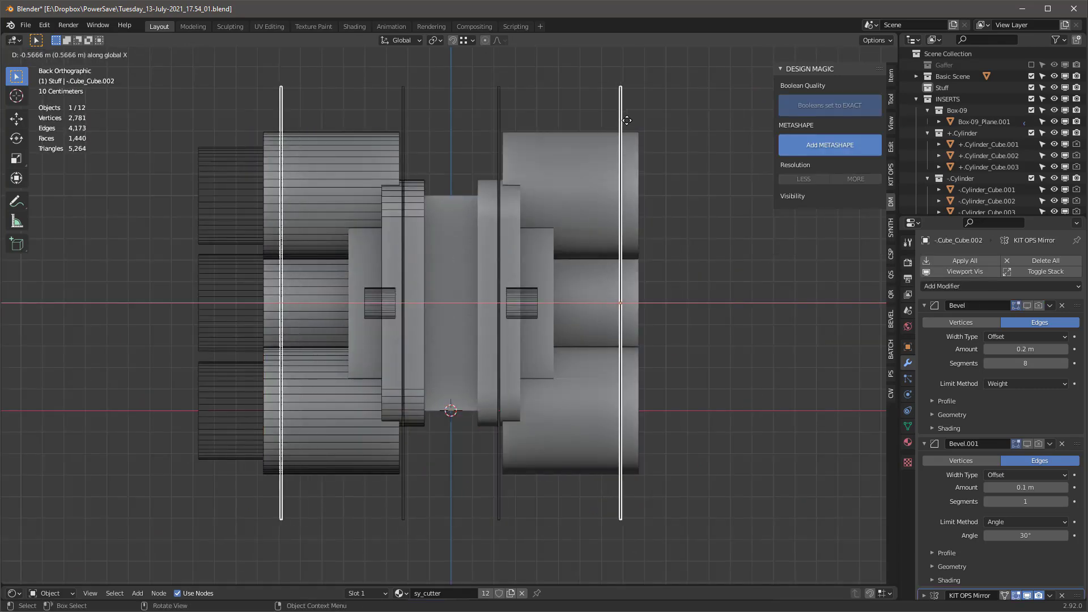
{"action": "left_click", "coordinate": [642, 124]}
Scale the duplicated cutter along X into a thick slab and deselect it.
{"action": "key", "text": "s"}
{"action": "key", "text": "x"}
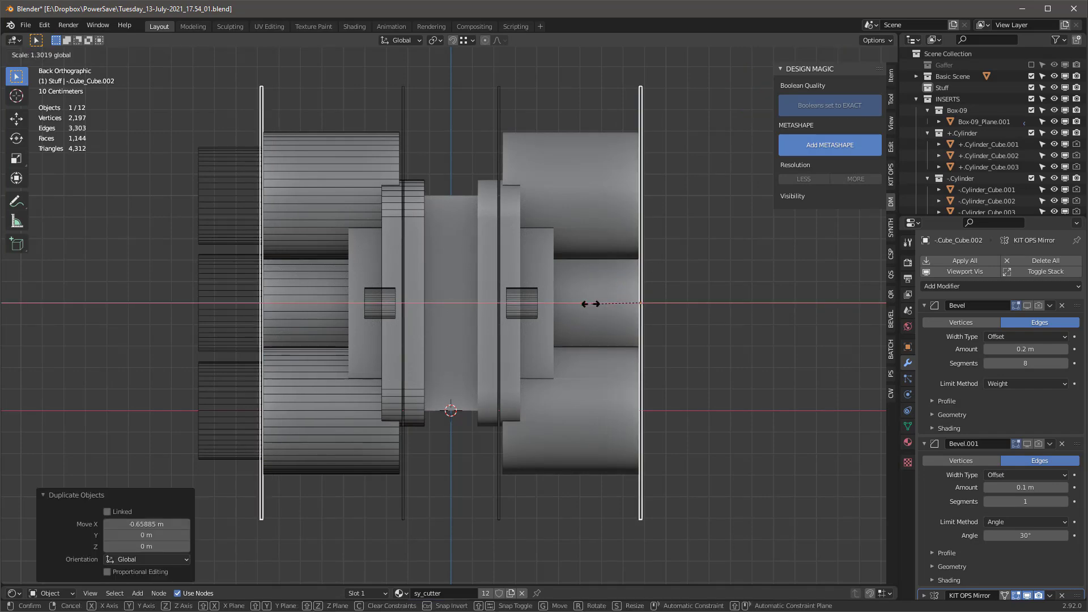
{"action": "left_click", "coordinate": [366, 267]}
{"action": "left_click", "coordinate": [702, 271]}
{"action": "middle_click_drag", "start_coordinate": [708, 271], "coordinate": [617, 265]}
{"action": "left_click", "coordinate": [702, 206]}
Turn off the viewport display of the body's two cube Difference modifiers and turn METASHAPE visibility on.
{"action": "left_click", "coordinate": [474, 185]}
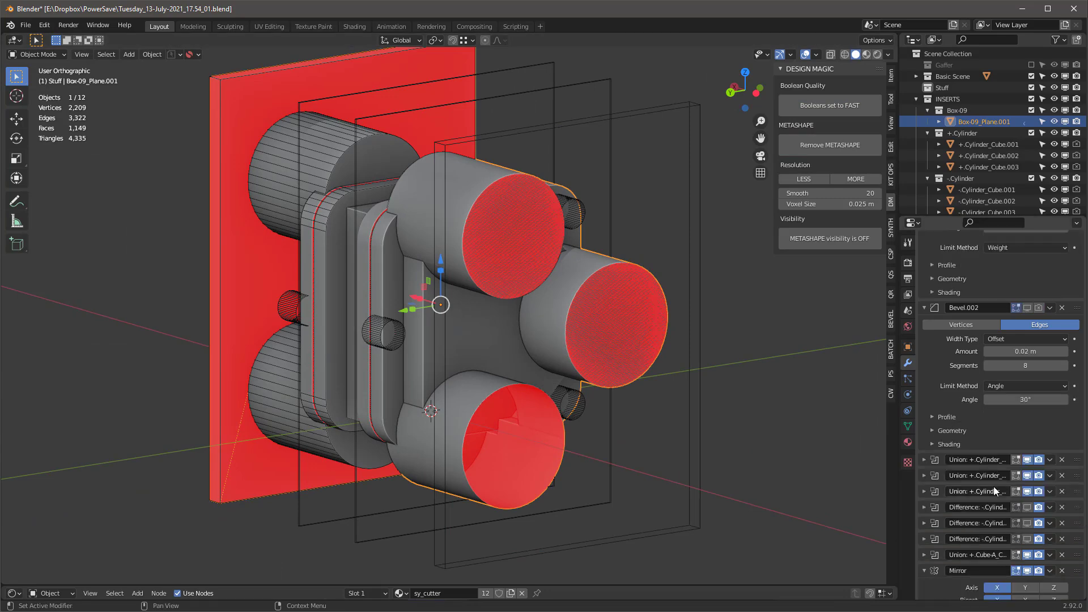
{"action": "scroll", "coordinate": [994, 486], "scroll_direction": "down", "scroll_amount": 8}
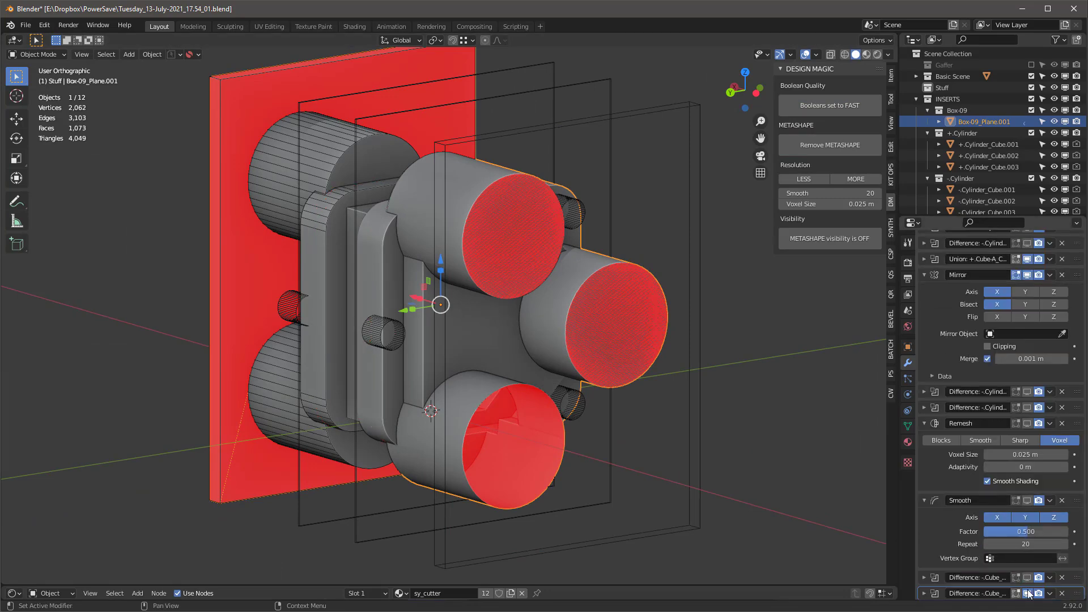
{"action": "left_click", "coordinate": [1028, 593]}
{"action": "left_click", "coordinate": [844, 238]}
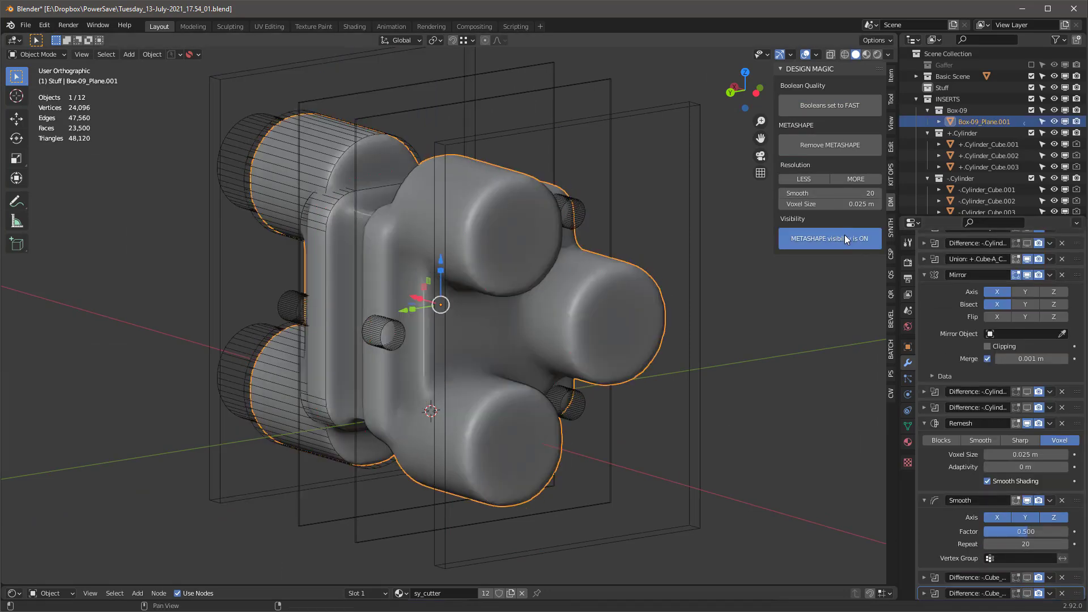
Raise the body's METASHAPE resolution to a 0.015 m voxel size and set Smooth to 20.
{"action": "middle_click_drag", "start_coordinate": [477, 239], "coordinate": [529, 248]}
{"action": "scroll", "coordinate": [594, 197], "scroll_direction": "up", "scroll_amount": 4}
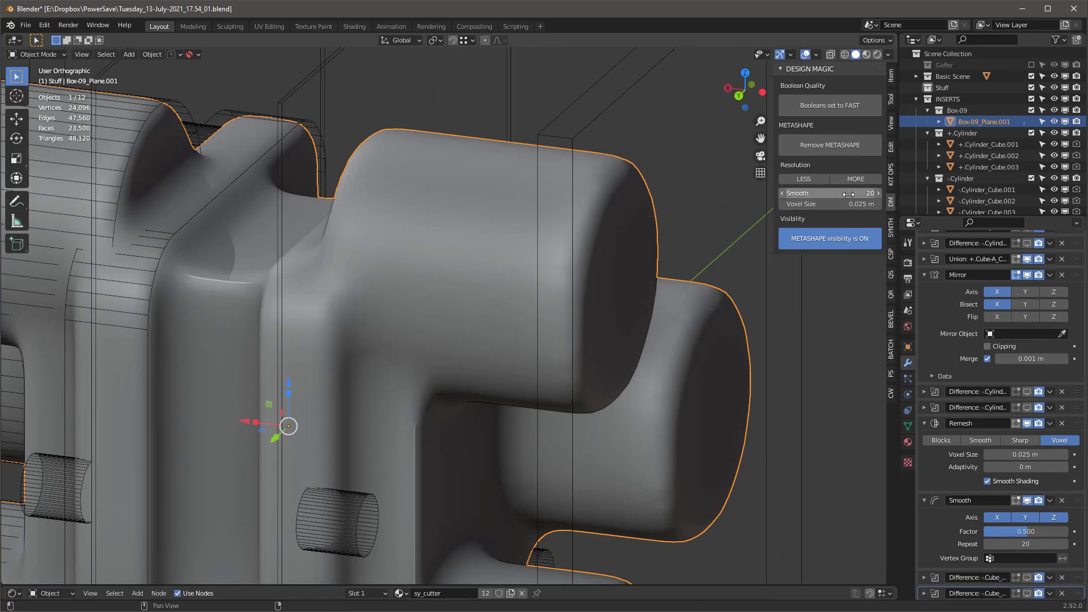
{"action": "left_click", "coordinate": [865, 179]}
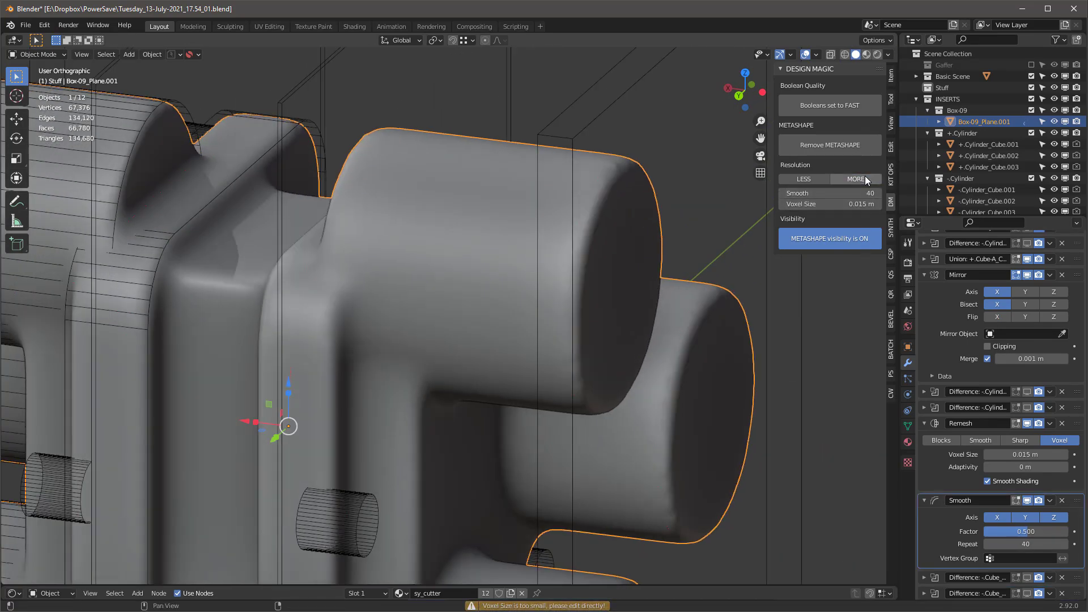
{"action": "left_click", "coordinate": [864, 192]}
{"action": "type", "text": "20"}
{"action": "key", "text": "Return"}
{"action": "scroll", "coordinate": [586, 237], "scroll_direction": "down", "scroll_amount": 4}
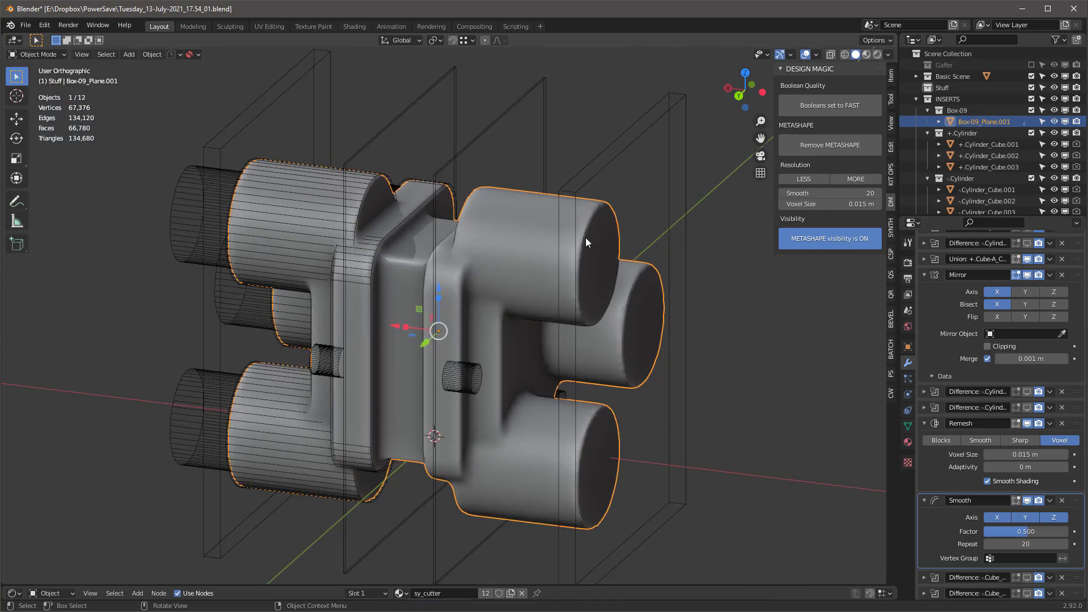
Save an incremented PowerSave version of the scene file.
{"action": "scroll", "coordinate": [585, 238], "scroll_direction": "up", "scroll_amount": 1}
{"action": "middle_click_drag", "start_coordinate": [584, 238], "coordinate": [612, 205], "text": "shift"}
{"action": "left_click", "coordinate": [176, 54]}
{"action": "left_click", "coordinate": [181, 93]}
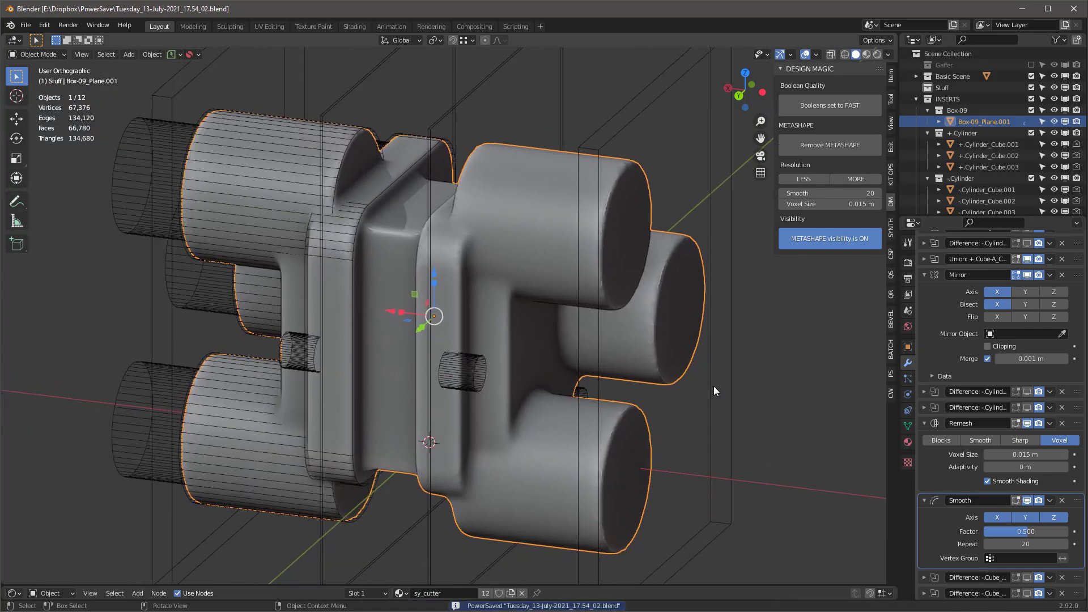
Display the wireframe on the body and set the METASHAPE voxel size to 0.01 m.
{"action": "left_click", "coordinate": [891, 174]}
{"action": "mouse_move", "coordinate": [664, 294]}
{"action": "middle_mouse_down"}
{"action": "mouse_move", "coordinate": [710, 283]}
{"action": "mouse_move", "coordinate": [657, 293]}
{"action": "middle_mouse_up"}
{"action": "right_click", "coordinate": [580, 219]}
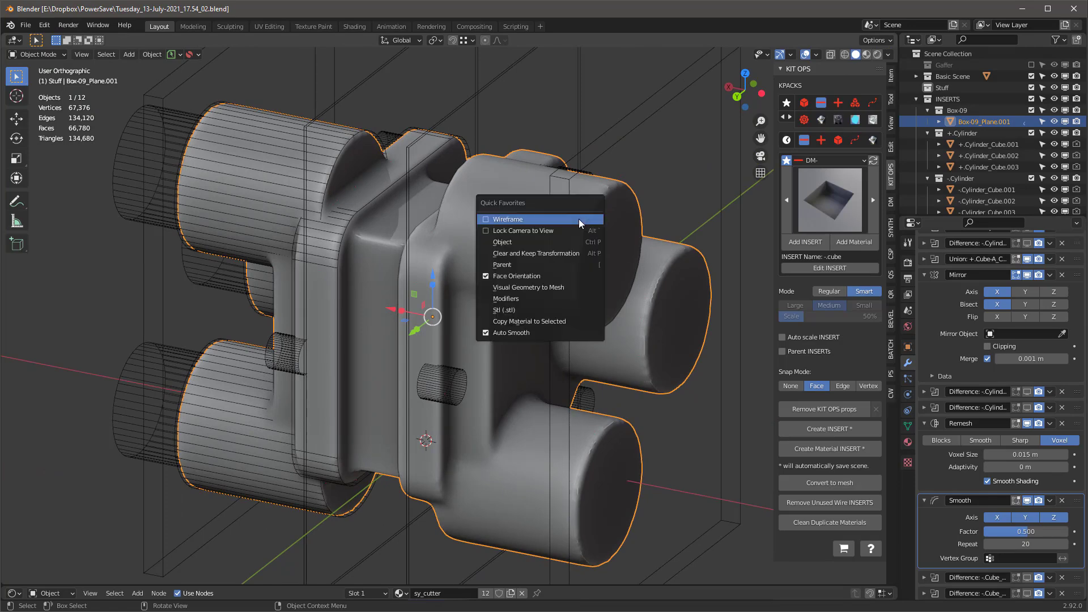
{"action": "left_click", "coordinate": [579, 219]}
{"action": "left_click", "coordinate": [890, 204]}
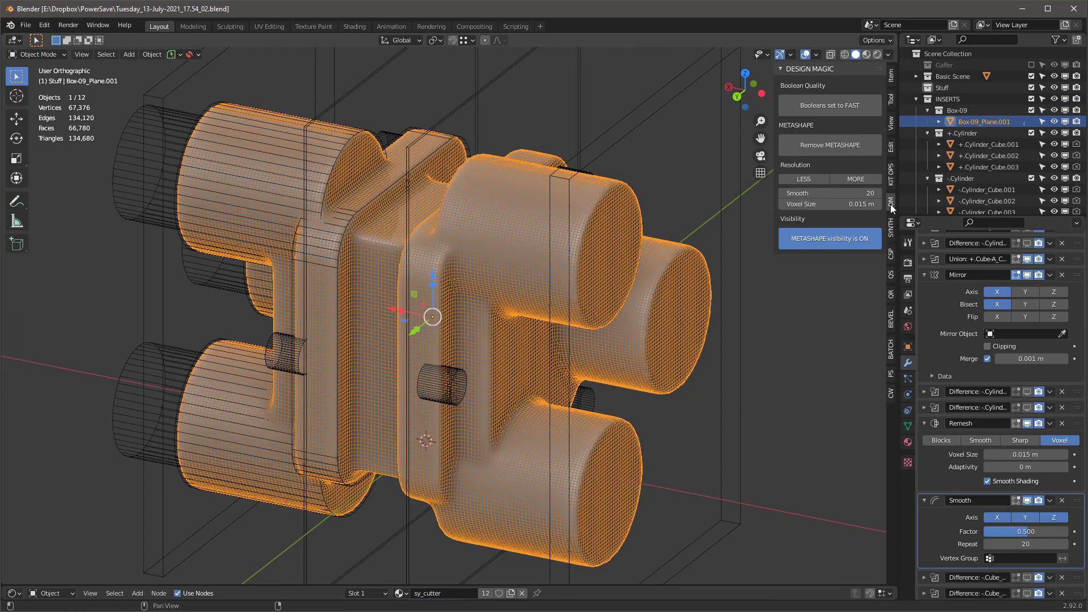
{"action": "left_click", "coordinate": [855, 209]}
{"action": "type", "text": ".01"}
{"action": "key", "text": "Return"}
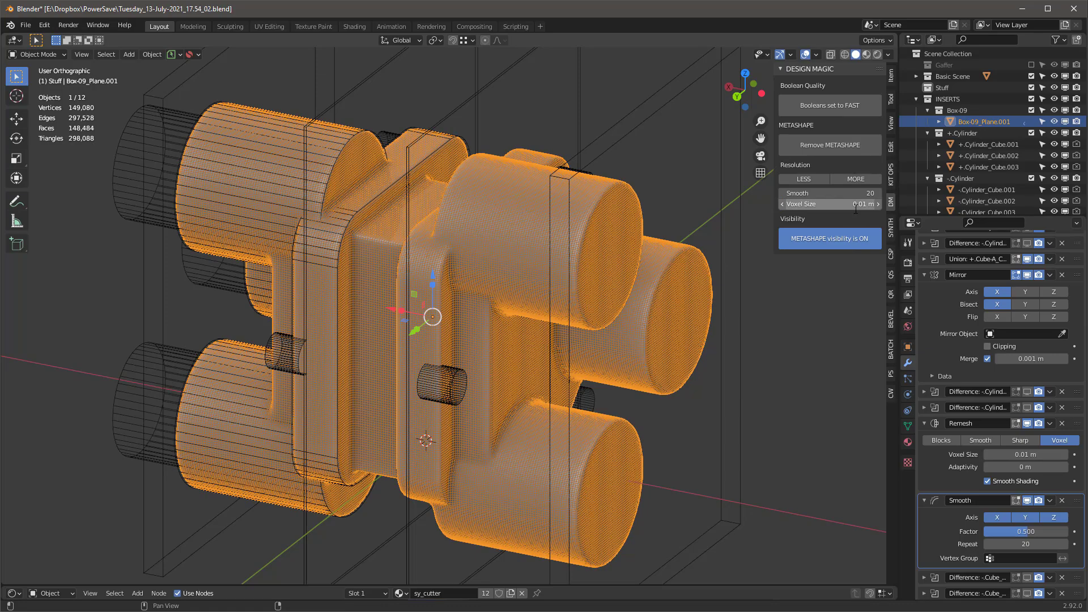
Hide the body's wireframe and lower the METASHAPE resolution to a 0.02 m voxel size.
{"action": "right_click", "coordinate": [512, 147]}
{"action": "left_click", "coordinate": [512, 147]}
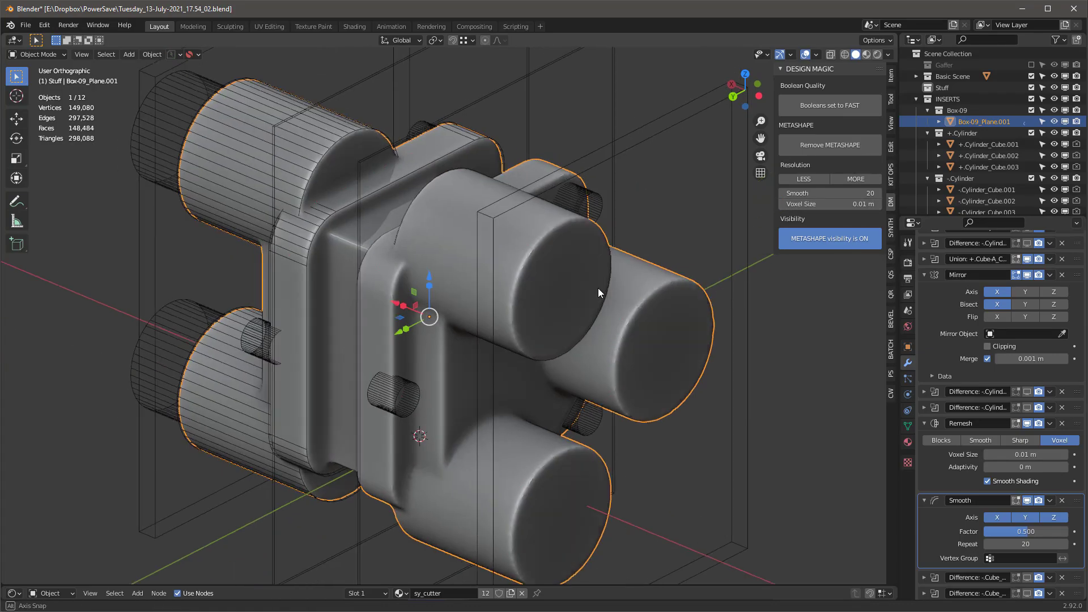
{"action": "scroll", "coordinate": [578, 269], "scroll_direction": "up", "scroll_amount": 6}
{"action": "scroll", "coordinate": [556, 250], "scroll_direction": "down", "scroll_amount": 5}
{"action": "middle_click_drag", "start_coordinate": [556, 247], "coordinate": [579, 240]}
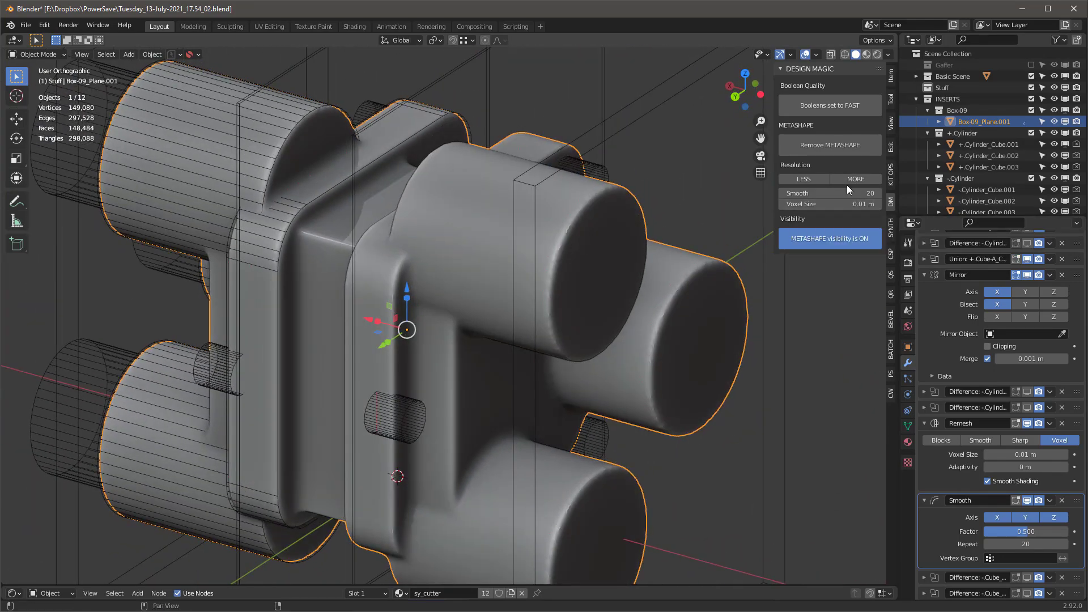
{"action": "left_click", "coordinate": [802, 178]}
Thicken the slab cutter at the outer ends of the large cylinders along X and deselect it.
{"action": "middle_click_drag", "start_coordinate": [583, 284], "coordinate": [636, 252]}
{"action": "left_click", "coordinate": [703, 290]}
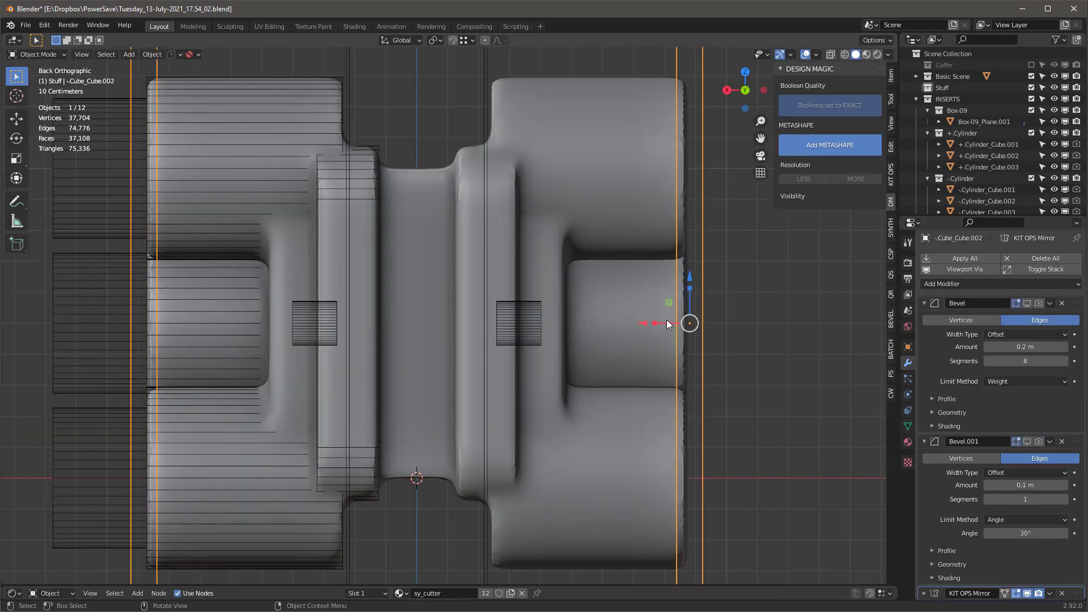
{"action": "left_click_drag", "start_coordinate": [666, 319], "coordinate": [637, 325]}
{"action": "left_click", "coordinate": [734, 298]}
{"action": "scroll", "coordinate": [736, 296], "scroll_direction": "down", "scroll_amount": 1}
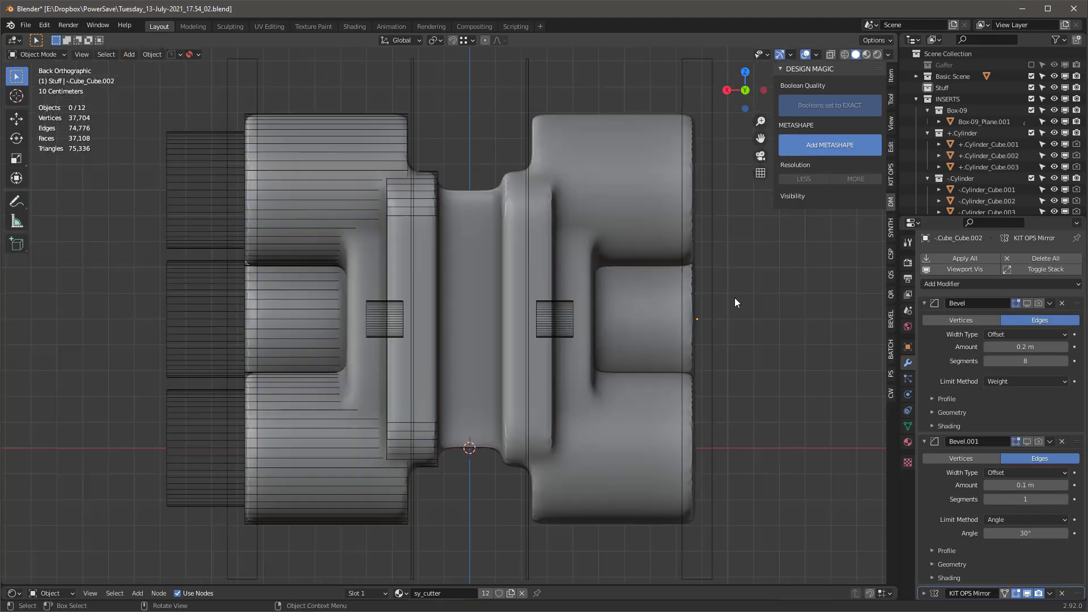
Select the body and try METASHAPE Smooth values of 20 and 30.
{"action": "middle_click_drag", "start_coordinate": [734, 298], "coordinate": [591, 228]}
{"action": "left_click", "coordinate": [592, 229]}
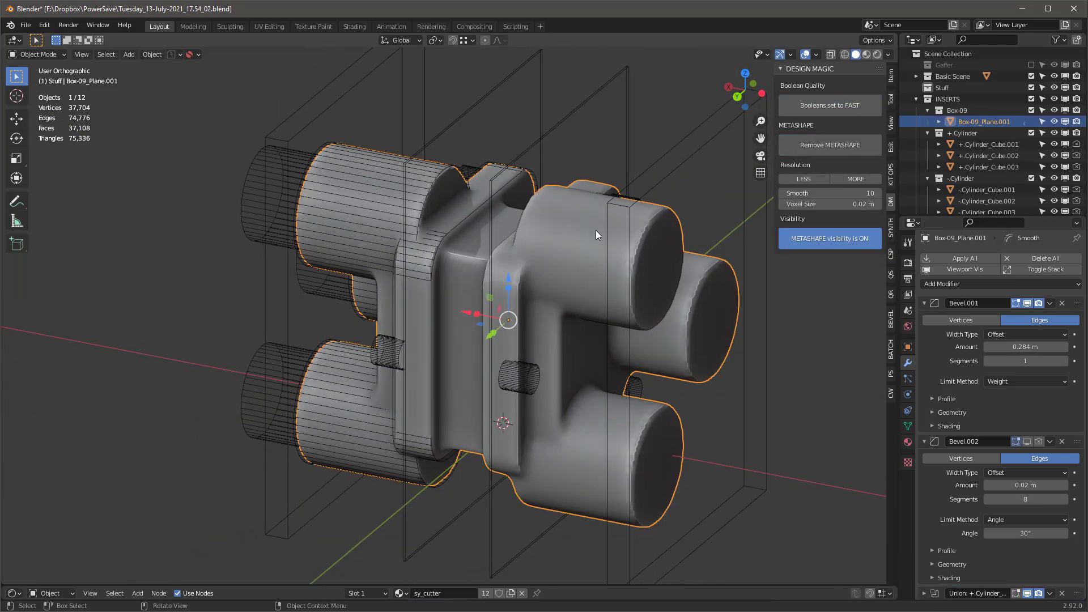
{"action": "left_click", "coordinate": [866, 195]}
{"action": "type", "text": "20"}
{"action": "key", "text": "Return"}
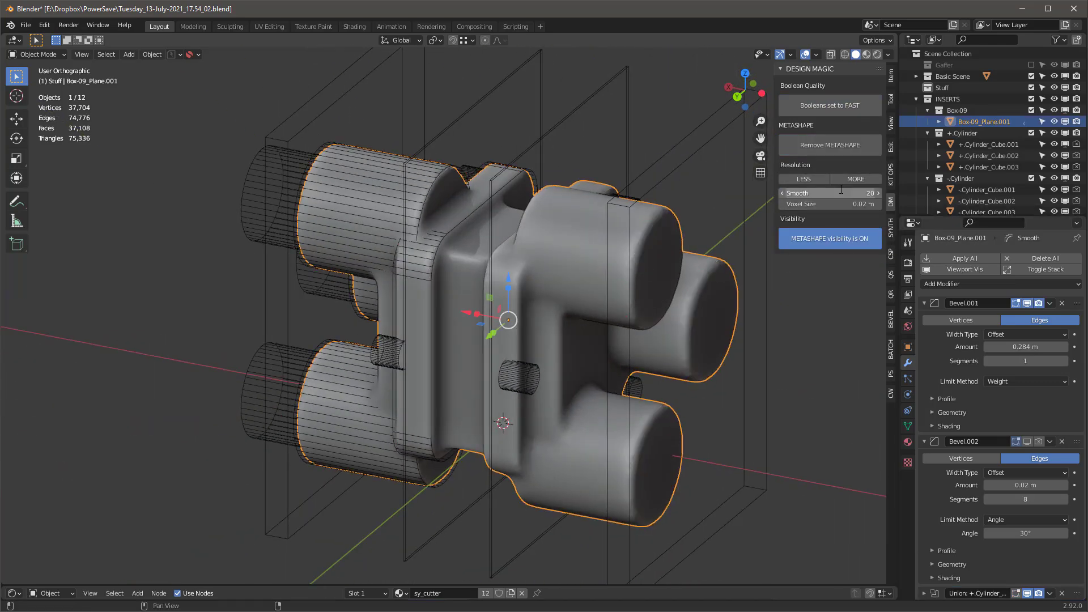
{"action": "type", "text": "30"}
{"action": "key", "text": "Return"}
{"action": "scroll", "coordinate": [627, 223], "scroll_direction": "up", "scroll_amount": 3}
{"action": "middle_click_drag", "start_coordinate": [612, 223], "coordinate": [589, 245]}
Refine the body's METASHAPE by setting Smooth to 30 and the voxel size to 0.01 m.
{"action": "left_click", "coordinate": [862, 178]}
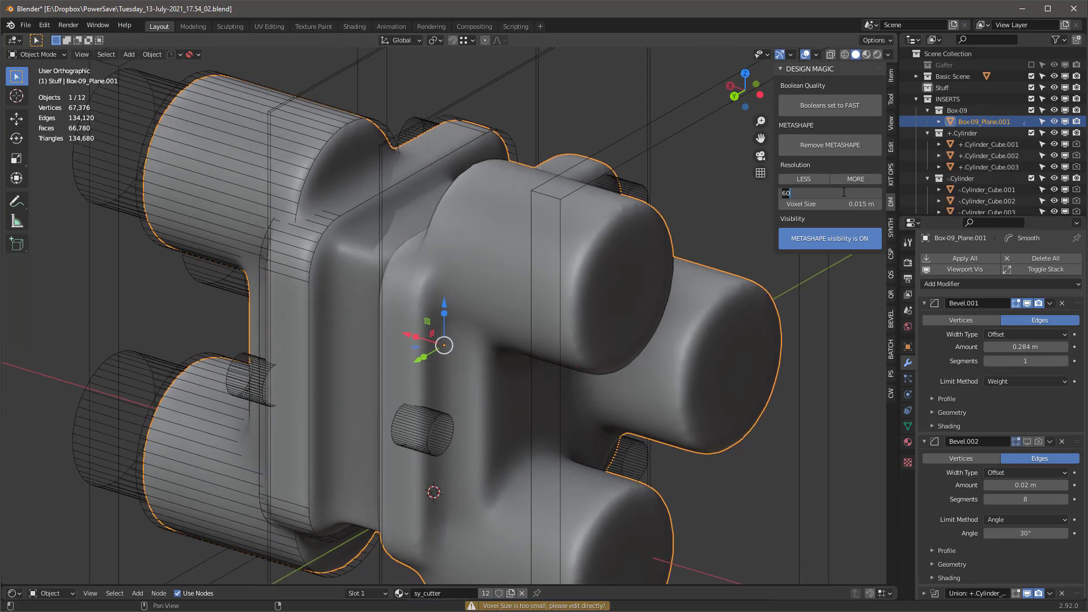
{"action": "type", "text": "0"}
{"action": "key", "text": "Return"}
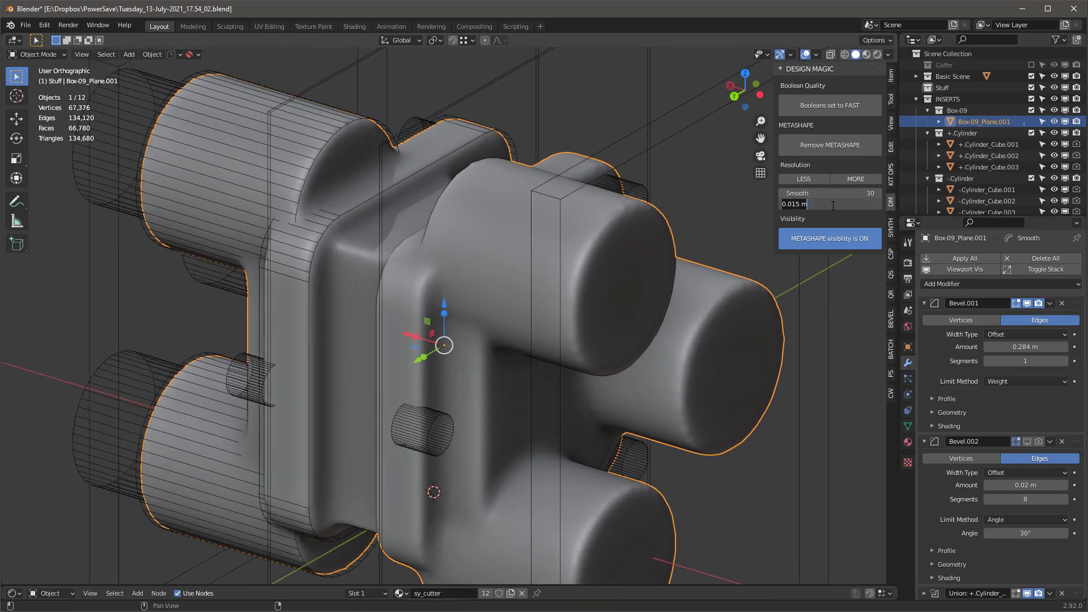
{"action": "type", "text": ".01"}
{"action": "key", "text": "Return"}
Try a METASHAPE Smooth value of 20 and set it back to 30.
{"action": "left_click", "coordinate": [814, 192]}
{"action": "type", "text": "20"}
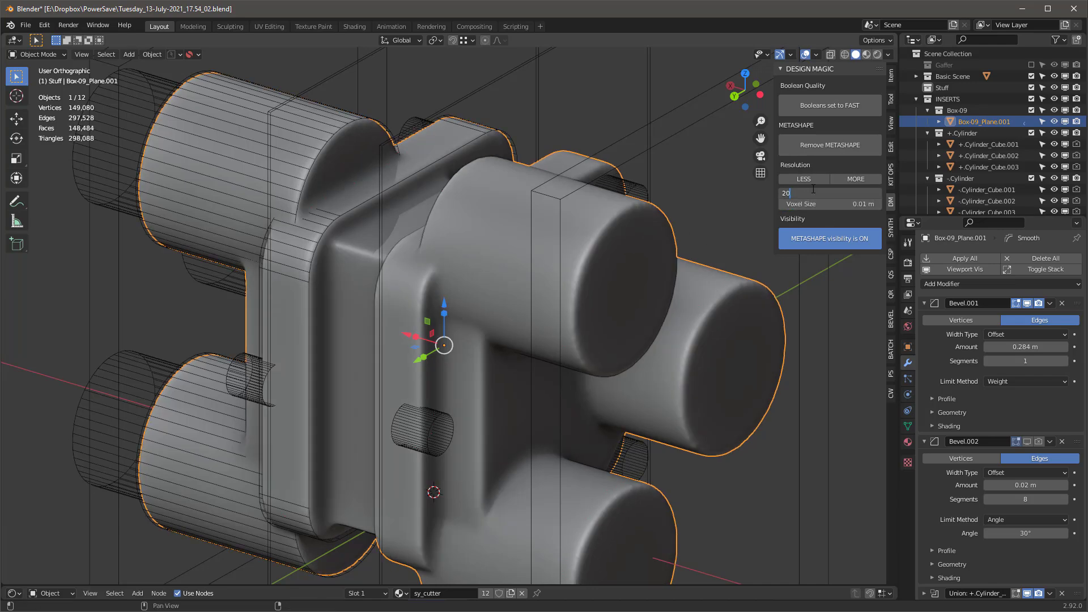
{"action": "key", "text": "Return"}
{"action": "left_click", "coordinate": [814, 192]}
{"action": "type", "text": "30"}
{"action": "key", "text": "Return"}
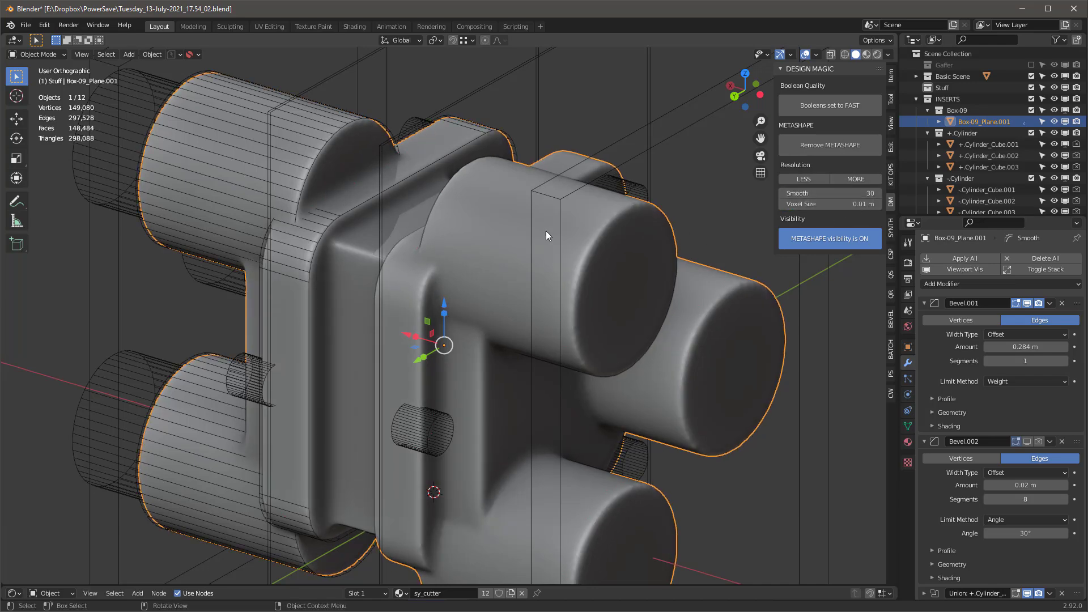
Save the file and convert the body with its modifiers to a mesh using KIT OPS.
{"action": "scroll", "coordinate": [600, 213], "scroll_direction": "down", "scroll_amount": 2}
{"action": "key", "text": "ctrl+s"}
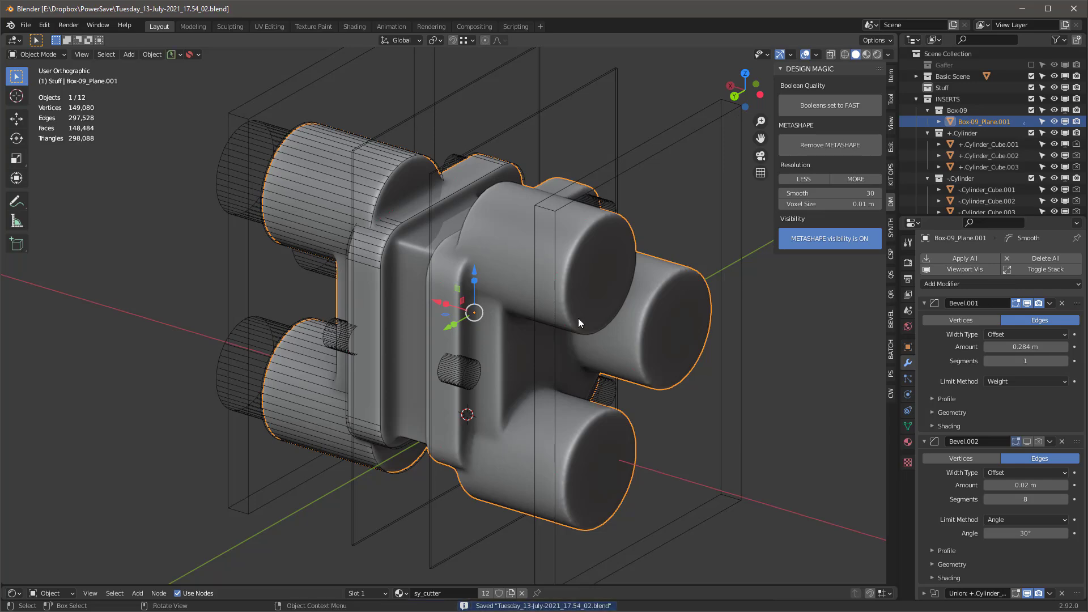
{"action": "scroll", "coordinate": [578, 318], "scroll_direction": "up", "scroll_amount": 2}
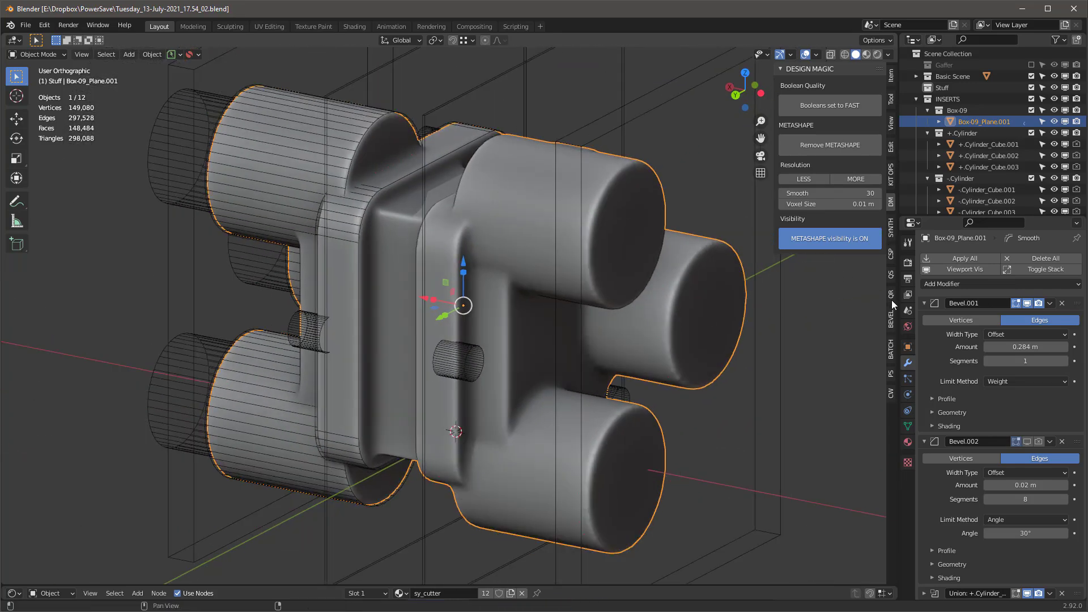
{"action": "left_click", "coordinate": [892, 170]}
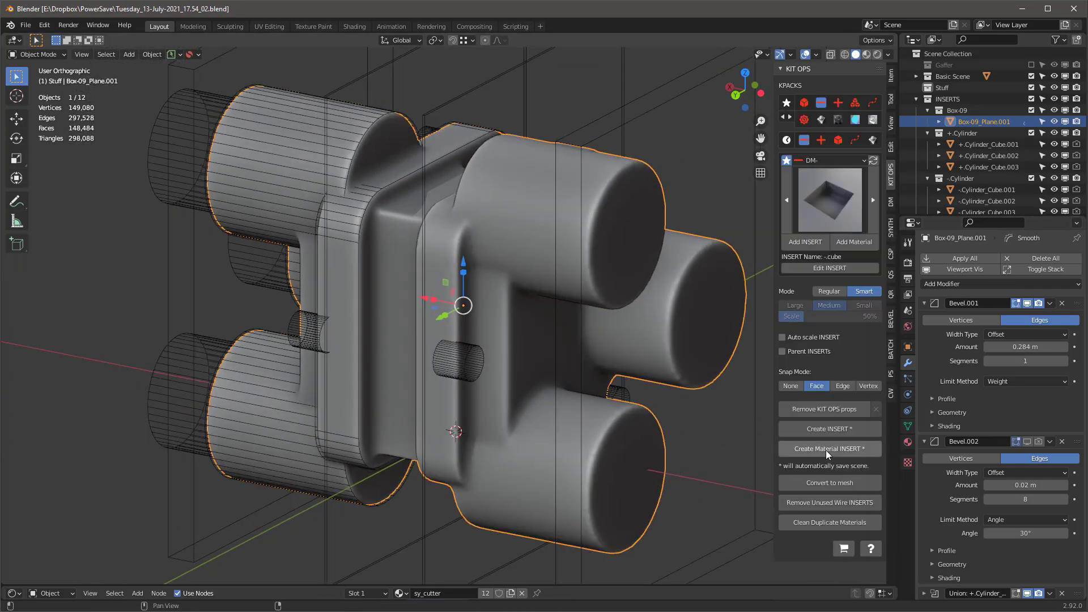
{"action": "left_click", "coordinate": [855, 482]}
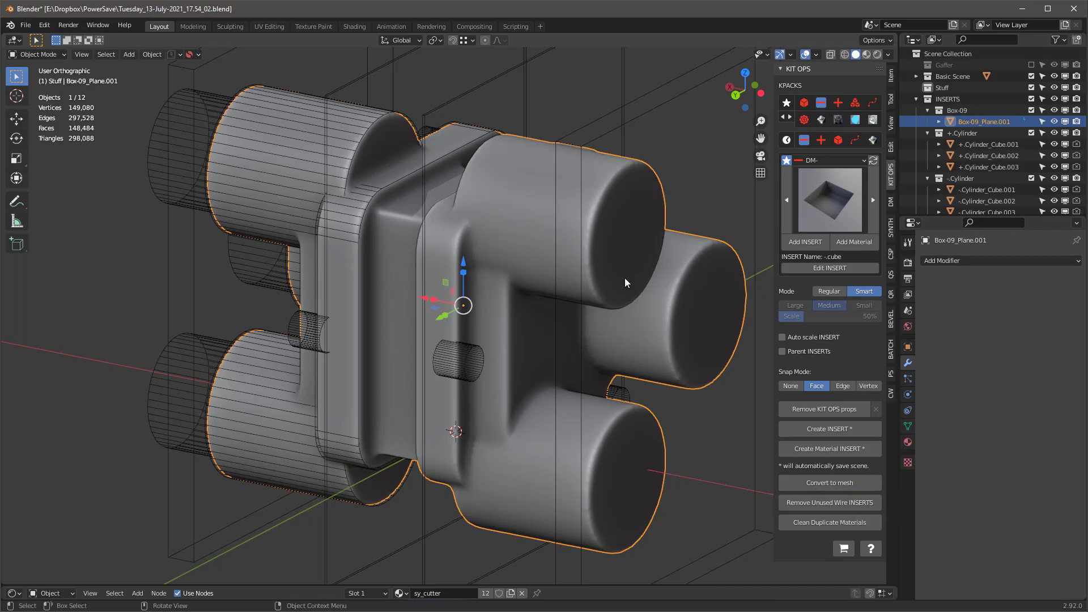
Examine the converted body's blended surfaces with the viewport overlays hidden and show the overlays again.
{"action": "scroll", "coordinate": [611, 205], "scroll_direction": "up", "scroll_amount": 1}
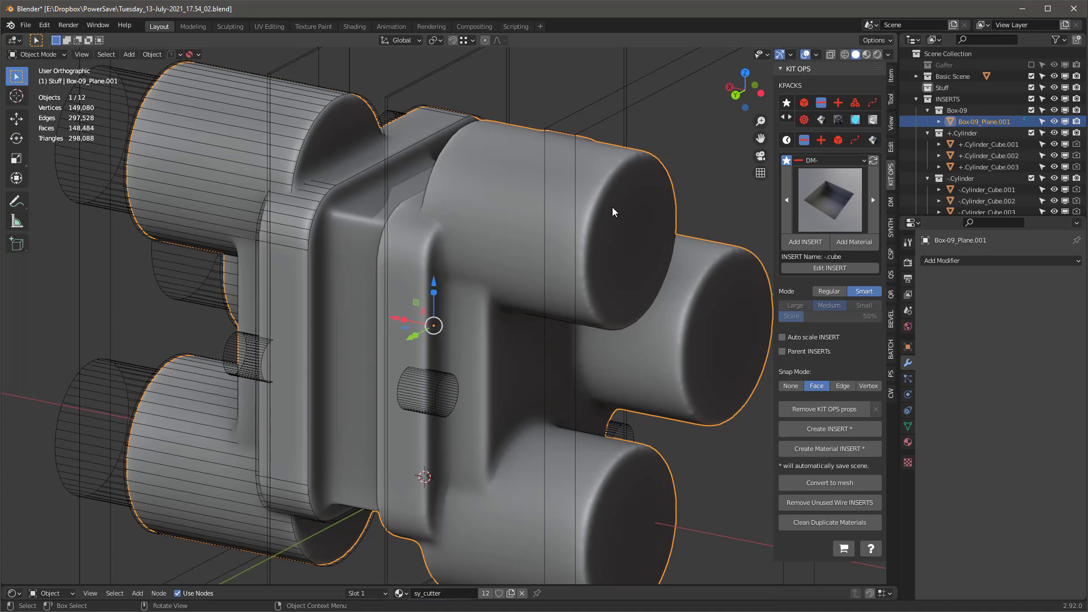
{"action": "middle_click_drag", "start_coordinate": [612, 207], "coordinate": [652, 215]}
{"action": "left_click", "coordinate": [891, 202]}
{"action": "left_click", "coordinate": [841, 144]}
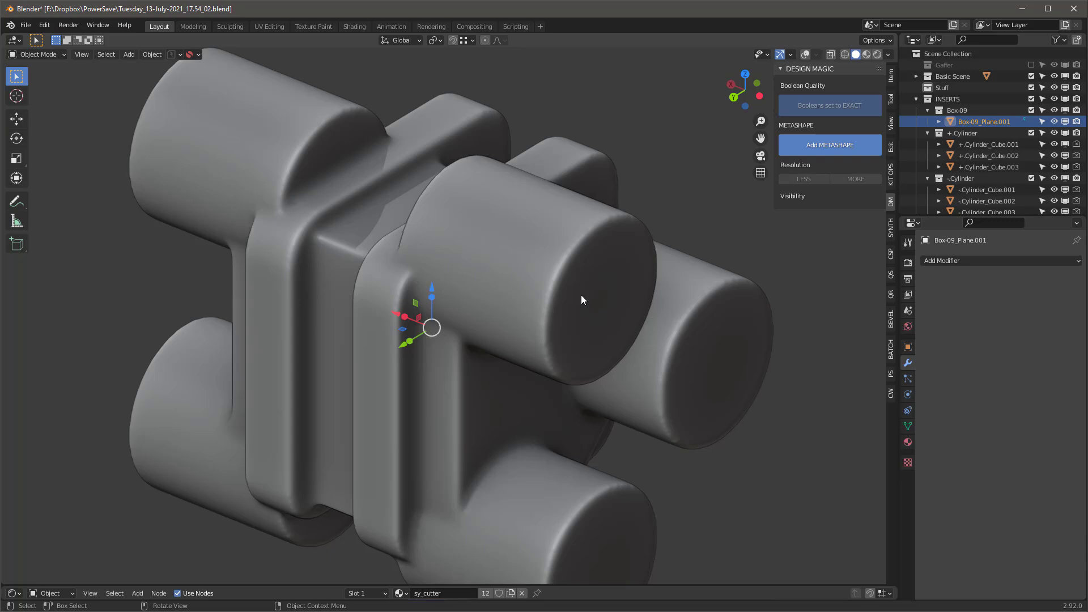
{"action": "middle_click_drag", "start_coordinate": [708, 202], "coordinate": [724, 249]}
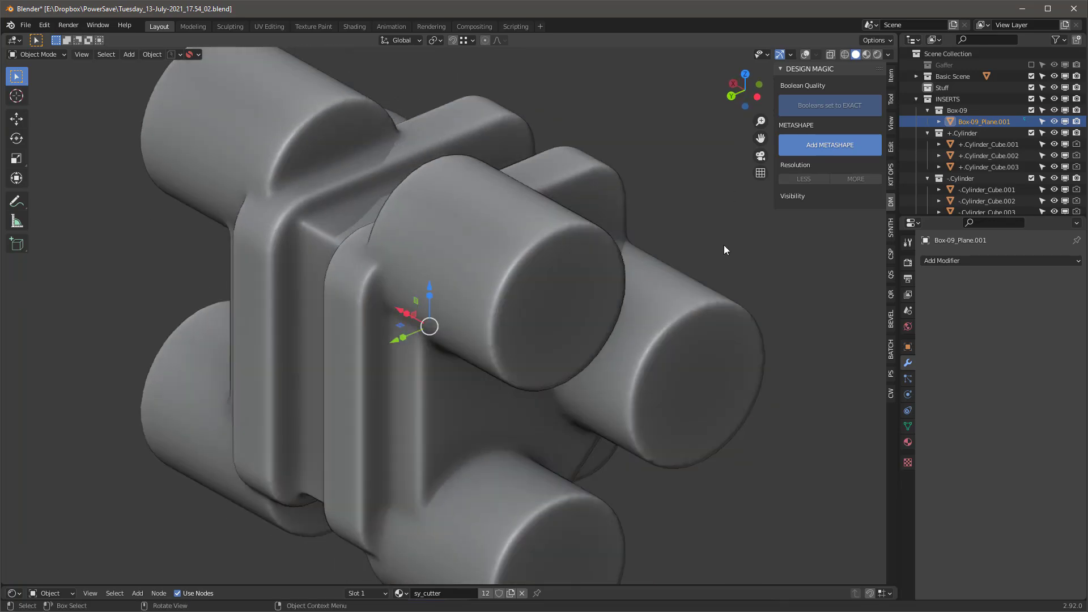
{"action": "key", "text": "shift+alt+z"}
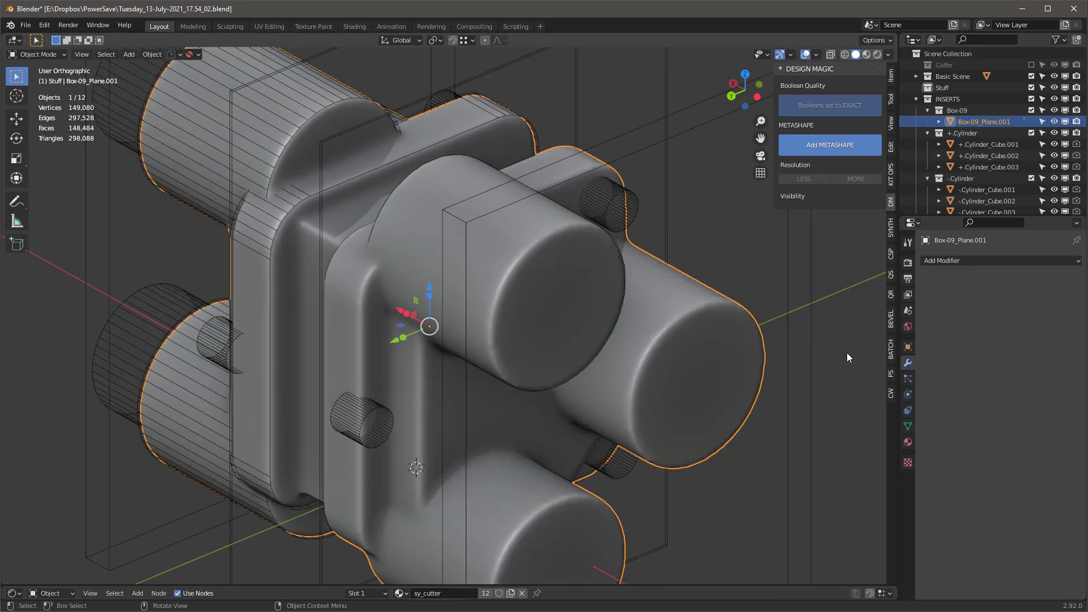
Add a METASHAPE to the converted body with a 0.015 m voxel size and Smooth 50.
{"action": "left_click", "coordinate": [826, 146]}
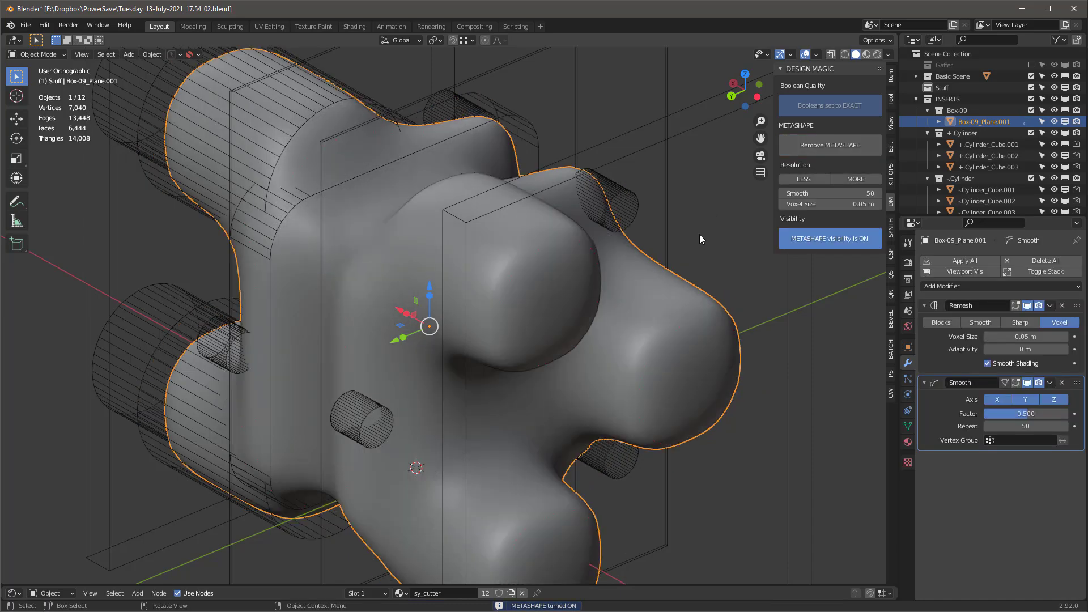
{"action": "left_click", "coordinate": [856, 179]}
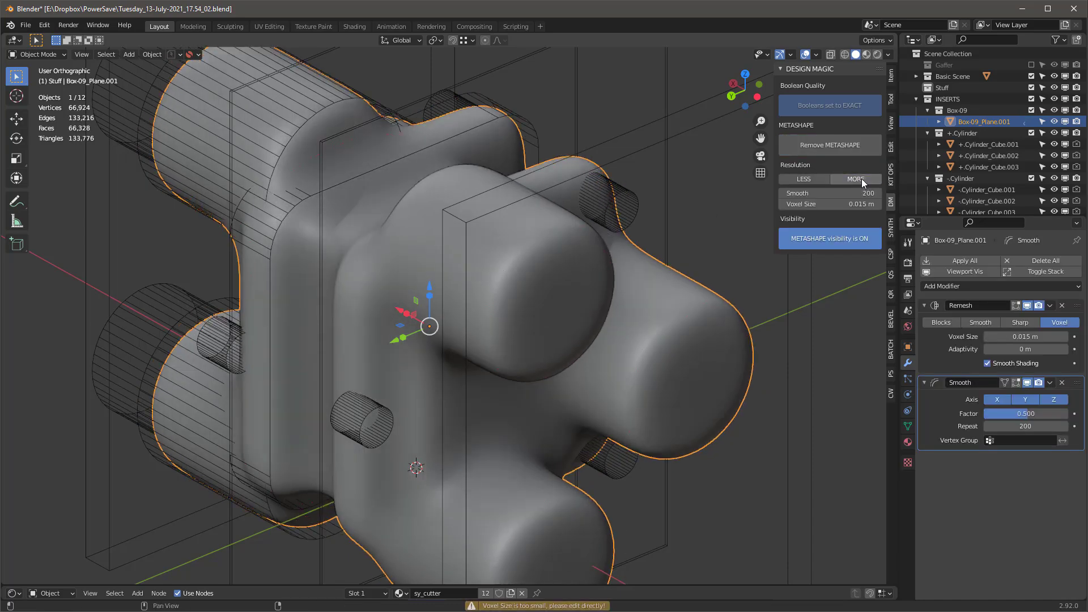
{"action": "left_click", "coordinate": [856, 191]}
{"action": "type", "text": "50"}
{"action": "key", "text": "Return"}
Reduce the METASHAPE Smooth value to 40, check the rounding, and settle on 30.
{"action": "left_click", "coordinate": [854, 193]}
{"action": "type", "text": "40"}
{"action": "key", "text": "Return"}
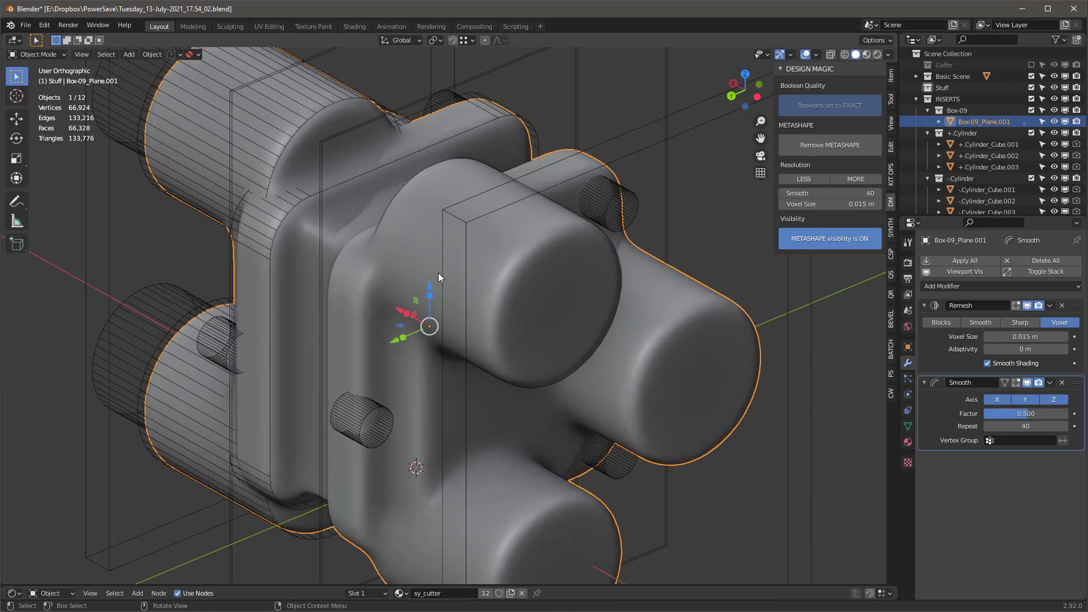
{"action": "middle_click_drag", "start_coordinate": [459, 267], "coordinate": [757, 291]}
{"action": "left_click", "coordinate": [823, 193]}
{"action": "type", "text": "30"}
{"action": "key", "text": "Return"}
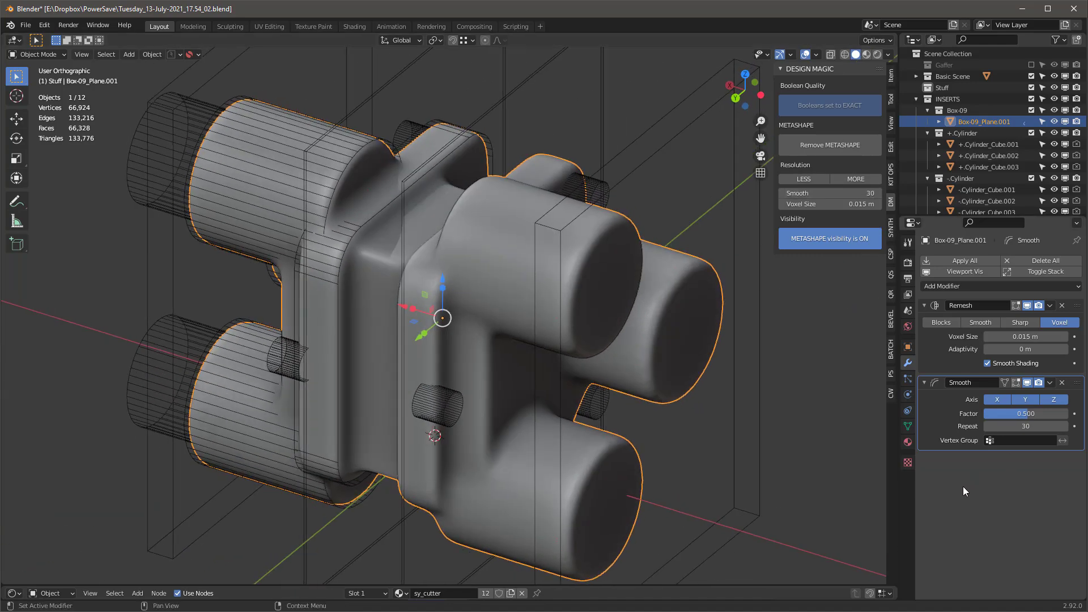
Convert the body with its second METASHAPE to a mesh using KIT OPS.
{"action": "left_click", "coordinate": [892, 177]}
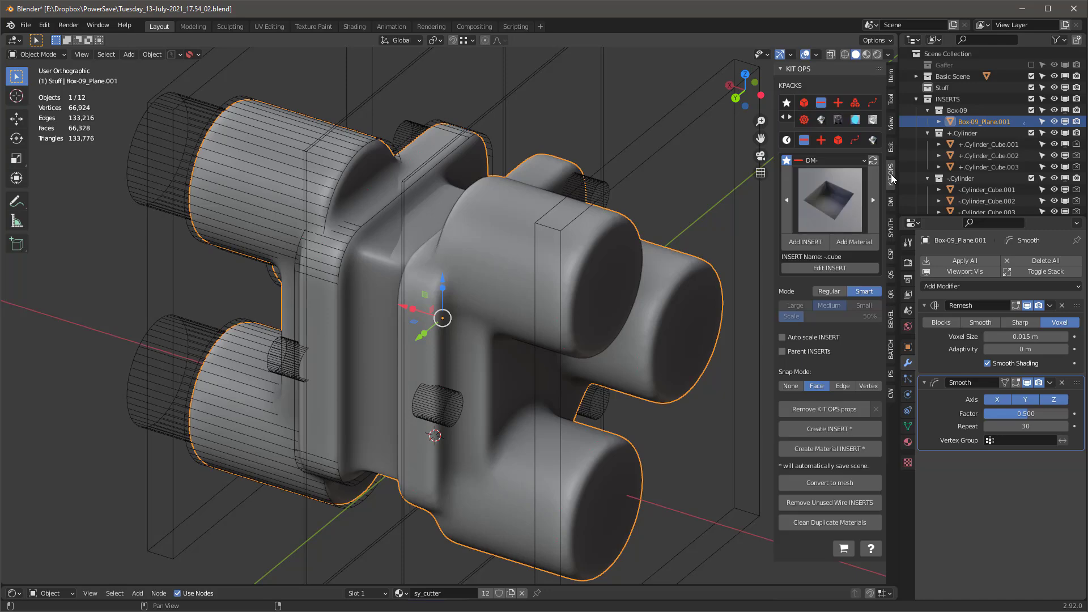
{"action": "middle_click_drag", "start_coordinate": [453, 266], "coordinate": [509, 278]}
{"action": "scroll", "coordinate": [549, 270], "scroll_direction": "down", "scroll_amount": 3}
{"action": "scroll", "coordinate": [550, 270], "scroll_direction": "up", "scroll_amount": 3}
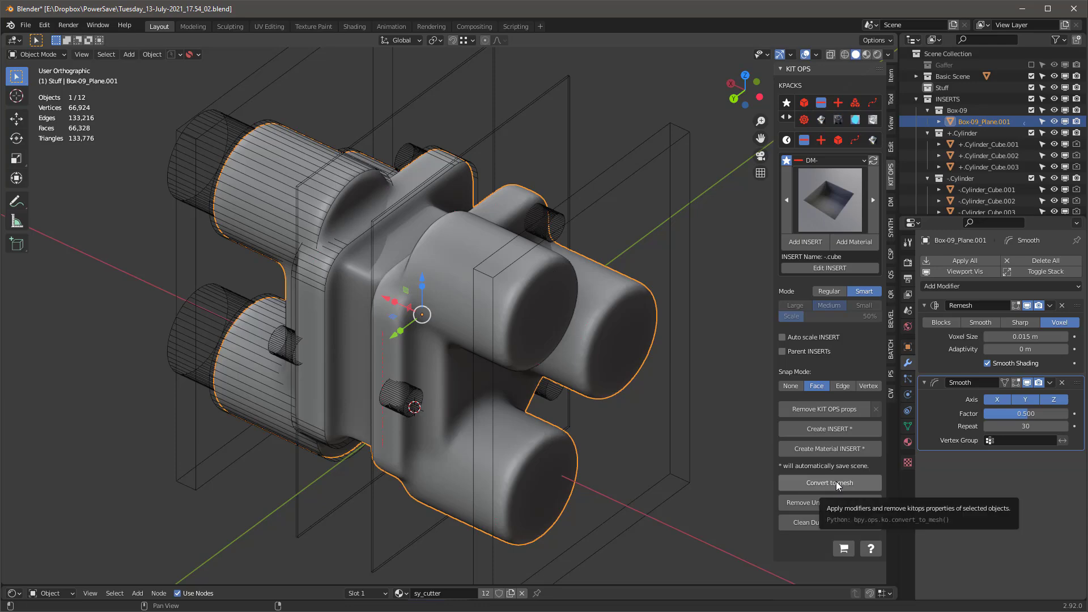
{"action": "left_click", "coordinate": [837, 485]}
Assign the converted body as the target object of the outer slab cutter and select the small cylinder cutter.
{"action": "left_click", "coordinate": [542, 242]}
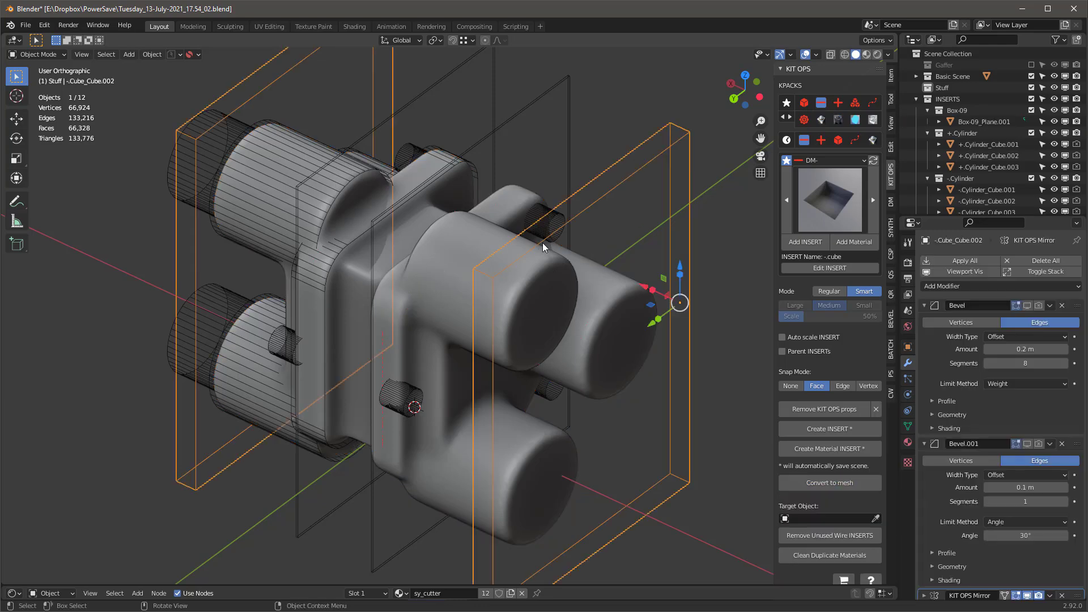
{"action": "left_click", "coordinate": [875, 519]}
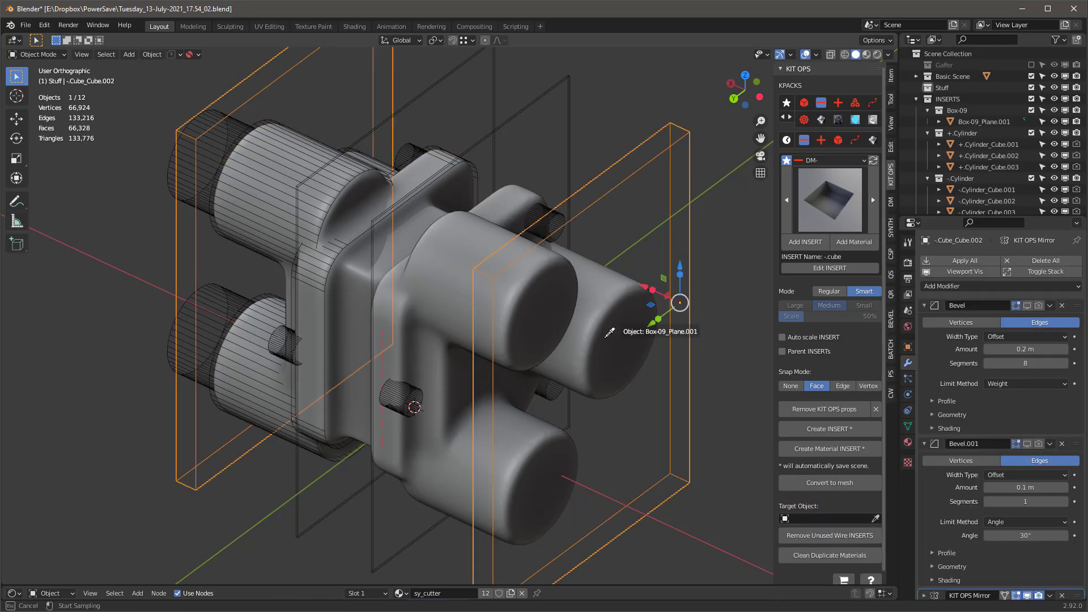
{"action": "left_click", "coordinate": [552, 308]}
{"action": "middle_click_drag", "start_coordinate": [551, 309], "coordinate": [559, 305]}
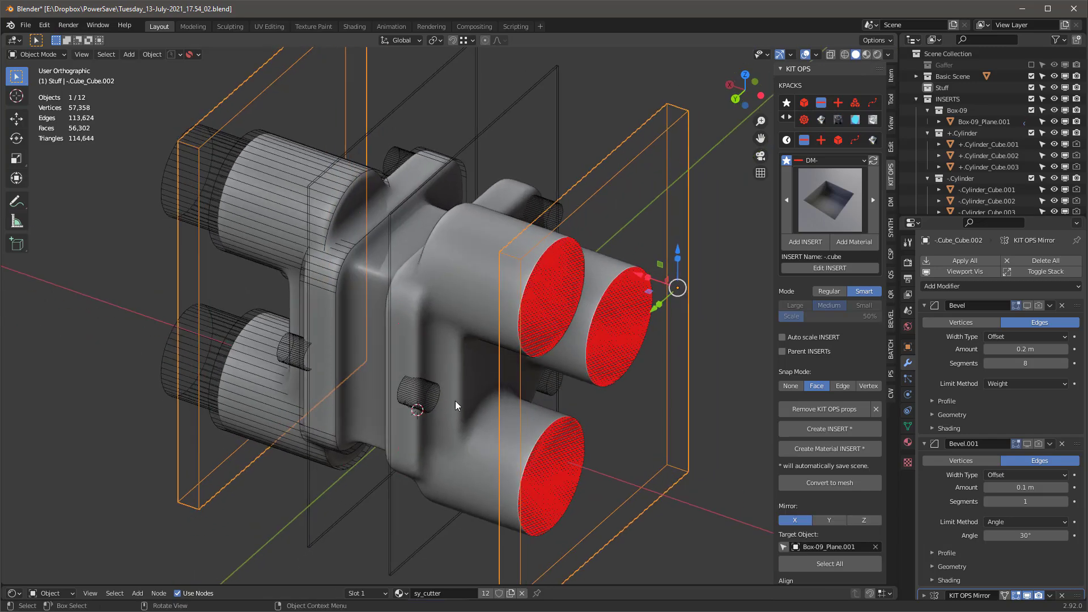
{"action": "left_click", "coordinate": [429, 397]}
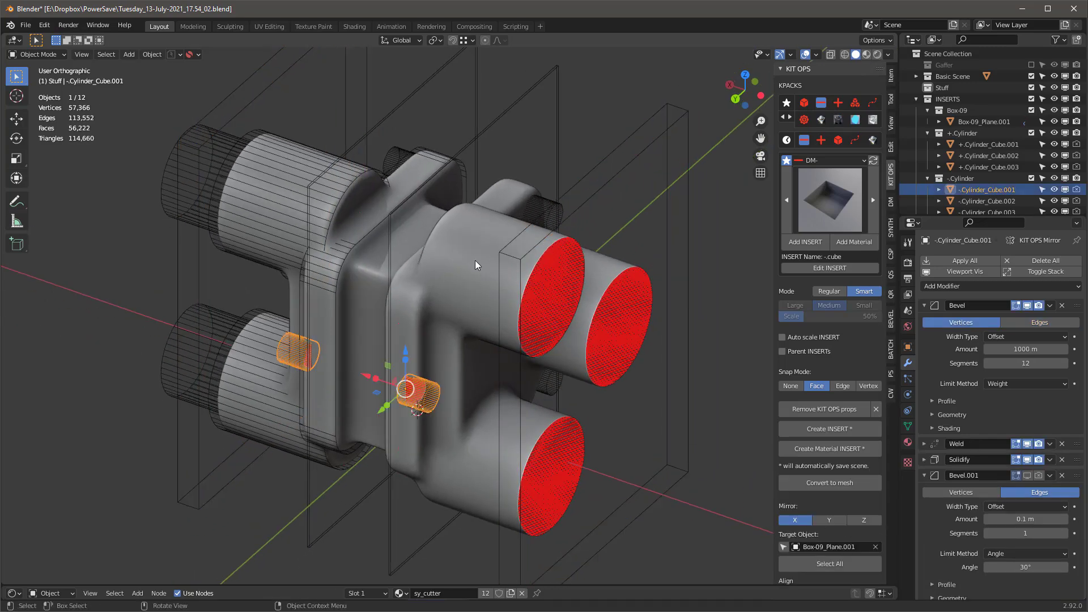
Assign the converted body as the target object of the large cutter on the upper end cylinder and mirror it in X.
{"action": "middle_click_drag", "start_coordinate": [475, 260], "coordinate": [520, 278]}
{"action": "left_click", "coordinate": [308, 249]}
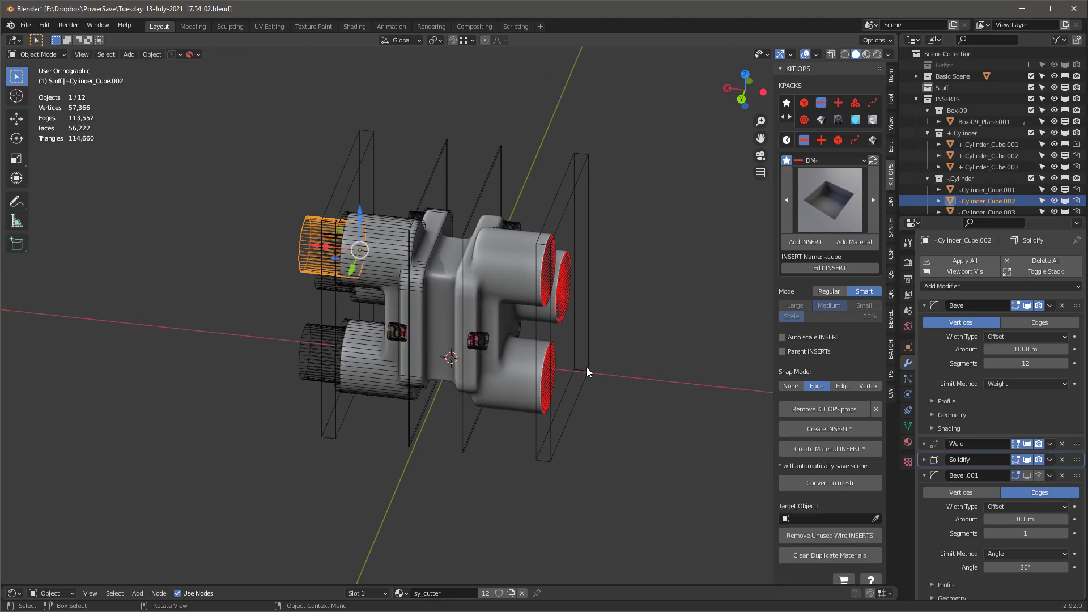
{"action": "left_click", "coordinate": [876, 518]}
{"action": "left_click", "coordinate": [387, 239]}
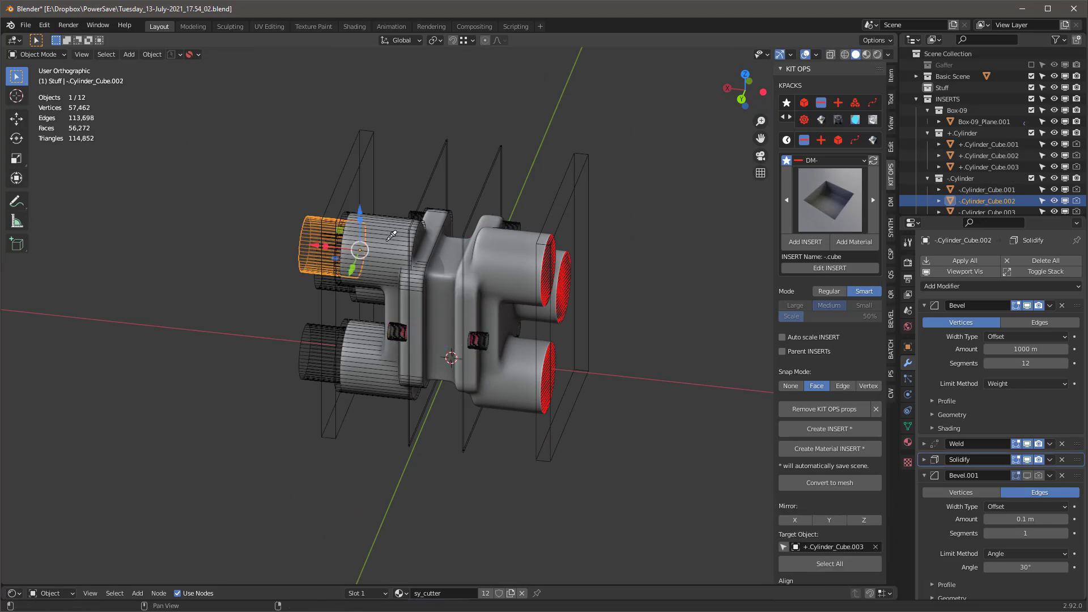
{"action": "left_click", "coordinate": [875, 547]}
{"action": "left_click", "coordinate": [875, 518]}
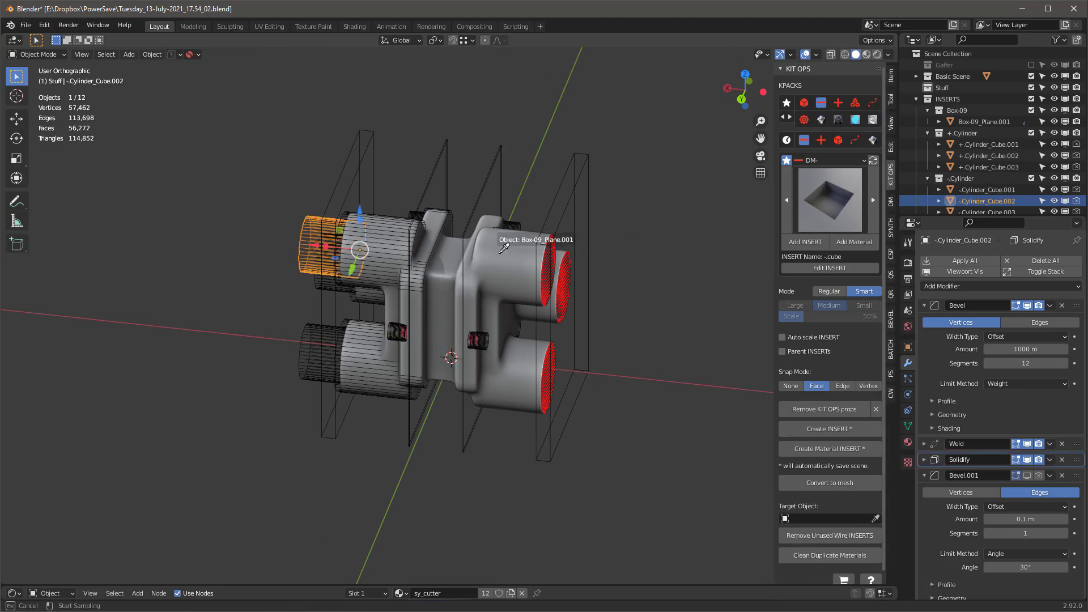
{"action": "left_click", "coordinate": [501, 250]}
{"action": "left_click", "coordinate": [795, 520]}
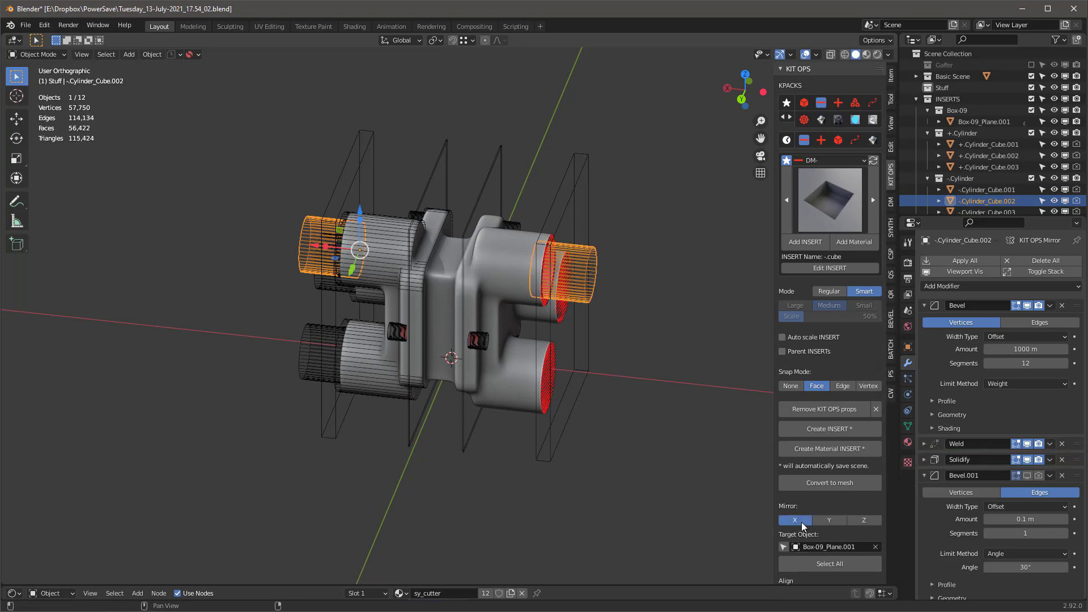
Assign the body as the target object of the lower large cylinder cutter and mirror that cutter in X.
{"action": "middle_click_drag", "start_coordinate": [510, 340], "coordinate": [395, 363]}
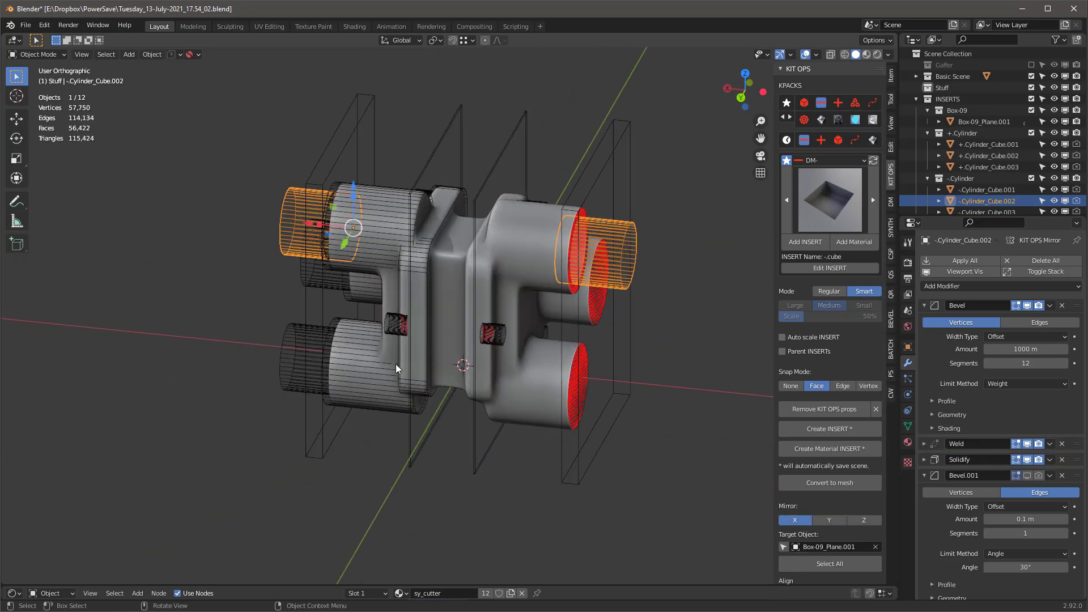
{"action": "left_click", "coordinate": [307, 349]}
{"action": "left_click", "coordinate": [295, 352]}
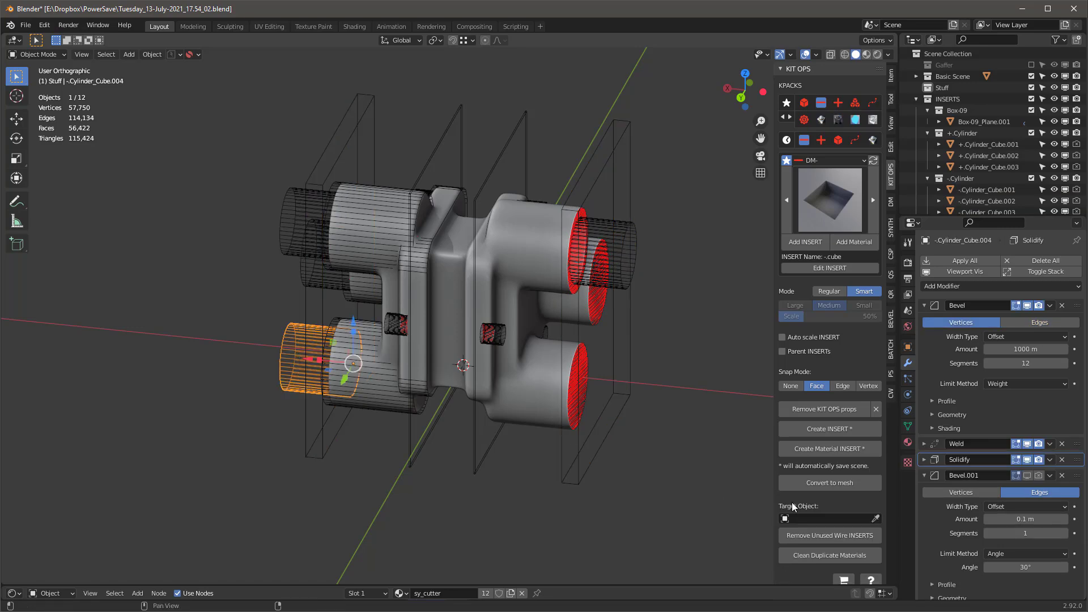
{"action": "left_click", "coordinate": [875, 519]}
{"action": "left_click", "coordinate": [641, 419]}
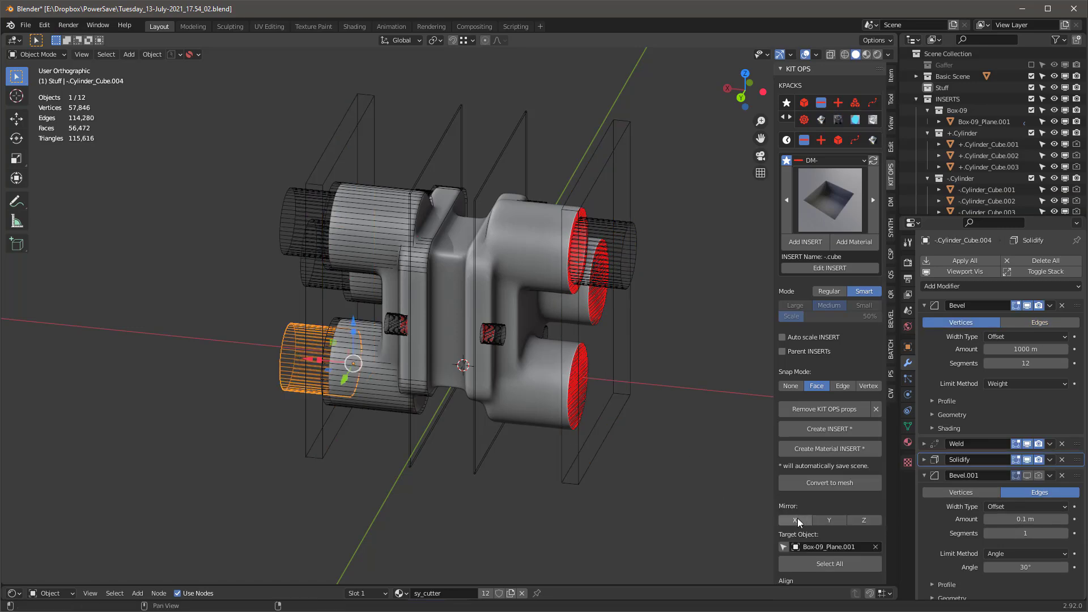
{"action": "left_click", "coordinate": [795, 520]}
Assign the body as the target object of the mirrored small corner cylinder cutters.
{"action": "middle_click_drag", "start_coordinate": [522, 289], "coordinate": [467, 311]}
{"action": "left_click", "coordinate": [467, 312]}
{"action": "left_click", "coordinate": [879, 516]}
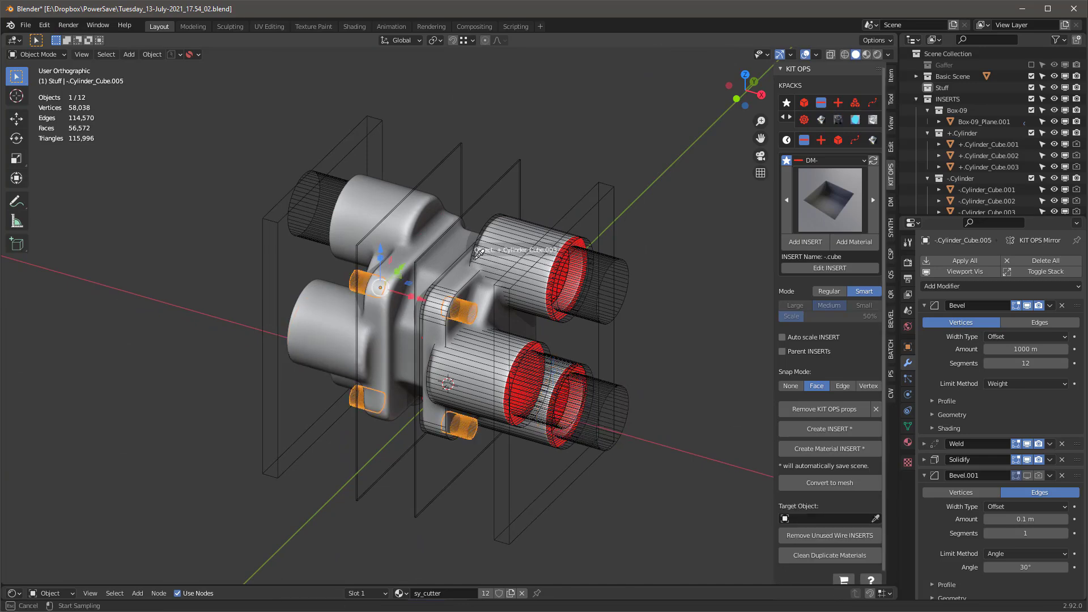
{"action": "left_click", "coordinate": [477, 396]}
Assign the body as the target object of the middle large cylinder cutter and mirror that cutter in X.
{"action": "middle_click_drag", "start_coordinate": [478, 396], "coordinate": [324, 262], "text": "alt"}
{"action": "left_click", "coordinate": [244, 259]}
{"action": "middle_click_drag", "start_coordinate": [441, 348], "coordinate": [565, 346]}
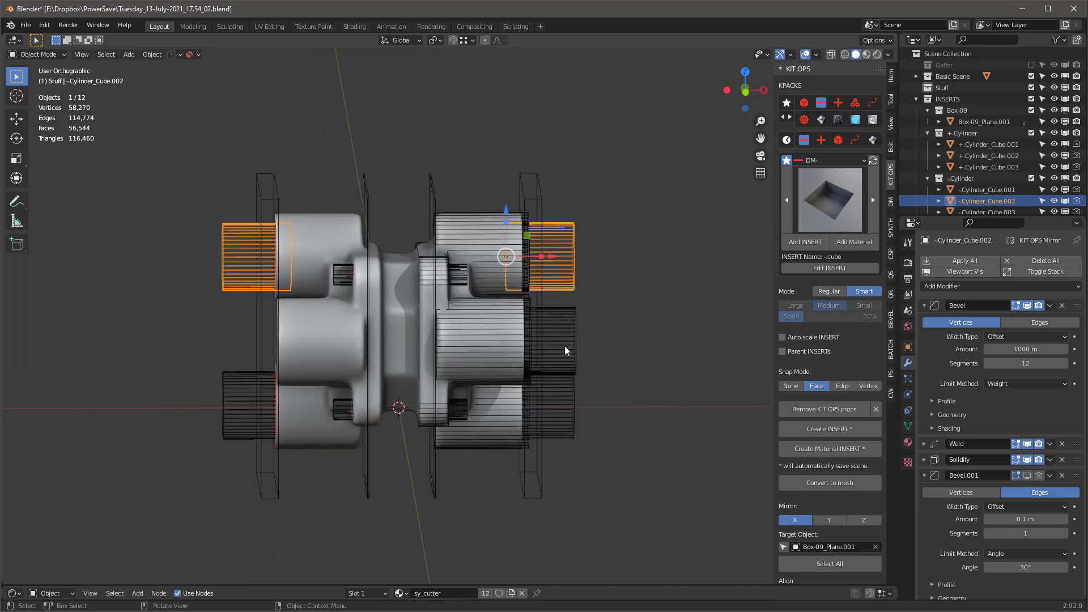
{"action": "left_click", "coordinate": [564, 346]}
{"action": "left_click", "coordinate": [876, 518]}
{"action": "left_click", "coordinate": [499, 323]}
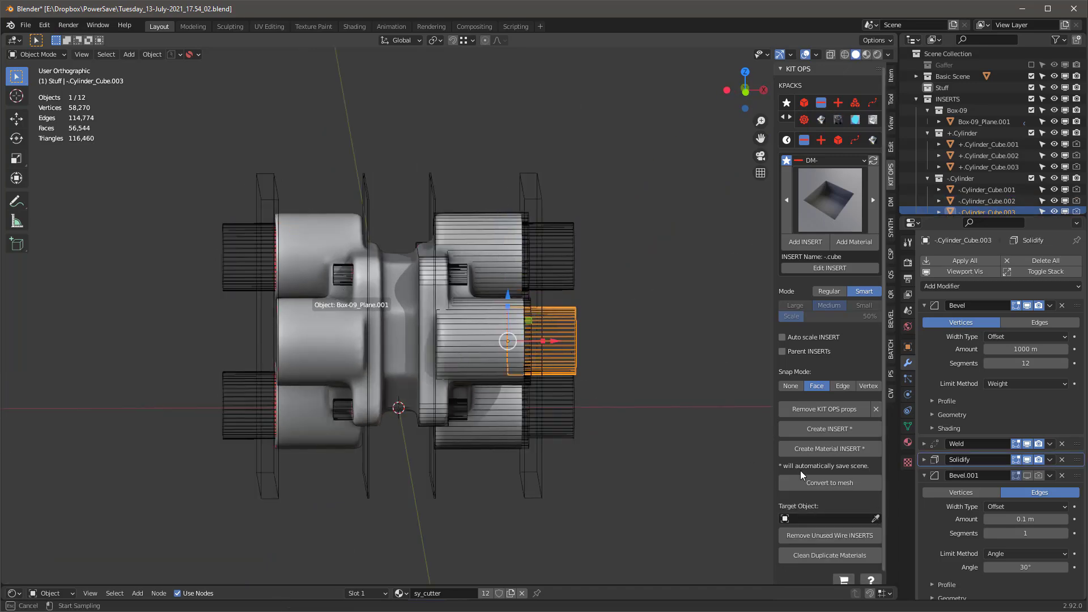
{"action": "left_click", "coordinate": [802, 518]}
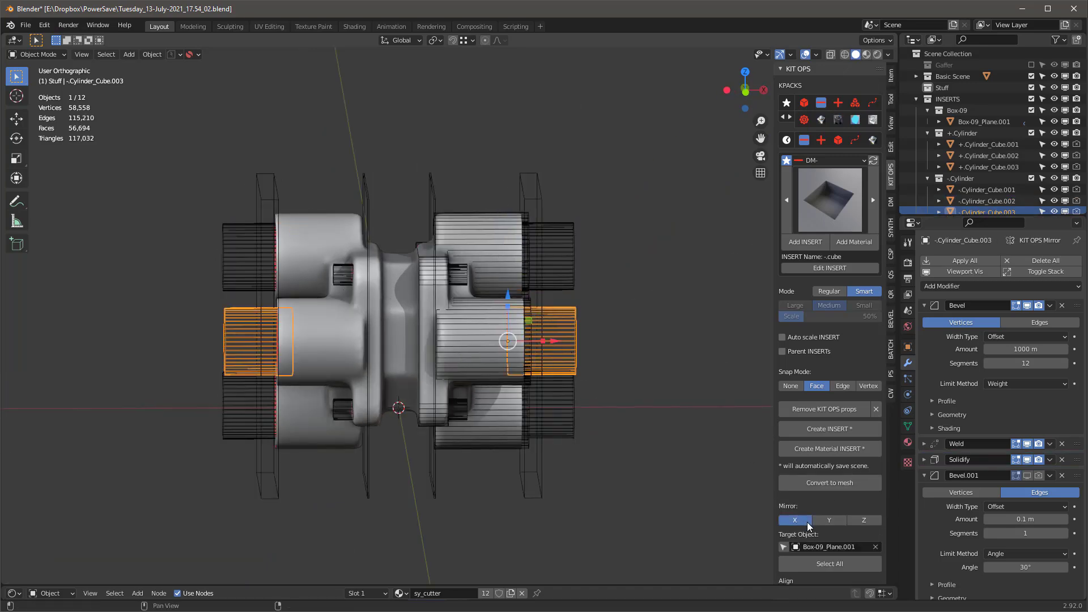
Hide the body's modifiers in the viewport, then move the three large cylinder cutters together along X.
{"action": "left_click", "coordinate": [457, 232]}
{"action": "left_click", "coordinate": [964, 272]}
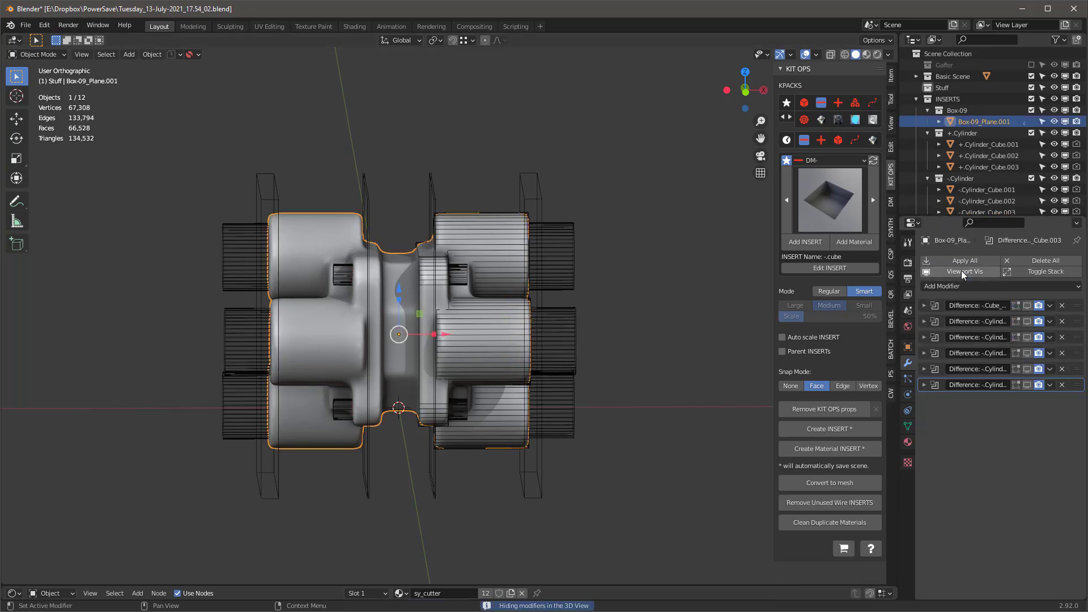
{"action": "left_click", "coordinate": [570, 338]}
{"action": "key", "text": "KP_1"}
{"action": "left_click_drag", "start_coordinate": [621, 209], "coordinate": [571, 458]}
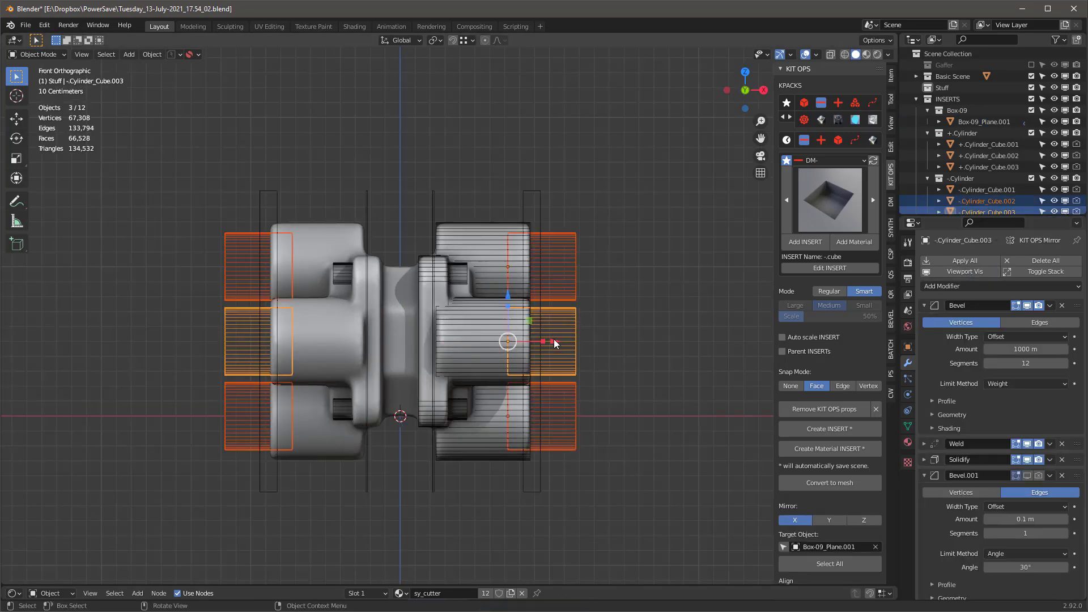
{"action": "key", "text": "g"}
{"action": "key", "text": "x"}
{"action": "left_click_drag", "start_coordinate": [519, 346], "coordinate": [512, 344]}
Display the body's modifiers in the viewport again and examine the recut cylinder ends.
{"action": "middle_click_drag", "start_coordinate": [583, 269], "coordinate": [498, 280]}
{"action": "left_click", "coordinate": [404, 195]}
{"action": "left_click", "coordinate": [950, 272]}
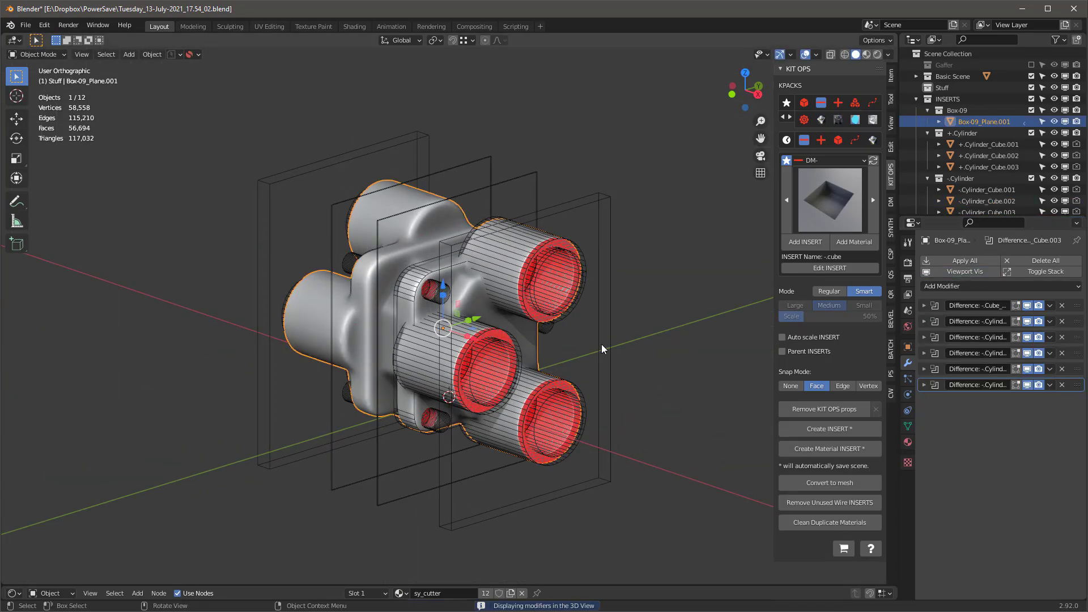
{"action": "scroll", "coordinate": [566, 335], "scroll_direction": "up", "scroll_amount": 3}
{"action": "middle_click_drag", "start_coordinate": [525, 321], "coordinate": [475, 302]}
{"action": "scroll", "coordinate": [475, 302], "scroll_direction": "down", "scroll_amount": 3}
{"action": "scroll", "coordinate": [430, 300], "scroll_direction": "up", "scroll_amount": 5}
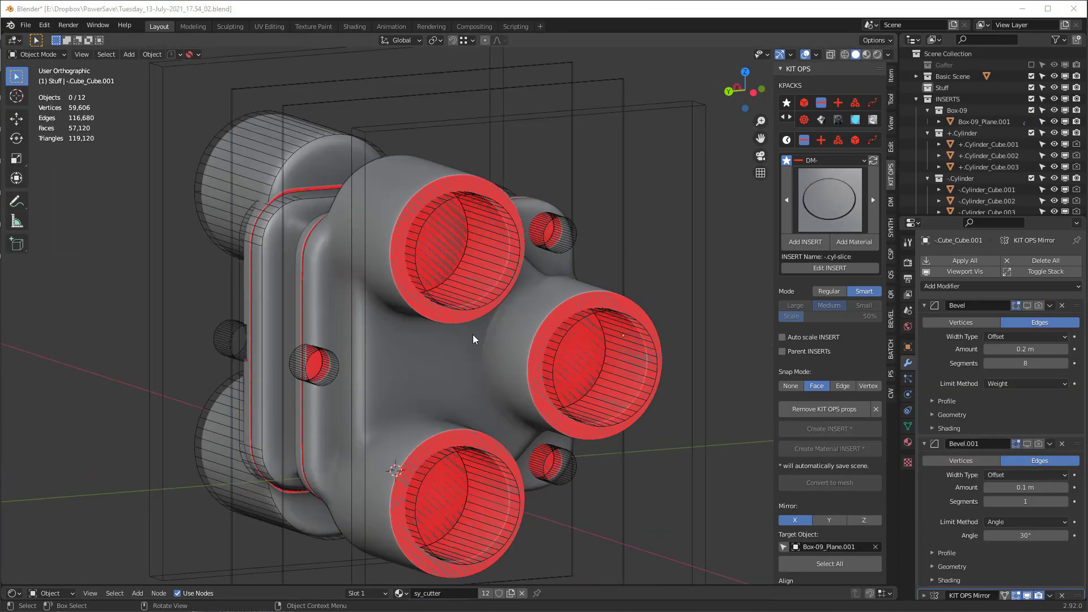
Add KIT OPS cyl-slice INSERTs and place them around the three large end cylinders.
{"action": "left_click", "coordinate": [814, 239]}
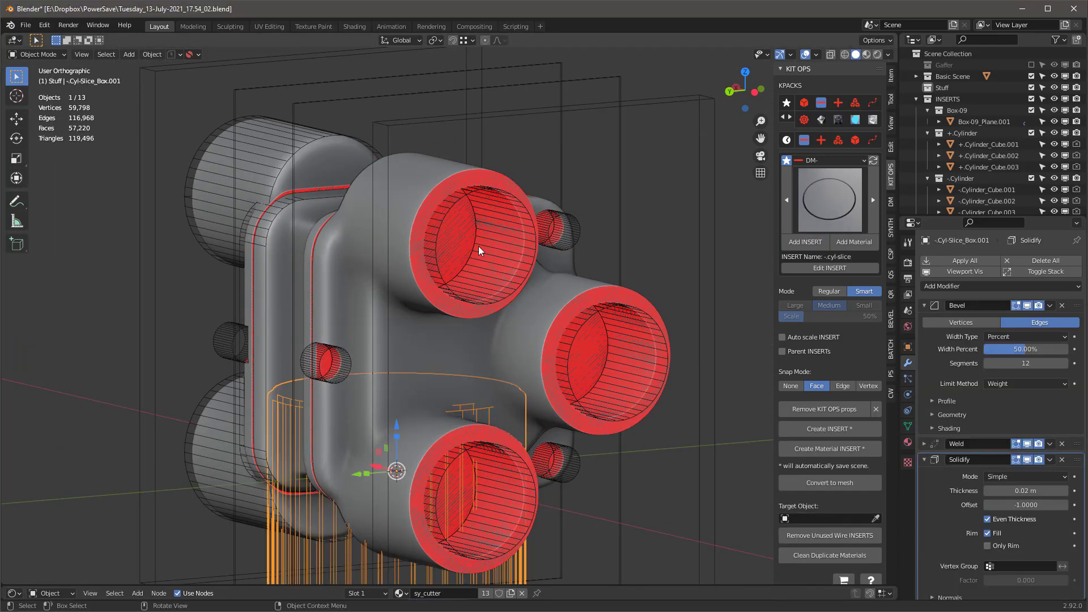
{"action": "key", "text": "x"}
{"action": "left_click", "coordinate": [431, 248]}
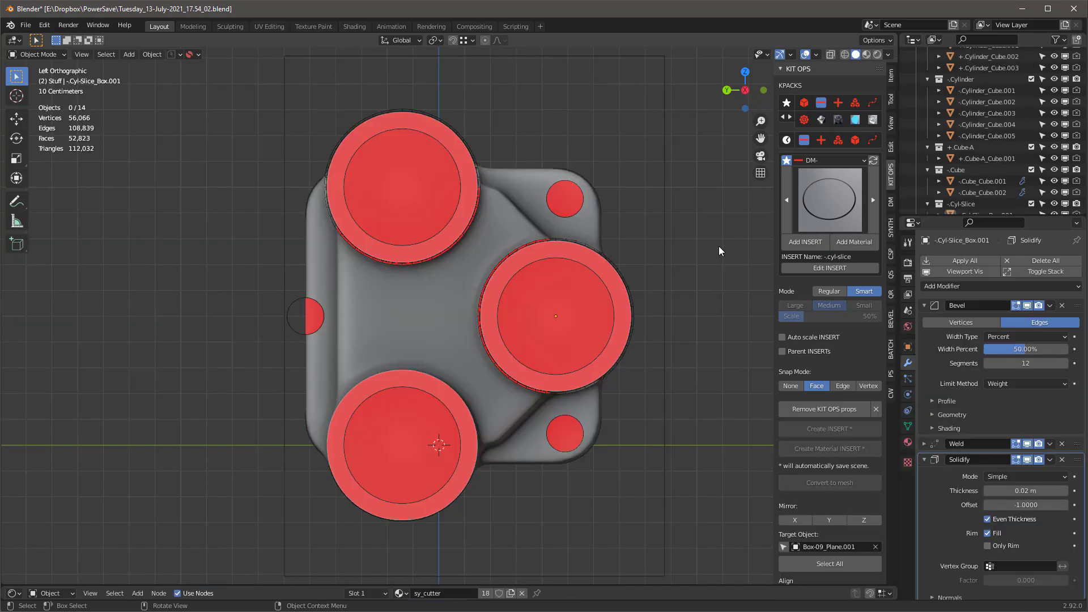
{"action": "left_click", "coordinate": [478, 440]}
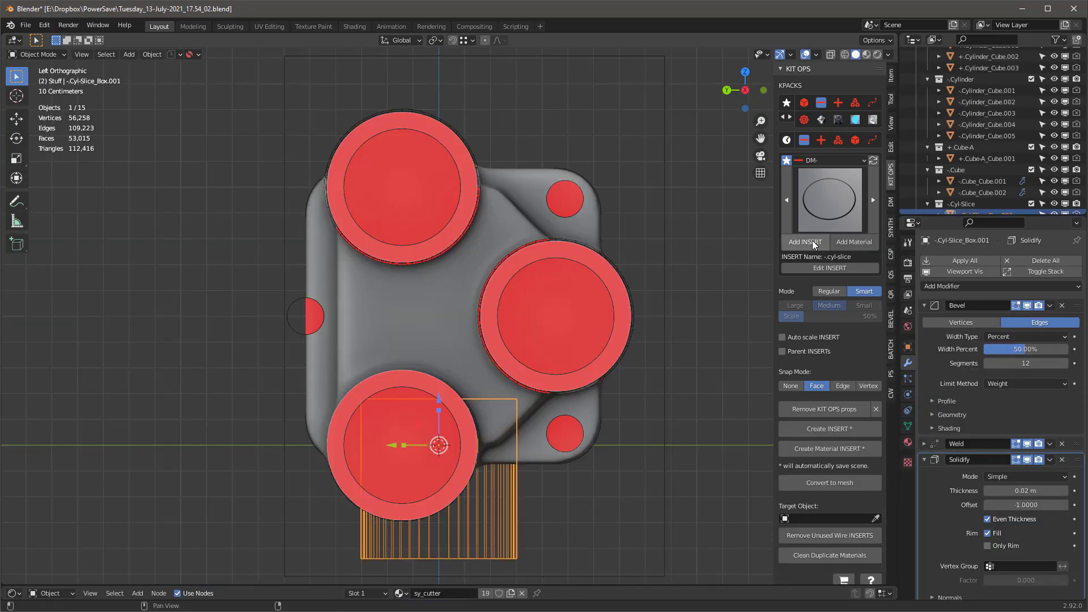
{"action": "key", "text": "Delete"}
{"action": "key", "text": "ctrl+z"}
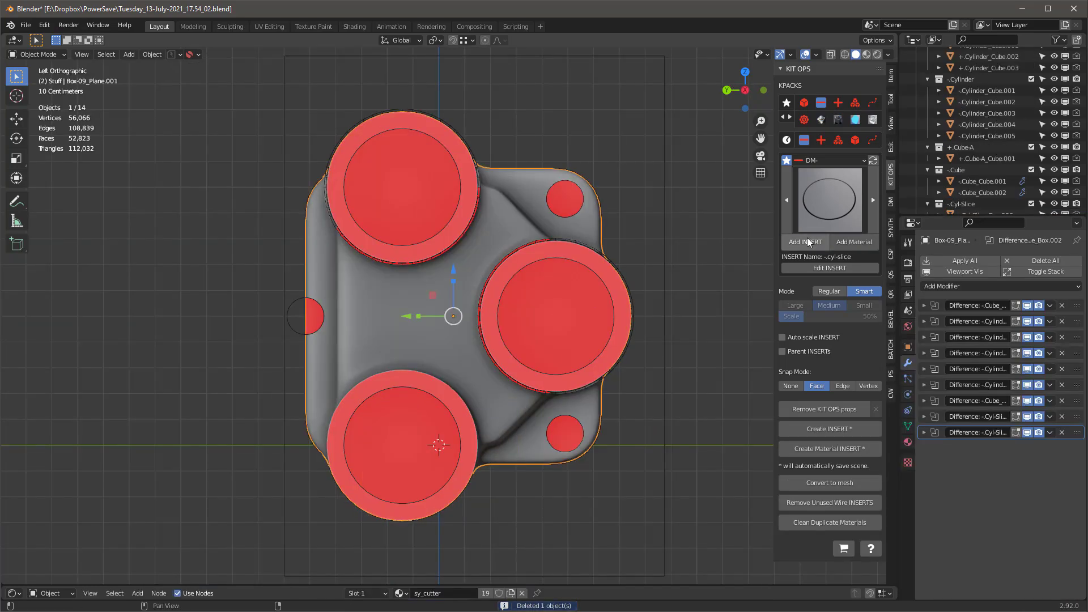
{"action": "key", "text": "ctrl+z"}
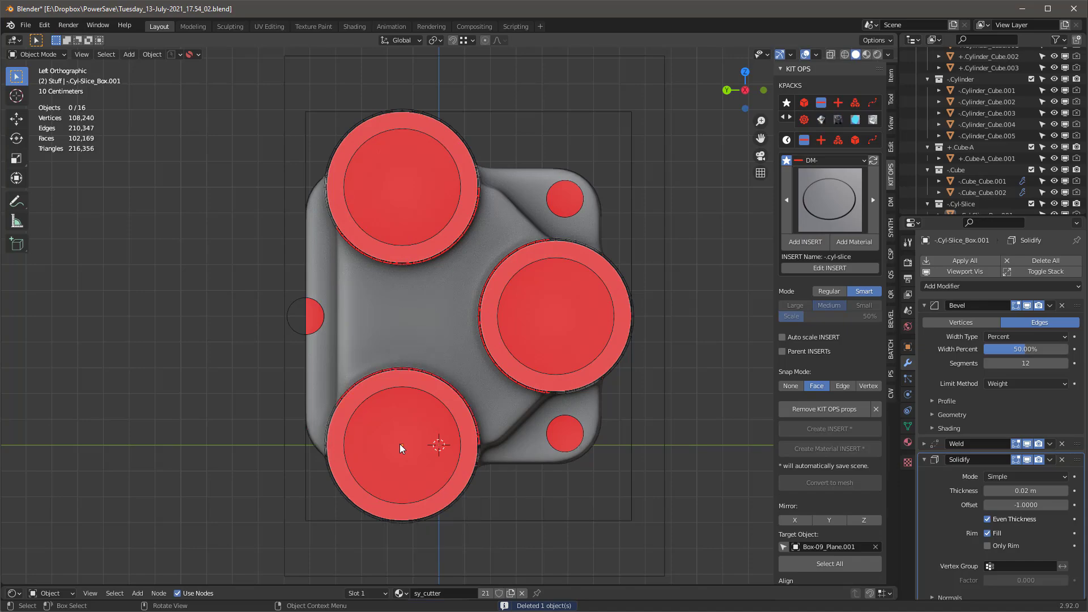
{"action": "left_click", "coordinate": [401, 446]}
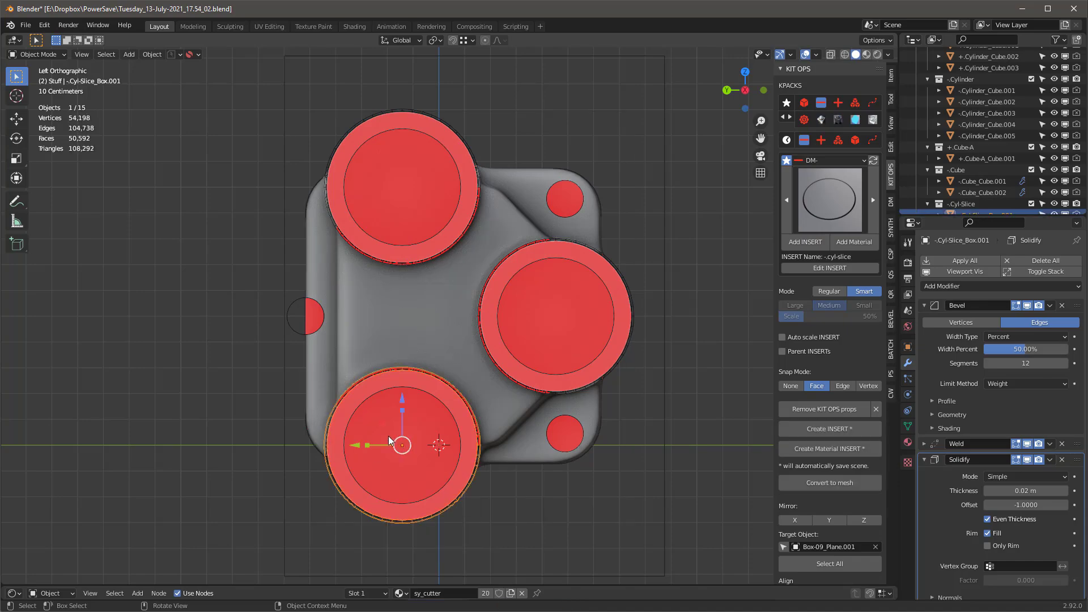
Hide the body's modifiers in the viewport and select the three cyl-slice cutters around the end cylinders.
{"action": "middle_click_drag", "start_coordinate": [400, 448], "coordinate": [425, 307]}
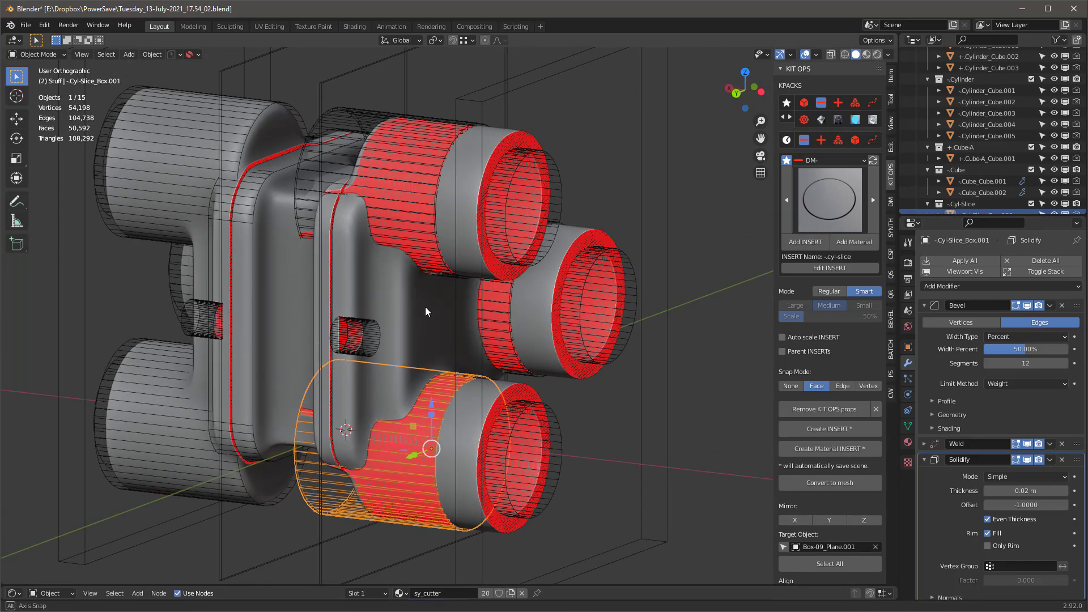
{"action": "left_click", "coordinate": [305, 290]}
{"action": "left_click", "coordinate": [962, 272]}
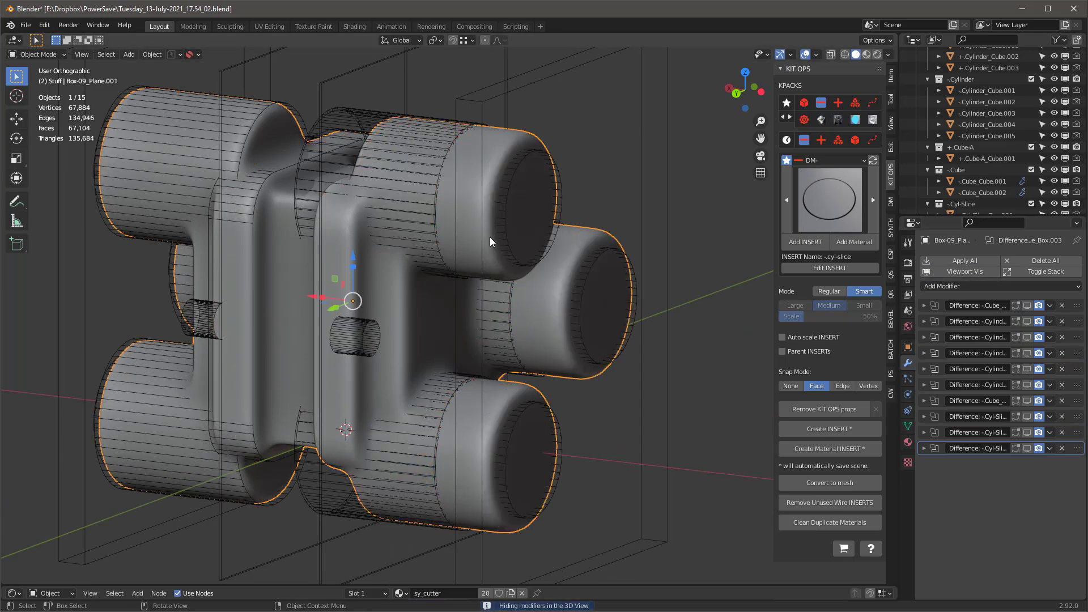
{"action": "left_click", "coordinate": [421, 160]}
{"action": "middle_click_drag", "start_coordinate": [396, 219], "coordinate": [444, 216], "text": "alt"}
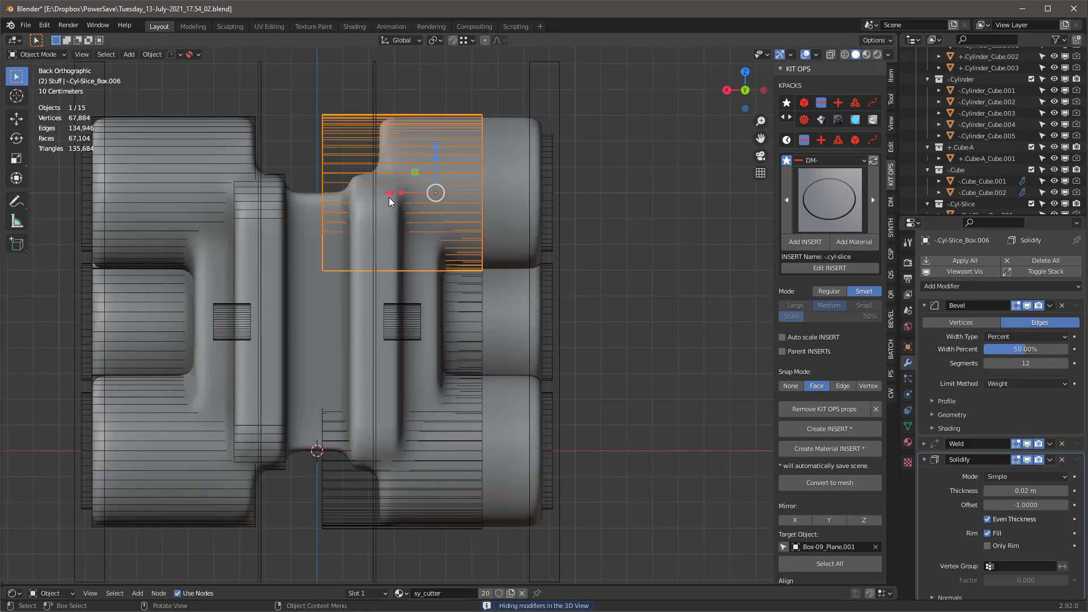
{"action": "left_click", "coordinate": [334, 495], "text": "shift"}
{"action": "middle_click_drag", "start_coordinate": [334, 495], "coordinate": [359, 420]}
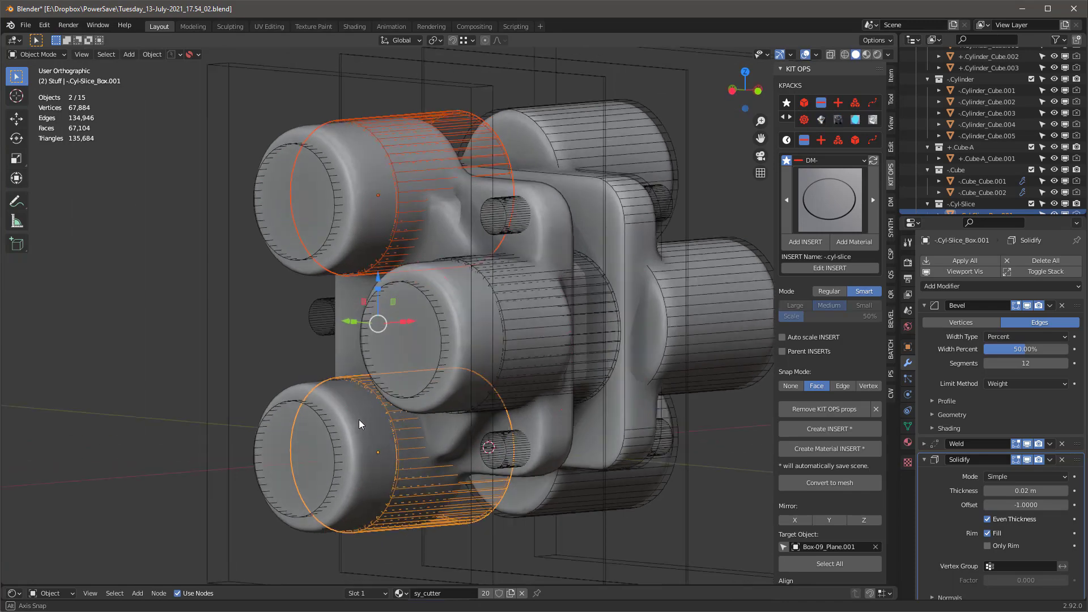
{"action": "left_click", "coordinate": [594, 327], "text": "shift"}
{"action": "key", "text": "ctrl+z"}
{"action": "left_click", "coordinate": [593, 304], "text": "shift"}
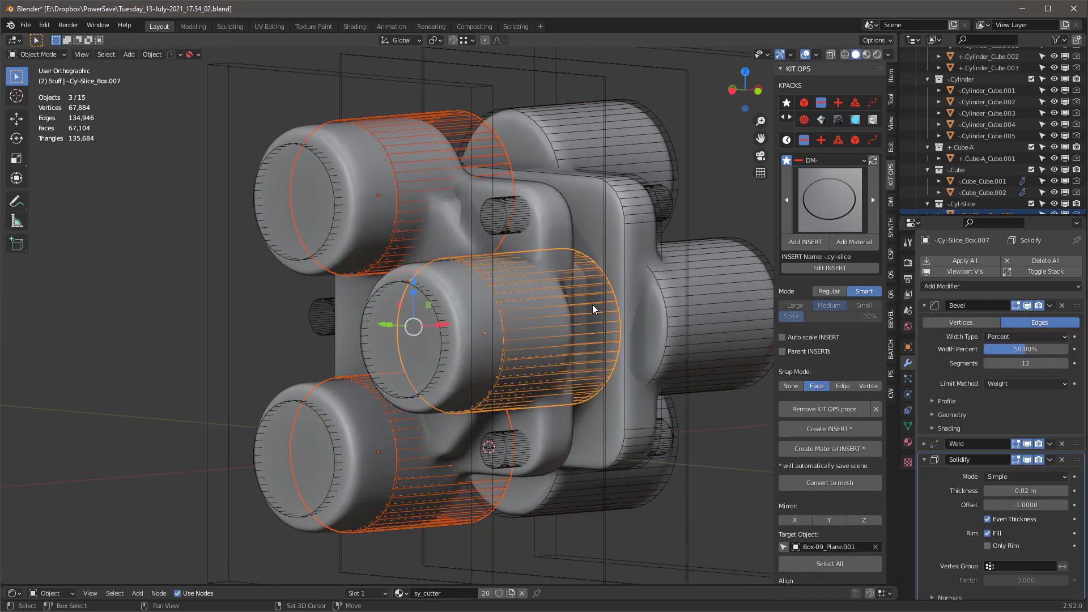
{"action": "middle_click_drag", "start_coordinate": [593, 304], "coordinate": [549, 355], "text": "alt"}
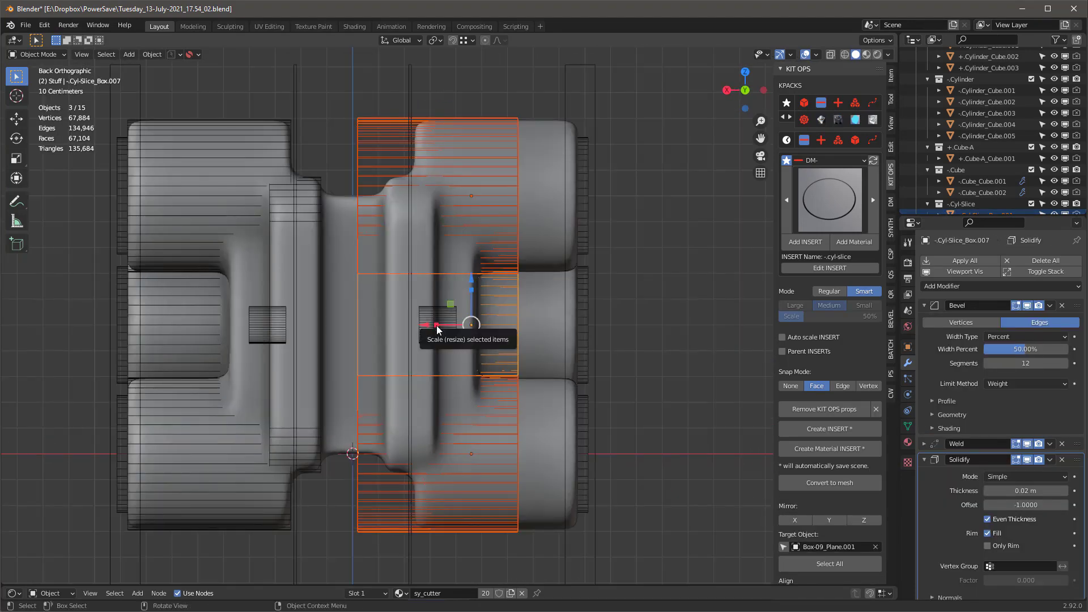
Try to set the X dimension of the active cyl-slice cutter to 0.1 m.
{"action": "left_click", "coordinate": [891, 75]}
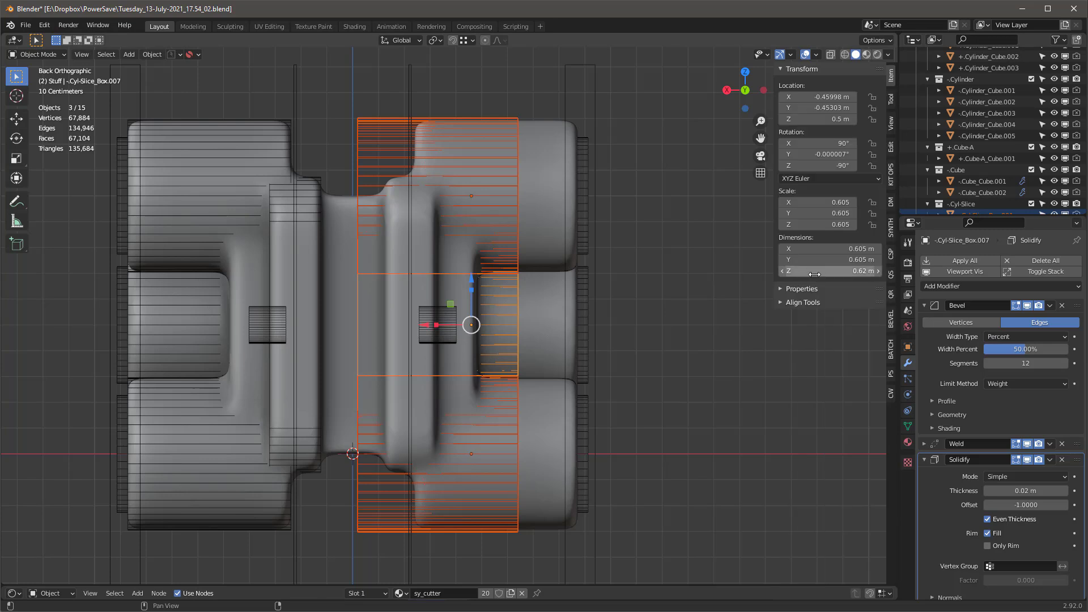
{"action": "left_click", "coordinate": [818, 249]}
{"action": "key", "text": "BackSpace"}
{"action": "type", "text": ".1"}
{"action": "key", "text": "Return"}
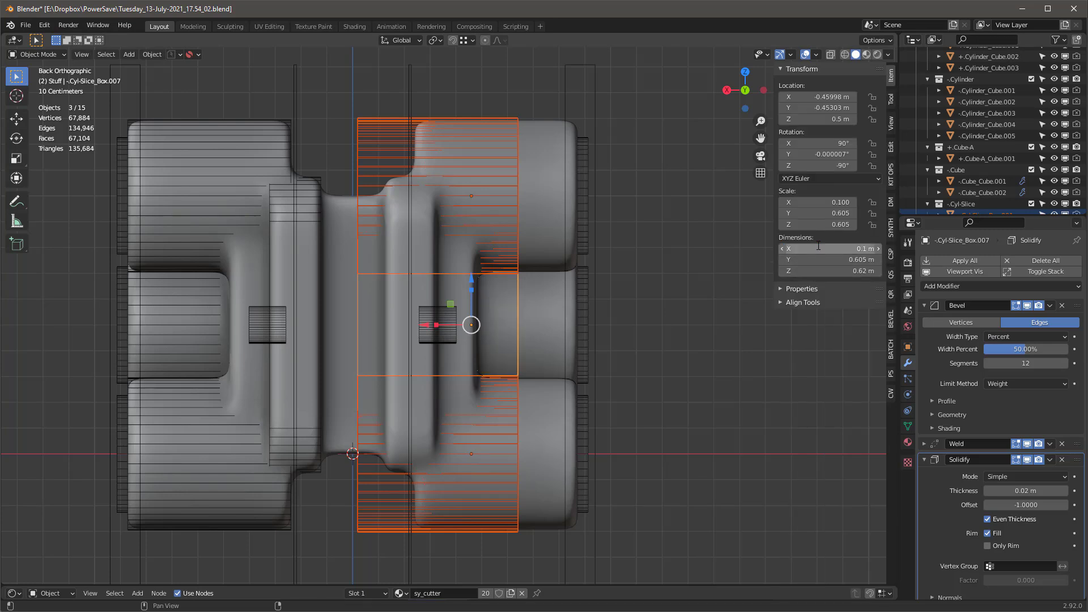
{"action": "key", "text": "ctrl+z"}
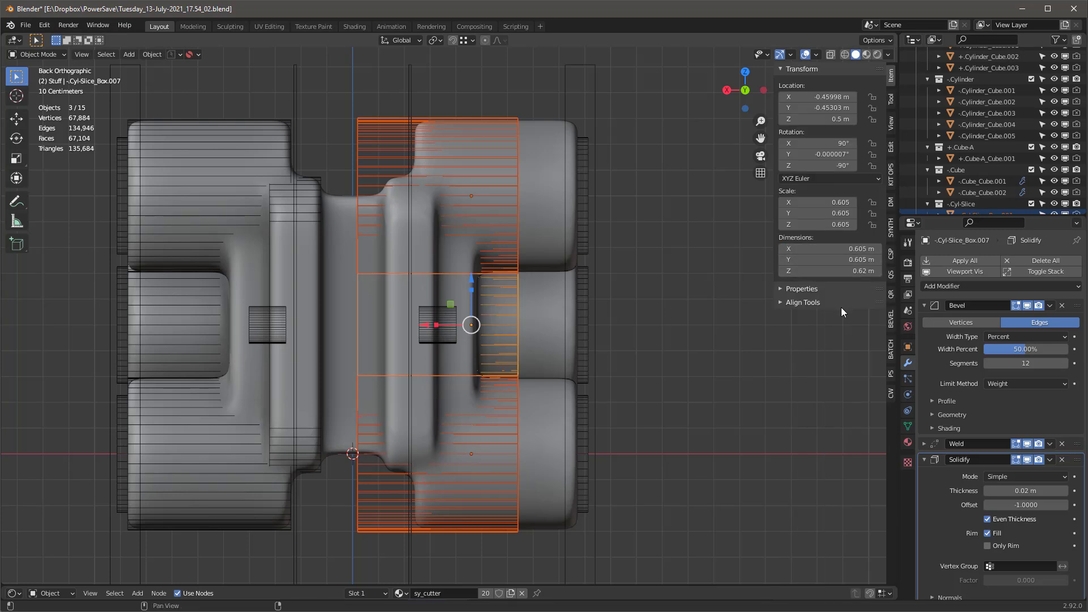
{"action": "left_click", "coordinate": [850, 270]}
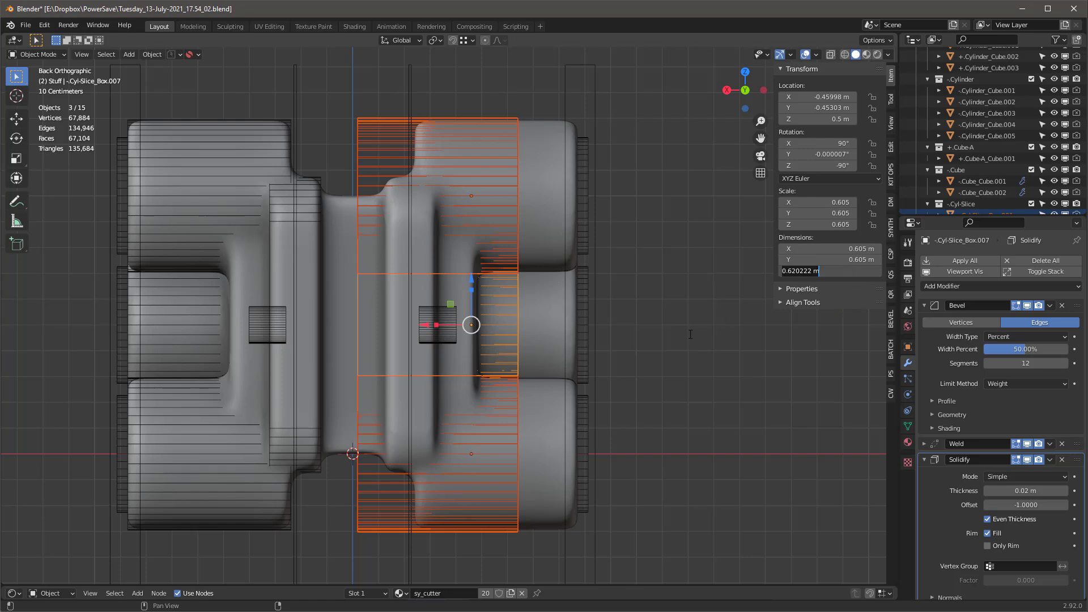
{"action": "left_click", "coordinate": [774, 357]}
{"action": "mouse_move", "coordinate": [768, 365]}
{"action": "middle_mouse_down"}
{"action": "mouse_move", "coordinate": [679, 385]}
{"action": "mouse_move", "coordinate": [749, 367]}
{"action": "middle_mouse_up"}
Set the active cyl-slice cutter's Y rotation to 0° and apply the rotation of the selected cutters.
{"action": "left_click", "coordinate": [814, 154]}
{"action": "type", "text": "0"}
{"action": "key", "text": "Return"}
{"action": "key", "text": "ctrl+a"}
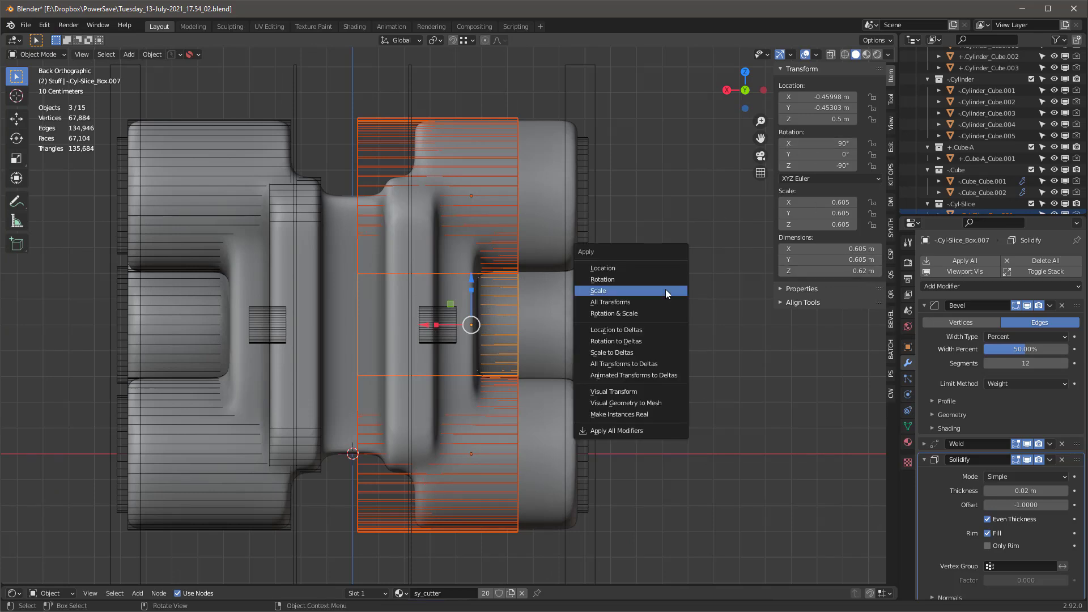
{"action": "left_click", "coordinate": [666, 289]}
Set the X dimension of the active cyl-slice cutter to 0.01 m.
{"action": "left_click", "coordinate": [831, 248]}
{"action": "type", "text": "0.01"}
{"action": "key", "text": "Return"}
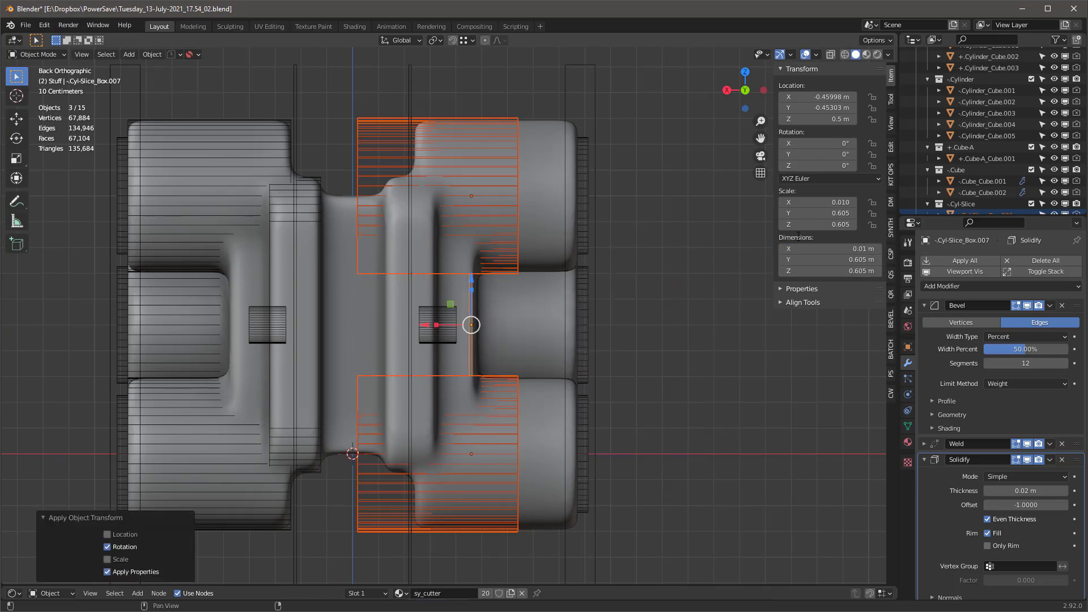
{"action": "key", "text": "ctrl+z"}
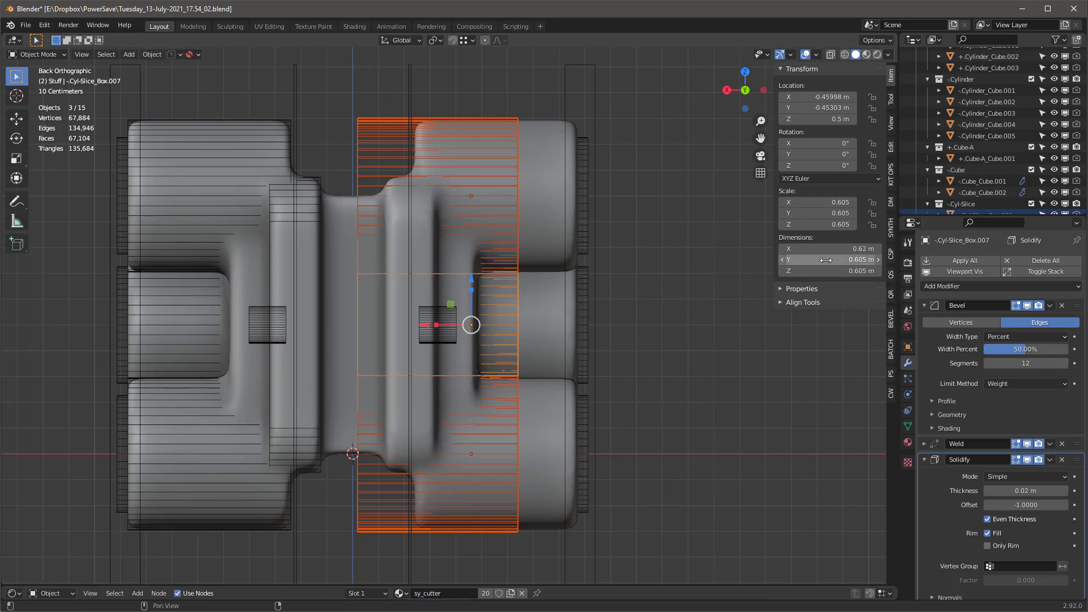
{"action": "left_click", "coordinate": [786, 248]}
{"action": "type", "text": ".01"}
{"action": "key", "text": "Return"}
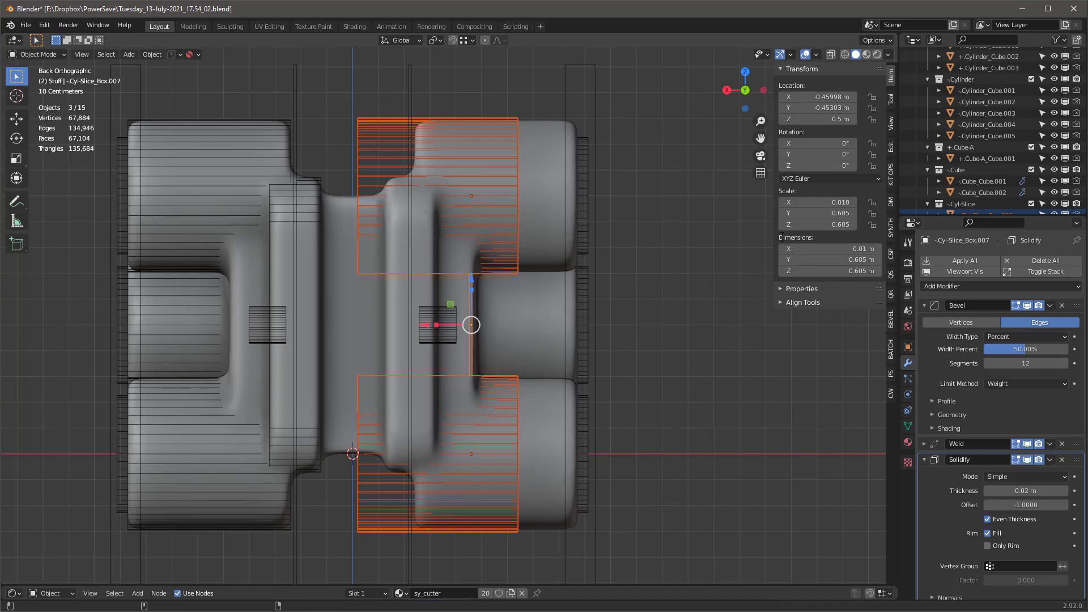
Set the X dimension of the upper and lower cyl-slice cutters to 0.01 m each.
{"action": "left_click", "coordinate": [475, 158]}
{"action": "left_click", "coordinate": [860, 249]}
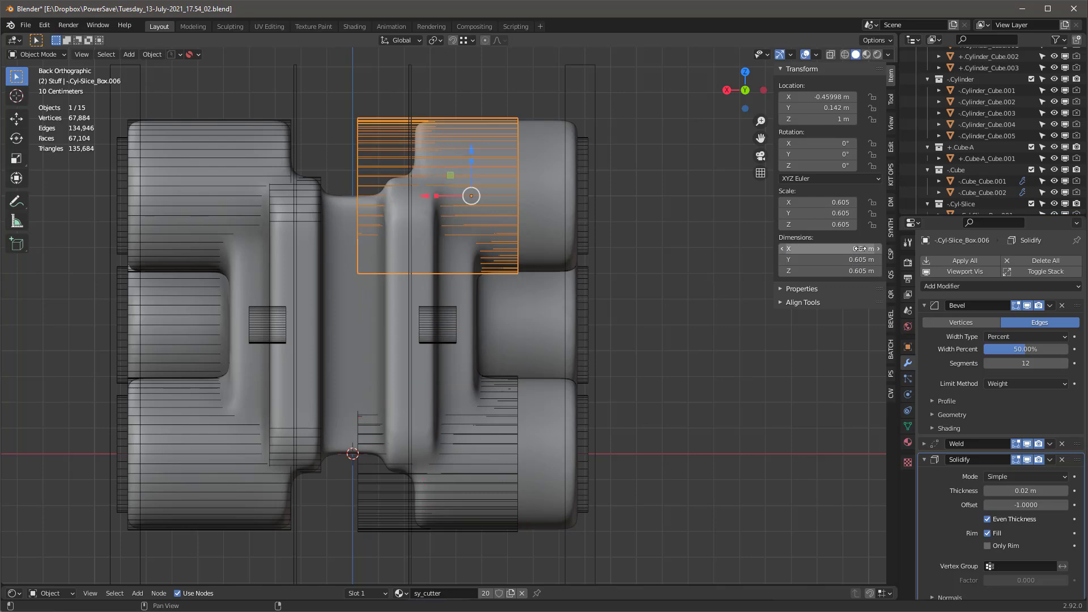
{"action": "type", "text": ".01"}
{"action": "key", "text": "Return"}
{"action": "left_click", "coordinate": [368, 529]}
{"action": "left_click", "coordinate": [857, 248]}
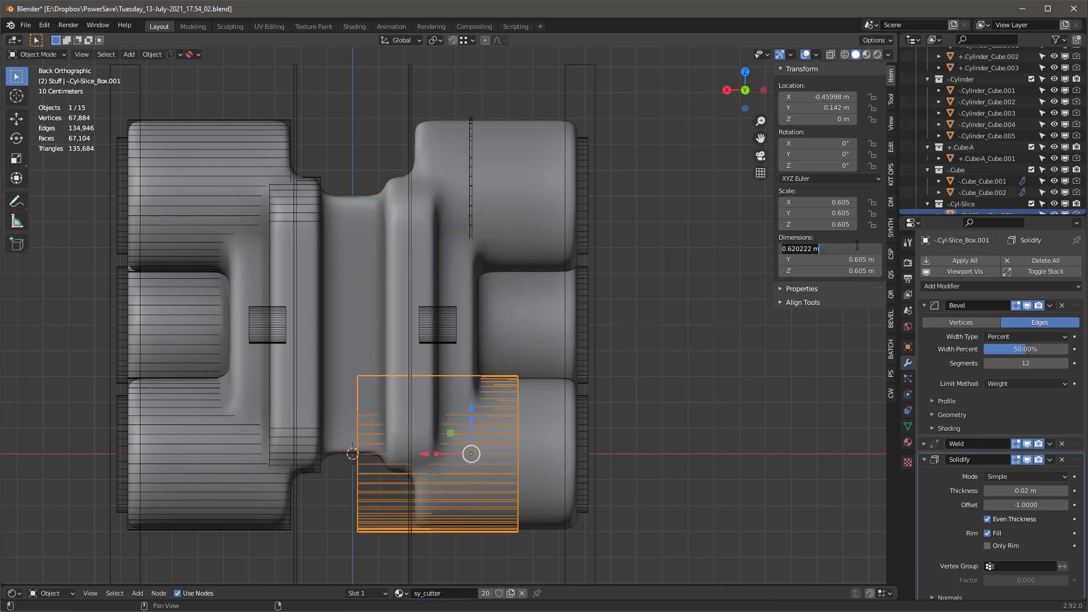
{"action": "type", "text": ".01"}
{"action": "key", "text": "Return"}
Select the three thin cyl-slice cutters and move them together about 0.3 m along negative X, towards the cylinder ends.
{"action": "left_click", "coordinate": [500, 205], "text": "shift"}
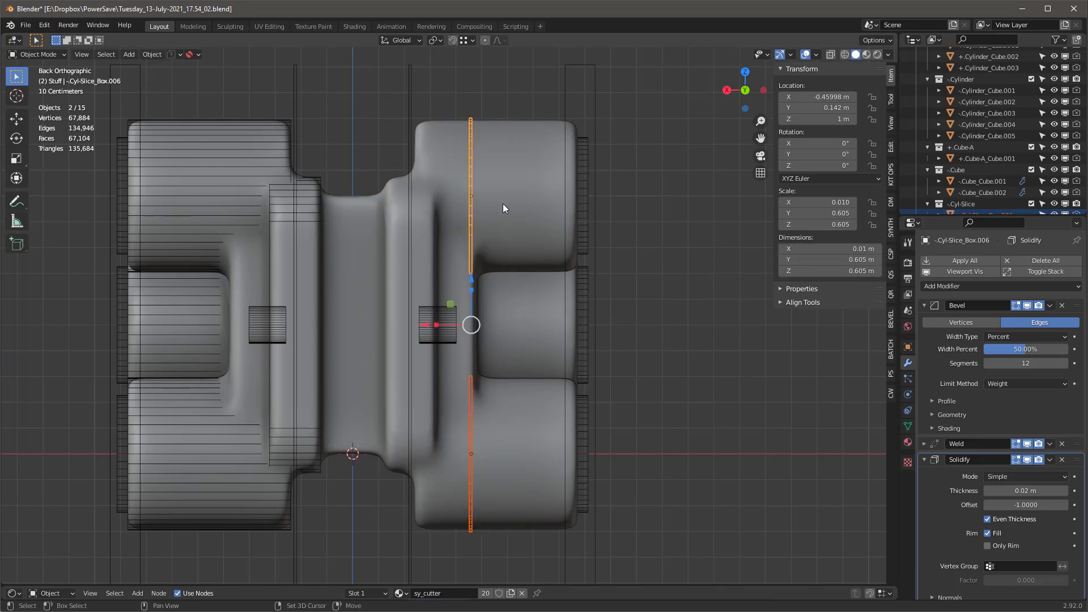
{"action": "key", "text": "KP_1"}
{"action": "left_click", "coordinate": [471, 264]}
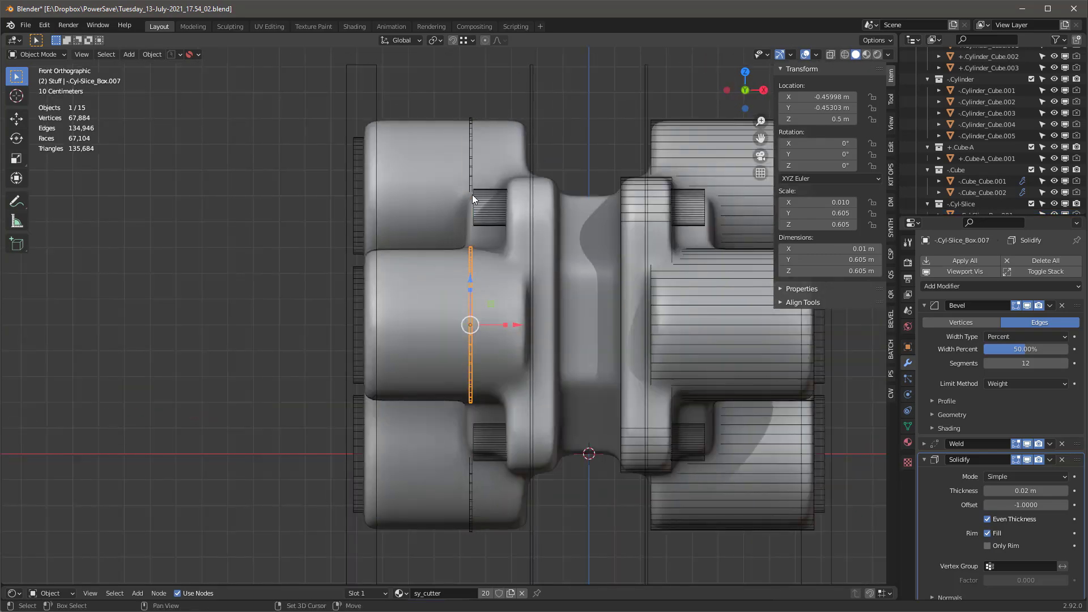
{"action": "left_click", "coordinate": [473, 196], "text": "shift"}
{"action": "left_click", "coordinate": [467, 475], "text": "shift"}
{"action": "key", "text": "g"}
{"action": "key", "text": "x"}
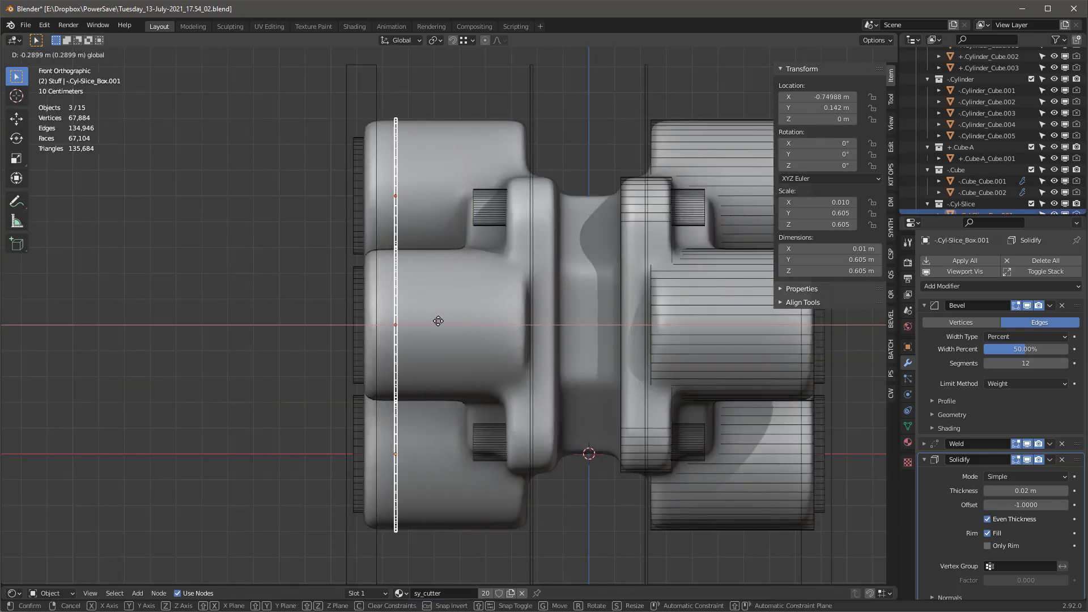
{"action": "left_click", "coordinate": [435, 320]}
Set the Solidify thickness of each of the three cyl-slice cutters to 0.055 m.
{"action": "middle_click_drag", "start_coordinate": [435, 321], "coordinate": [418, 254]}
{"action": "scroll", "coordinate": [418, 253], "scroll_direction": "up", "scroll_amount": 4}
{"action": "scroll", "coordinate": [431, 261], "scroll_direction": "down", "scroll_amount": 3}
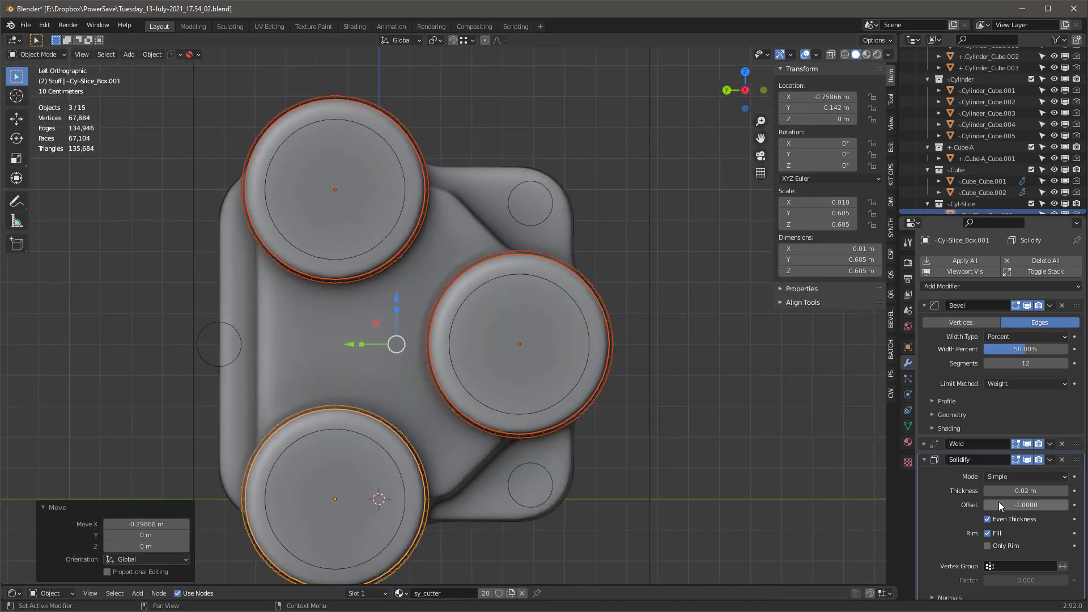
{"action": "left_click_drag", "start_coordinate": [1020, 491], "coordinate": [1045, 491]}
{"action": "left_click", "coordinate": [612, 321]}
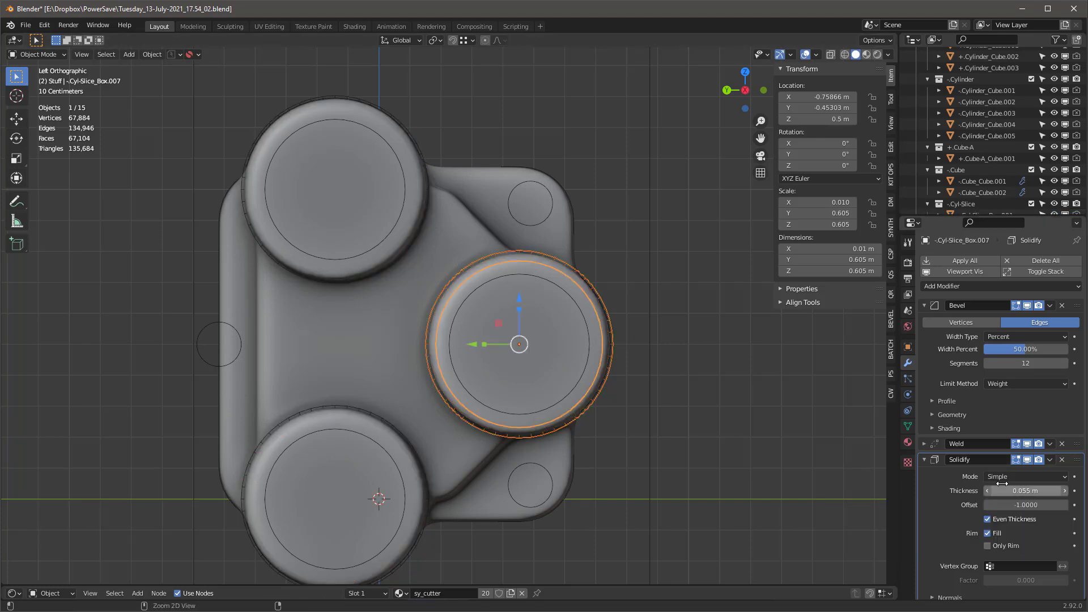
{"action": "left_click", "coordinate": [418, 144]}
{"action": "left_click", "coordinate": [417, 142]}
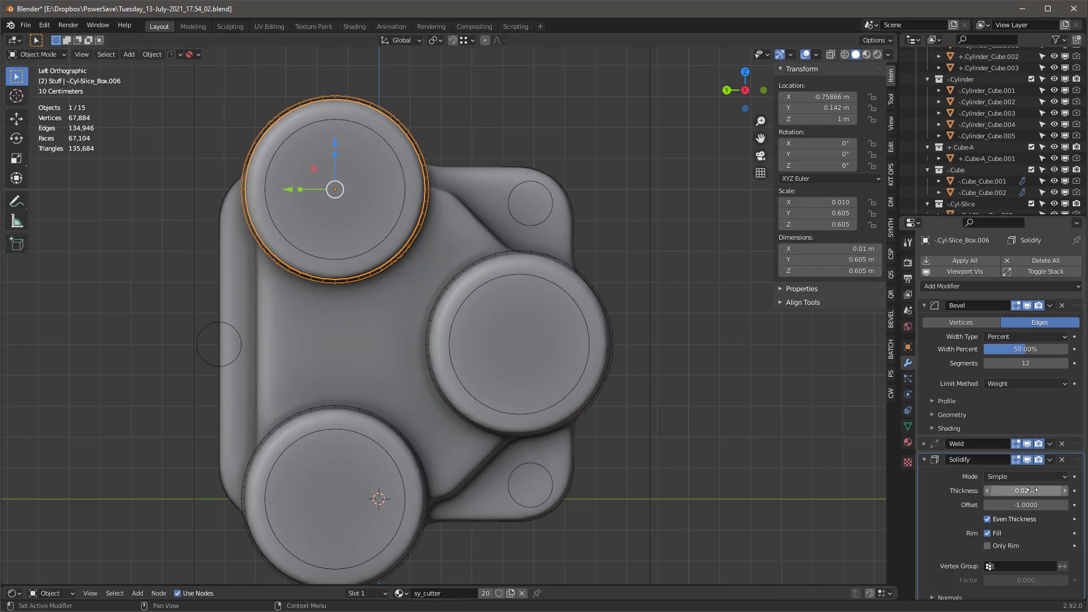
{"action": "middle_click_drag", "start_coordinate": [542, 124], "coordinate": [544, 156]}
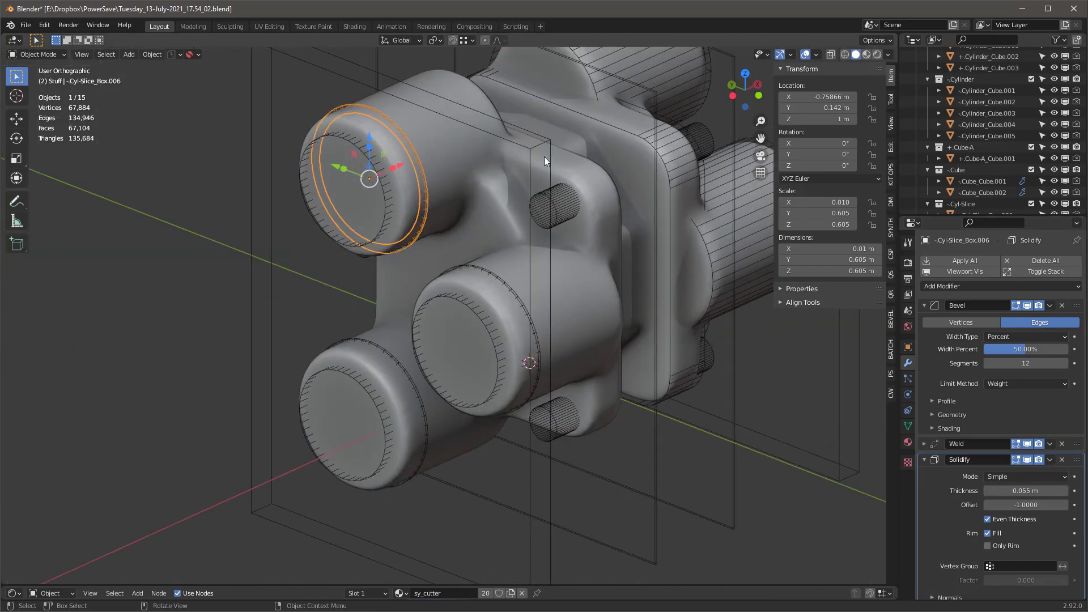
Select the body and show its modifiers in the viewport again.
{"action": "scroll", "coordinate": [544, 156], "scroll_direction": "up", "scroll_amount": 3}
{"action": "left_click", "coordinate": [597, 188]}
{"action": "left_click", "coordinate": [967, 272]}
{"action": "scroll", "coordinate": [287, 240], "scroll_direction": "down", "scroll_amount": 3}
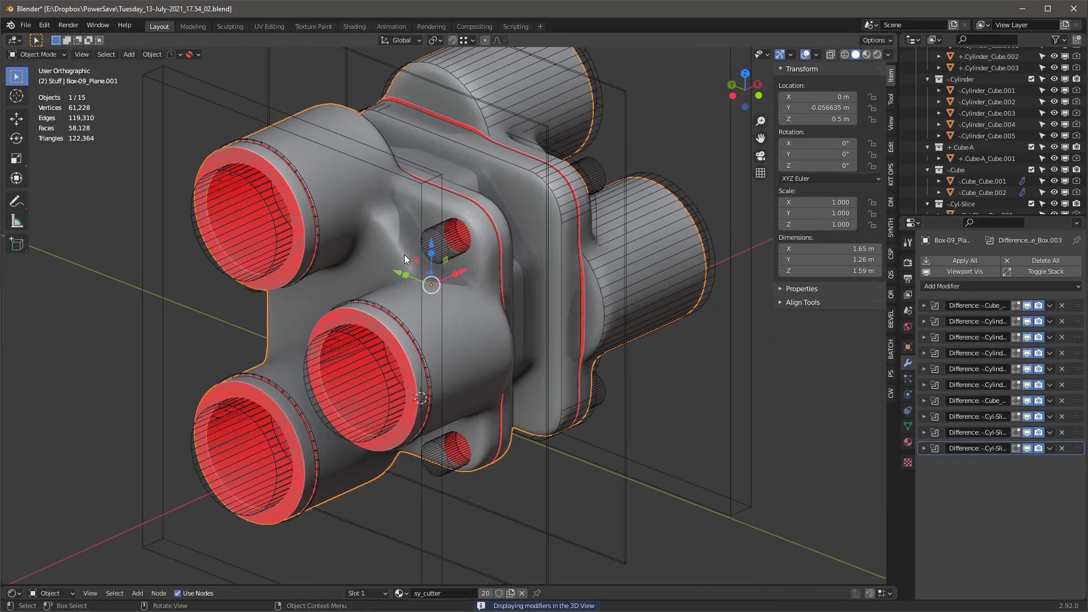
{"action": "middle_click_drag", "start_coordinate": [405, 258], "coordinate": [407, 288]}
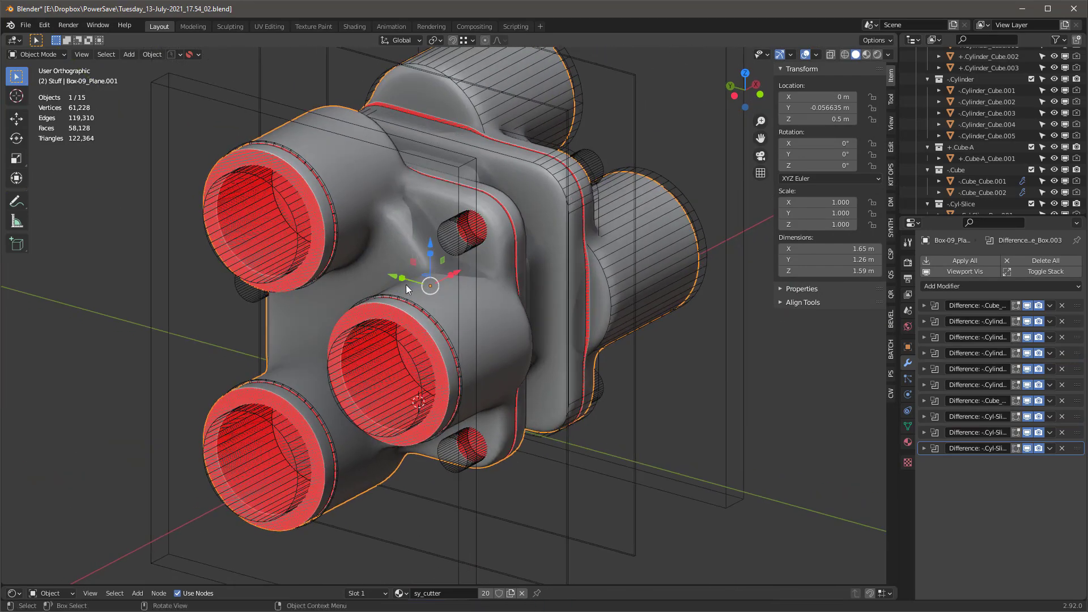
Mirror each of the three cyl-slice cutters across X with KIT OPS and hide the viewport overlays.
{"action": "left_click", "coordinate": [420, 307]}
{"action": "left_click", "coordinate": [887, 170]}
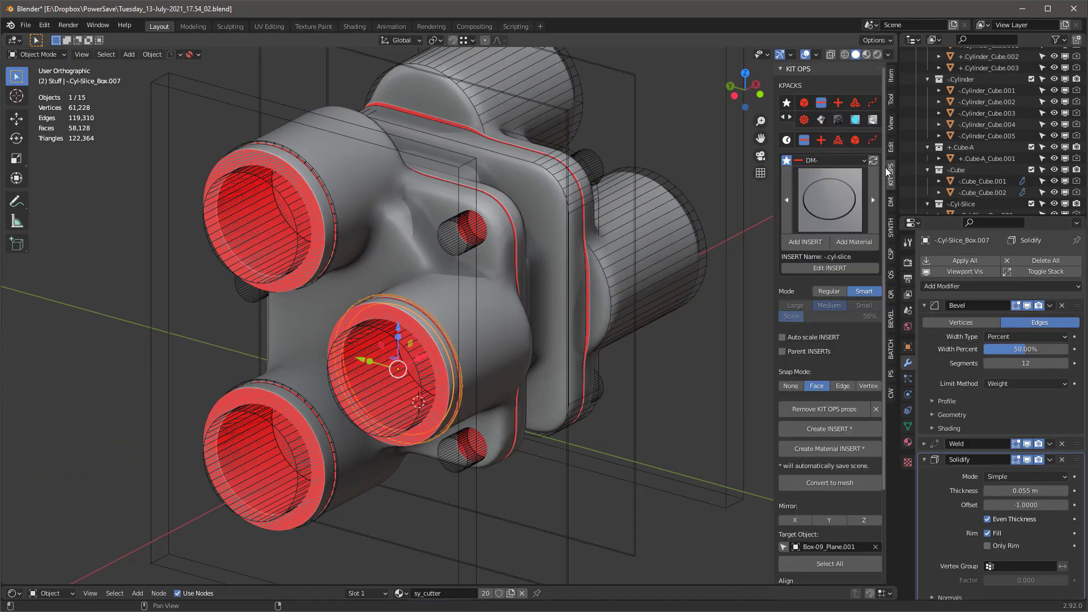
{"action": "left_click", "coordinate": [320, 191]}
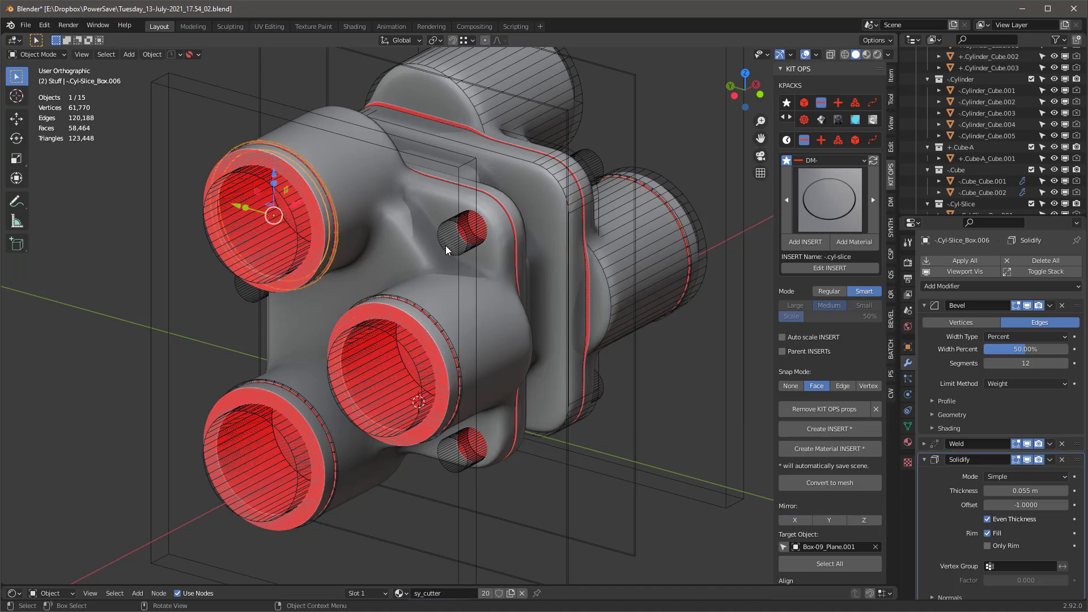
{"action": "left_click", "coordinate": [315, 415]}
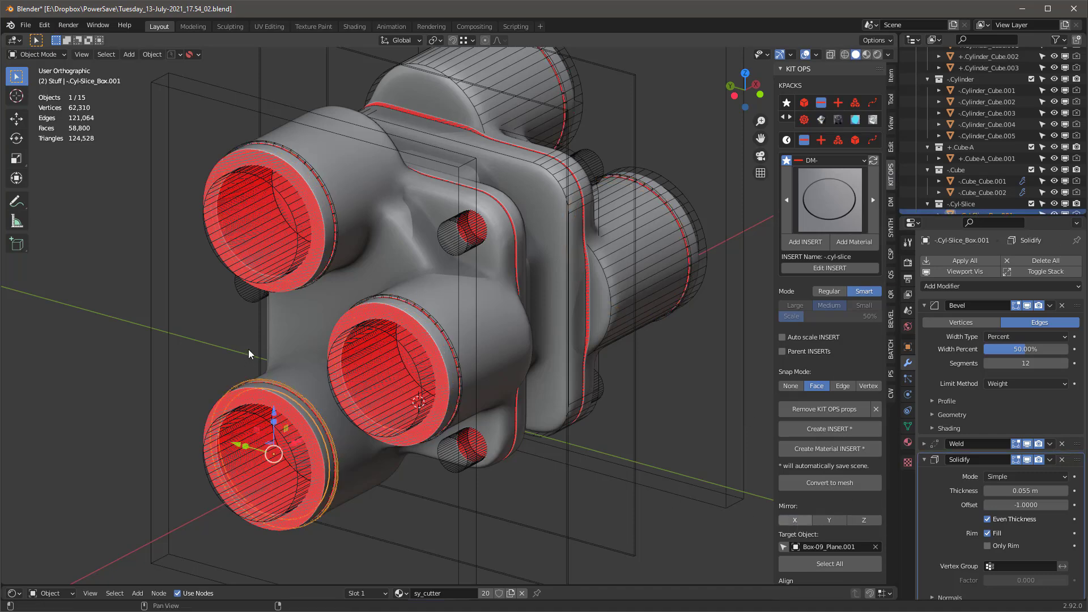
{"action": "middle_click_drag", "start_coordinate": [641, 396], "coordinate": [541, 431]}
{"action": "left_click", "coordinate": [805, 54]}
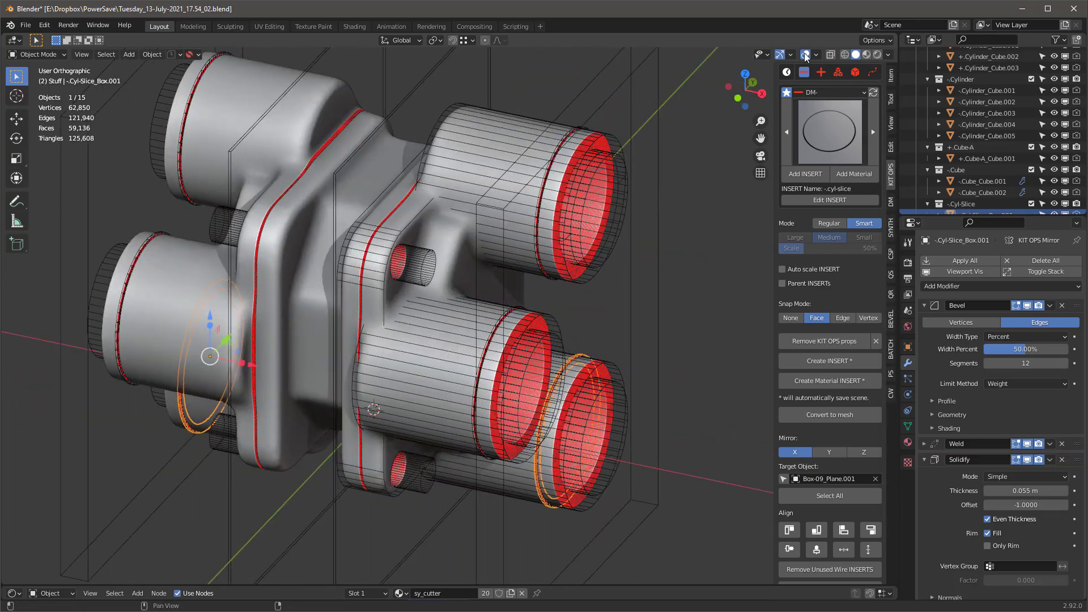
{"action": "middle_click_drag", "start_coordinate": [595, 272], "coordinate": [623, 331]}
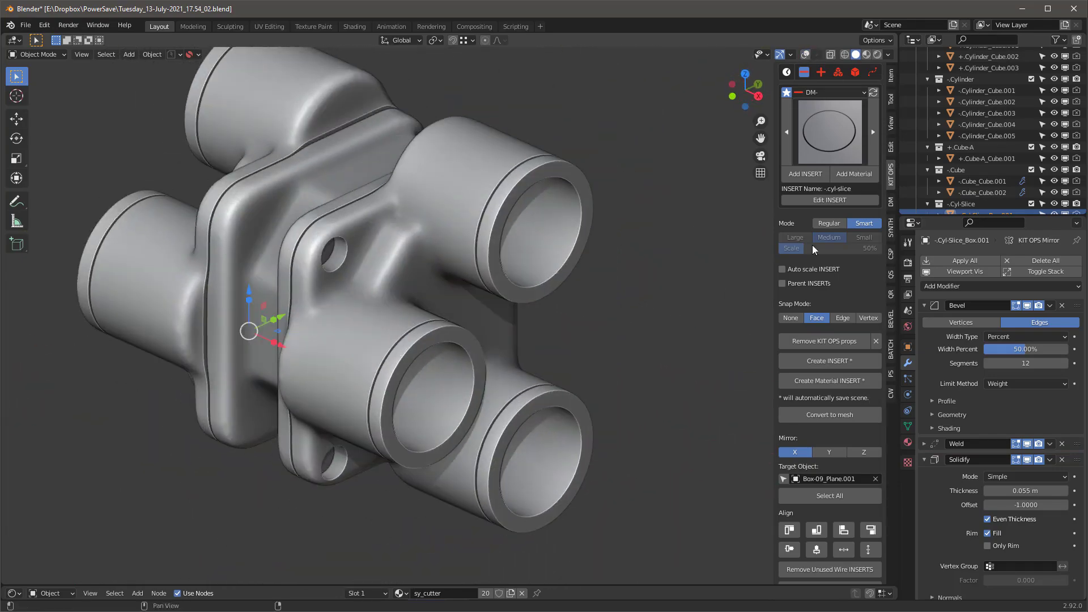
Pick sy_steel_mat from the KO-Metal pack, try to add it to the model, and switch to material preview shading.
{"action": "scroll", "coordinate": [814, 250], "scroll_direction": "up", "scroll_amount": 3}
{"action": "left_click", "coordinate": [821, 119]}
{"action": "left_click", "coordinate": [838, 200]}
{"action": "left_click", "coordinate": [439, 403]}
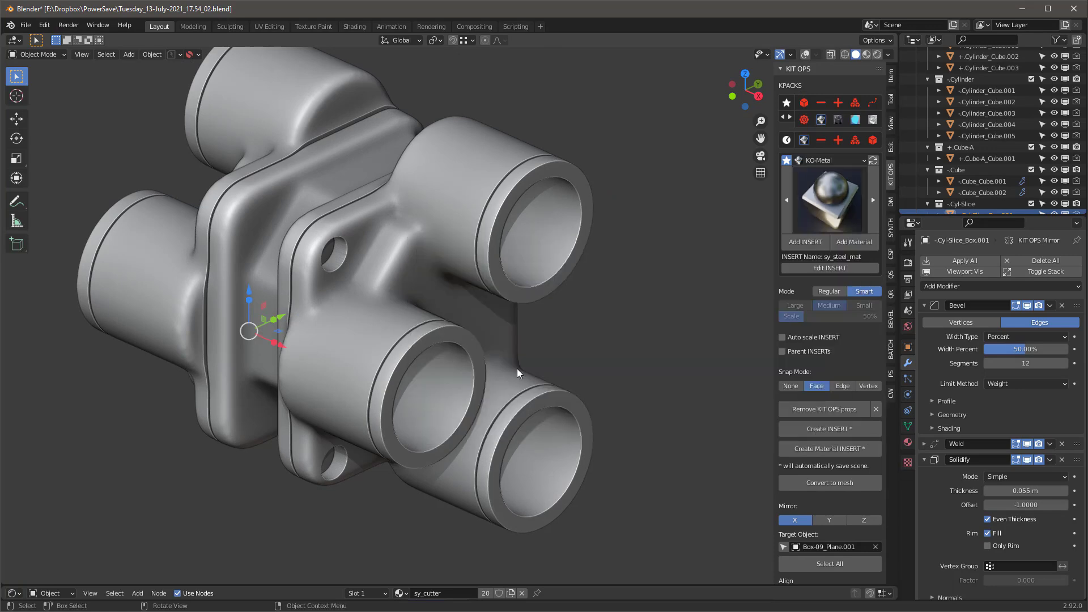
{"action": "left_click", "coordinate": [559, 425]}
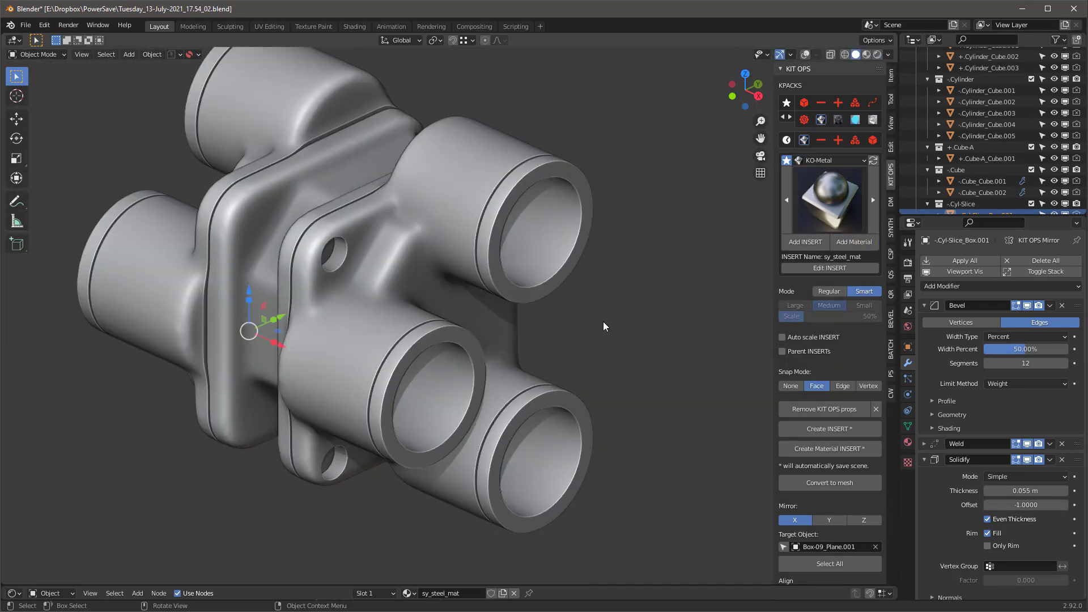
{"action": "key", "text": "z"}
{"action": "left_click", "coordinate": [593, 396]}
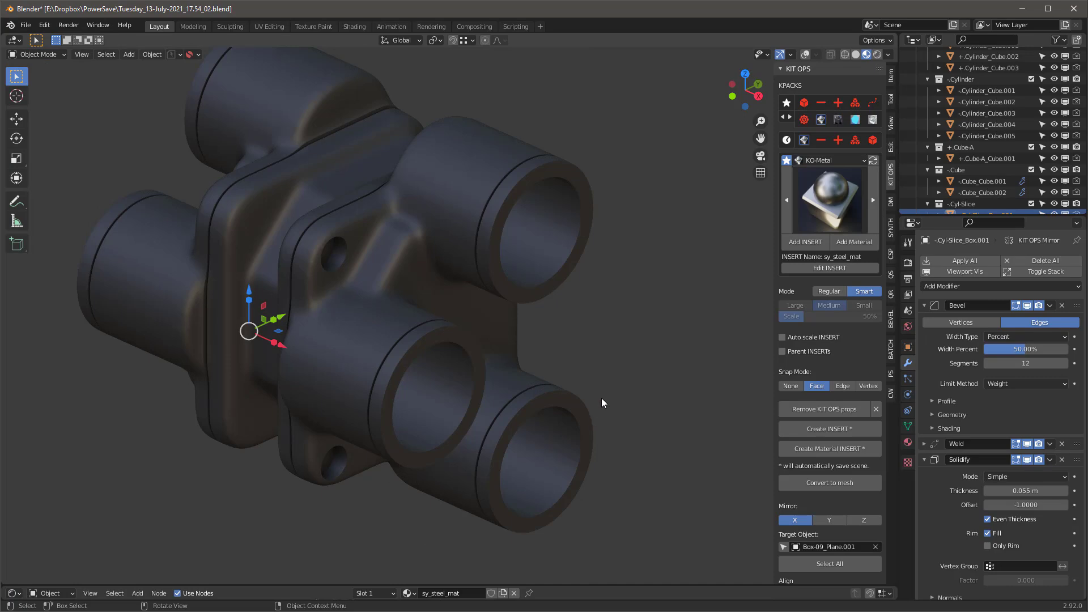
Show the overlays, select the body and add the sy_steel_mat material to it.
{"action": "left_click", "coordinate": [804, 54]}
{"action": "left_click", "coordinate": [475, 147]}
{"action": "left_click", "coordinate": [834, 242]}
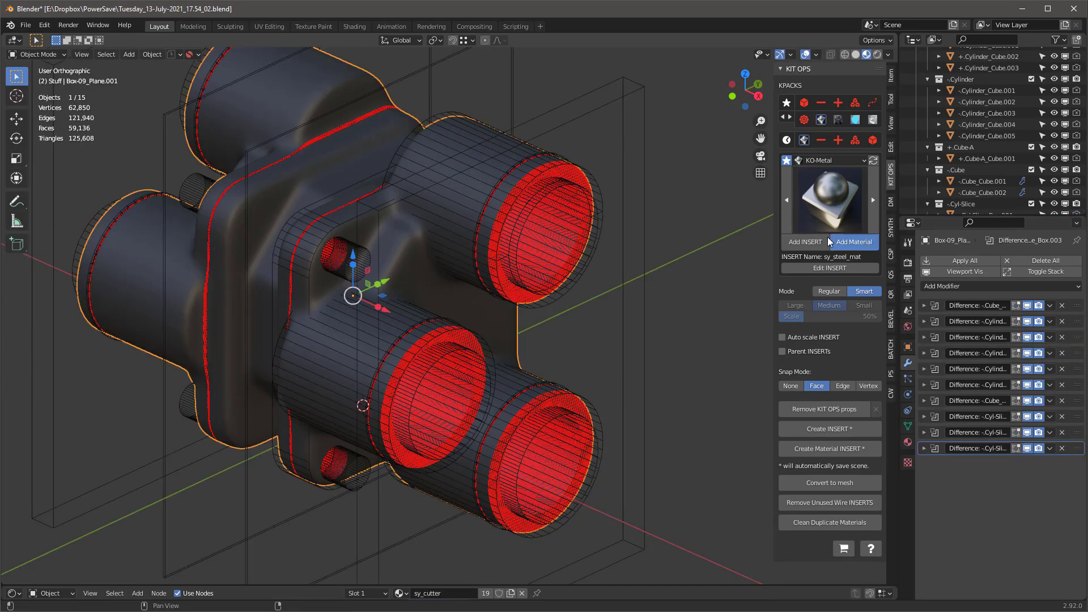
{"action": "left_click", "coordinate": [564, 149]}
{"action": "middle_click_drag", "start_coordinate": [627, 326], "coordinate": [642, 345], "text": "shift"}
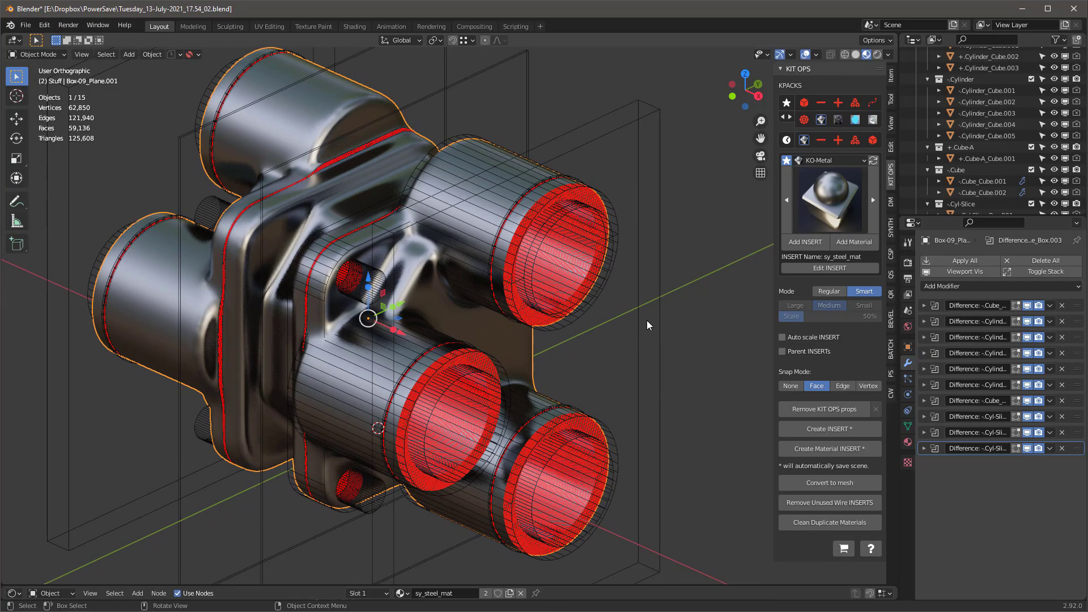
Hide the overlays and examine the steel finish and slice grooves on the body from several sides.
{"action": "left_click", "coordinate": [685, 175]}
{"action": "left_click", "coordinate": [804, 55]}
{"action": "middle_click_drag", "start_coordinate": [565, 241], "coordinate": [505, 252]}
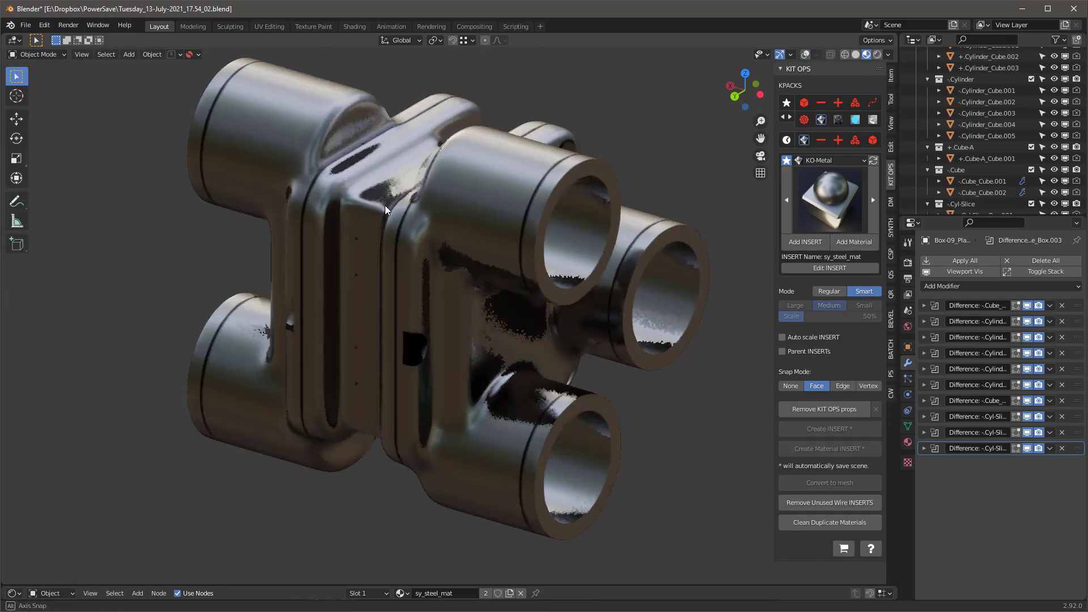
{"action": "middle_click_drag", "start_coordinate": [385, 206], "coordinate": [522, 216]}
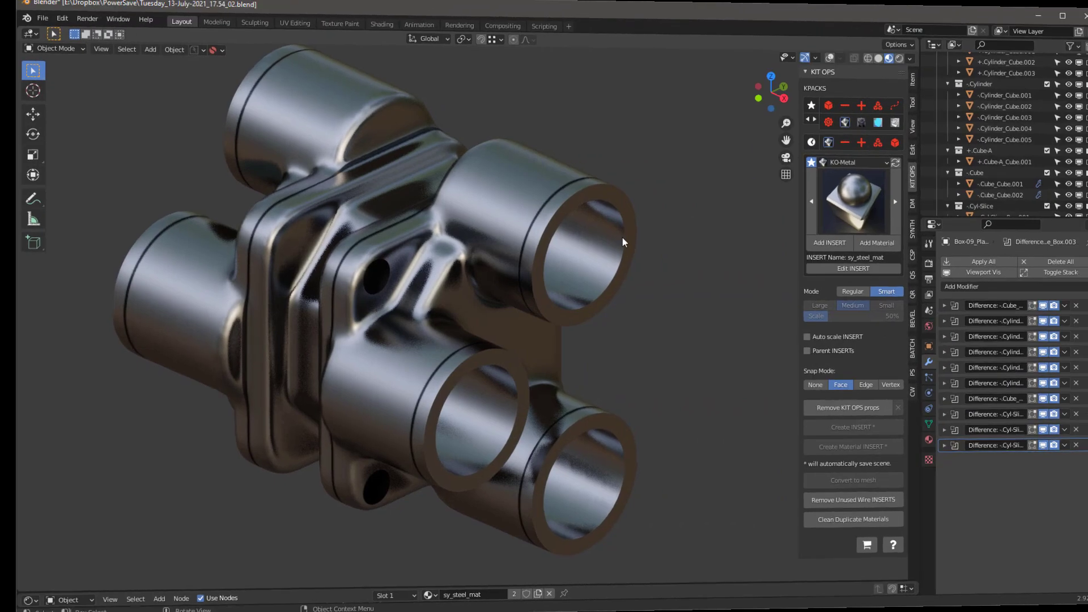
{"action": "middle_click_drag", "start_coordinate": [622, 237], "coordinate": [568, 235]}
{"action": "scroll", "coordinate": [620, 237], "scroll_direction": "down", "scroll_amount": 4}
{"action": "scroll", "coordinate": [617, 233], "scroll_direction": "up", "scroll_amount": 4}
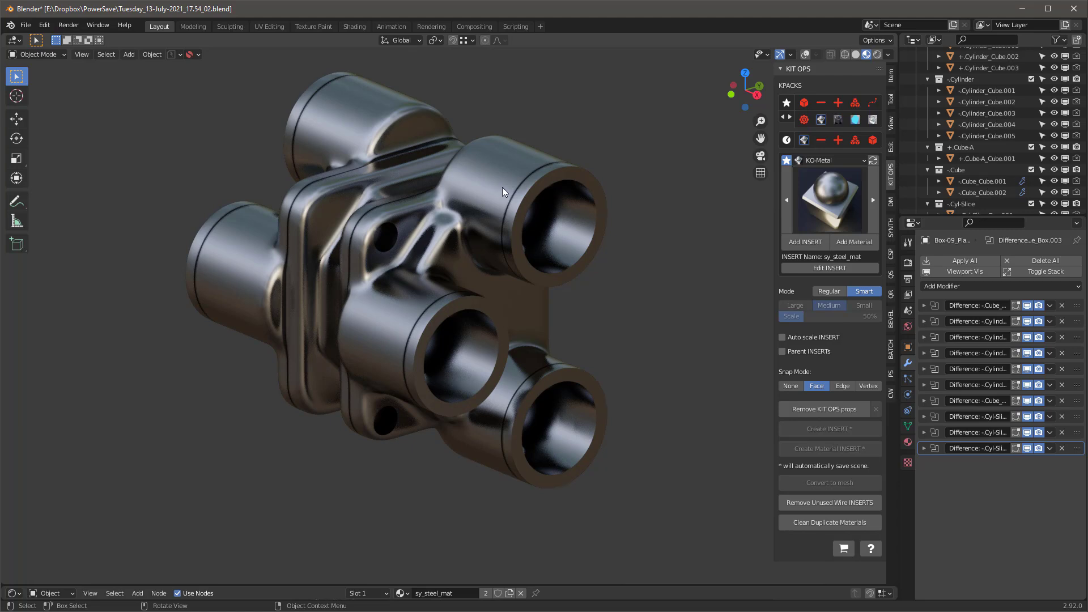
{"action": "middle_click_drag", "start_coordinate": [502, 187], "coordinate": [521, 200]}
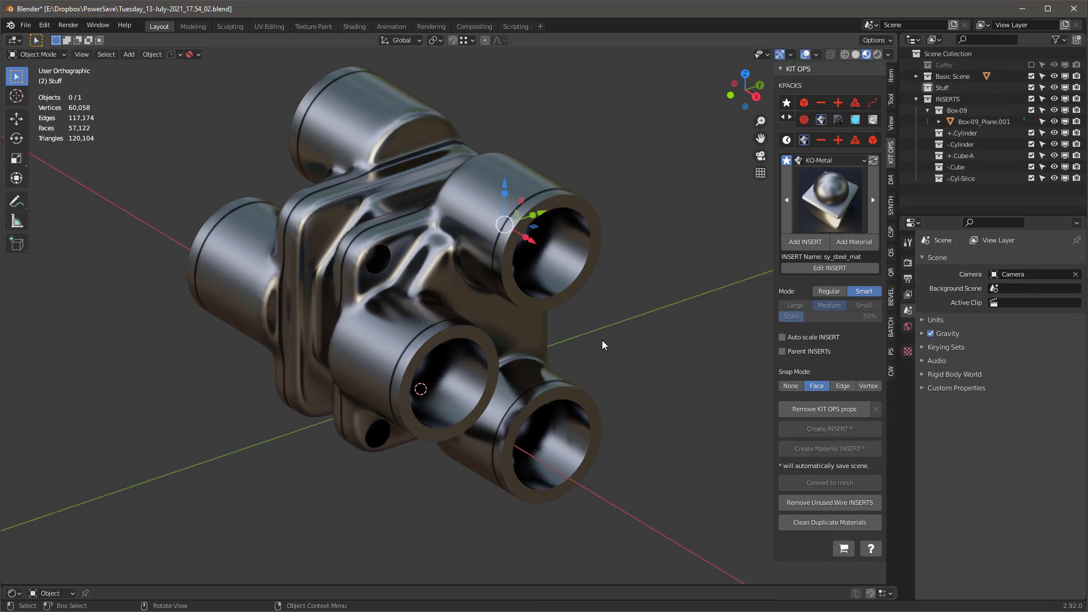
Load the DM-Widgets pack with the bolt-hex INSERT and inspect the flange's bolt holes up close.
{"action": "mouse_move", "coordinate": [601, 340]}
{"action": "middle_mouse_down"}
{"action": "mouse_move", "coordinate": [628, 355]}
{"action": "mouse_move", "coordinate": [554, 320]}
{"action": "mouse_move", "coordinate": [484, 307]}
{"action": "mouse_move", "coordinate": [467, 321]}
{"action": "mouse_move", "coordinate": [461, 351]}
{"action": "mouse_move", "coordinate": [569, 366]}
{"action": "mouse_move", "coordinate": [486, 319]}
{"action": "mouse_move", "coordinate": [618, 334]}
{"action": "middle_mouse_up"}
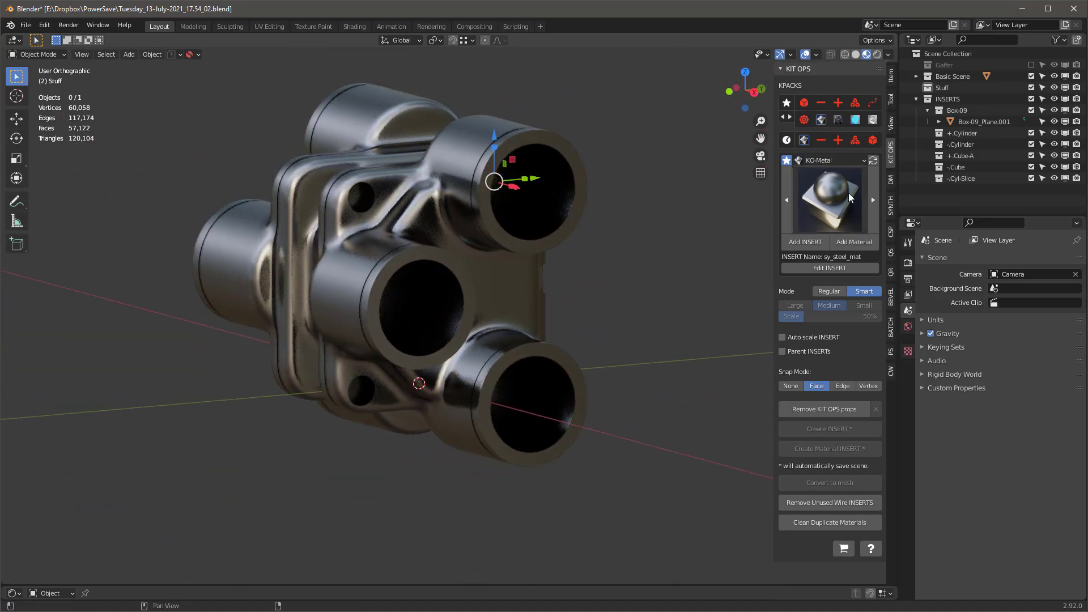
{"action": "left_click", "coordinate": [801, 118]}
{"action": "middle_click_drag", "start_coordinate": [448, 255], "coordinate": [435, 269]}
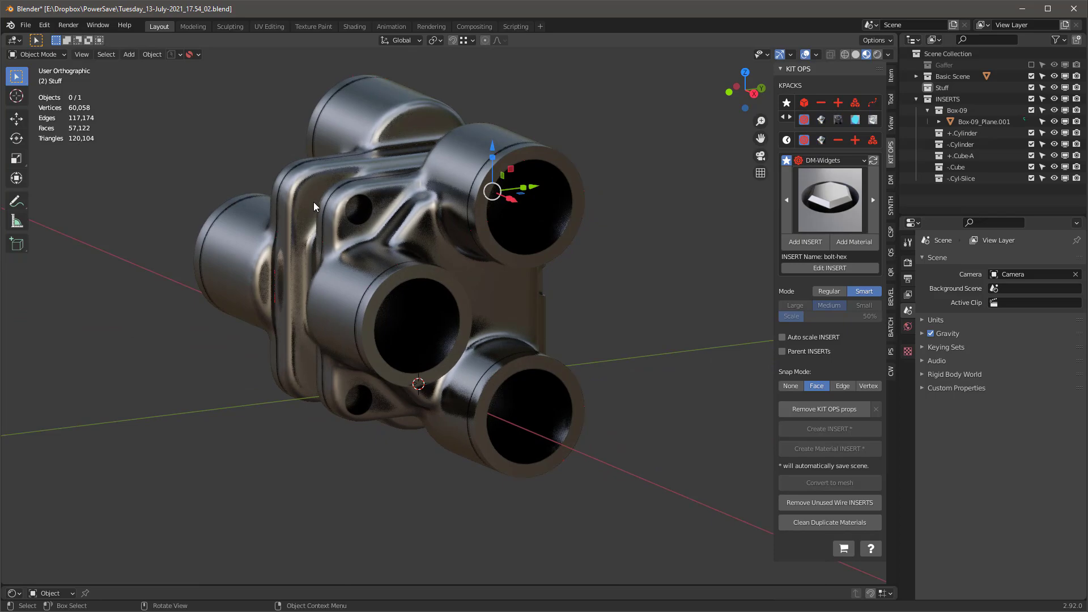
{"action": "scroll", "coordinate": [319, 201], "scroll_direction": "up", "scroll_amount": 4}
{"action": "middle_click_drag", "start_coordinate": [400, 227], "coordinate": [404, 221]}
{"action": "scroll", "coordinate": [404, 217], "scroll_direction": "down", "scroll_amount": 2}
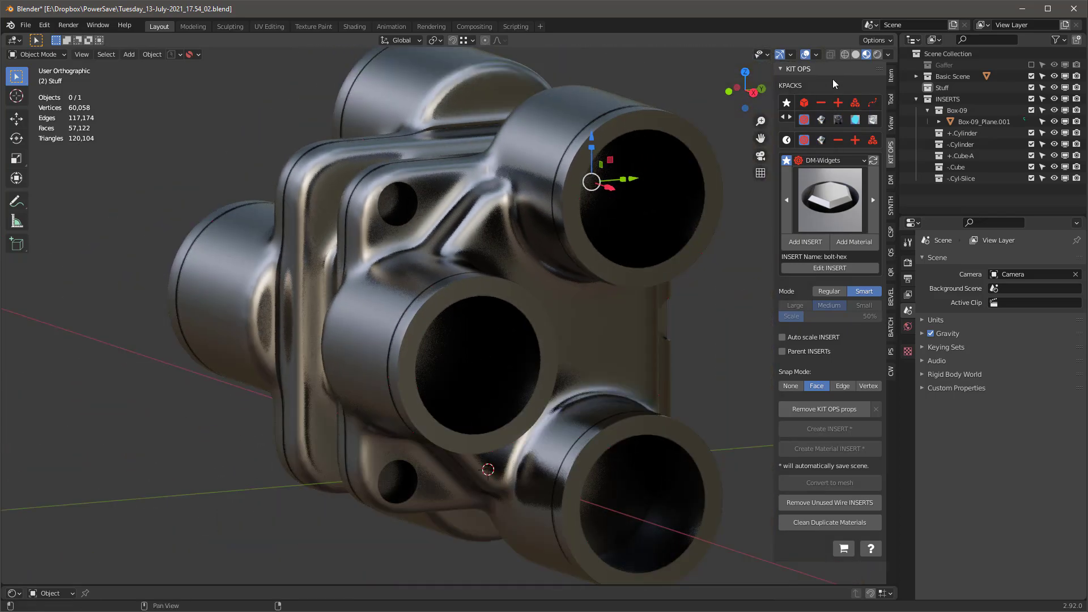
{"action": "left_click", "coordinate": [805, 53]}
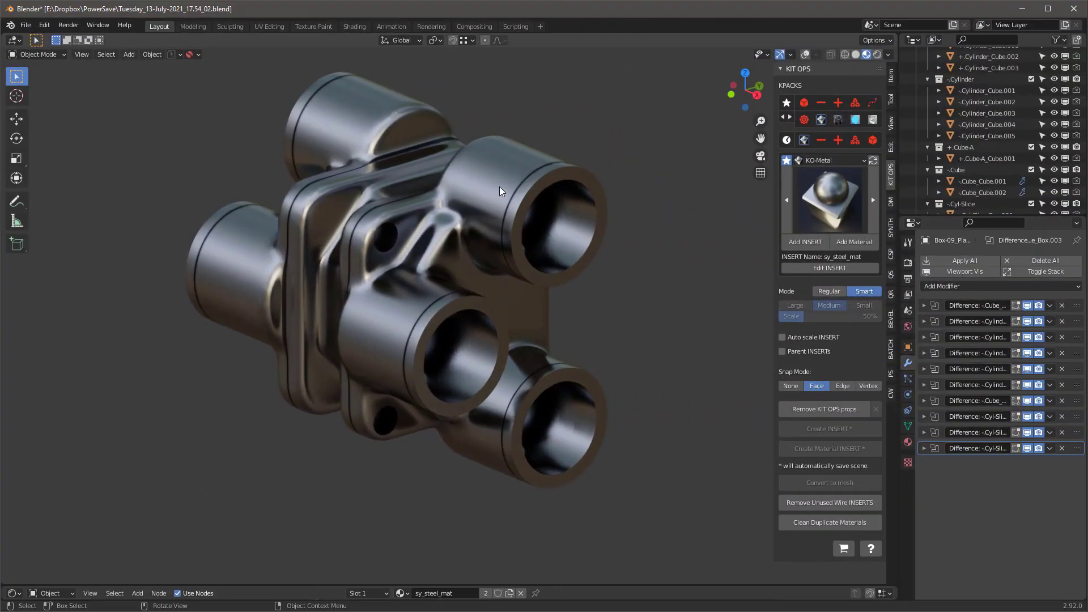
Select the body with the overlays shown and convert it to mesh with KIT OPS.
{"action": "mouse_move", "coordinate": [501, 188]}
{"action": "middle_mouse_down"}
{"action": "mouse_move", "coordinate": [485, 176]}
{"action": "mouse_move", "coordinate": [525, 209]}
{"action": "mouse_move", "coordinate": [518, 197]}
{"action": "middle_mouse_up"}
{"action": "left_click", "coordinate": [518, 197]}
{"action": "left_click", "coordinate": [805, 54]}
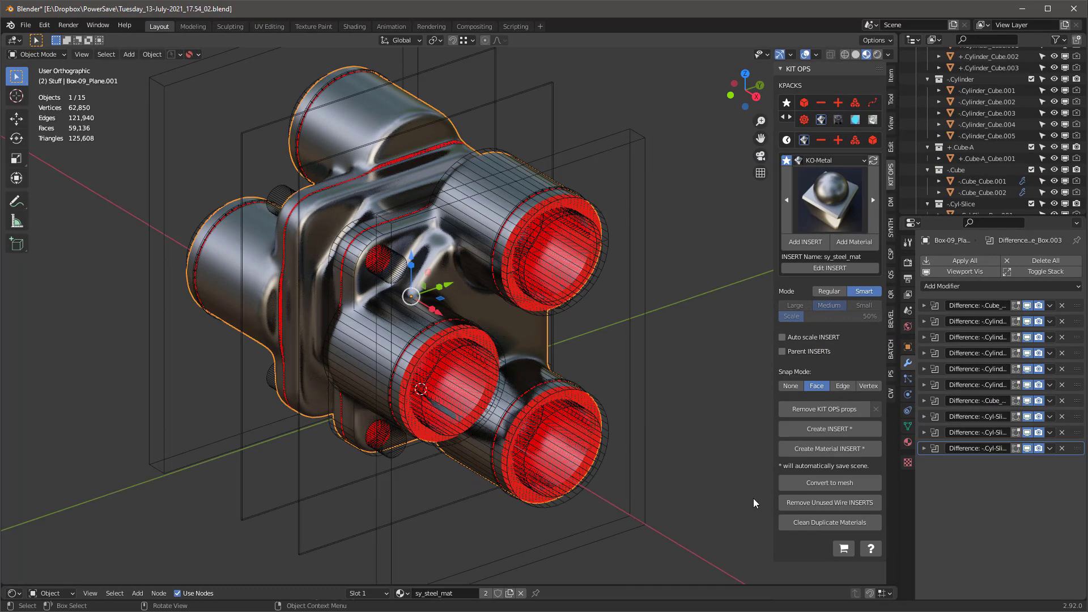
{"action": "left_click", "coordinate": [828, 481]}
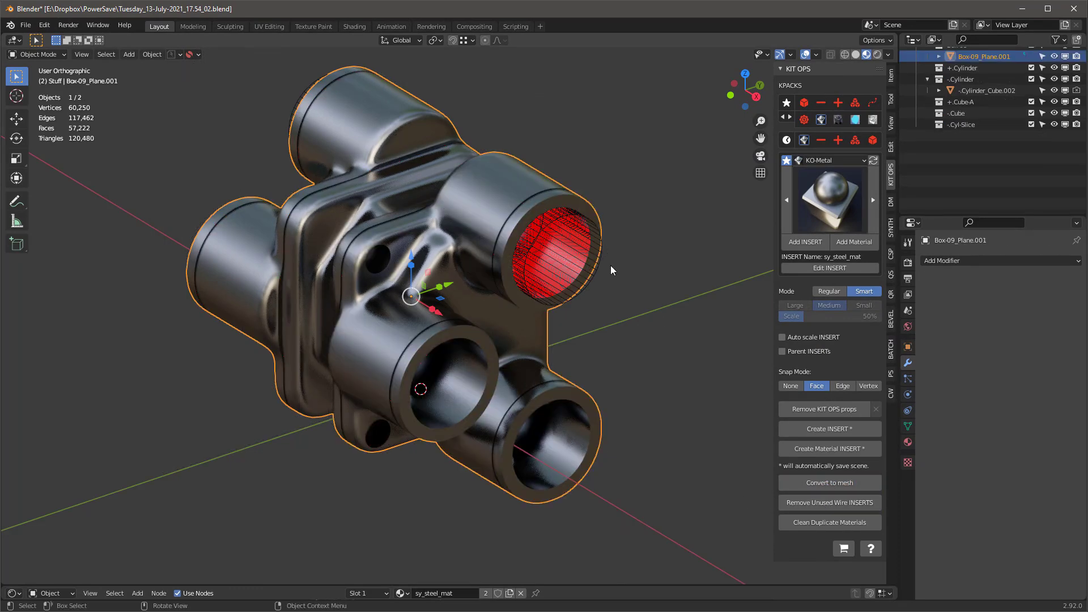
Remove the leftover cylinder cutter inside the upper cylinder.
{"action": "left_click", "coordinate": [559, 219]}
{"action": "left_click", "coordinate": [829, 535]}
{"action": "middle_click_drag", "start_coordinate": [561, 348], "coordinate": [652, 306]}
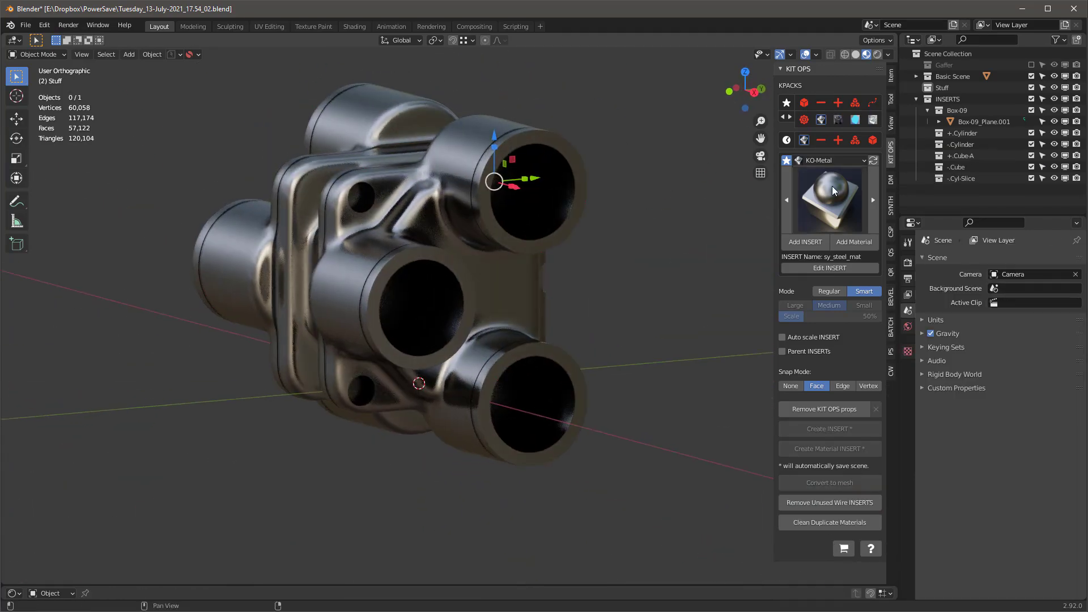
Load the bolt-hex INSERT from the DM-Widgets pack and select the steel body as its target.
{"action": "left_click", "coordinate": [802, 119]}
{"action": "left_click", "coordinate": [835, 196]}
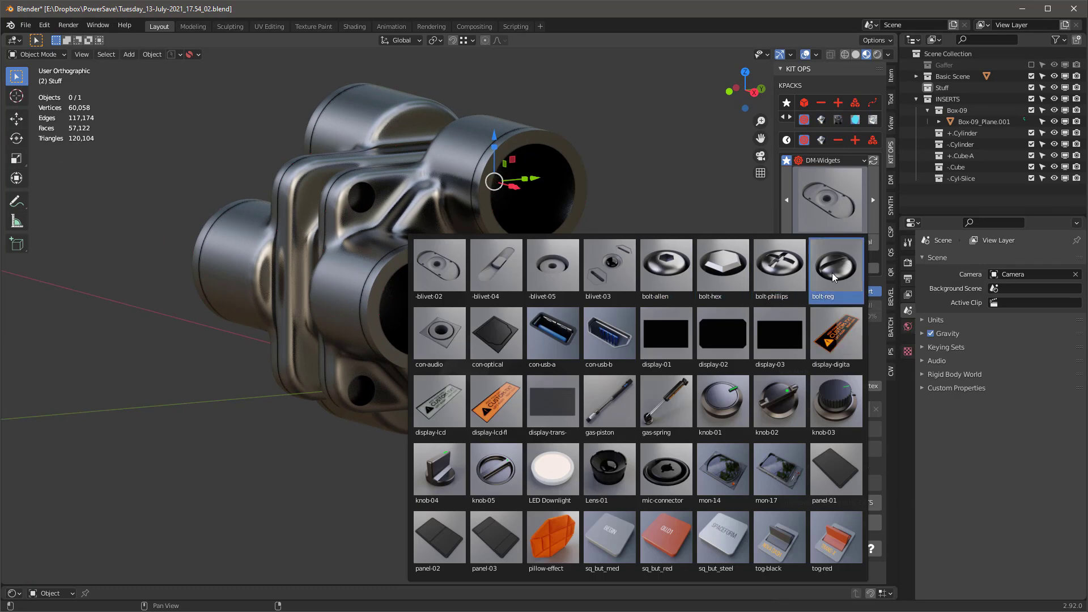
{"action": "left_click", "coordinate": [716, 260]}
{"action": "scroll", "coordinate": [328, 203], "scroll_direction": "up", "scroll_amount": 5}
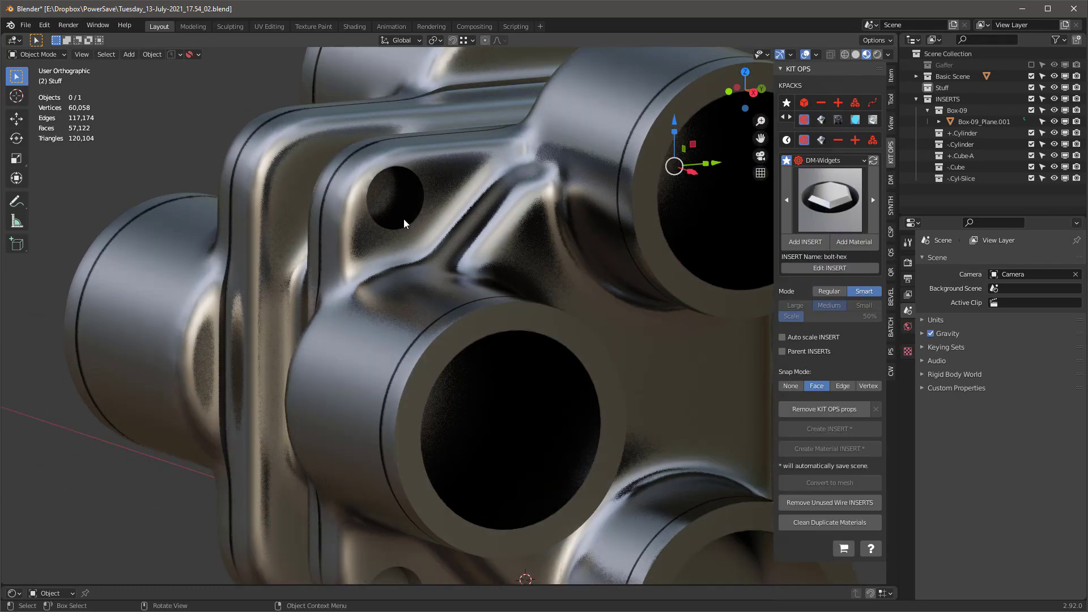
{"action": "scroll", "coordinate": [403, 219], "scroll_direction": "down", "scroll_amount": 4}
{"action": "left_click", "coordinate": [807, 54]}
{"action": "left_click", "coordinate": [448, 239]}
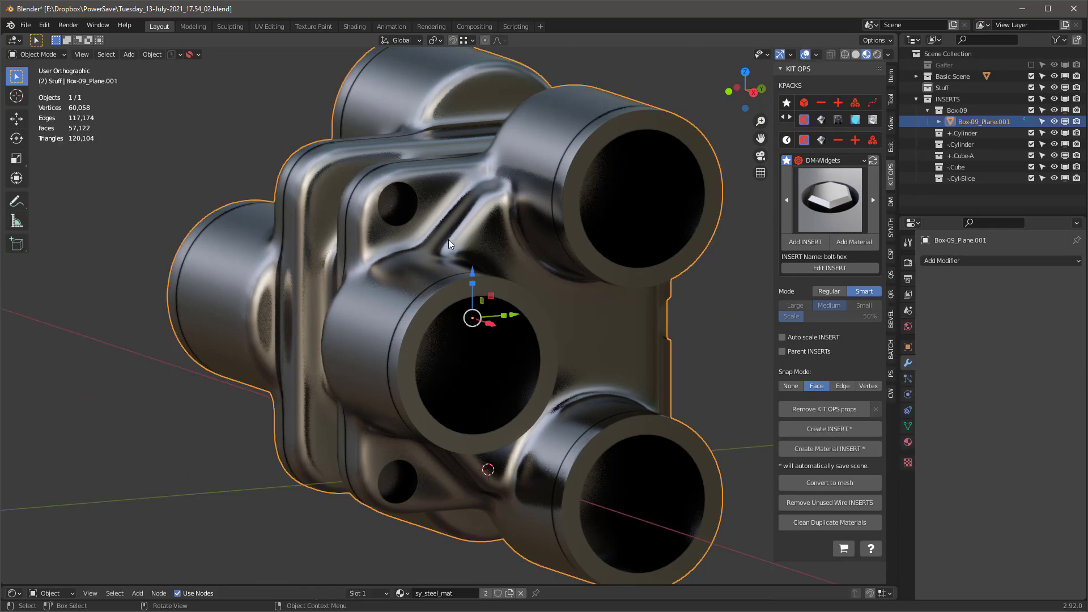
In the right orthographic view, place bolt-hex INSERTs on the upper and lower flange holes and on the half-round side recess.
{"action": "middle_click_drag", "start_coordinate": [447, 239], "coordinate": [547, 242], "text": "alt"}
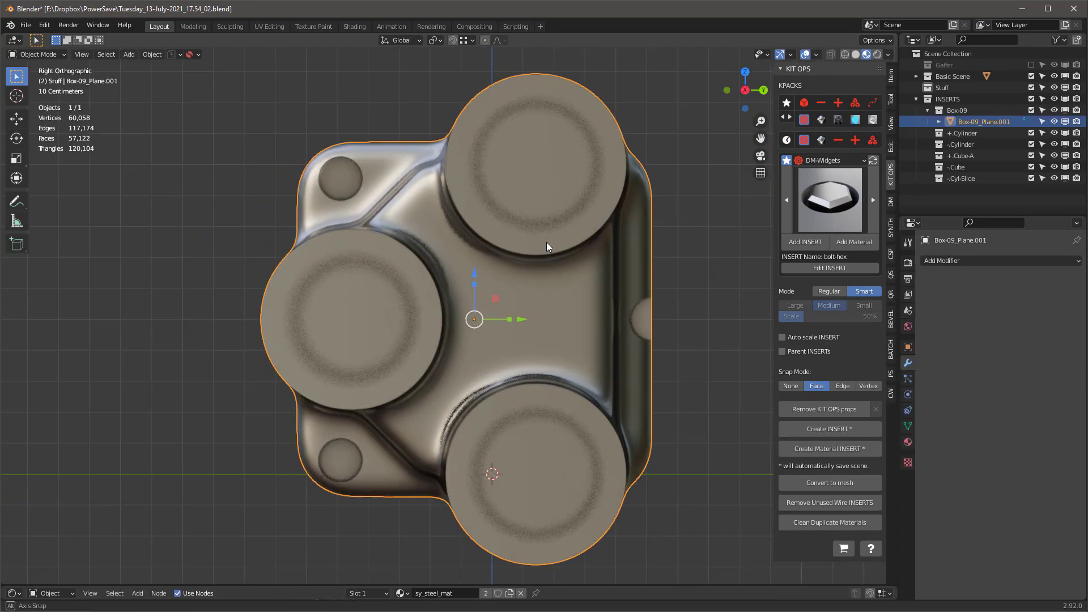
{"action": "left_click", "coordinate": [811, 240]}
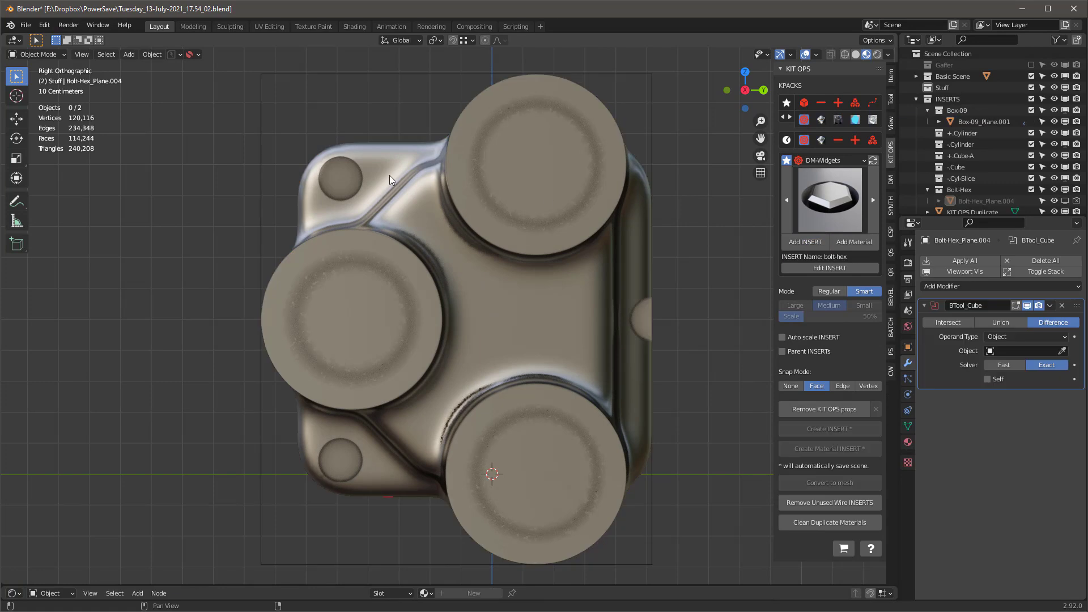
{"action": "left_click", "coordinate": [348, 178]}
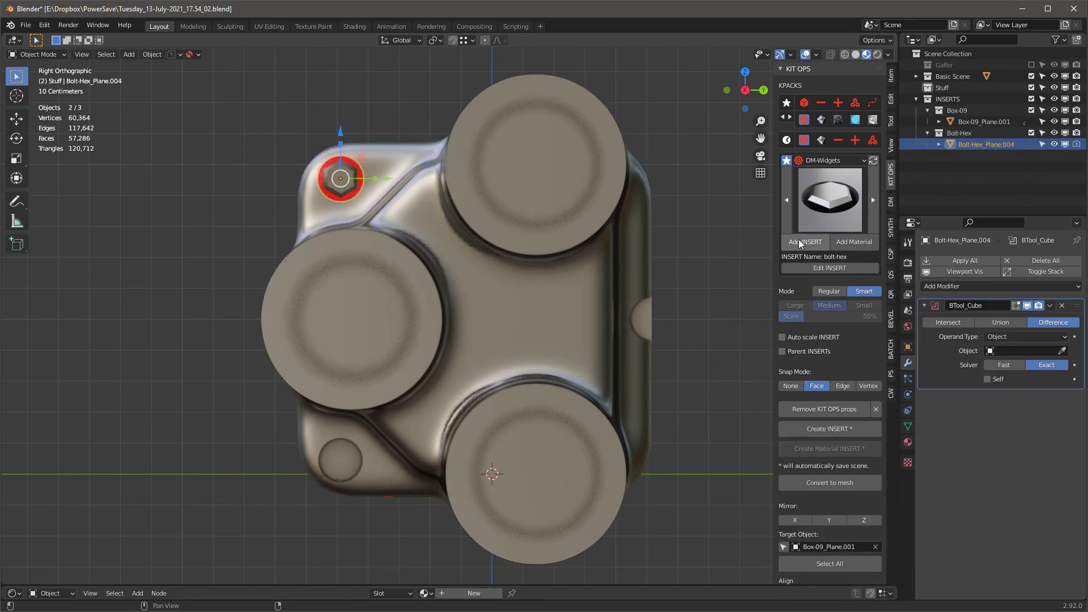
{"action": "left_click", "coordinate": [799, 240]}
{"action": "left_click", "coordinate": [345, 460]}
{"action": "left_click", "coordinate": [805, 241]}
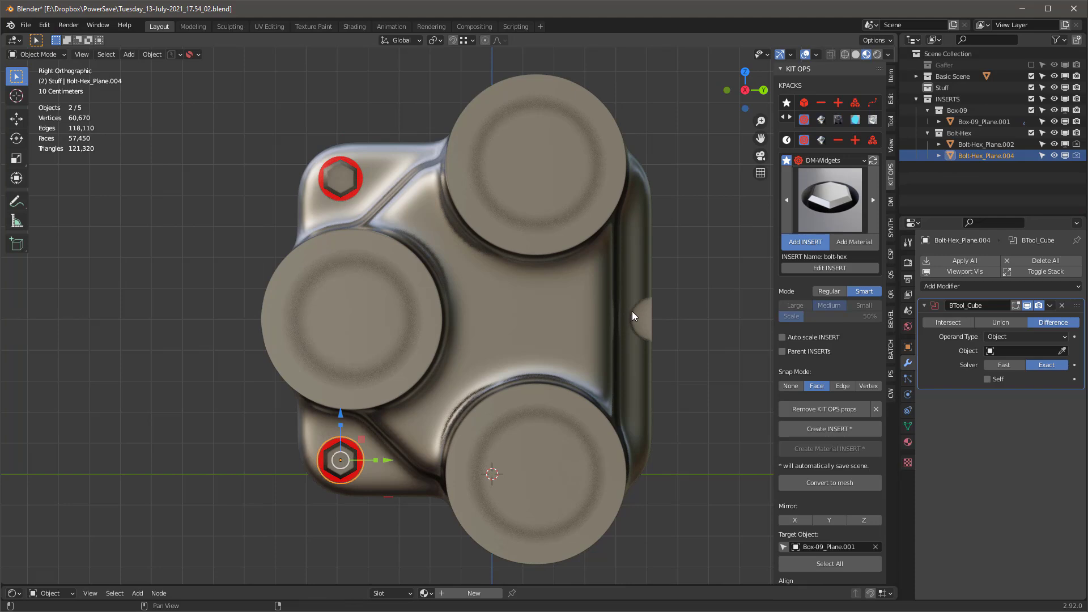
{"action": "left_click", "coordinate": [642, 325]}
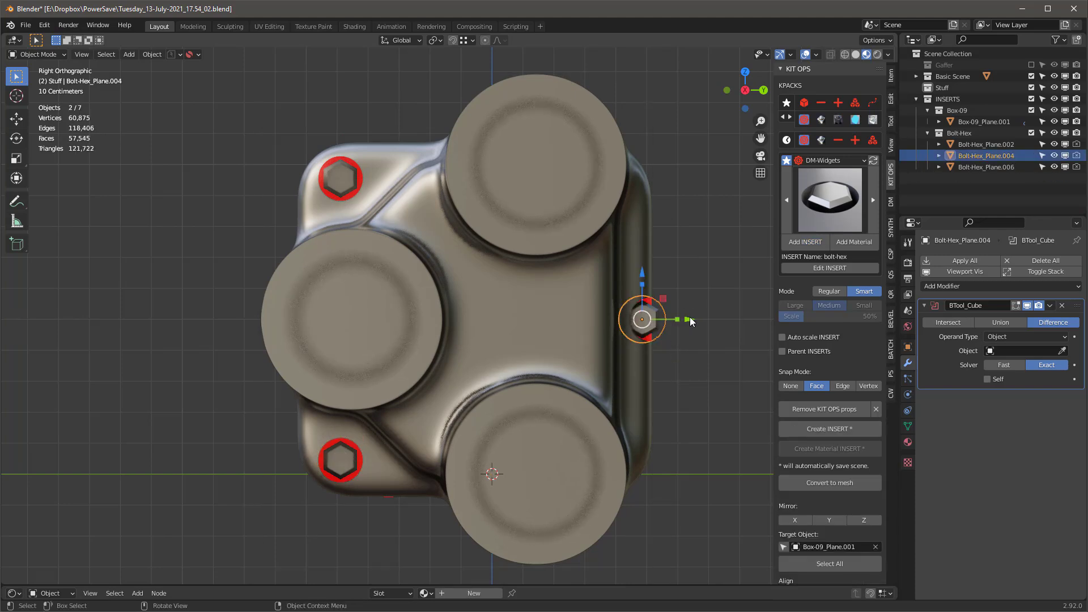
Scale the bolt in the side recess to 0.464 and adjust its position along Y to sit inside the recess.
{"action": "left_click_drag", "start_coordinate": [689, 319], "coordinate": [693, 268]}
{"action": "key", "text": "s"}
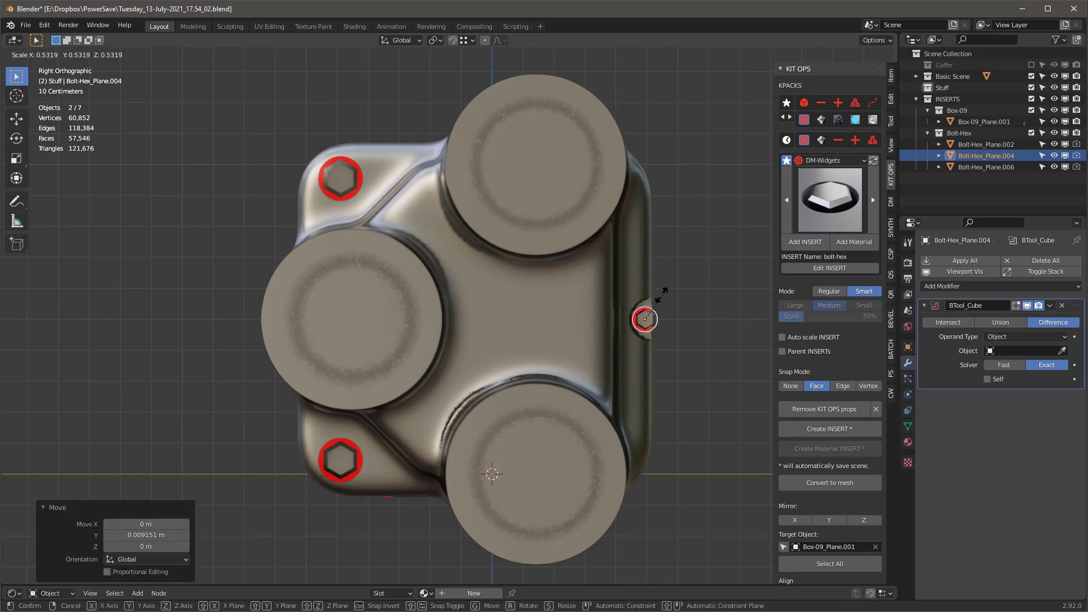
{"action": "left_click", "coordinate": [678, 317]}
{"action": "left_click_drag", "start_coordinate": [692, 318], "coordinate": [688, 318]}
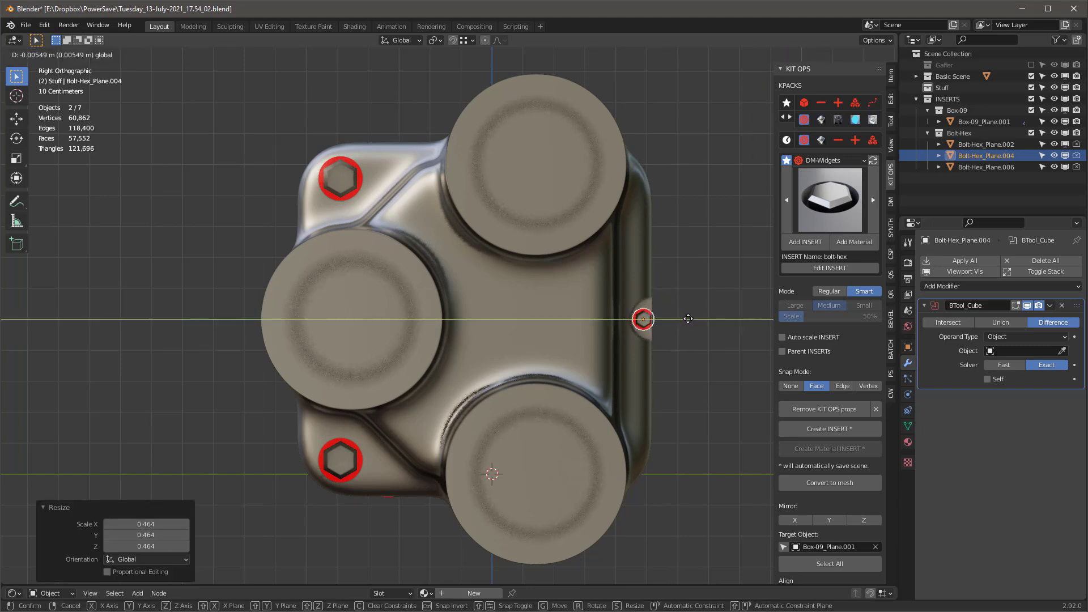
{"action": "left_click", "coordinate": [685, 318]}
{"action": "left_click", "coordinate": [678, 281]}
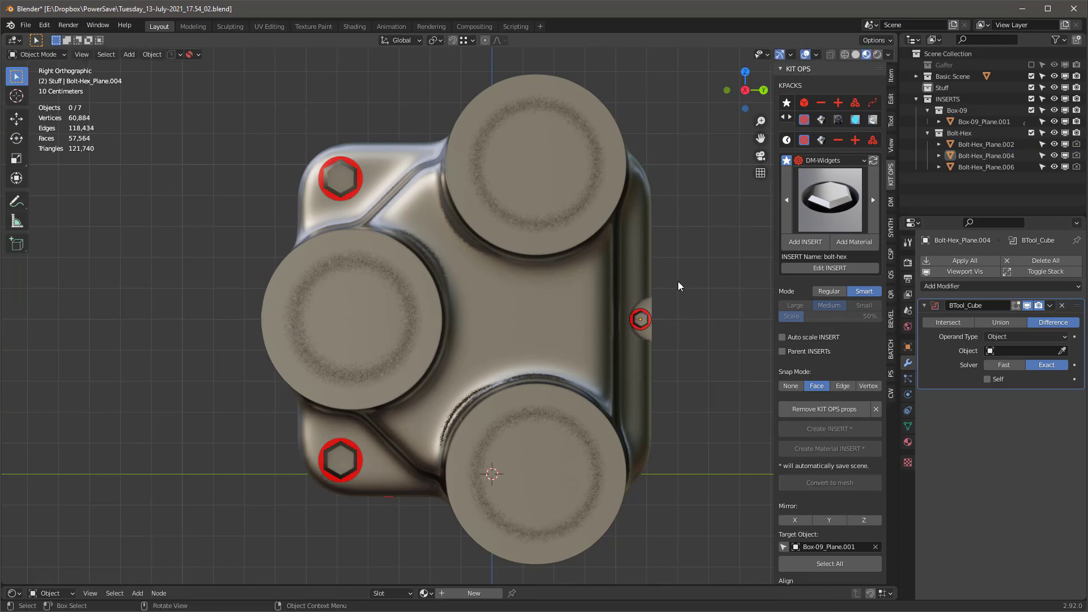
Mirror the recess bolt and both flange bolts across the body on the X axis with KIT OPS.
{"action": "mouse_move", "coordinate": [678, 281]}
{"action": "middle_mouse_down"}
{"action": "mouse_move", "coordinate": [499, 294]}
{"action": "mouse_move", "coordinate": [678, 277]}
{"action": "middle_mouse_up"}
{"action": "scroll", "coordinate": [647, 311], "scroll_direction": "up", "scroll_amount": 8}
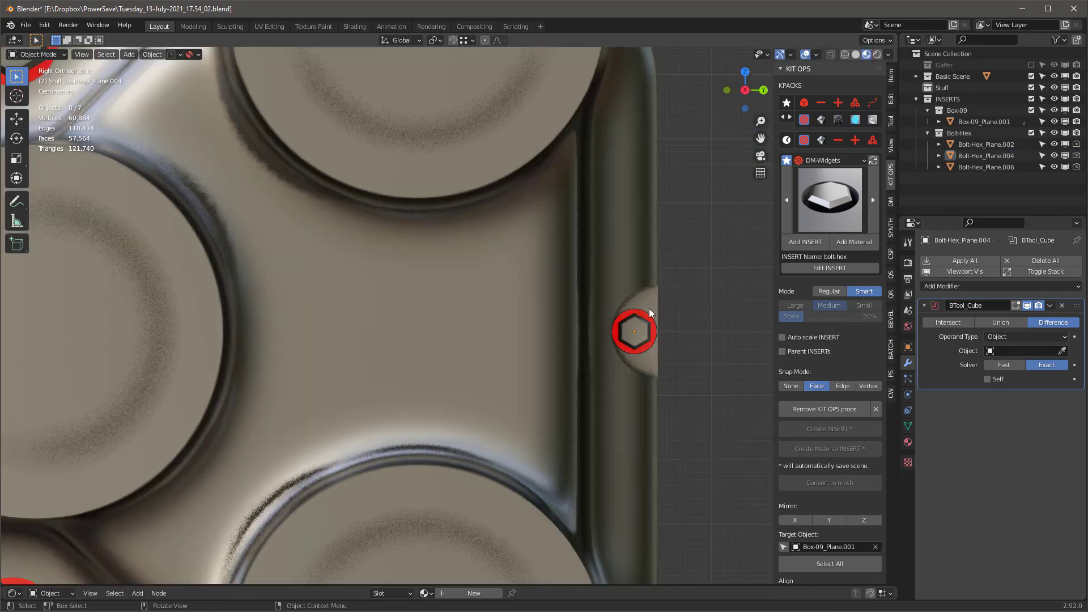
{"action": "left_click", "coordinate": [640, 337]}
{"action": "scroll", "coordinate": [657, 315], "scroll_direction": "down", "scroll_amount": 6}
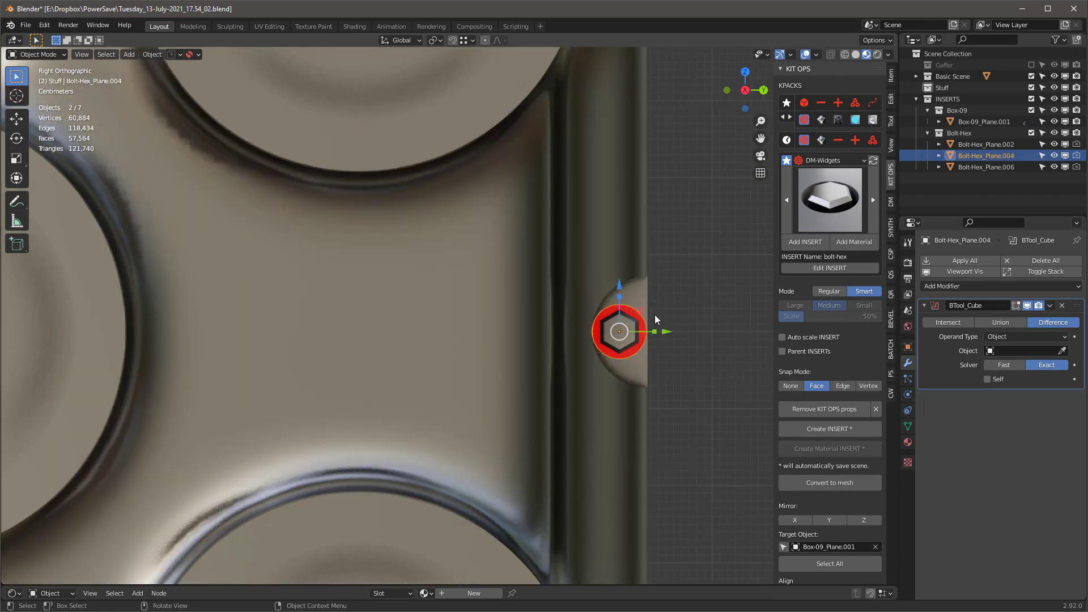
{"action": "middle_click_drag", "start_coordinate": [655, 315], "coordinate": [568, 331]}
{"action": "scroll", "coordinate": [567, 326], "scroll_direction": "down", "scroll_amount": 4}
{"action": "middle_click_drag", "start_coordinate": [632, 291], "coordinate": [518, 280], "text": "shift"}
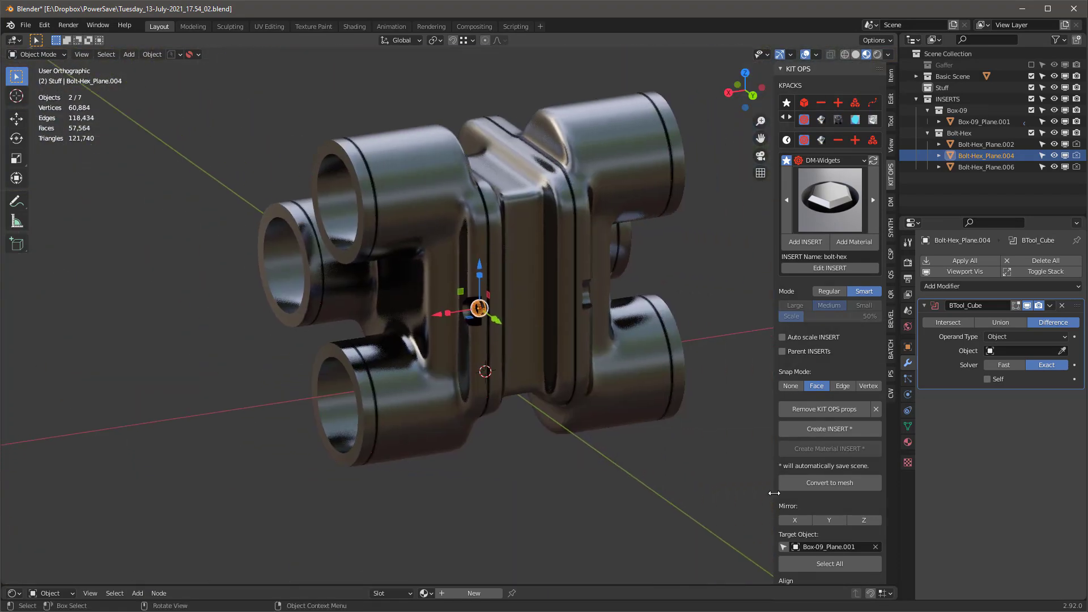
{"action": "middle_click_drag", "start_coordinate": [585, 354], "coordinate": [503, 261]}
{"action": "left_click", "coordinate": [368, 242]}
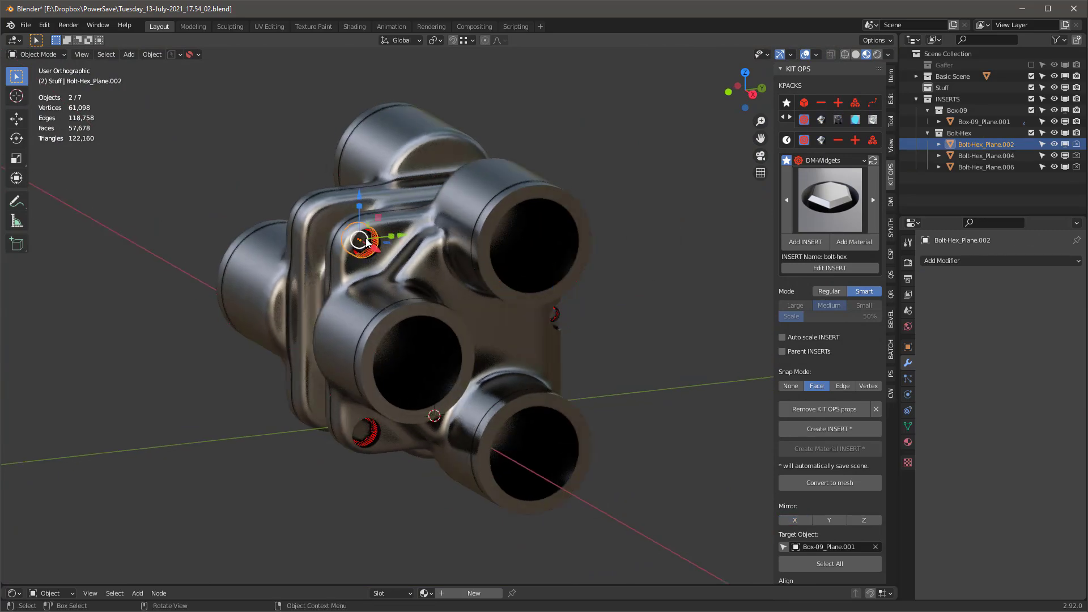
{"action": "left_click", "coordinate": [374, 432]}
{"action": "middle_click_drag", "start_coordinate": [639, 371], "coordinate": [625, 284]}
{"action": "scroll", "coordinate": [627, 284], "scroll_direction": "up", "scroll_amount": 2}
{"action": "scroll", "coordinate": [611, 305], "scroll_direction": "down", "scroll_amount": 2}
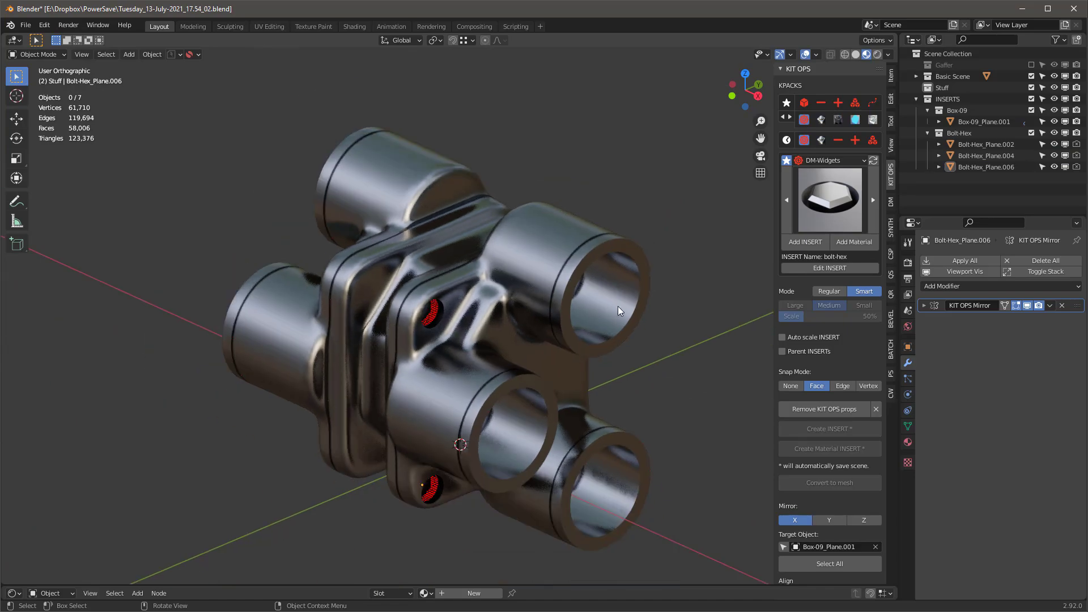
Enter Edit Mode on the body and select the end ring faces of the three cylinders on one side.
{"action": "key", "text": "Tab"}
{"action": "key", "text": "Tab"}
{"action": "left_click", "coordinate": [605, 247]}
{"action": "key", "text": "Tab"}
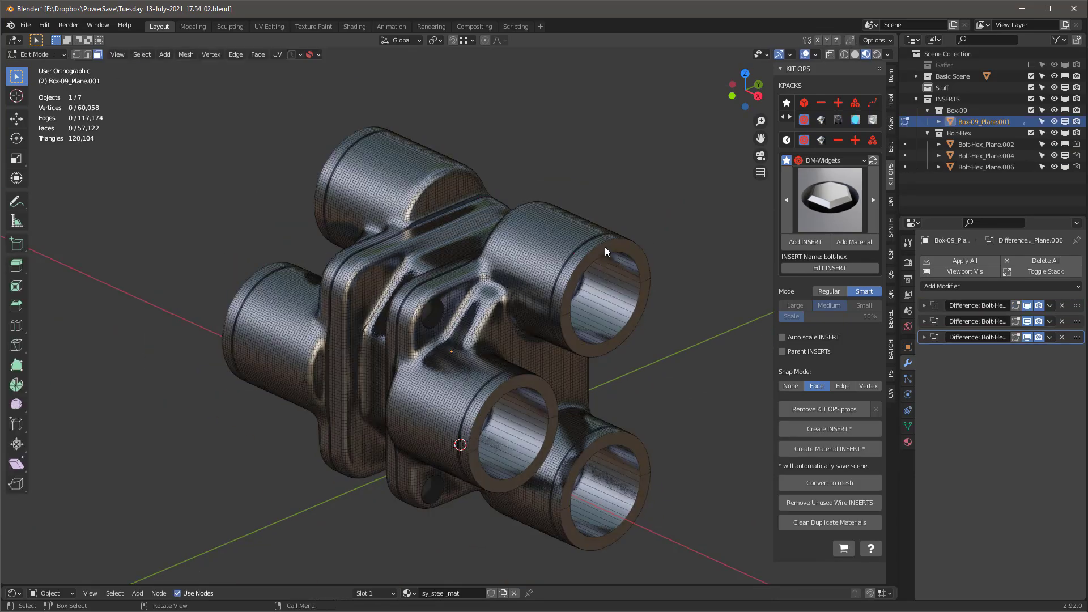
{"action": "scroll", "coordinate": [612, 246], "scroll_direction": "up", "scroll_amount": 3}
{"action": "left_click", "coordinate": [617, 246]}
{"action": "left_click", "coordinate": [620, 381], "text": "shift"}
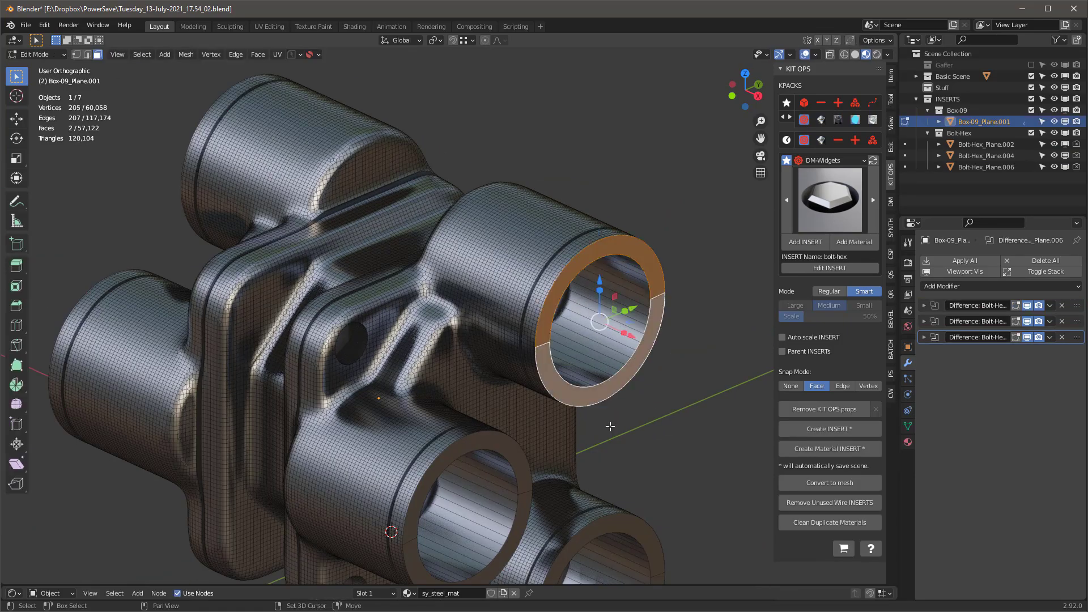
{"action": "middle_click_drag", "start_coordinate": [611, 427], "coordinate": [588, 319], "text": "shift"}
{"action": "left_click", "coordinate": [486, 340], "text": "shift"}
{"action": "left_click", "coordinate": [496, 411], "text": "shift"}
{"action": "left_click", "coordinate": [606, 424], "text": "shift"}
{"action": "left_click", "coordinate": [629, 492], "text": "shift"}
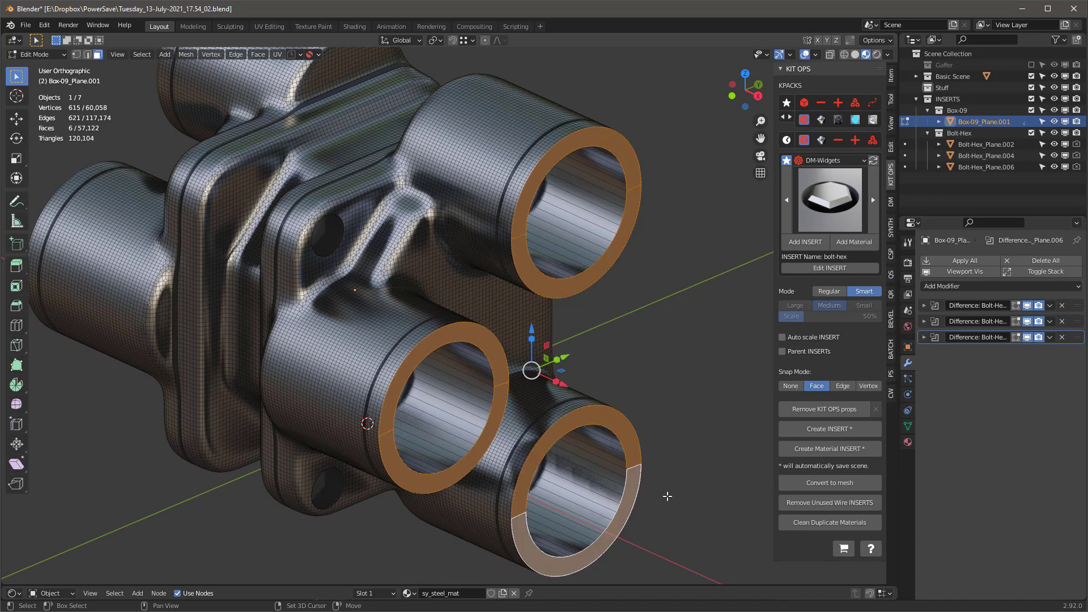
Add the end ring faces of the three cylinders on the opposite side to the selection.
{"action": "scroll", "coordinate": [667, 494], "scroll_direction": "down", "scroll_amount": 4}
{"action": "middle_click_drag", "start_coordinate": [391, 360], "coordinate": [555, 318]}
{"action": "scroll", "coordinate": [554, 318], "scroll_direction": "up", "scroll_amount": 3}
{"action": "left_click", "coordinate": [532, 359], "text": "shift"}
{"action": "left_click", "coordinate": [545, 430], "text": "shift"}
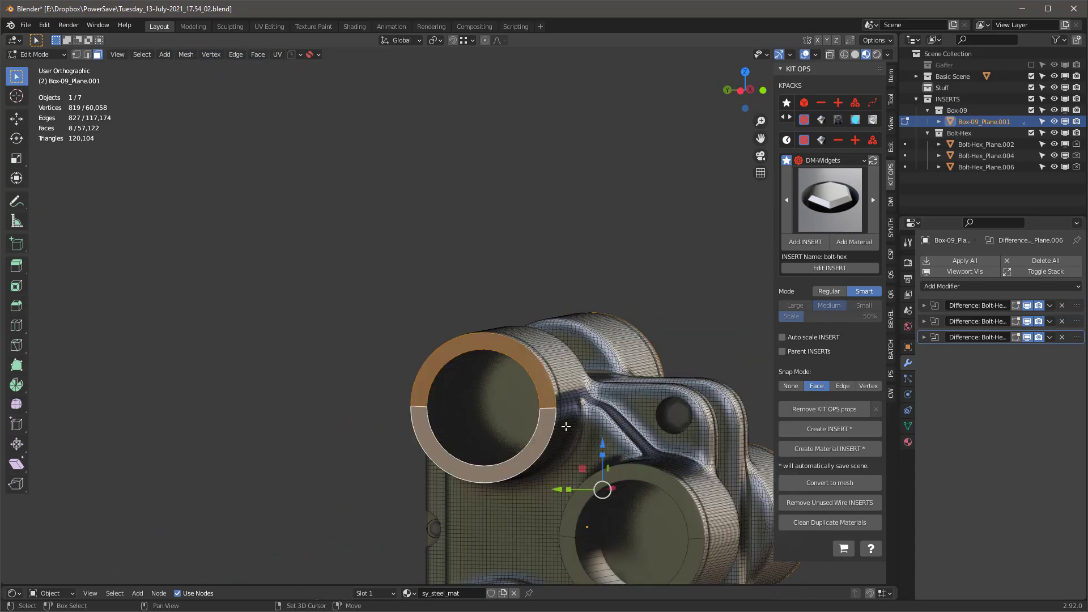
{"action": "scroll", "coordinate": [584, 442], "scroll_direction": "down", "scroll_amount": 1}
{"action": "middle_click_drag", "start_coordinate": [651, 485], "coordinate": [567, 334], "text": "shift"}
{"action": "left_click", "coordinate": [621, 434], "text": "shift"}
{"action": "left_click", "coordinate": [626, 514], "text": "shift"}
{"action": "left_click", "coordinate": [474, 393], "text": "shift"}
{"action": "left_click", "coordinate": [485, 451], "text": "shift"}
Extrude the selected cylinder end faces along their normals by 0.0253 m.
{"action": "scroll", "coordinate": [563, 374], "scroll_direction": "down", "scroll_amount": 3}
{"action": "scroll", "coordinate": [623, 329], "scroll_direction": "up", "scroll_amount": 2}
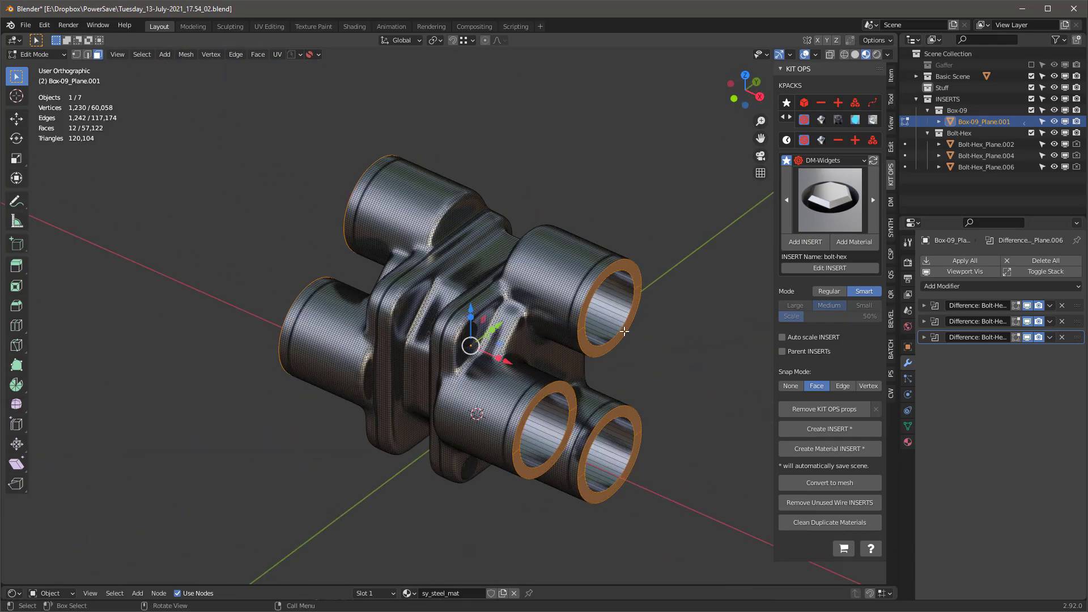
{"action": "key", "text": "alt+e"}
{"action": "left_click", "coordinate": [611, 334]}
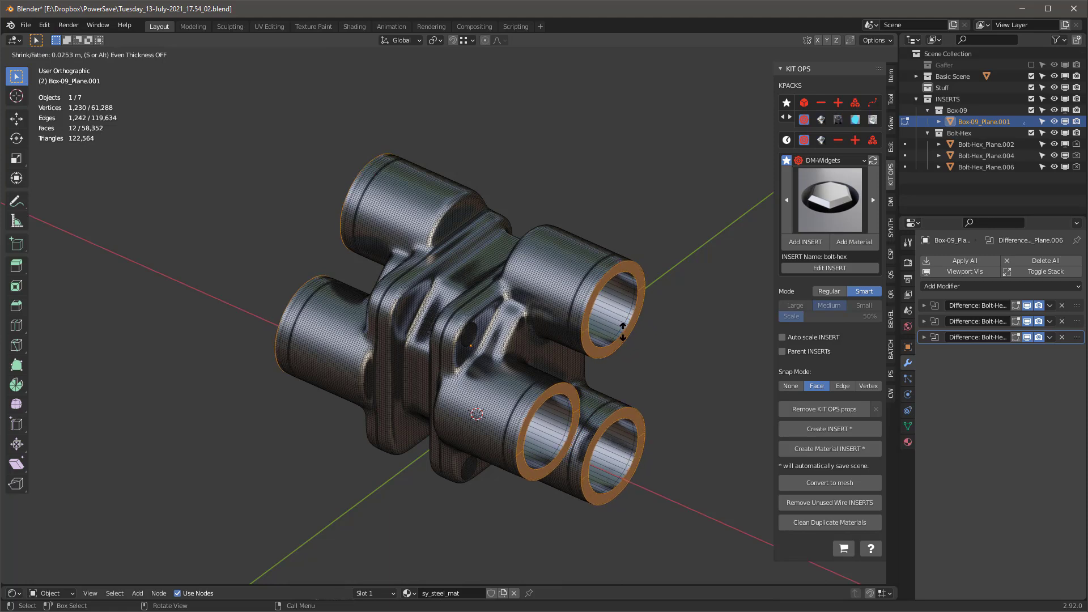
{"action": "left_click", "coordinate": [623, 331]}
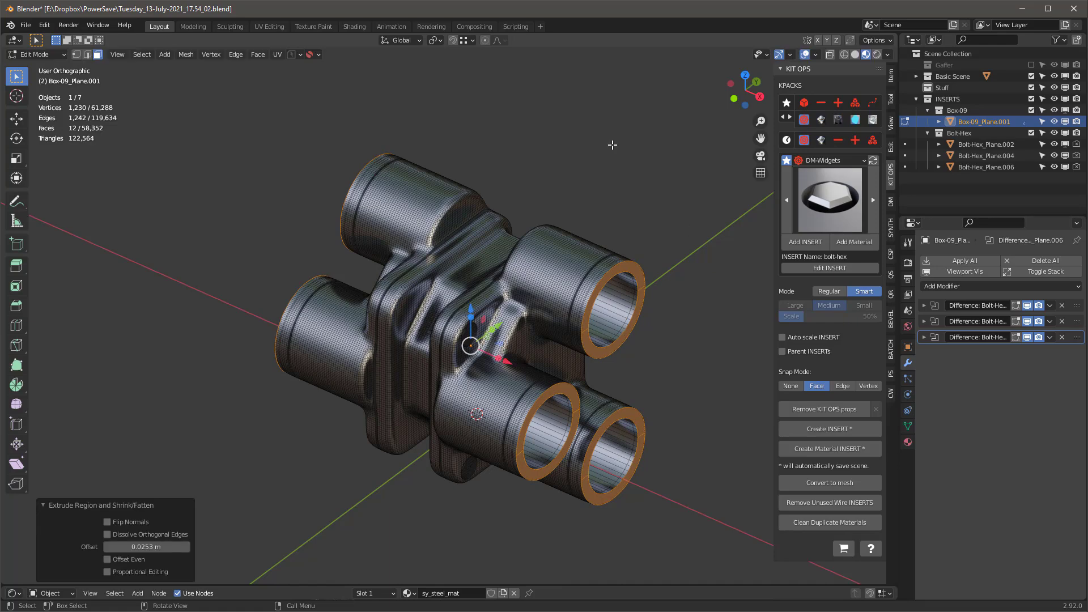
Switch to edge selection, set the pivot point to Individual Origins and scale the extruded ring edges to 0.933.
{"action": "key", "text": "ctrl+Tab"}
{"action": "left_click", "coordinate": [526, 128]}
{"action": "left_click", "coordinate": [440, 42]}
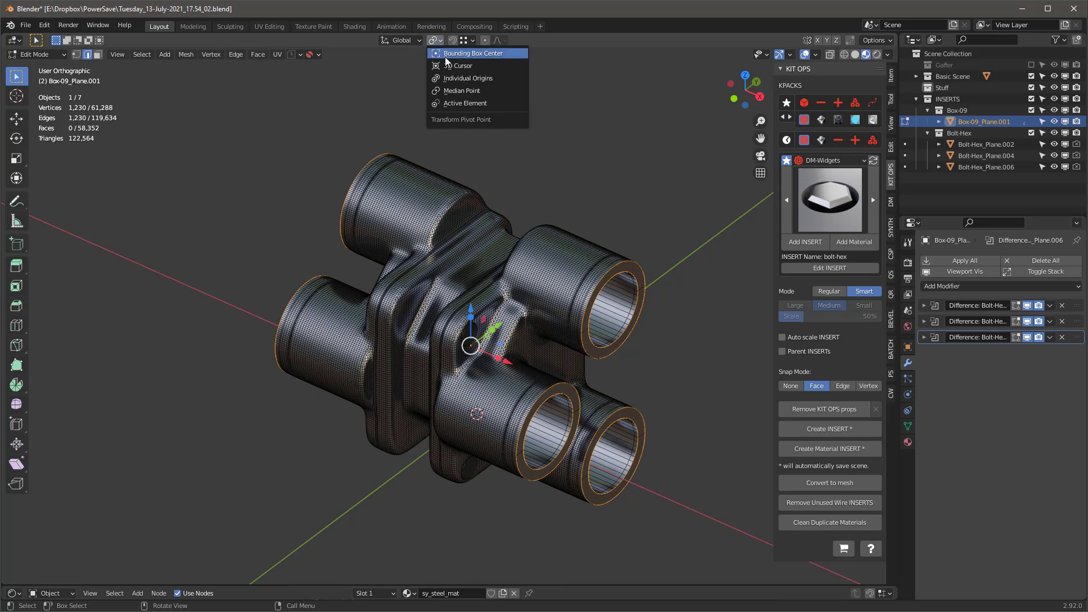
{"action": "left_click", "coordinate": [476, 78]}
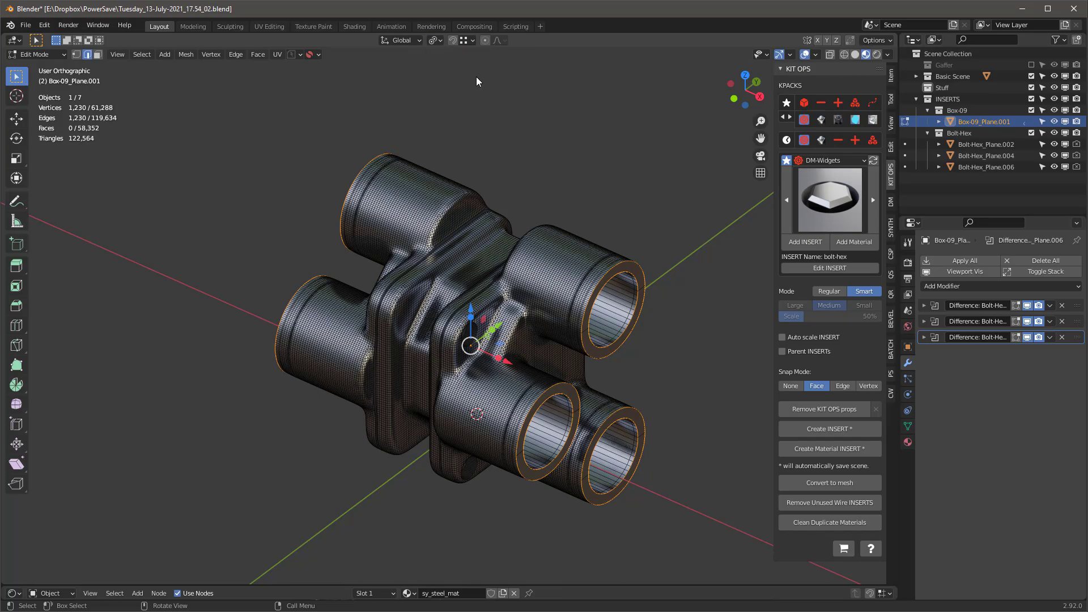
{"action": "key", "text": "KP_3"}
{"action": "key", "text": "s"}
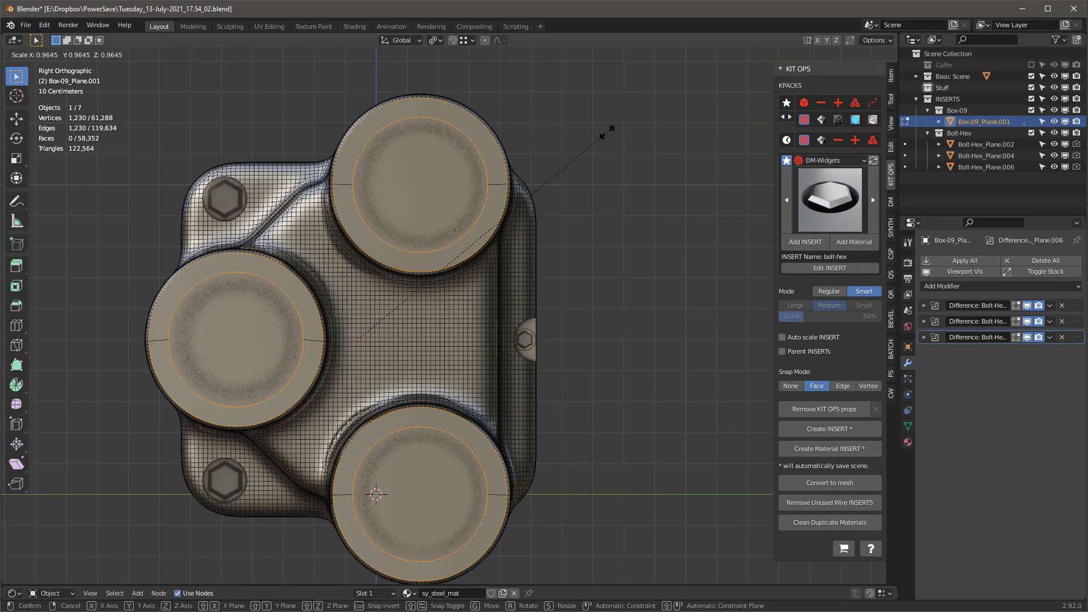
{"action": "left_click", "coordinate": [595, 136]}
Select only the inner rim edge loops of the three cylinders on one side of the body.
{"action": "key", "text": "KP_1"}
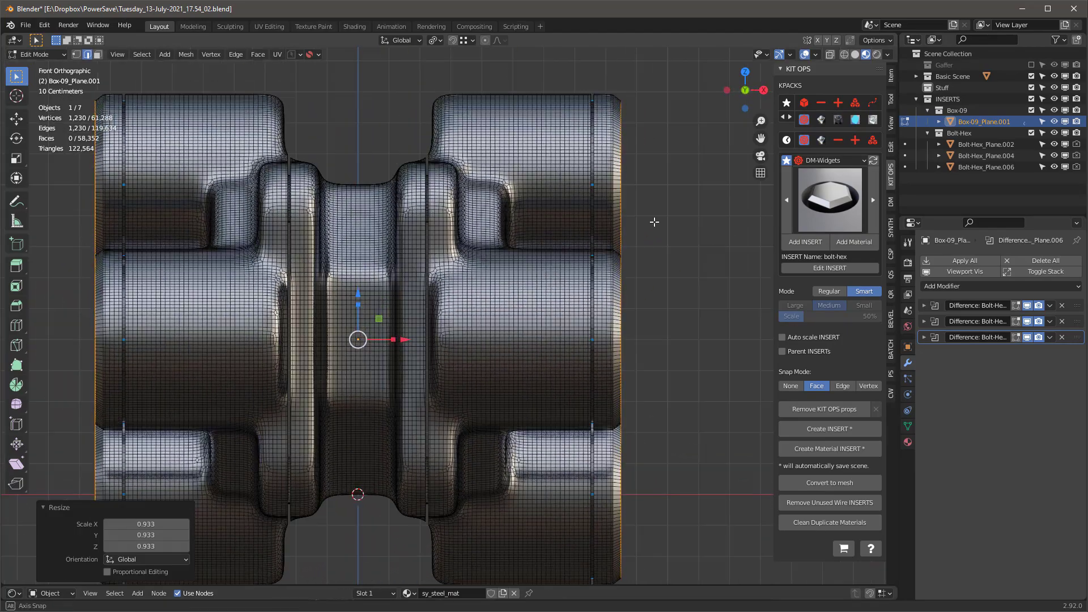
{"action": "middle_click_drag", "start_coordinate": [654, 222], "coordinate": [583, 228]}
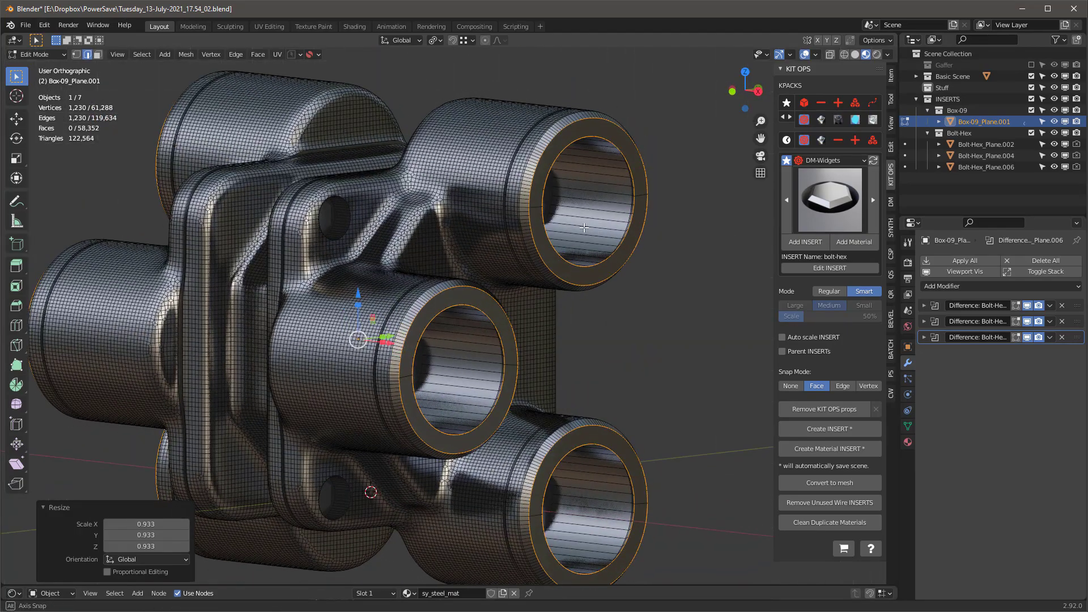
{"action": "left_click", "coordinate": [555, 159]}
{"action": "left_click", "coordinate": [554, 159], "text": "alt"}
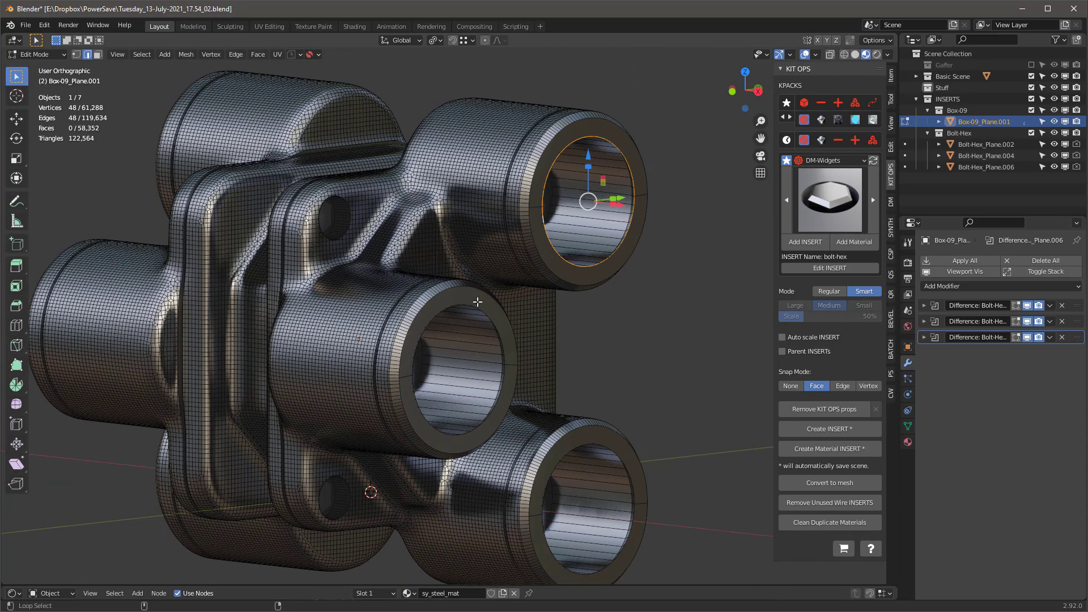
{"action": "left_click", "coordinate": [600, 447], "text": "shift"}
{"action": "left_click", "coordinate": [612, 452], "text": "alt+shift"}
{"action": "scroll", "coordinate": [612, 448], "scroll_direction": "up", "scroll_amount": 3}
{"action": "scroll", "coordinate": [622, 410], "scroll_direction": "down", "scroll_amount": 4}
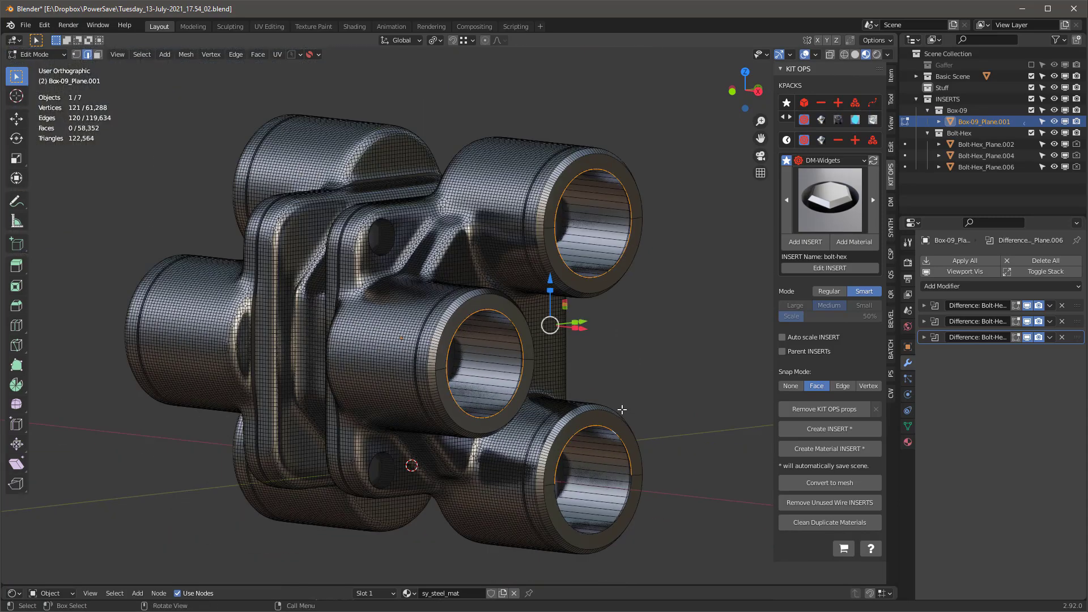
{"action": "scroll", "coordinate": [618, 519], "scroll_direction": "up", "scroll_amount": 5}
{"action": "scroll", "coordinate": [634, 473], "scroll_direction": "down", "scroll_amount": 8}
Add the inner rim edge loops of the three cylinders on the opposite side to the selection.
{"action": "middle_click_drag", "start_coordinate": [634, 465], "coordinate": [772, 488]}
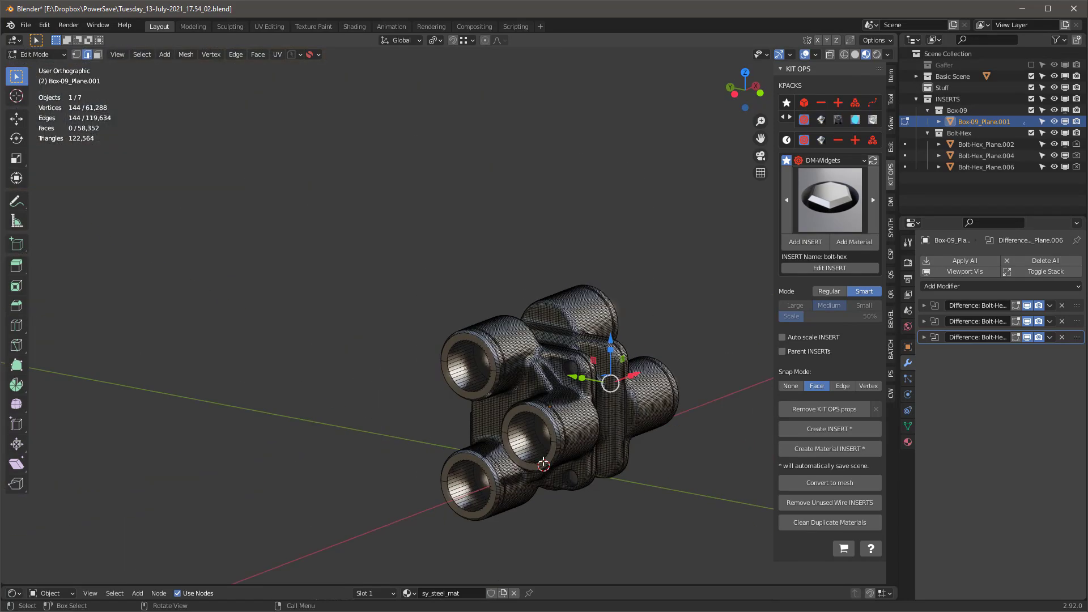
{"action": "scroll", "coordinate": [551, 408], "scroll_direction": "up", "scroll_amount": 8}
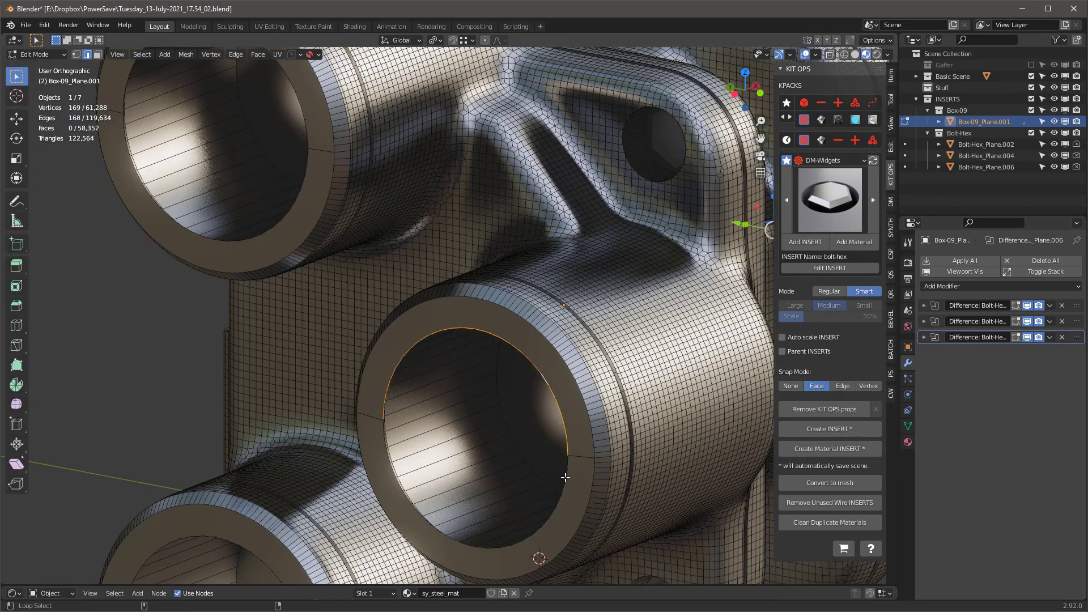
{"action": "left_click", "coordinate": [301, 111], "text": "alt+shift"}
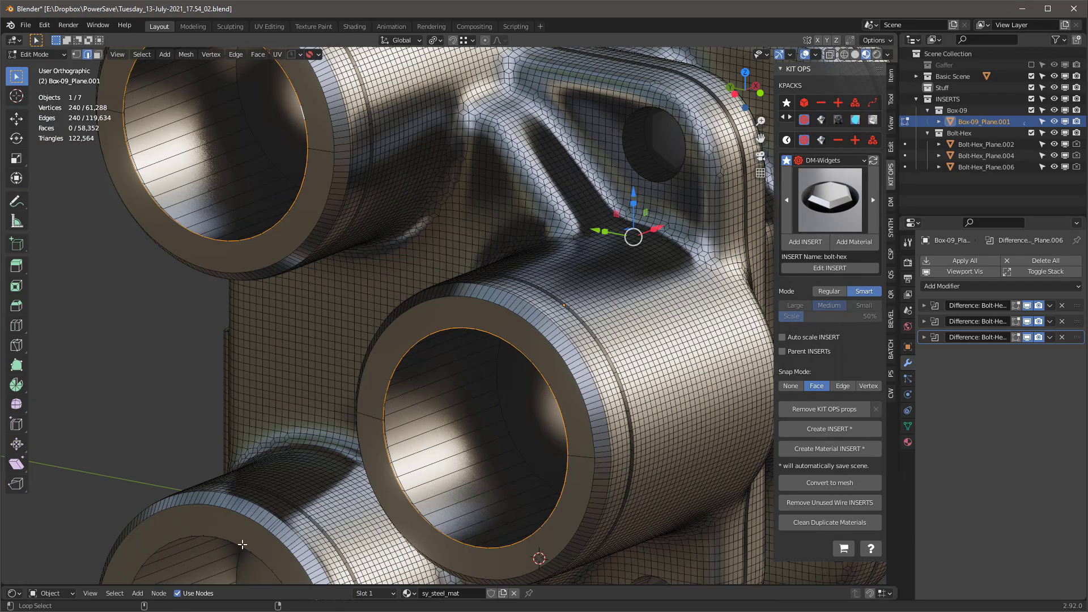
{"action": "scroll", "coordinate": [295, 462], "scroll_direction": "down", "scroll_amount": 1}
{"action": "middle_click_drag", "start_coordinate": [294, 463], "coordinate": [313, 283], "text": "shift"}
{"action": "left_click", "coordinate": [322, 470], "text": "alt+shift"}
{"action": "scroll", "coordinate": [322, 470], "scroll_direction": "down", "scroll_amount": 4}
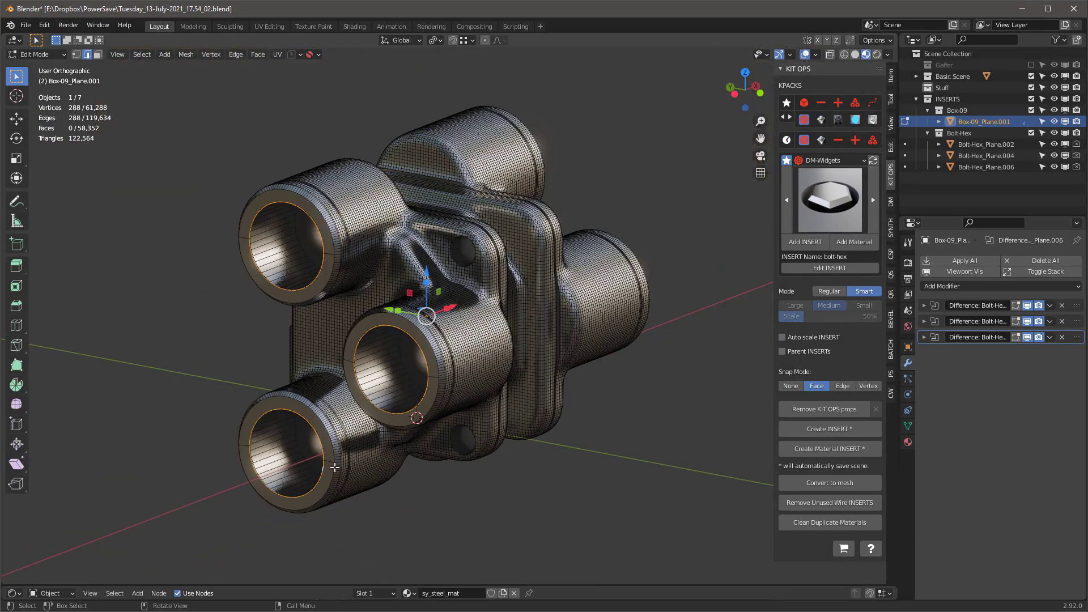
Scale the selected inner rim edge loops of the cylinders up to about 1.14 and return to Object Mode.
{"action": "middle_click_drag", "start_coordinate": [321, 470], "coordinate": [391, 442], "text": "alt"}
{"action": "scroll", "coordinate": [389, 376], "scroll_direction": "up", "scroll_amount": 3}
{"action": "key", "text": "z"}
{"action": "left_click", "coordinate": [400, 350]}
{"action": "middle_click_drag", "start_coordinate": [483, 329], "coordinate": [467, 389], "text": "shift"}
{"action": "key", "text": "s"}
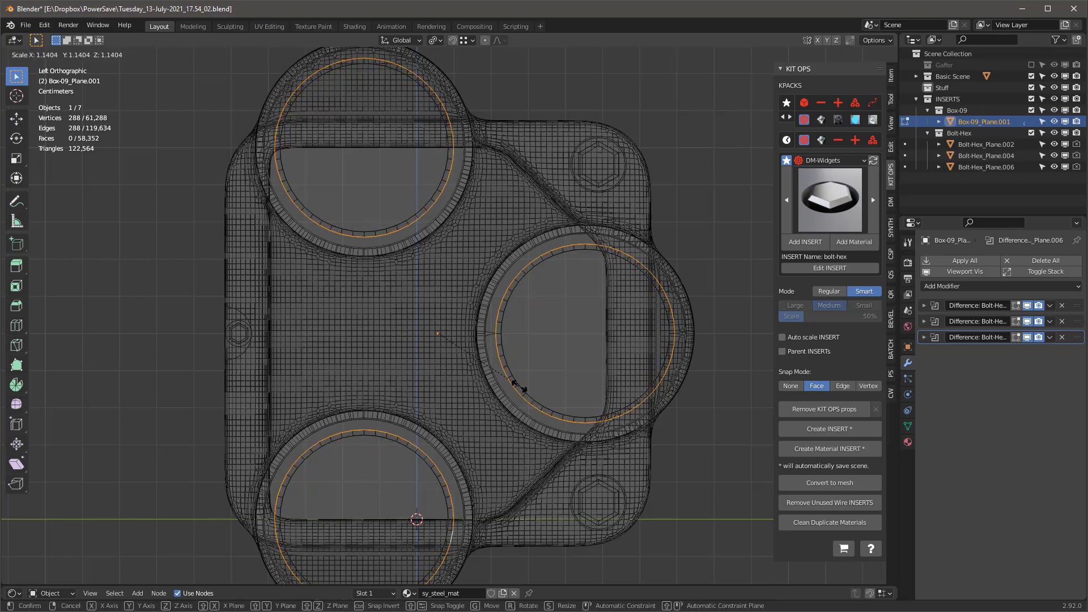
{"action": "left_click", "coordinate": [521, 388]}
{"action": "scroll", "coordinate": [521, 388], "scroll_direction": "down", "scroll_amount": 5}
{"action": "key", "text": "ctrl+KP_1"}
{"action": "key", "text": "shift+z"}
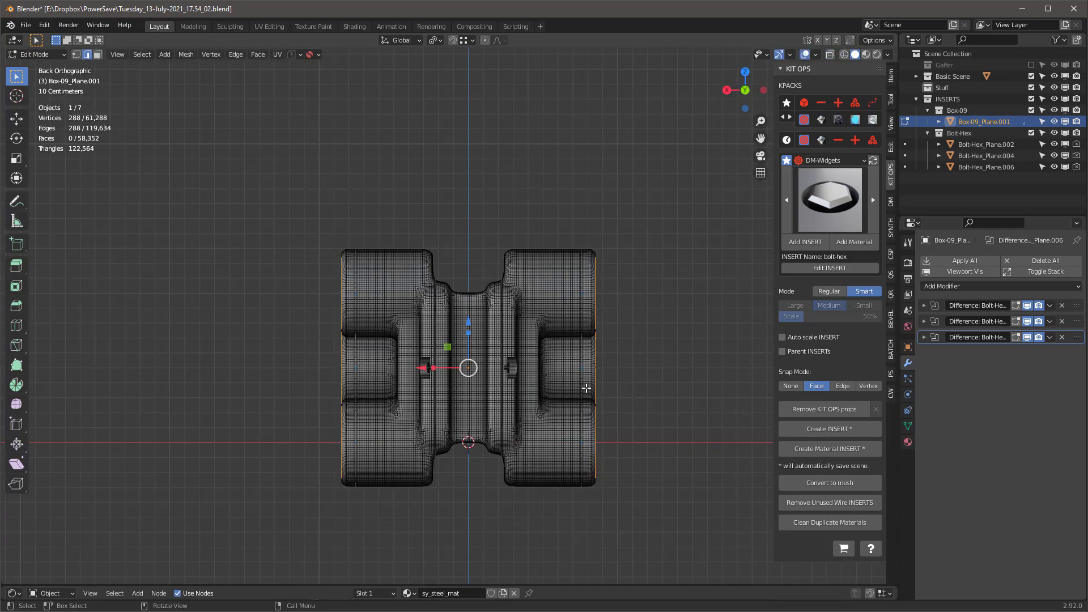
{"action": "key", "text": "Tab"}
Examine the reshaped cylinder rims from both sides of the body in solid and material preview shading.
{"action": "middle_click_drag", "start_coordinate": [621, 370], "coordinate": [633, 284]}
{"action": "scroll", "coordinate": [605, 282], "scroll_direction": "up", "scroll_amount": 5}
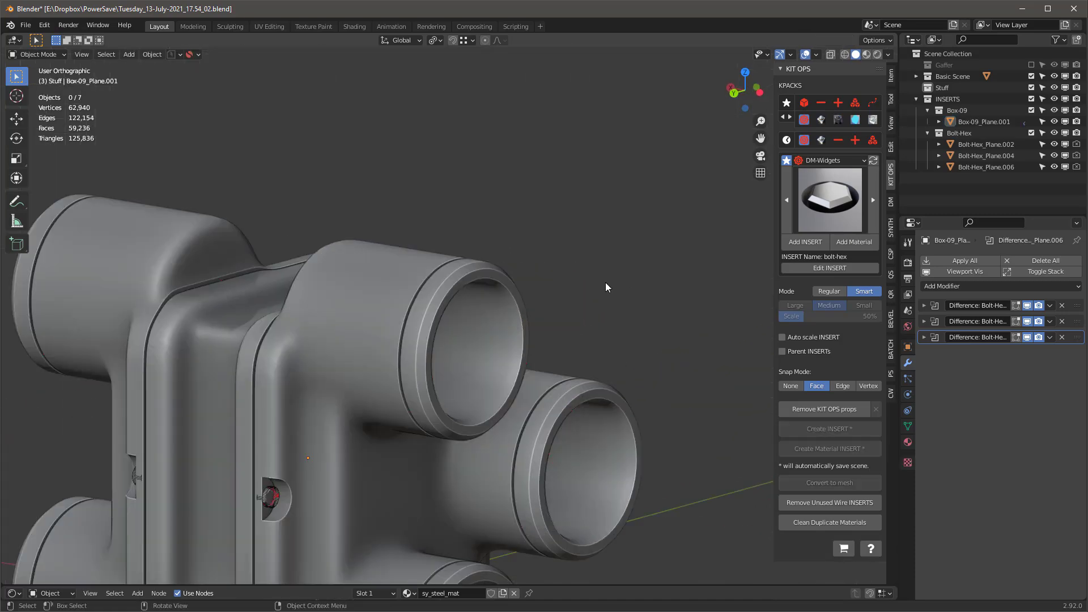
{"action": "scroll", "coordinate": [574, 333], "scroll_direction": "down", "scroll_amount": 2}
{"action": "key", "text": "z"}
{"action": "middle_click_drag", "start_coordinate": [521, 465], "coordinate": [518, 379], "text": "shift"}
{"action": "mouse_move", "coordinate": [597, 329]}
{"action": "middle_mouse_down"}
{"action": "mouse_move", "coordinate": [525, 331]}
{"action": "mouse_move", "coordinate": [558, 347]}
{"action": "middle_mouse_up"}
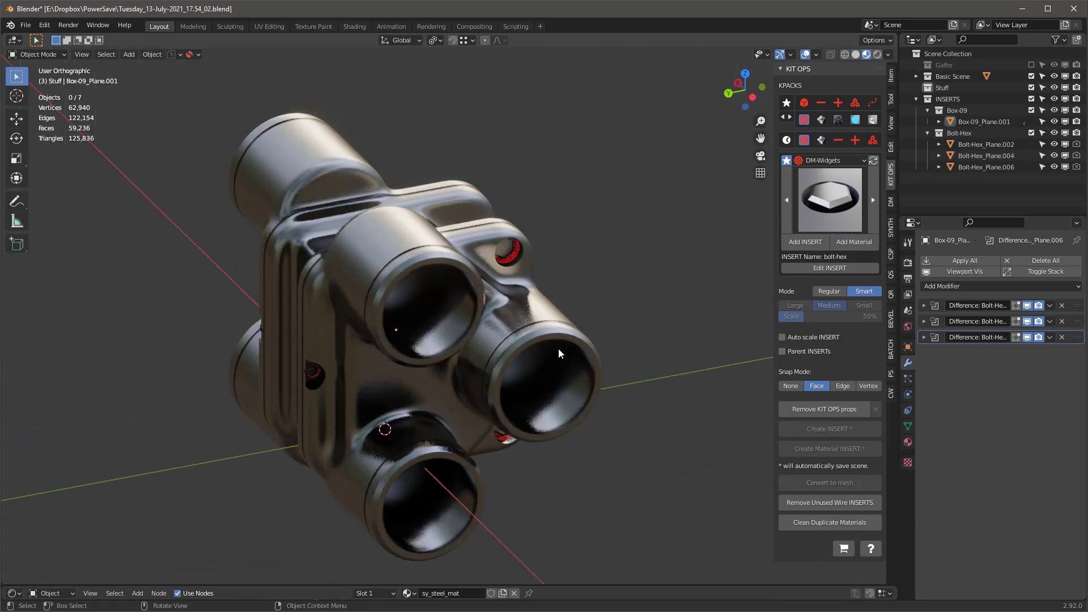
{"action": "key", "text": "q"}
{"action": "middle_click_drag", "start_coordinate": [499, 398], "coordinate": [416, 318]}
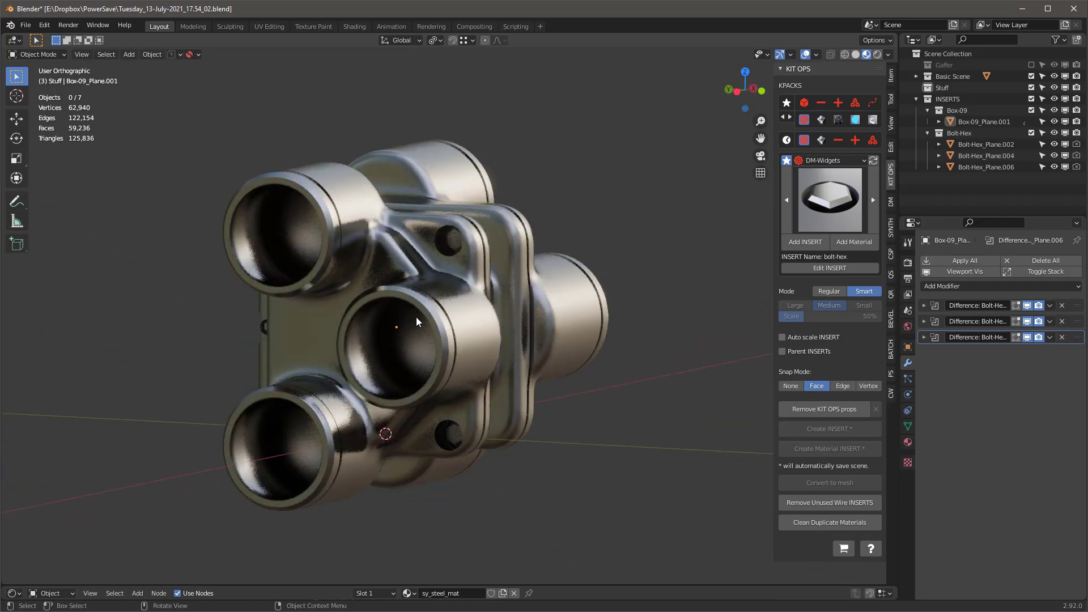
Select the upper hex bolt with its cutter and move it outward about 0.045 m along X.
{"action": "scroll", "coordinate": [449, 188], "scroll_direction": "up", "scroll_amount": 8}
{"action": "left_click", "coordinate": [449, 193]}
{"action": "scroll", "coordinate": [453, 215], "scroll_direction": "down", "scroll_amount": 8}
{"action": "middle_click_drag", "start_coordinate": [462, 239], "coordinate": [622, 225]}
{"action": "scroll", "coordinate": [622, 225], "scroll_direction": "up", "scroll_amount": 4}
{"action": "scroll", "coordinate": [397, 187], "scroll_direction": "up", "scroll_amount": 4}
{"action": "key", "text": "g"}
{"action": "key", "text": "x"}
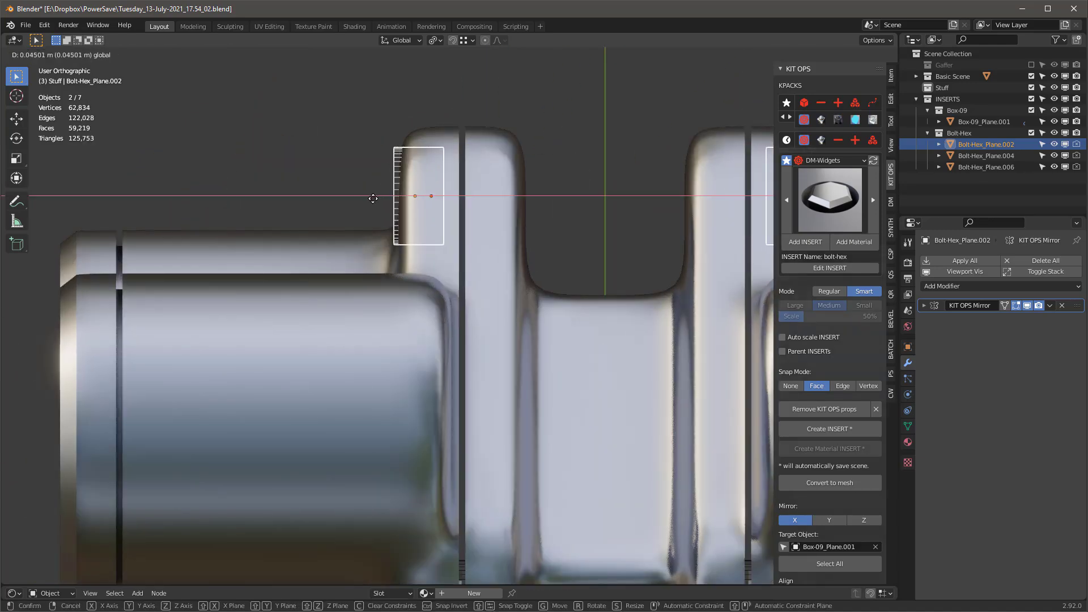
{"action": "left_click", "coordinate": [373, 198]}
From the front view, move the upper hex bolt and its cutter a further 0.0229 m along X.
{"action": "scroll", "coordinate": [372, 195], "scroll_direction": "down", "scroll_amount": 3}
{"action": "middle_click_drag", "start_coordinate": [373, 193], "coordinate": [457, 164]}
{"action": "scroll", "coordinate": [459, 187], "scroll_direction": "up", "scroll_amount": 7}
{"action": "middle_click_drag", "start_coordinate": [511, 209], "coordinate": [555, 192]}
{"action": "scroll", "coordinate": [424, 187], "scroll_direction": "down", "scroll_amount": 4}
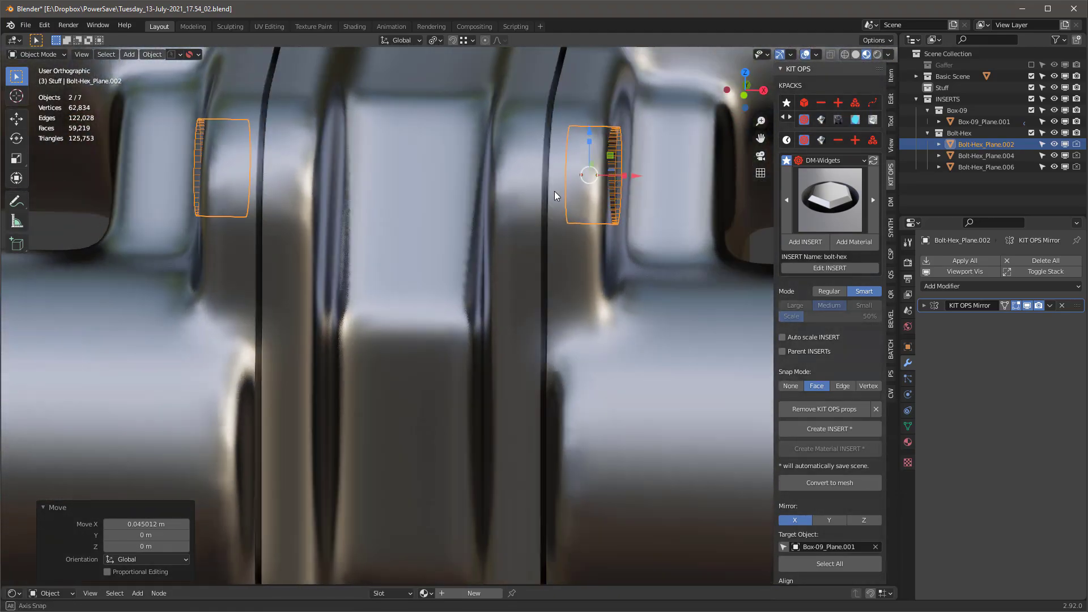
{"action": "key", "text": "KP_1"}
{"action": "key", "text": "g"}
{"action": "key", "text": "x"}
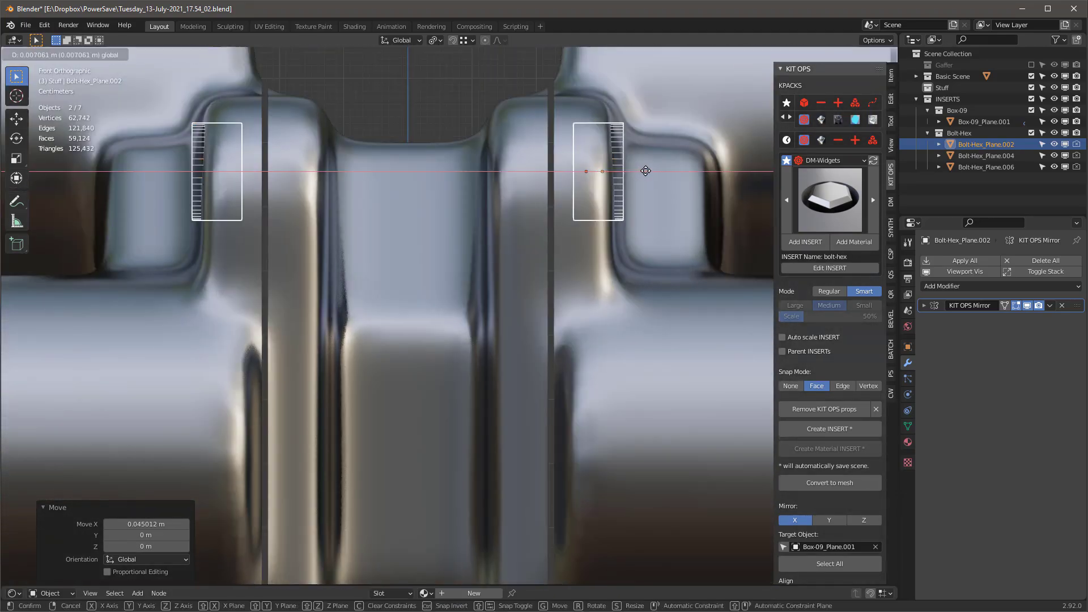
{"action": "left_click", "coordinate": [641, 175]}
Show the transform values of the upper hex bolt and apply its rotation.
{"action": "middle_click_drag", "start_coordinate": [641, 175], "coordinate": [705, 365]}
{"action": "left_click", "coordinate": [892, 76]}
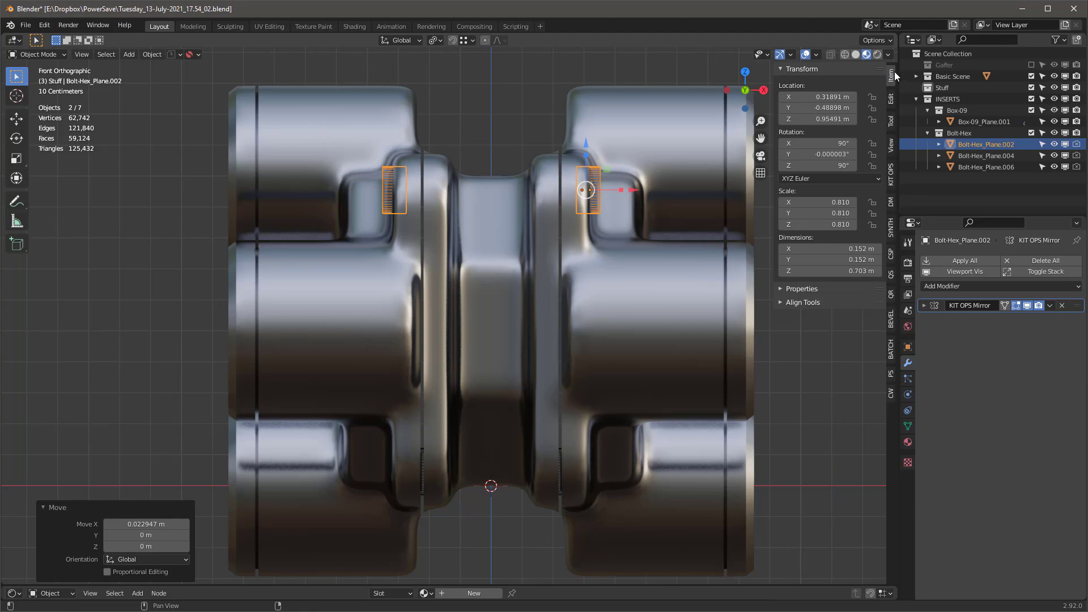
{"action": "key", "text": "ctrl+a"}
{"action": "left_click", "coordinate": [468, 221]}
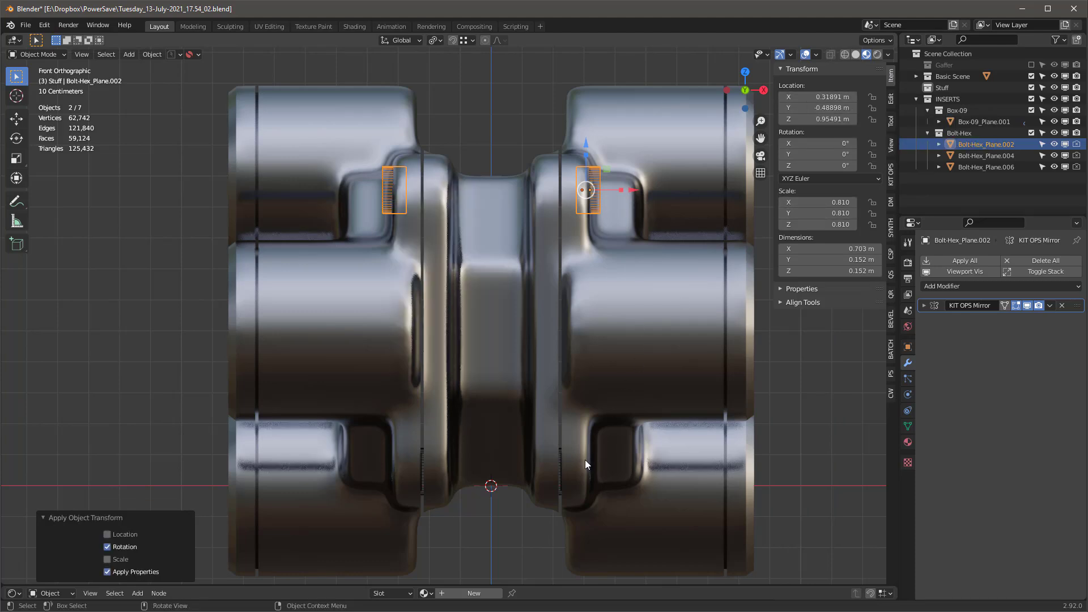
Apply the rotation of the lower hex bolt Bolt-Hex_Plane.006 and set its X location to 0.31891 m.
{"action": "left_click", "coordinate": [423, 482]}
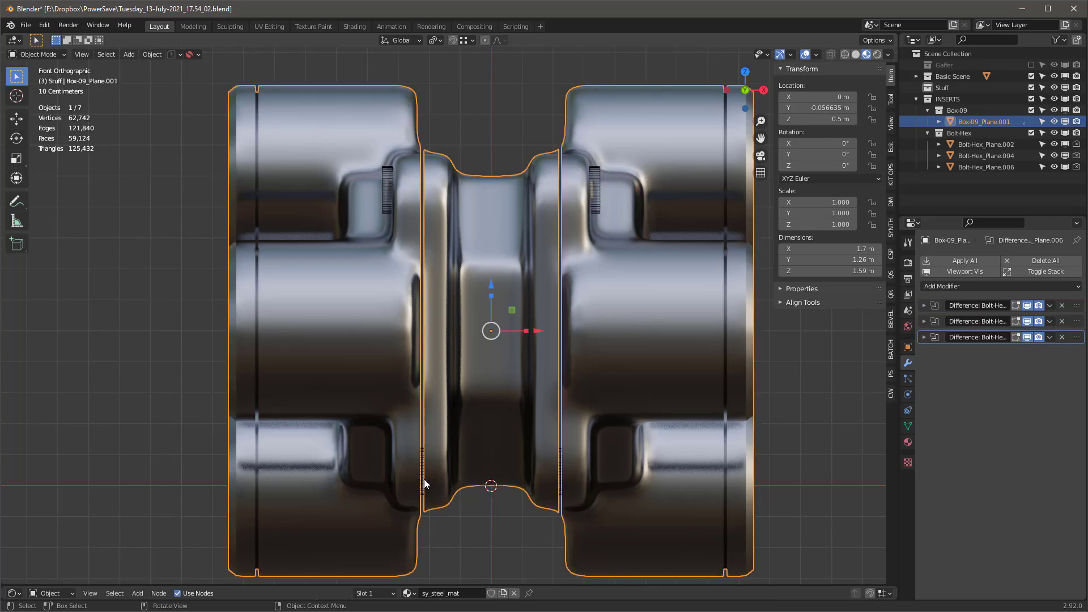
{"action": "left_click", "coordinate": [986, 167]}
{"action": "key", "text": "ctrl+a"}
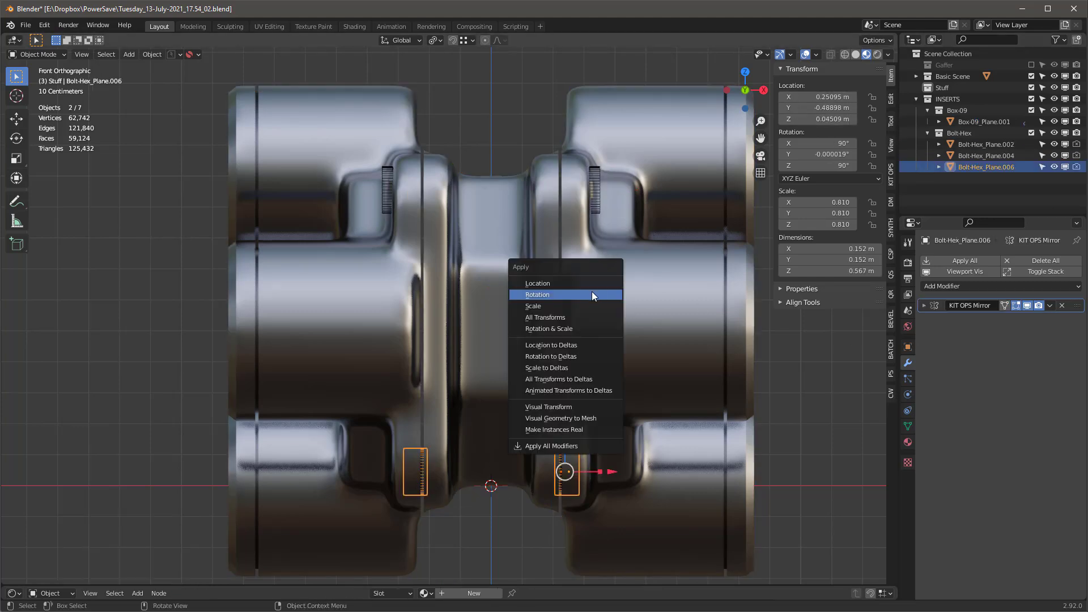
{"action": "left_click", "coordinate": [592, 292]}
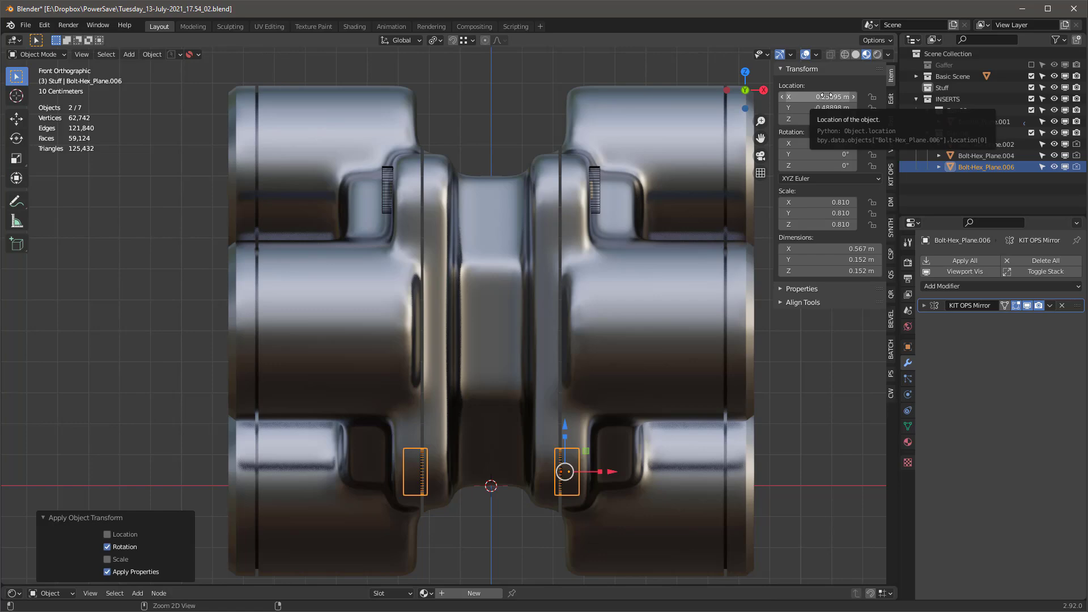
{"action": "type", "text": "0.31891"}
{"action": "left_click", "coordinate": [773, 442]}
Select the small hex bolt on the back of the body and move it 0.0213 m along X.
{"action": "middle_click_drag", "start_coordinate": [773, 442], "coordinate": [570, 453]}
{"action": "scroll", "coordinate": [509, 375], "scroll_direction": "up", "scroll_amount": 5}
{"action": "left_click", "coordinate": [509, 375]}
{"action": "key", "text": "ctrl+KP_1"}
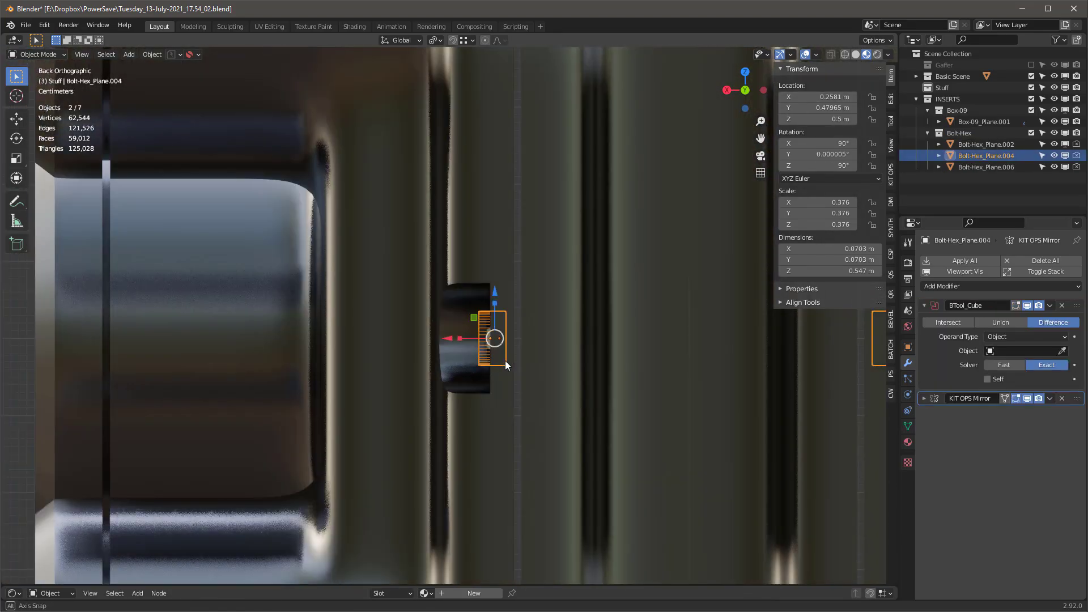
{"action": "key", "text": "g"}
{"action": "key", "text": "x"}
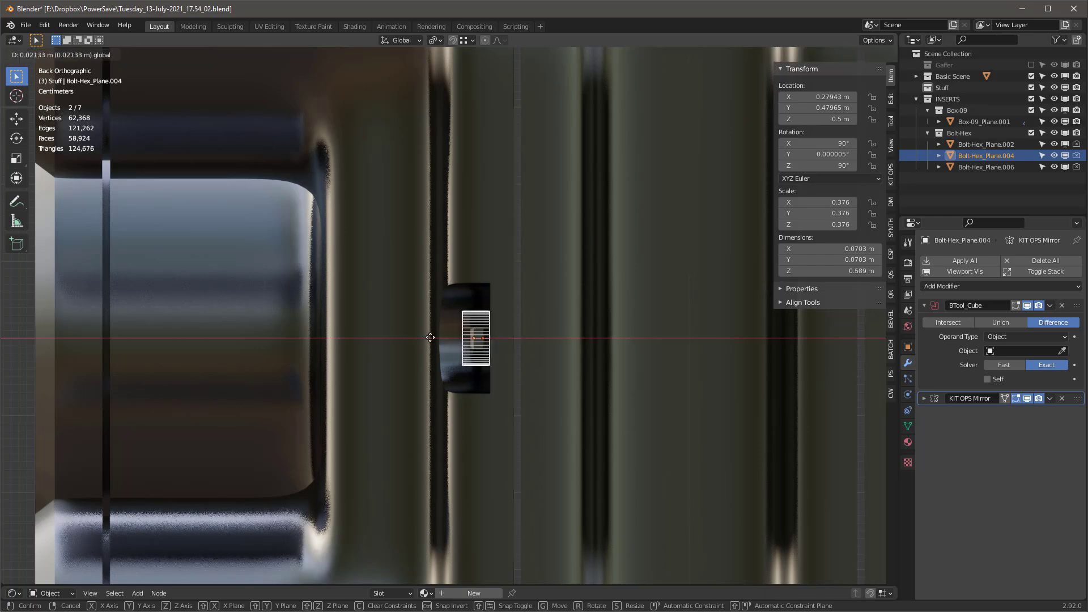
{"action": "left_click", "coordinate": [430, 337]}
Scale the small hex bolt on the back and its cutter by 1.492.
{"action": "middle_click_drag", "start_coordinate": [431, 338], "coordinate": [604, 345]}
{"action": "scroll", "coordinate": [604, 346], "scroll_direction": "up", "scroll_amount": 5}
{"action": "key", "text": "s"}
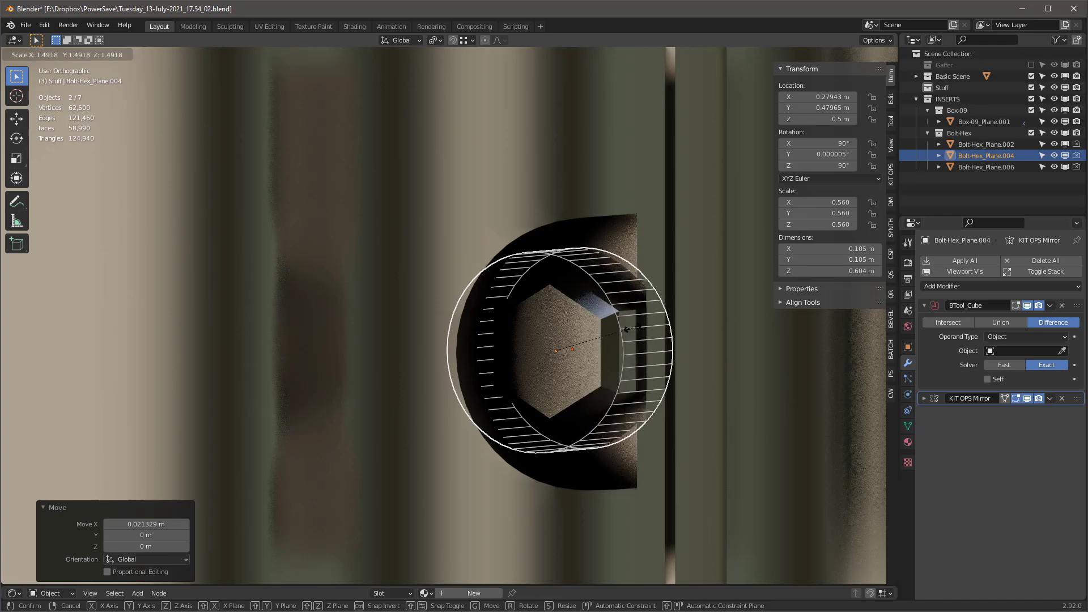
{"action": "left_click", "coordinate": [668, 314]}
Set KIT OPS to Regular mode and delete only the wire cutter around the back hex bolt.
{"action": "left_click", "coordinate": [891, 174]}
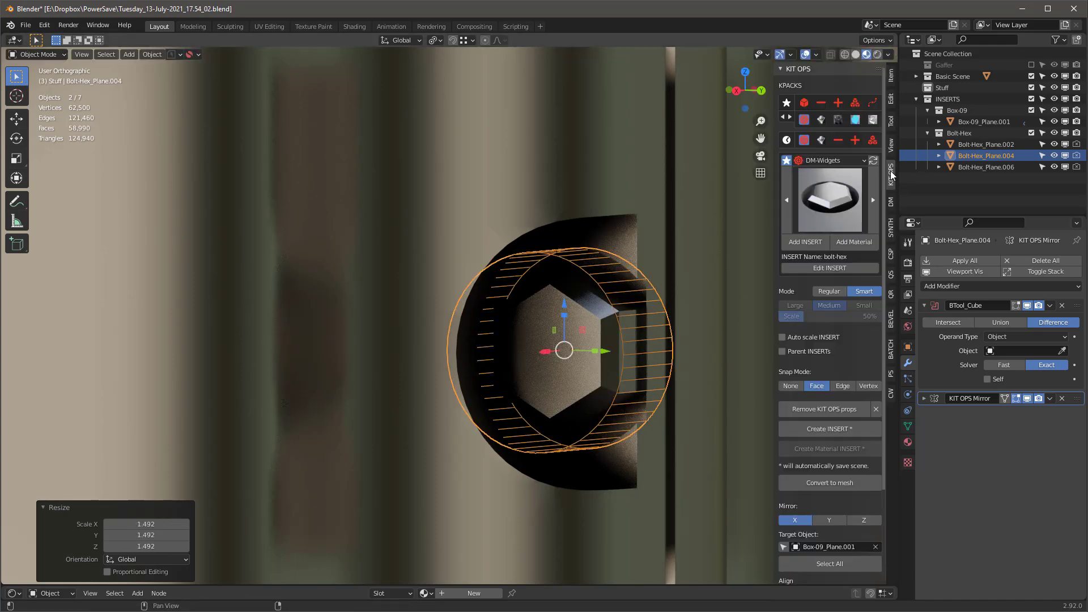
{"action": "left_click", "coordinate": [634, 283]}
{"action": "left_click", "coordinate": [650, 284]}
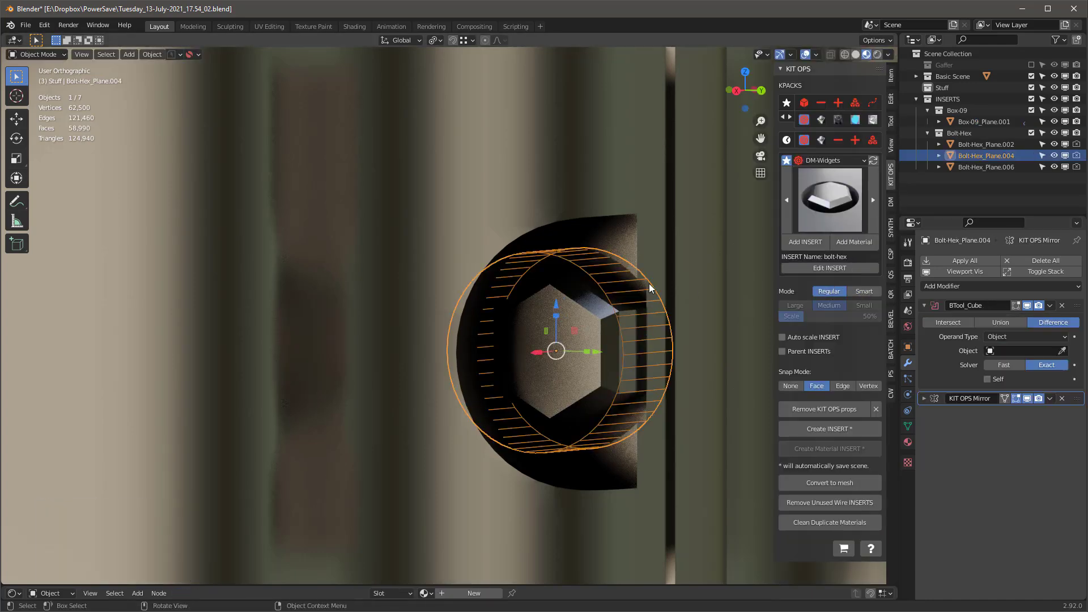
{"action": "key", "text": "x"}
{"action": "left_click", "coordinate": [650, 284]}
{"action": "scroll", "coordinate": [571, 308], "scroll_direction": "down", "scroll_amount": 12}
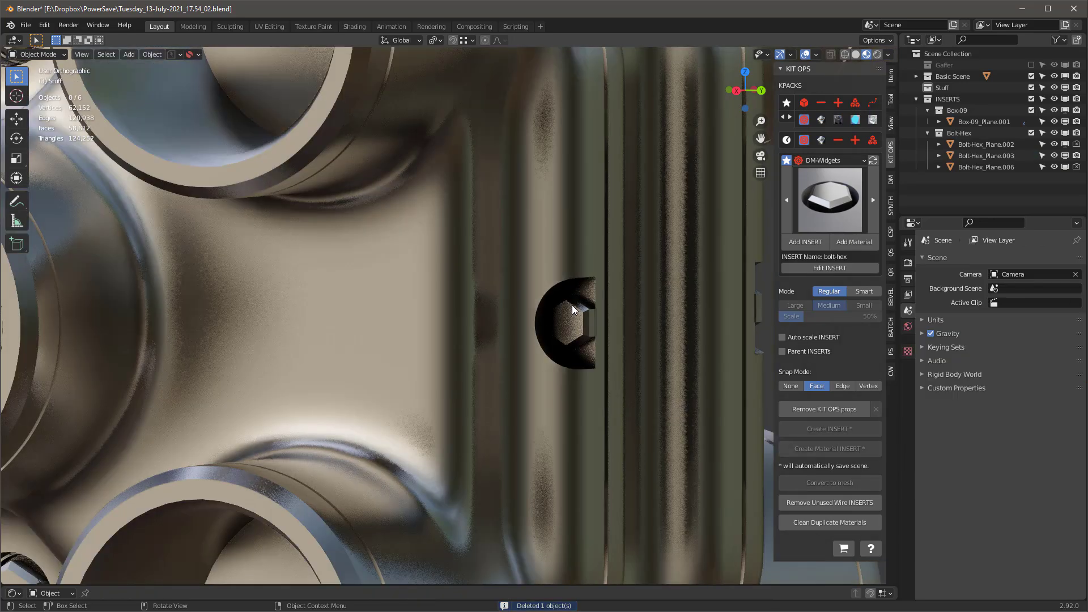
Select the steel body, convert it to mesh and run Remove Unused Wire INSERTS.
{"action": "middle_click_drag", "start_coordinate": [569, 308], "coordinate": [673, 334]}
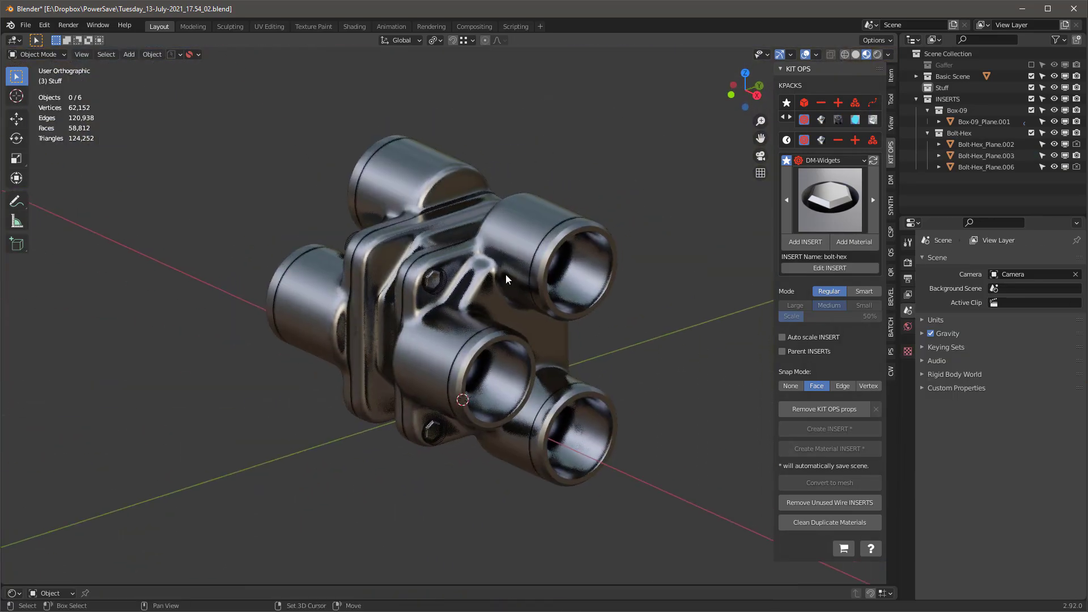
{"action": "left_click", "coordinate": [511, 259]}
{"action": "left_click", "coordinate": [827, 482]}
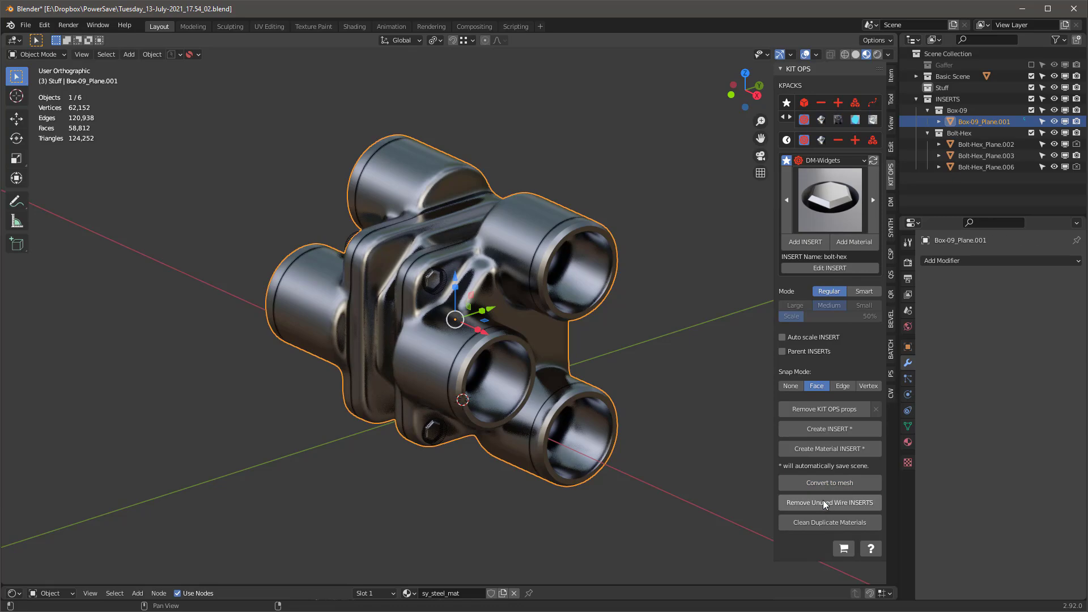
{"action": "left_click", "coordinate": [831, 503]}
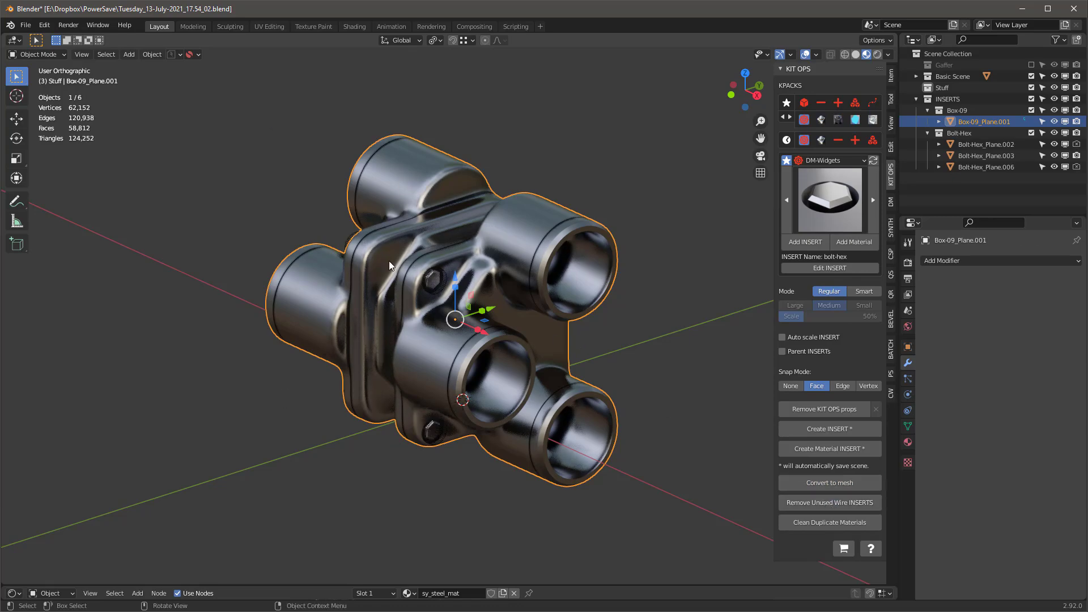
Try to remove the unused wire INSERTS around the upper and lower hex bolts, using Smart mode.
{"action": "left_click", "coordinate": [430, 280]}
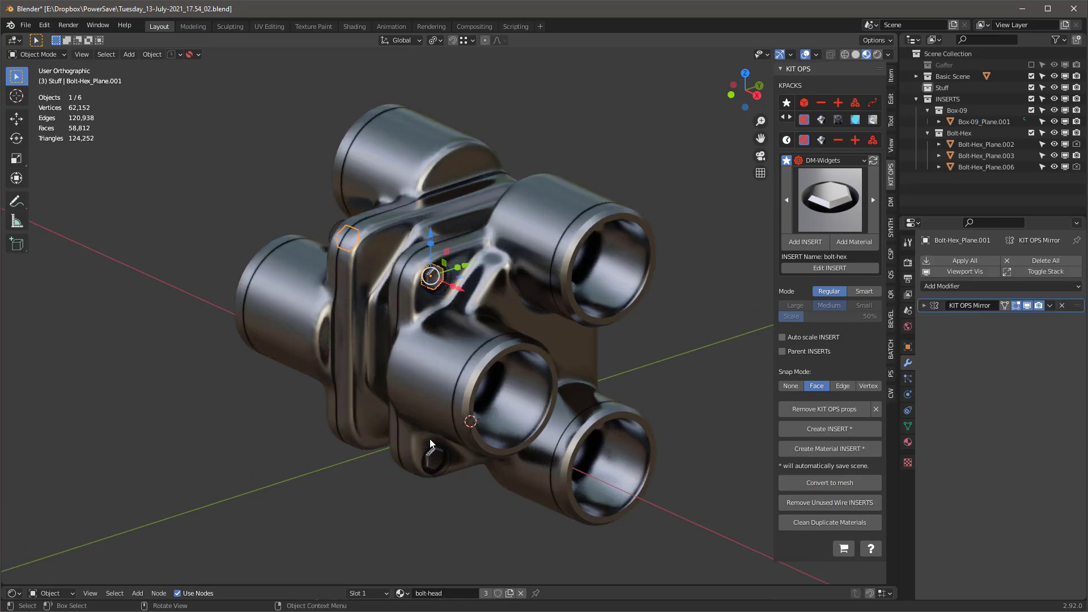
{"action": "scroll", "coordinate": [430, 439], "scroll_direction": "up", "scroll_amount": 3}
{"action": "left_click", "coordinate": [430, 449], "text": "shift"}
{"action": "left_click", "coordinate": [870, 291]}
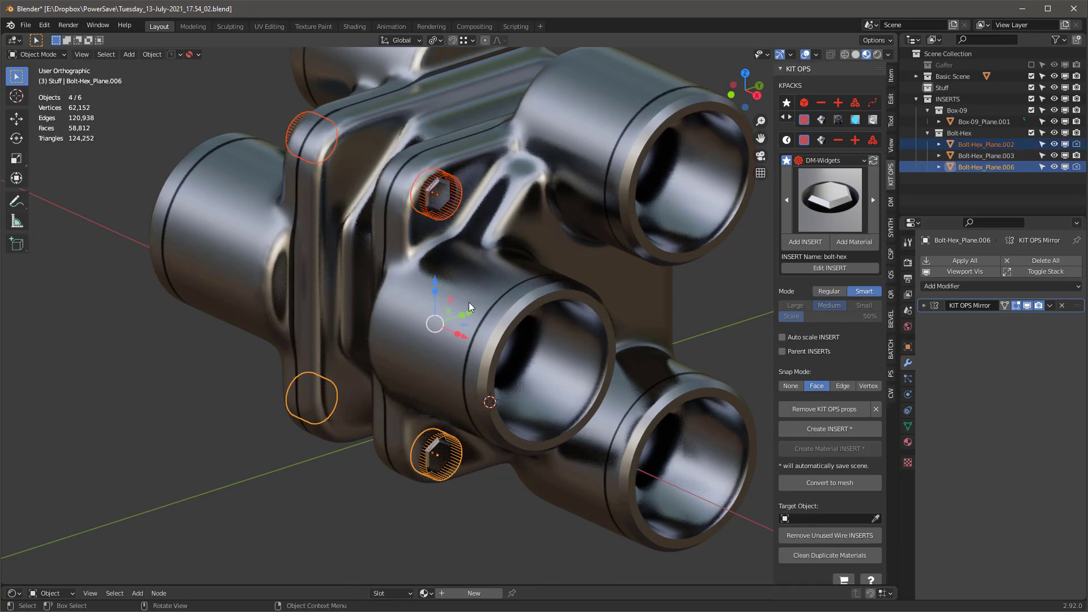
{"action": "middle_click_drag", "start_coordinate": [468, 302], "coordinate": [536, 329]}
{"action": "left_click", "coordinate": [536, 329]}
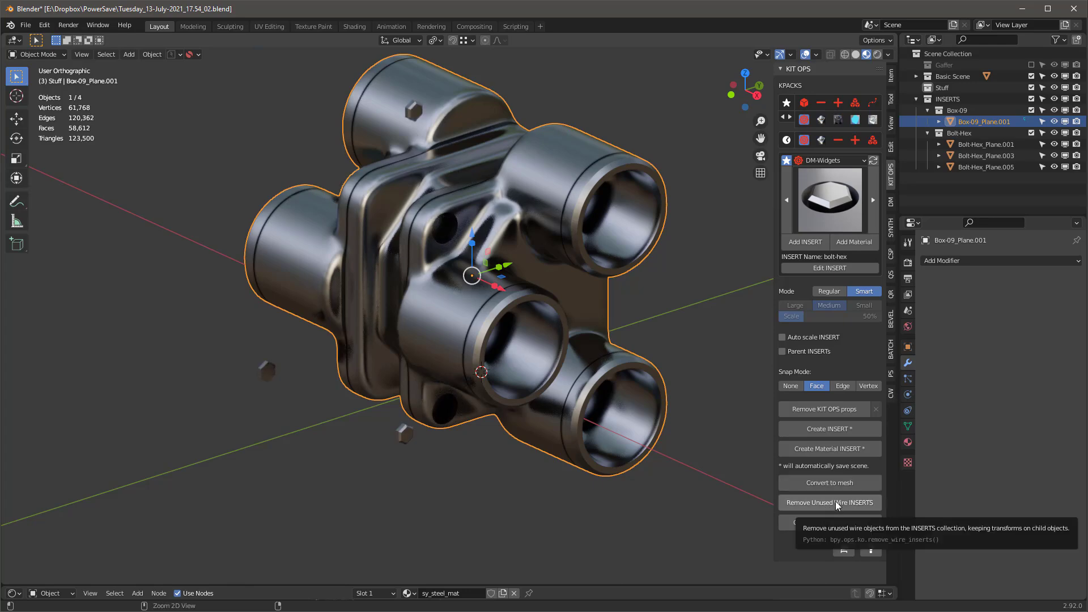
Set KIT OPS back to Regular mode and select the lower and upper hex bolt heads without their cutters.
{"action": "scroll", "coordinate": [445, 407], "scroll_direction": "up", "scroll_amount": 6}
{"action": "left_click", "coordinate": [446, 412]}
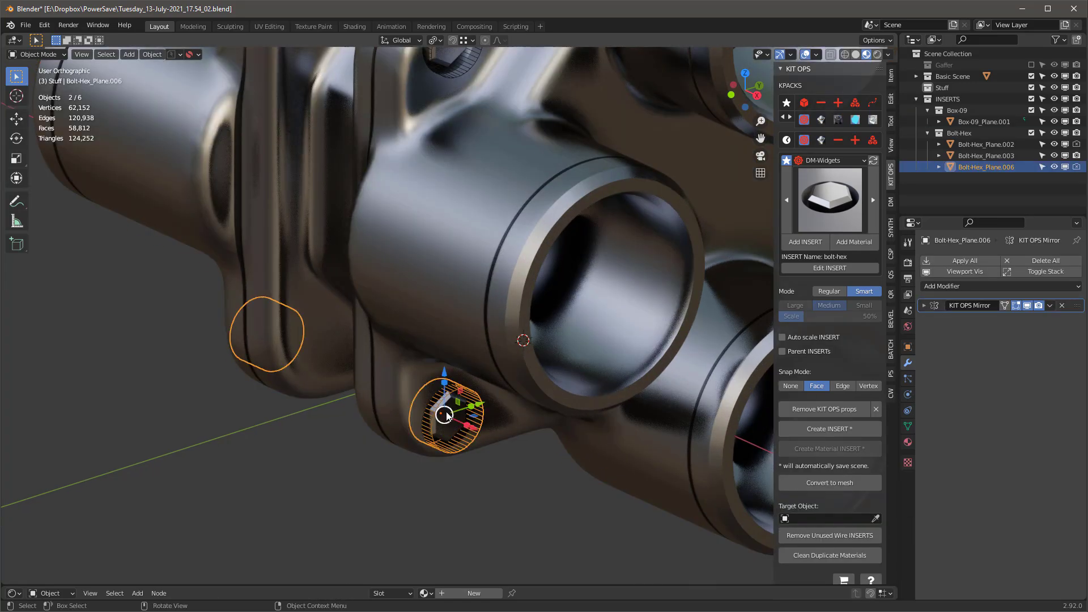
{"action": "left_click", "coordinate": [841, 293]}
{"action": "left_click", "coordinate": [448, 431]}
{"action": "scroll", "coordinate": [449, 425], "scroll_direction": "down", "scroll_amount": 4}
{"action": "scroll", "coordinate": [448, 264], "scroll_direction": "up", "scroll_amount": 3}
{"action": "left_click", "coordinate": [451, 226], "text": "shift"}
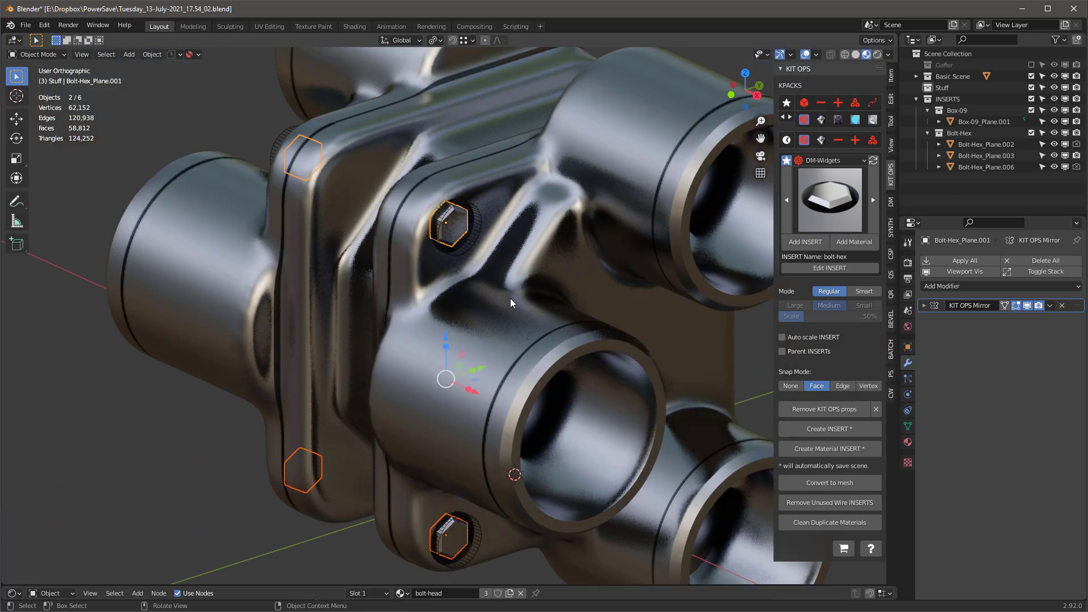
Delete the wire cutters around the upper and lower hex bolts, keeping the bolt heads.
{"action": "scroll", "coordinate": [510, 298], "scroll_direction": "down", "scroll_amount": 2}
{"action": "mouse_move", "coordinate": [499, 278]}
{"action": "middle_mouse_down"}
{"action": "mouse_move", "coordinate": [410, 247]}
{"action": "mouse_move", "coordinate": [518, 286]}
{"action": "middle_mouse_up"}
{"action": "scroll", "coordinate": [518, 286], "scroll_direction": "up", "scroll_amount": 8}
{"action": "left_click", "coordinate": [475, 252]}
{"action": "key", "text": "x"}
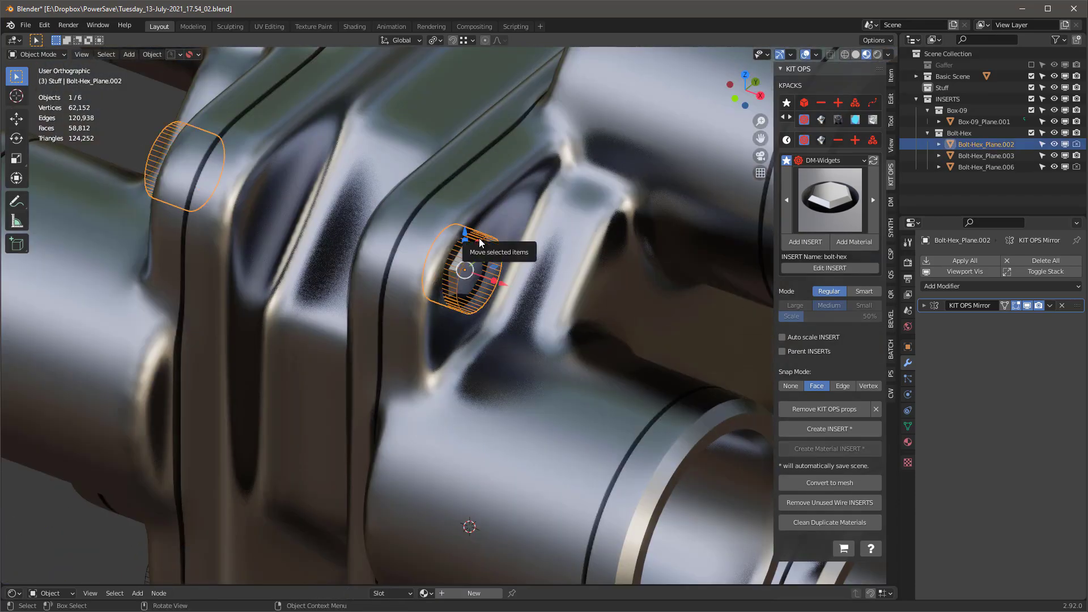
{"action": "left_click", "coordinate": [478, 243]}
{"action": "scroll", "coordinate": [478, 245], "scroll_direction": "down", "scroll_amount": 5}
{"action": "scroll", "coordinate": [459, 456], "scroll_direction": "up", "scroll_amount": 4}
{"action": "left_click", "coordinate": [481, 417]}
{"action": "key", "text": "Delete"}
{"action": "scroll", "coordinate": [399, 429], "scroll_direction": "down", "scroll_amount": 5}
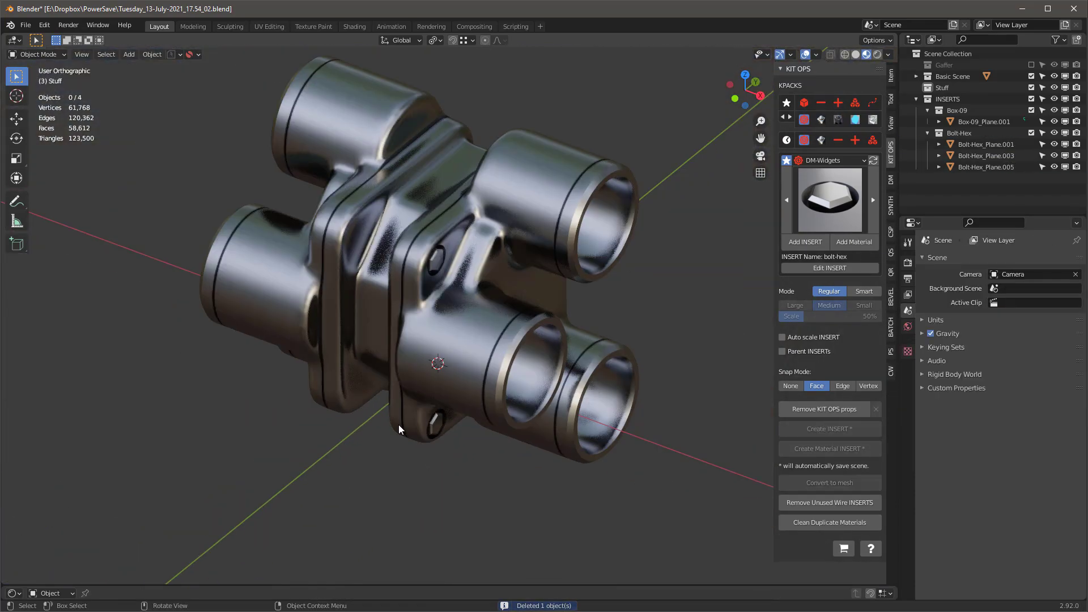
From the right view, rotate the small hex bolt head on the back edge of the body.
{"action": "middle_click_drag", "start_coordinate": [652, 334], "coordinate": [600, 308]}
{"action": "scroll", "coordinate": [506, 351], "scroll_direction": "up", "scroll_amount": 3}
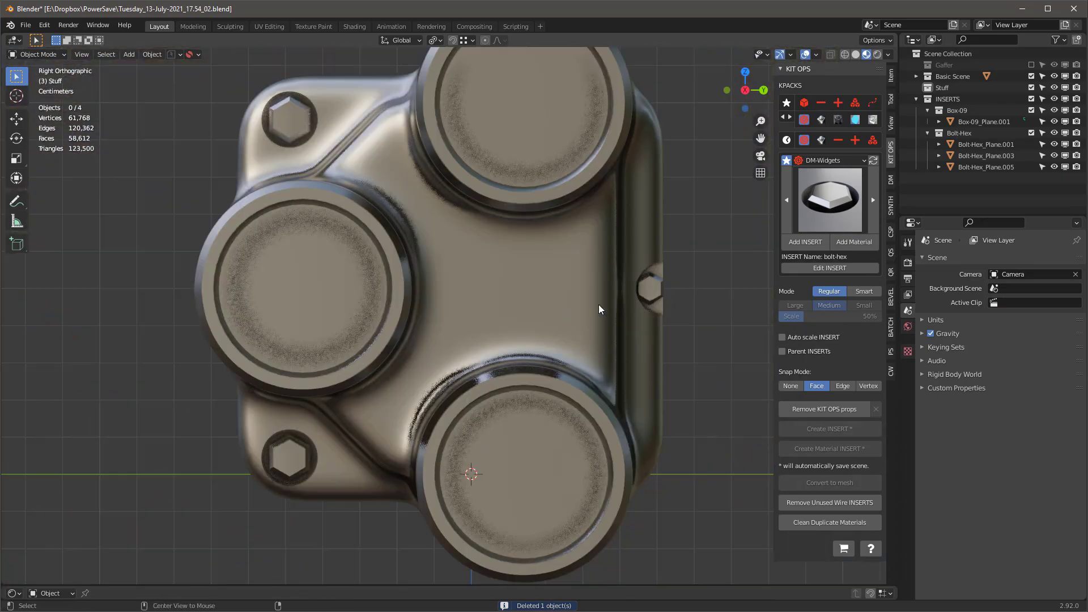
{"action": "left_click", "coordinate": [650, 288]}
{"action": "key", "text": "r"}
{"action": "left_click", "coordinate": [706, 258]}
Rotate the lower hex bolt head by about -17° in the right view and deselect it.
{"action": "middle_click_drag", "start_coordinate": [706, 259], "coordinate": [600, 315]}
{"action": "left_click", "coordinate": [486, 369]}
{"action": "key", "text": "r"}
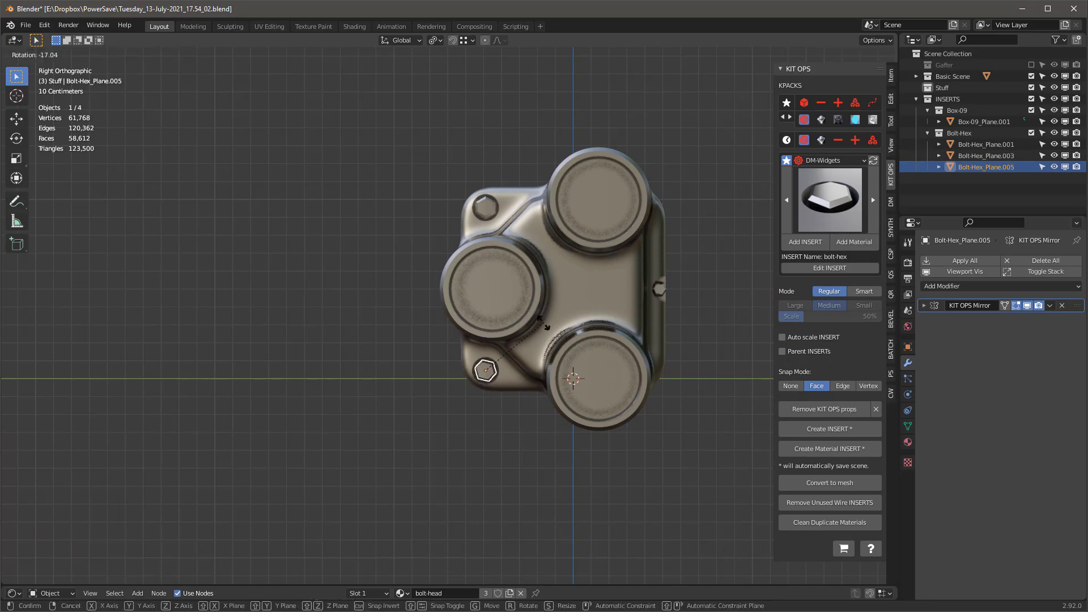
{"action": "left_click", "coordinate": [549, 326]}
{"action": "left_click", "coordinate": [331, 324]}
Select the steel body and save the Blender file.
{"action": "middle_click_drag", "start_coordinate": [331, 325], "coordinate": [413, 355]}
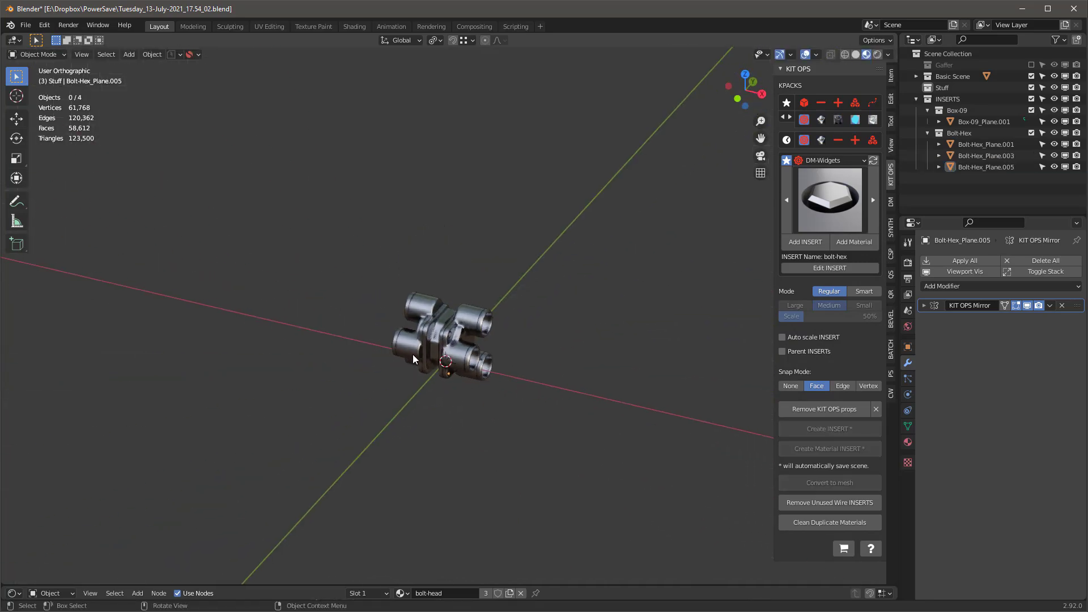
{"action": "scroll", "coordinate": [413, 355], "scroll_direction": "up", "scroll_amount": 3}
{"action": "left_click", "coordinate": [534, 372]}
{"action": "middle_click_drag", "start_coordinate": [534, 374], "coordinate": [564, 433]}
{"action": "key", "text": "ctrl+s"}
{"action": "scroll", "coordinate": [538, 323], "scroll_direction": "up", "scroll_amount": 3}
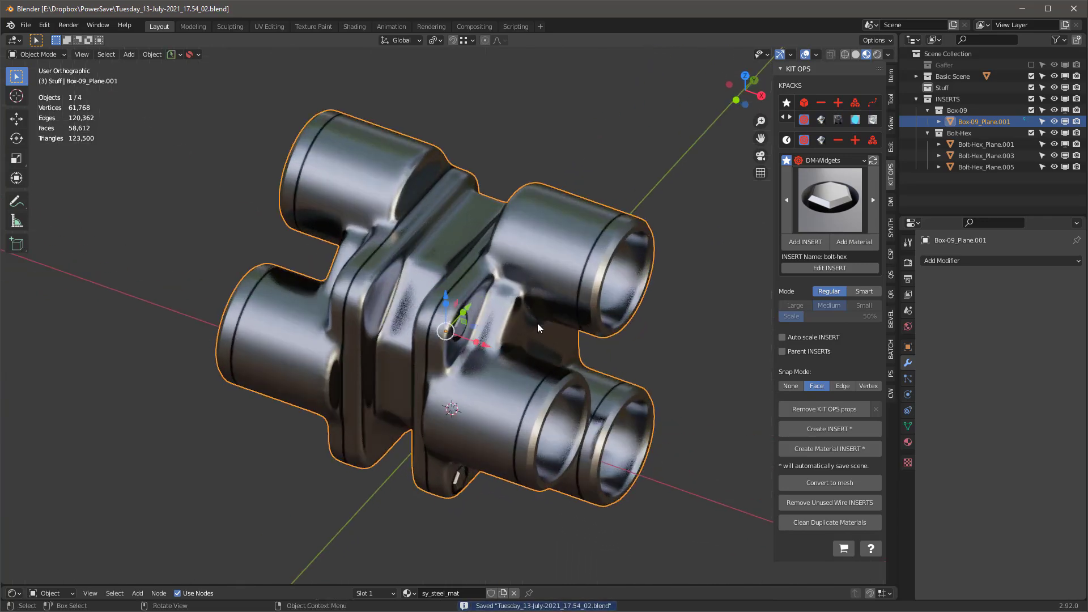
{"action": "middle_click_drag", "start_coordinate": [537, 323], "coordinate": [685, 348]}
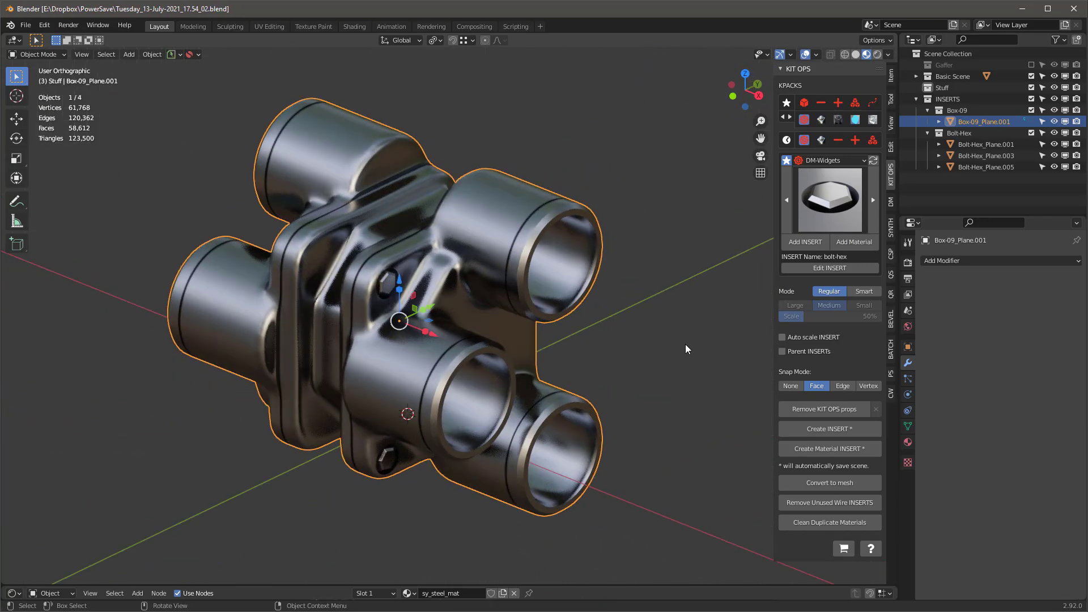
{"action": "left_click", "coordinate": [843, 429]}
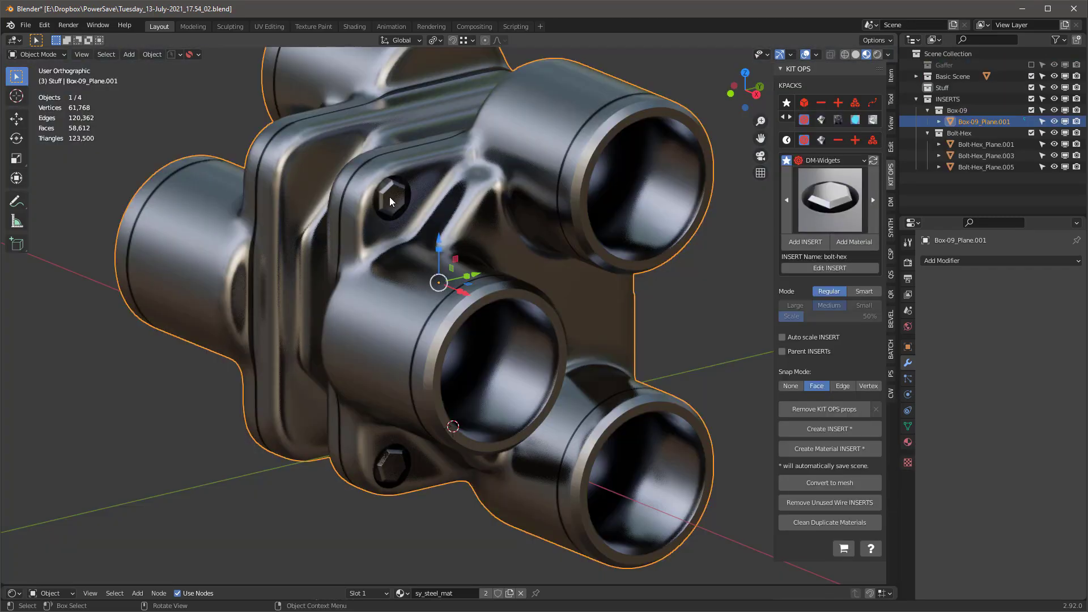
Select the three hex bolt objects with the steel body as the active object and join them into one mesh.
{"action": "left_click", "coordinate": [389, 196]}
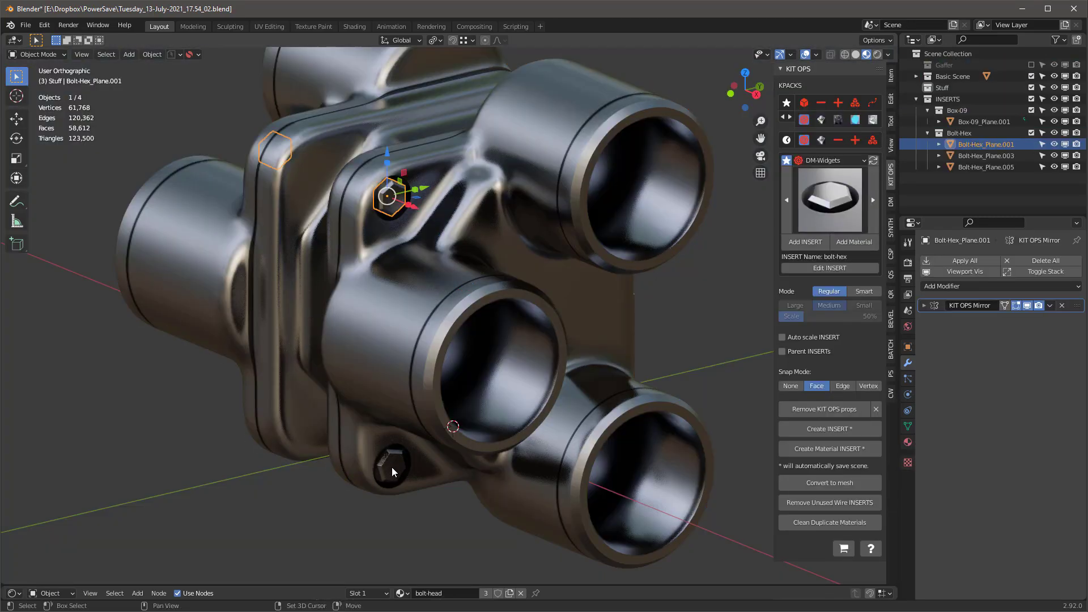
{"action": "left_click", "coordinate": [392, 468], "text": "shift"}
{"action": "middle_click_drag", "start_coordinate": [561, 357], "coordinate": [468, 340]}
{"action": "left_click", "coordinate": [554, 345], "text": "shift"}
{"action": "left_click", "coordinate": [477, 307], "text": "shift"}
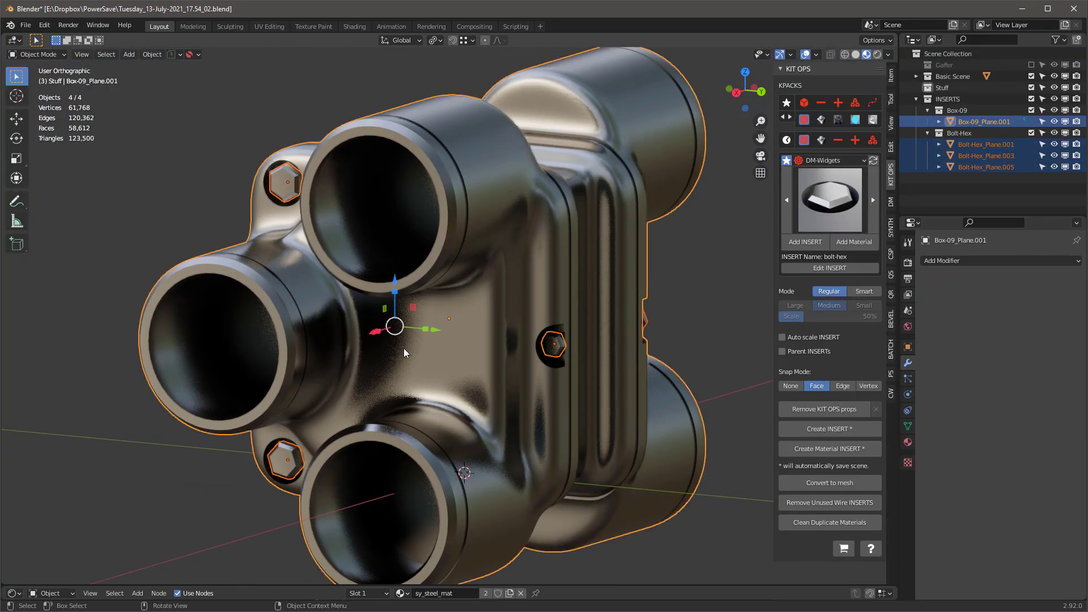
{"action": "middle_click_drag", "start_coordinate": [404, 348], "coordinate": [485, 350]}
{"action": "key", "text": "ctrl+j"}
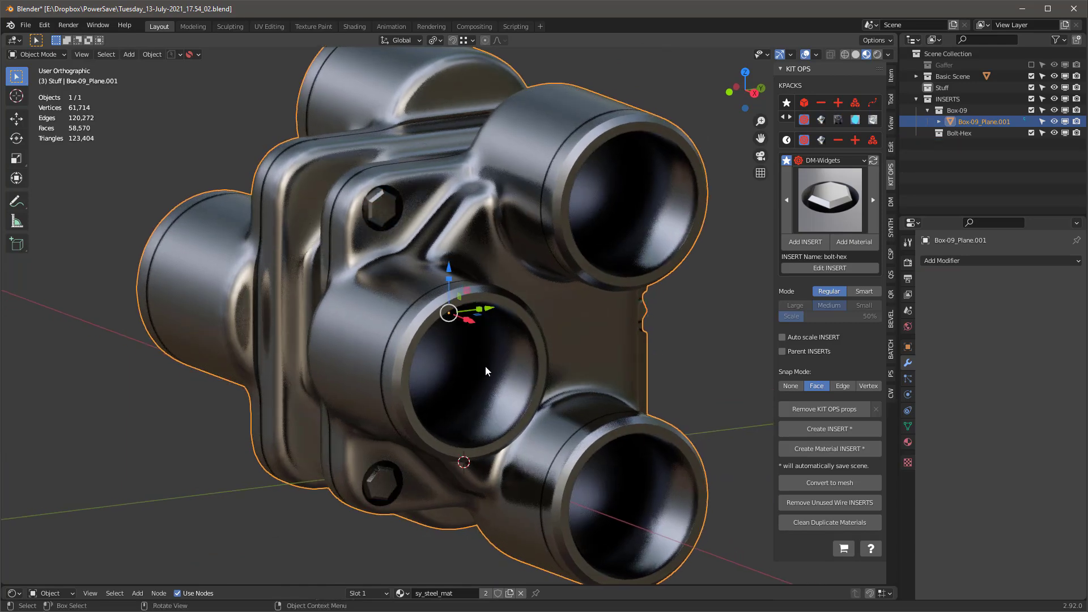
From the right view, rotate the joined model by 90°.
{"action": "key", "text": "KP_3"}
{"action": "type", "text": "r90"}
{"action": "key", "text": "Return"}
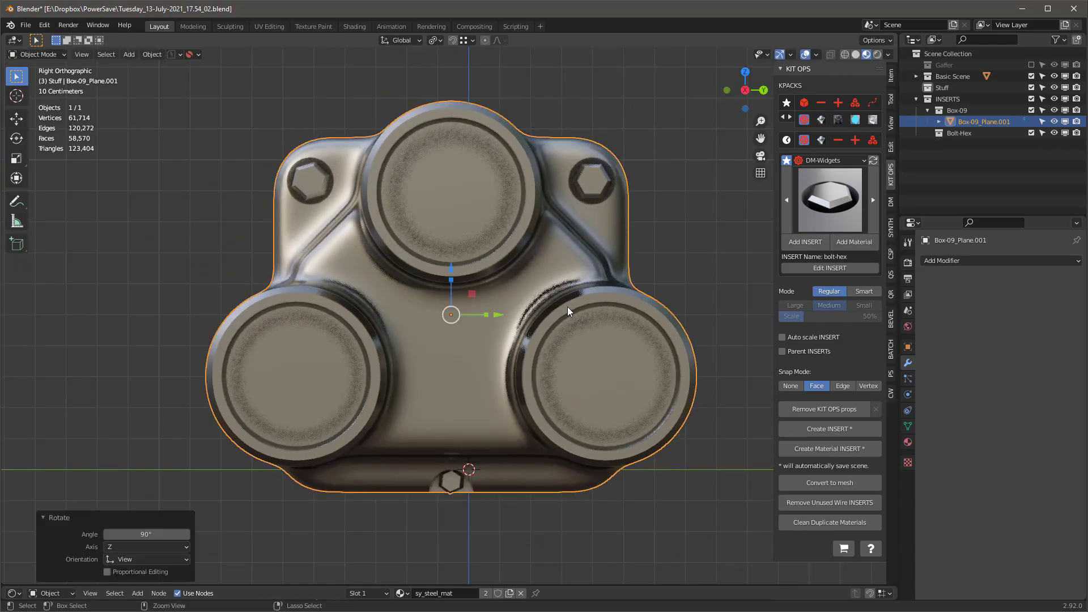
Raise the model along Z by about 0.079 m so its base sits on the ground line, and apply all transforms.
{"action": "left_click_drag", "start_coordinate": [452, 275], "coordinate": [451, 251]}
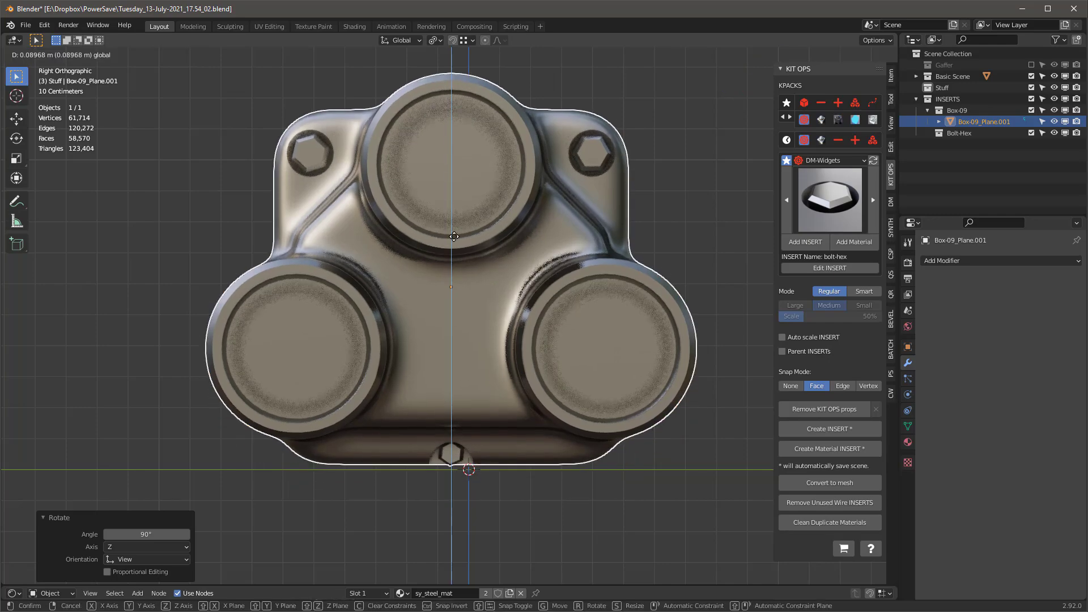
{"action": "key", "text": "ctrl+a"}
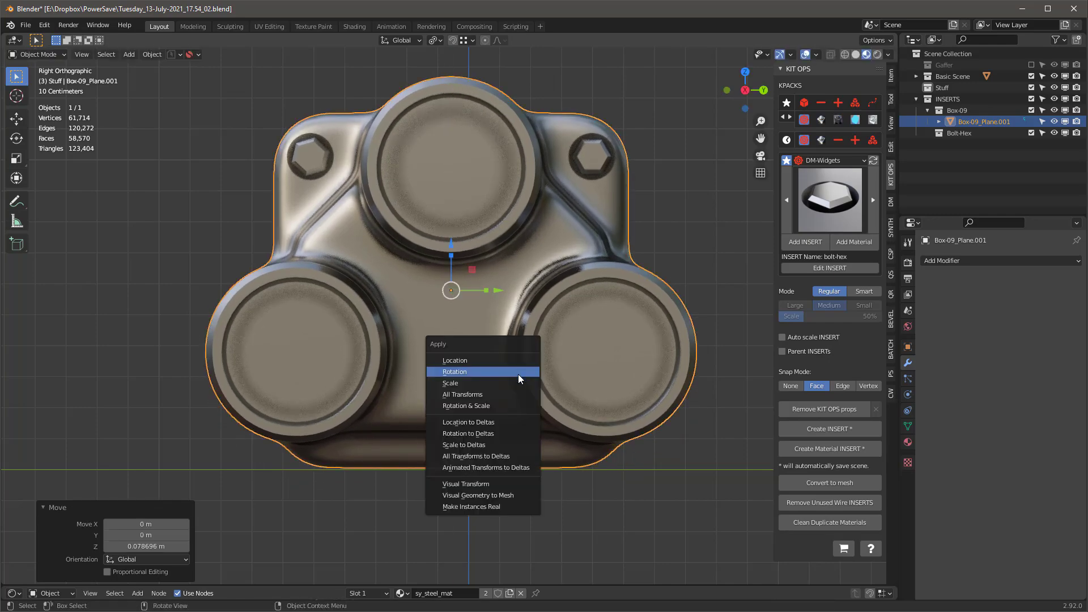
{"action": "left_click", "coordinate": [519, 404]}
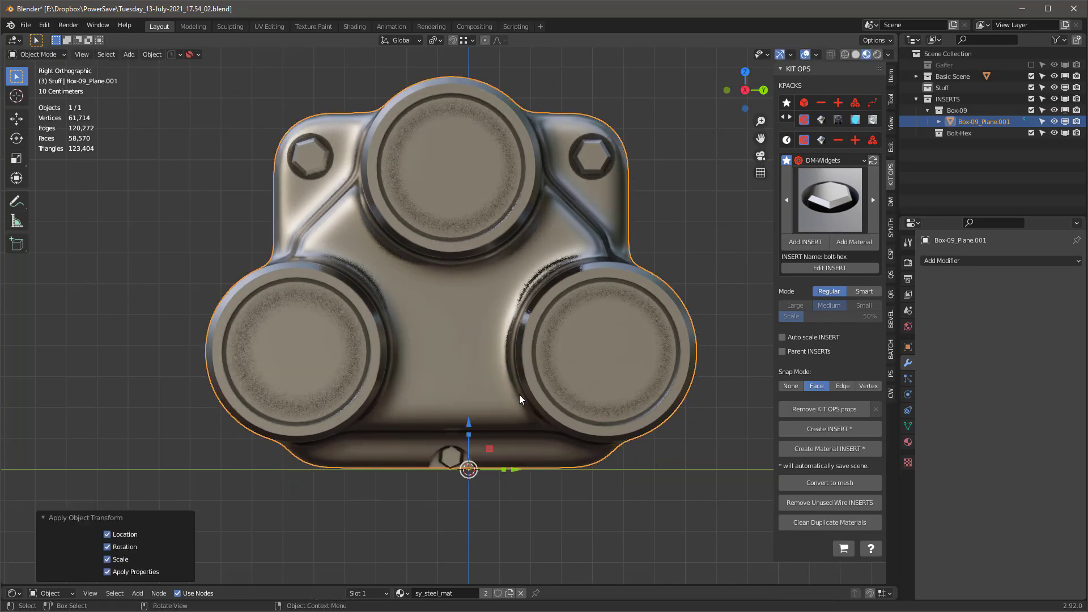
Create a KIT OPS INSERT from the model and save it in the DM-Cables folder, incrementing the file name junction-01.blend by one.
{"action": "left_click", "coordinate": [835, 429]}
{"action": "left_click", "coordinate": [833, 198]}
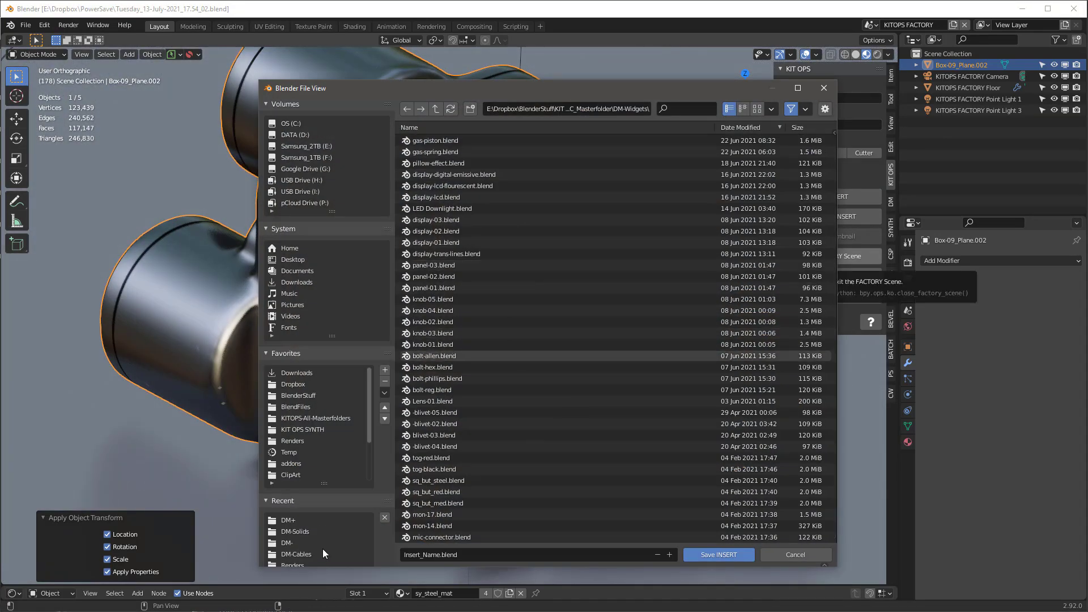
{"action": "left_click", "coordinate": [321, 554]}
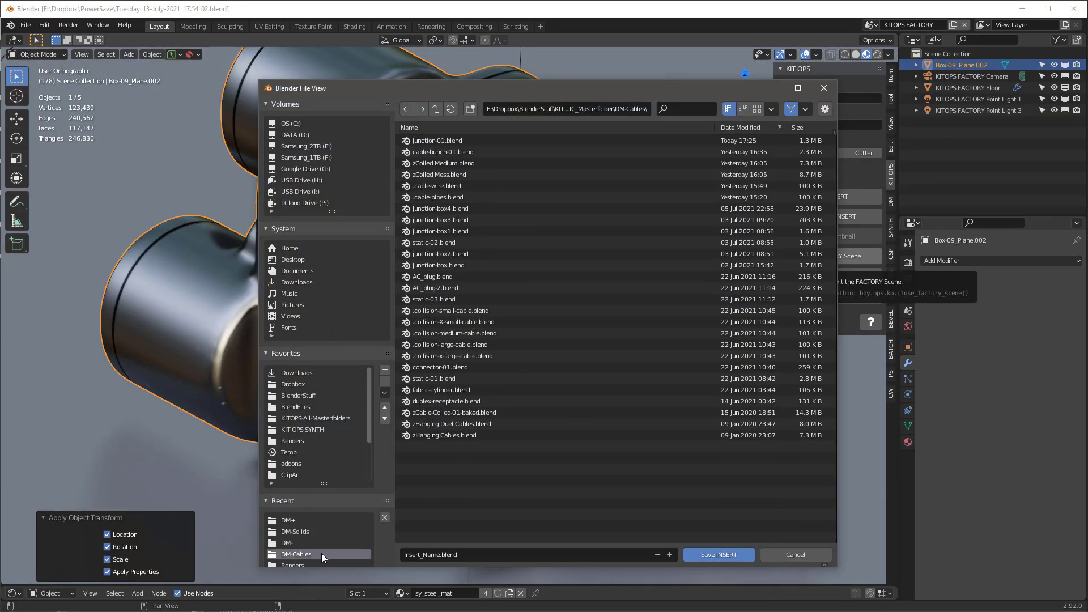
{"action": "left_click", "coordinate": [437, 140]}
{"action": "left_click", "coordinate": [669, 554]}
{"action": "left_click", "coordinate": [703, 555]}
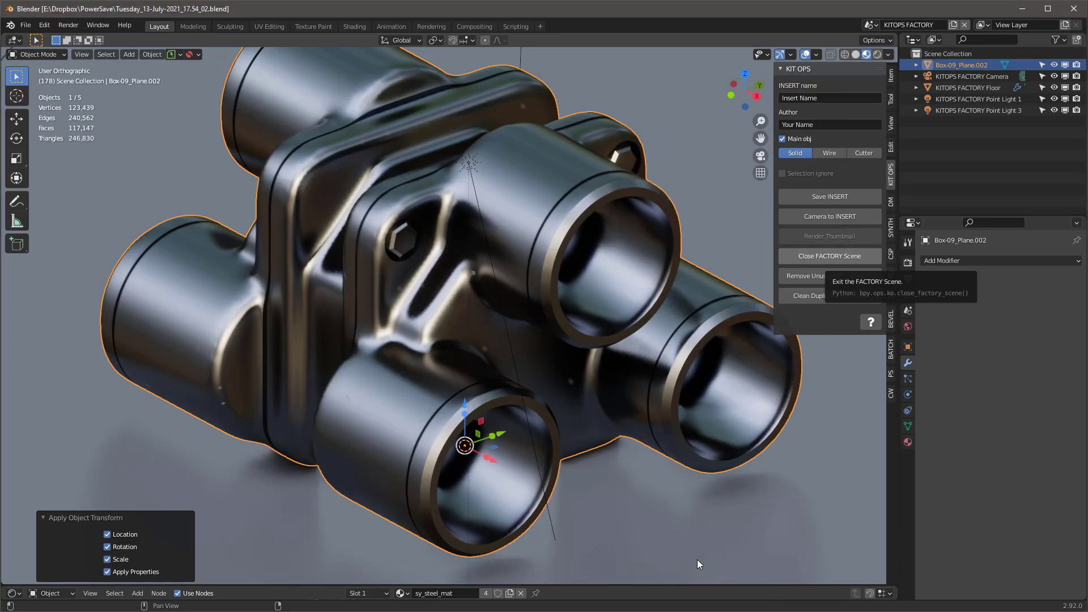
Aim the factory camera at the INSERT and frame it from the front corner, with the open cylinder ends facing the camera.
{"action": "left_click", "coordinate": [820, 215]}
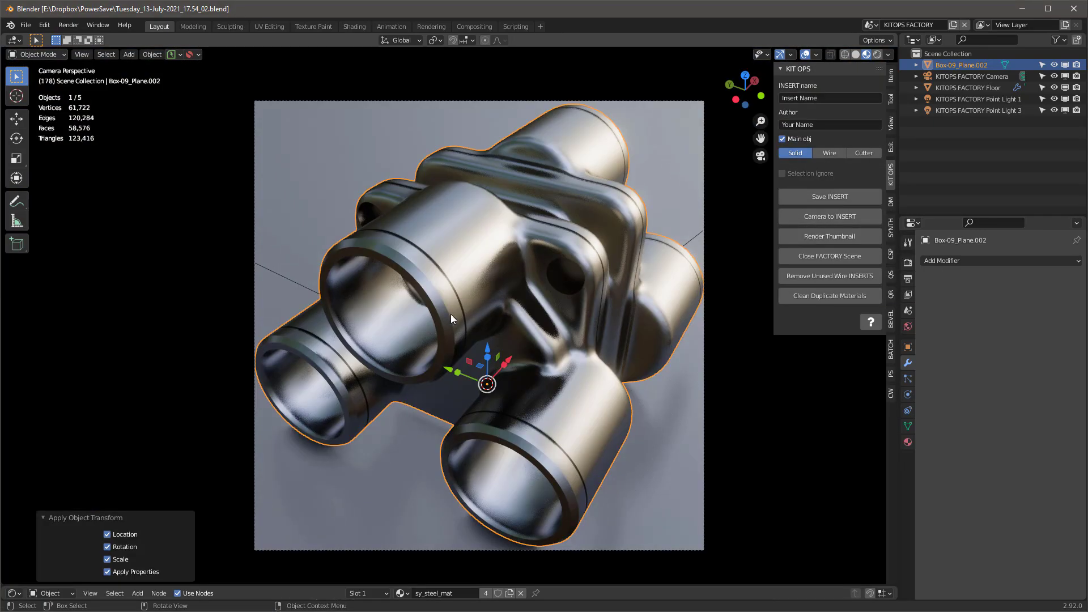
{"action": "middle_click_drag", "start_coordinate": [449, 315], "coordinate": [508, 297]}
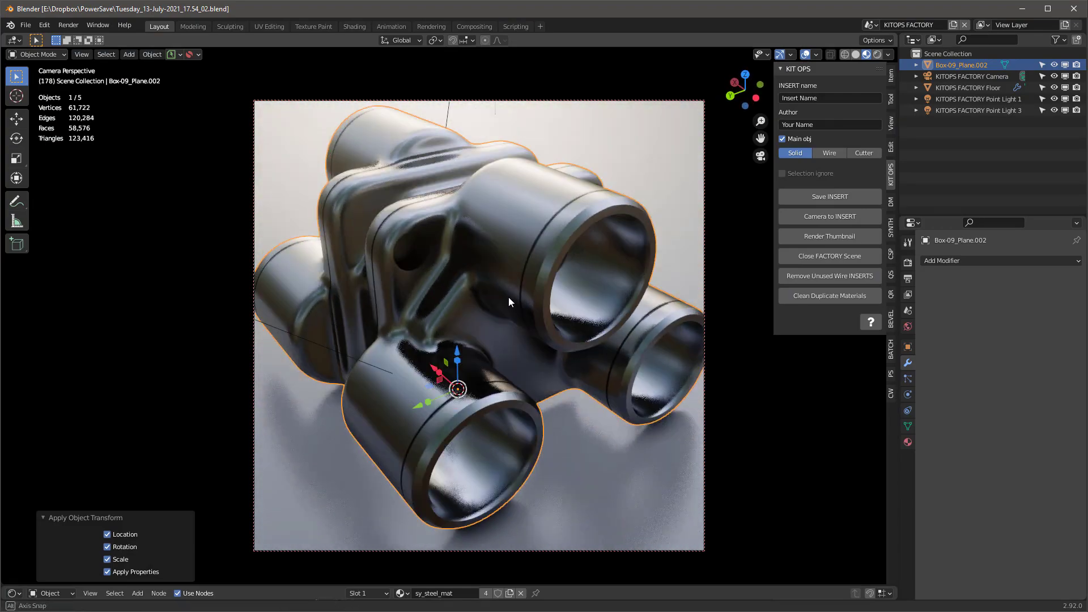
{"action": "scroll", "coordinate": [509, 297], "scroll_direction": "down", "scroll_amount": 1}
Switch the camera view to rendered shading and render the INSERT's thumbnail.
{"action": "key", "text": "z"}
{"action": "left_click", "coordinate": [569, 239]}
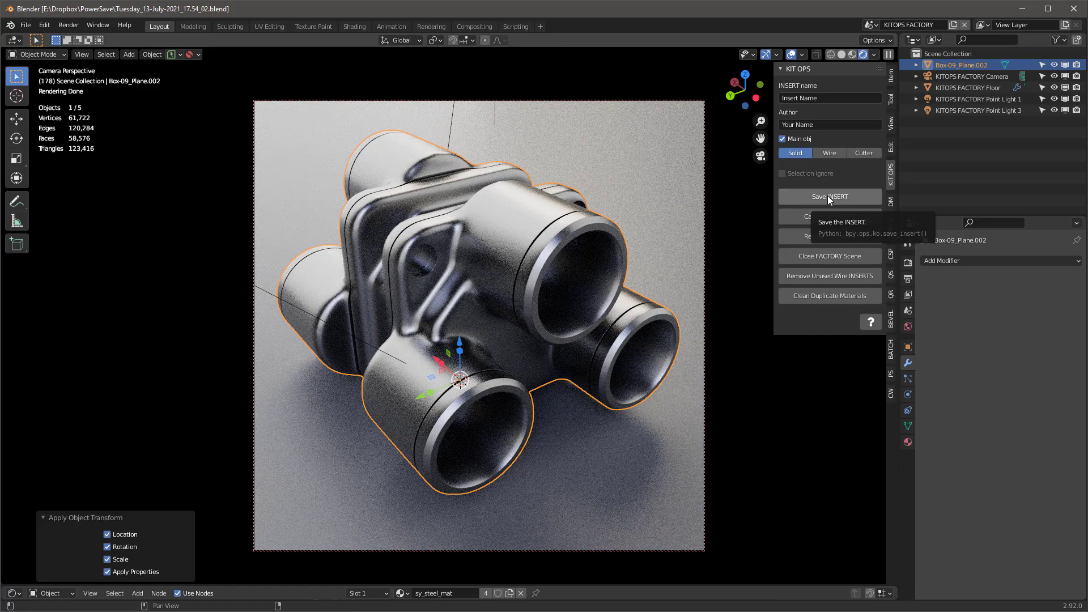
{"action": "left_click", "coordinate": [831, 237]}
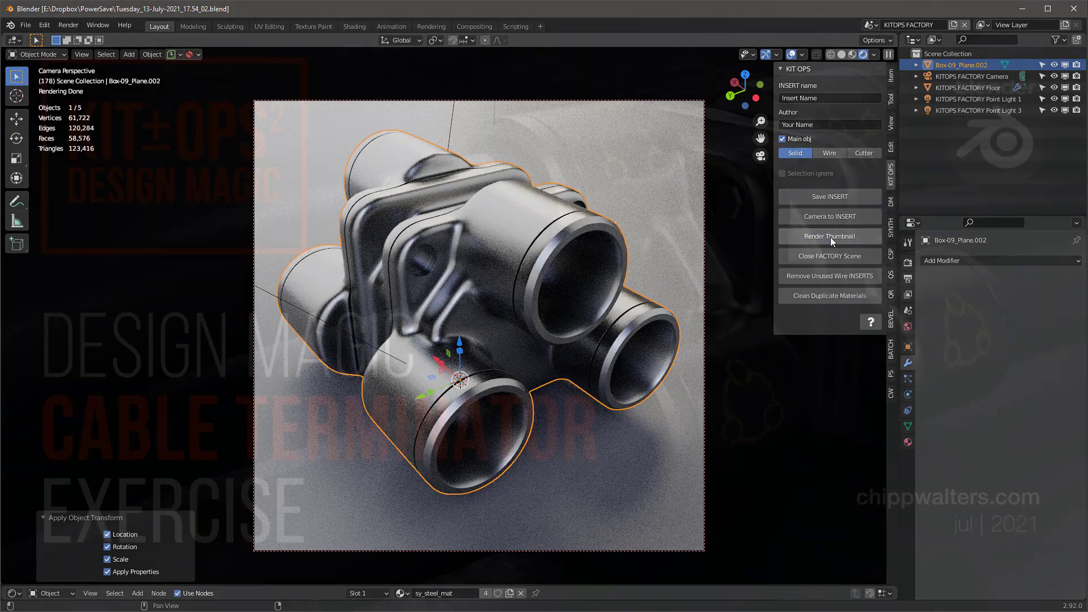